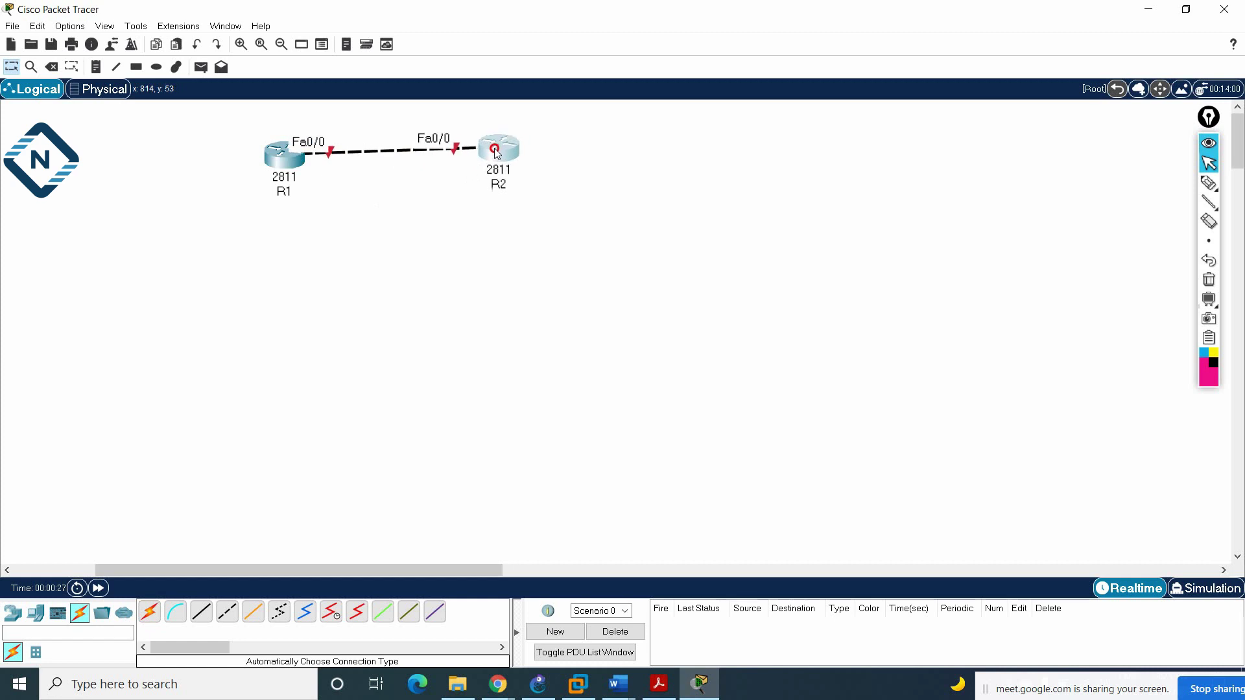
Place two 2960 switches in the workspace, one below router R1 and one below router R2.
{"action": "left_click", "coordinate": [7, 615]}
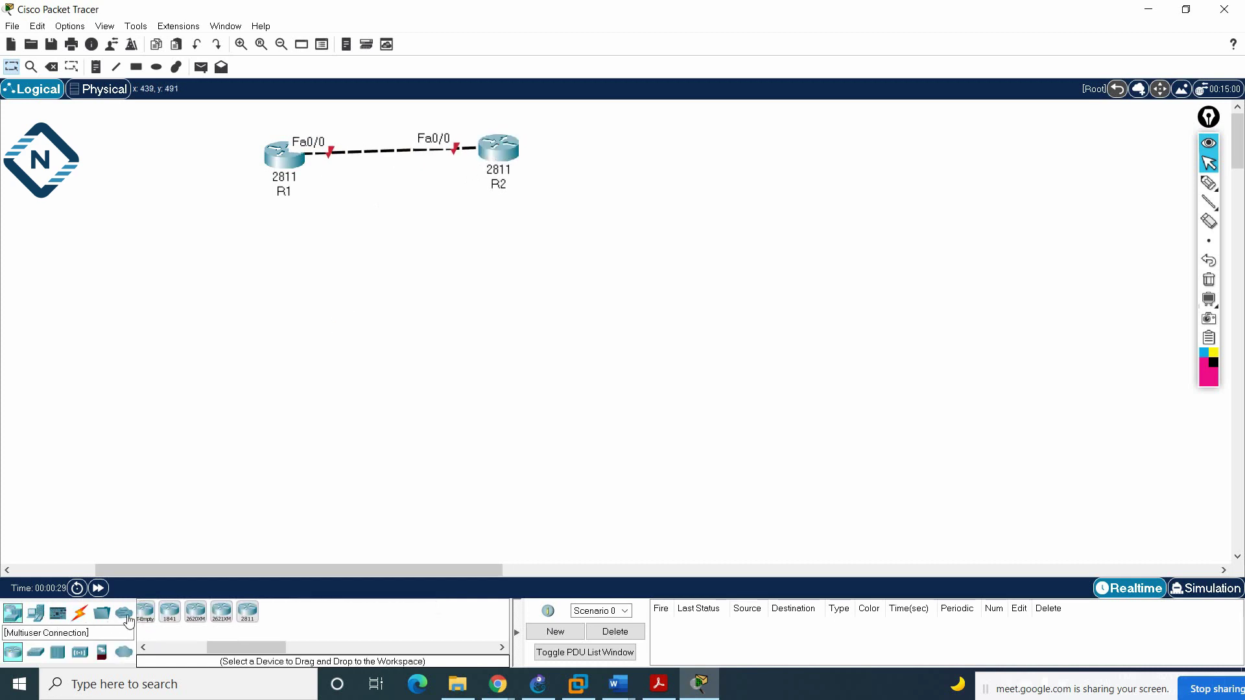
{"action": "left_click", "coordinate": [36, 652]}
{"action": "left_click", "coordinate": [150, 613]}
{"action": "left_click", "coordinate": [287, 266]}
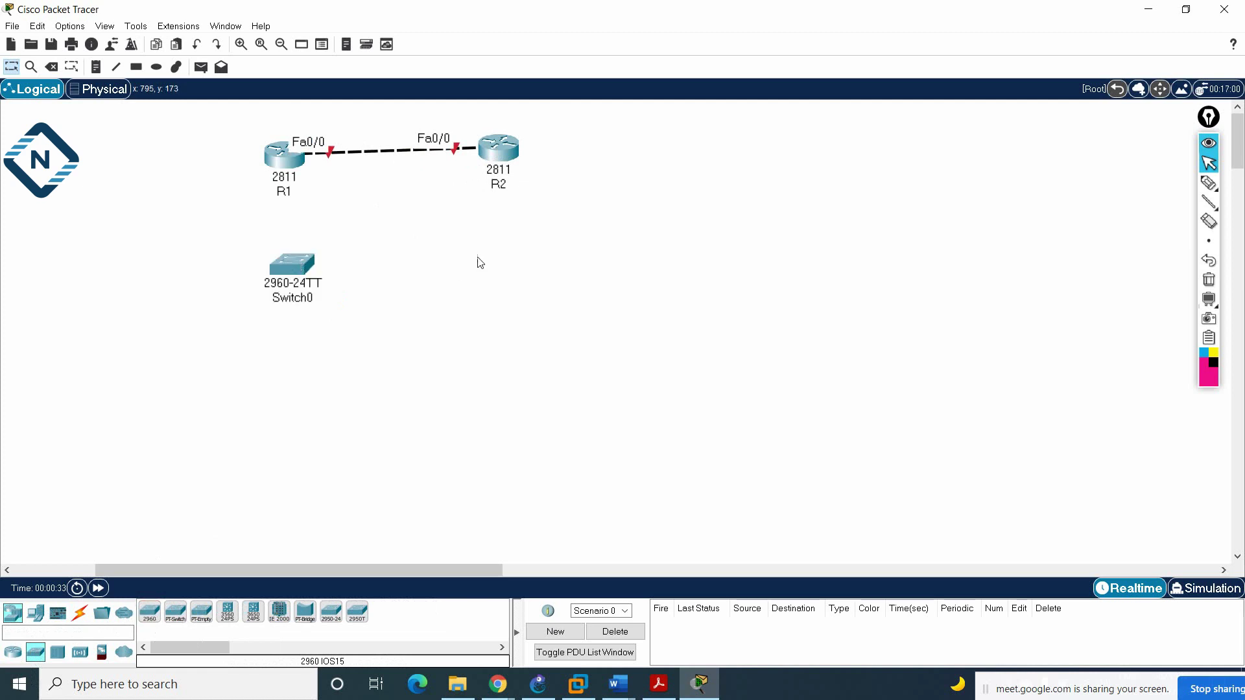
{"action": "left_click", "coordinate": [148, 610]}
{"action": "left_click", "coordinate": [516, 273]}
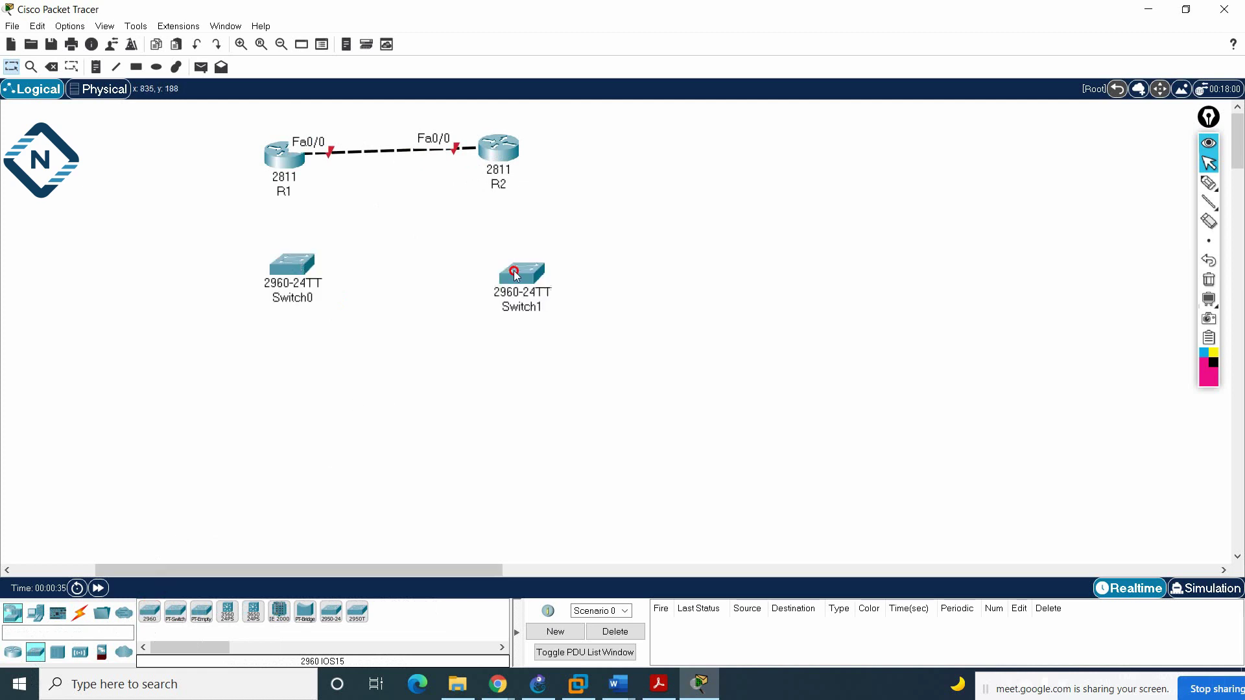
Place four PCs in a row, two below Switch0 and two below Switch1.
{"action": "left_click", "coordinate": [36, 612]}
{"action": "left_click", "coordinate": [149, 611], "text": "ctrl"}
{"action": "left_click", "coordinate": [239, 433]}
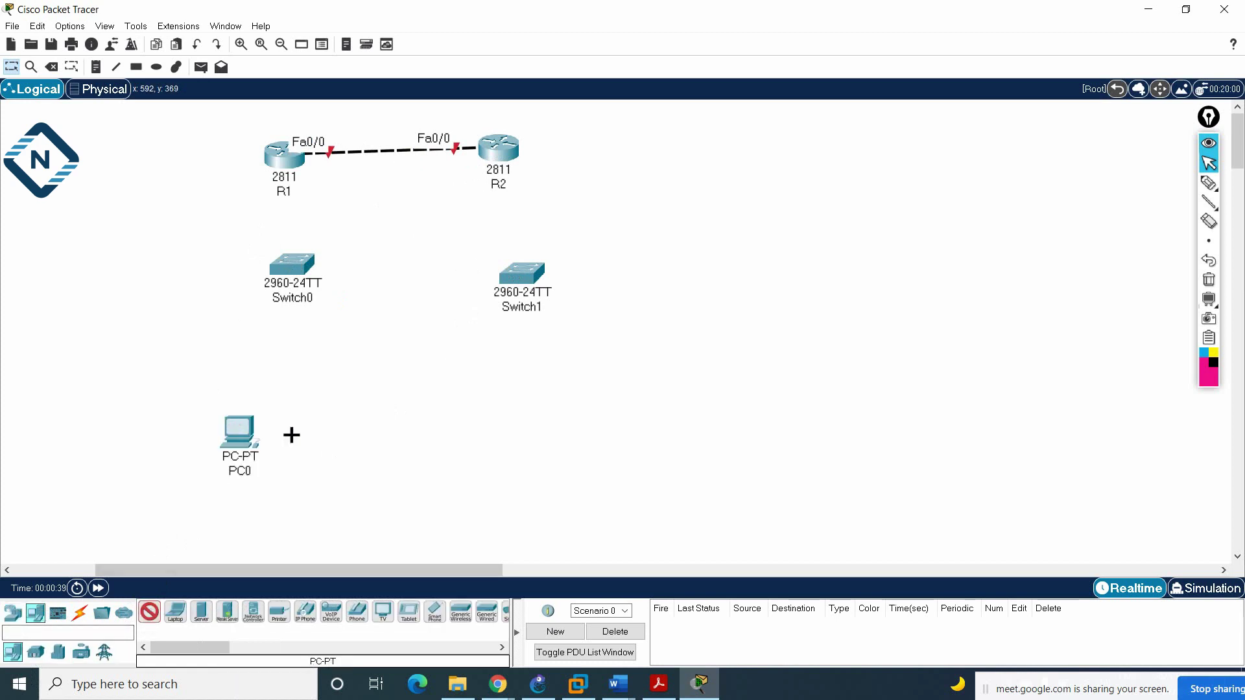
{"action": "left_click", "coordinate": [347, 432]}
{"action": "left_click", "coordinate": [545, 415]}
{"action": "left_click", "coordinate": [642, 428]}
{"action": "key", "text": "Escape"}
Connect R1 to Switch0 and R2 to Switch1 using the automatically chosen connection type.
{"action": "left_click", "coordinate": [80, 613]}
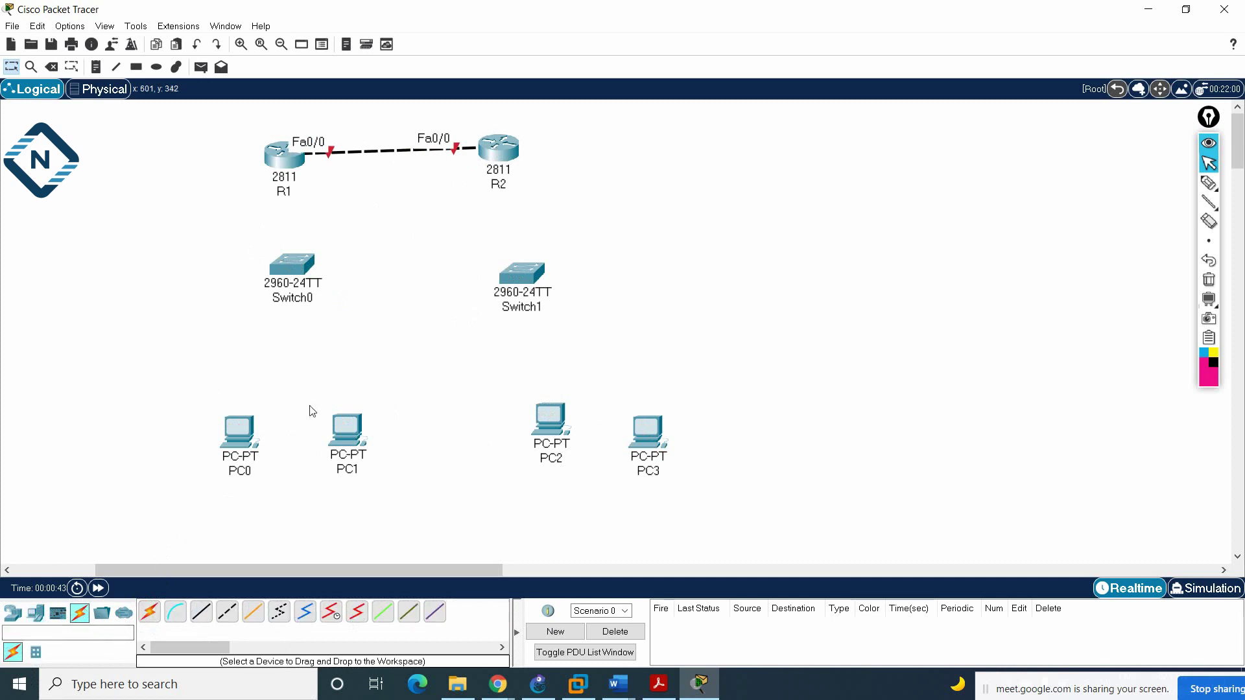
{"action": "left_click", "coordinate": [149, 611]}
{"action": "left_click", "coordinate": [282, 183]}
{"action": "left_click", "coordinate": [293, 262]}
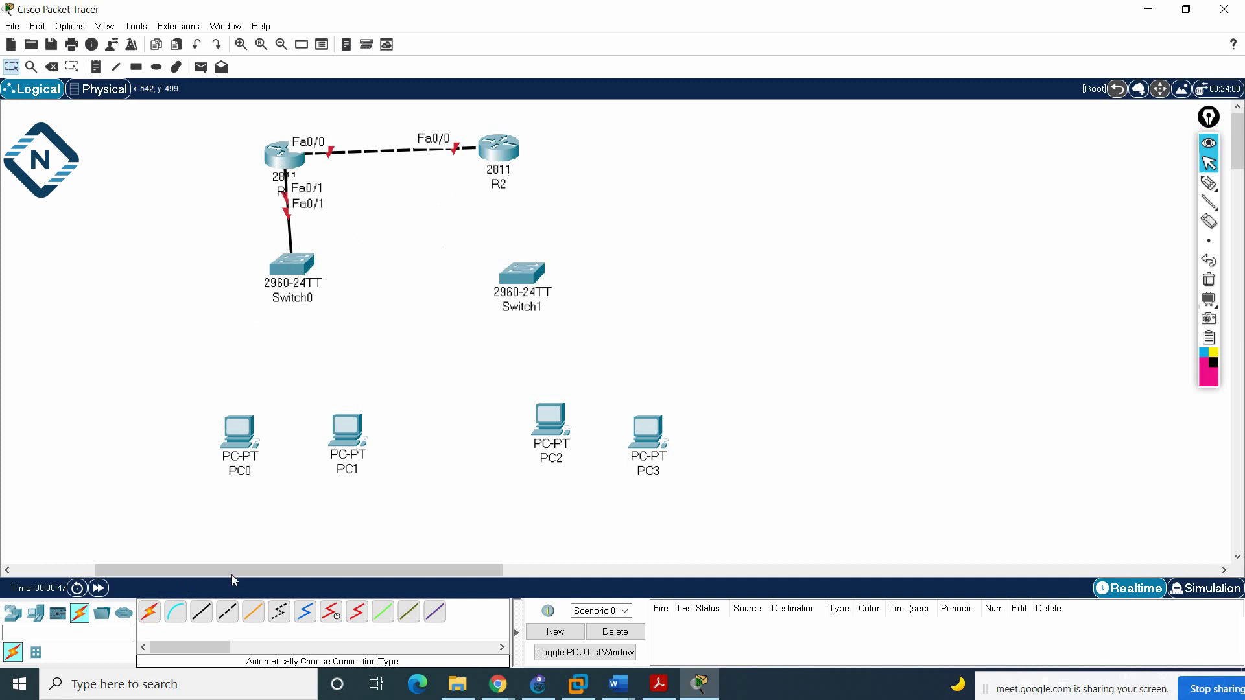
{"action": "left_click", "coordinate": [149, 611]}
{"action": "left_click", "coordinate": [498, 178]}
{"action": "left_click", "coordinate": [520, 278]}
Cable PC0 and PC1 to Switch0, and PC2 and PC3 to Switch1.
{"action": "left_click", "coordinate": [300, 288]}
{"action": "left_click", "coordinate": [238, 430]}
{"action": "left_click", "coordinate": [303, 266]}
{"action": "left_click", "coordinate": [347, 430]}
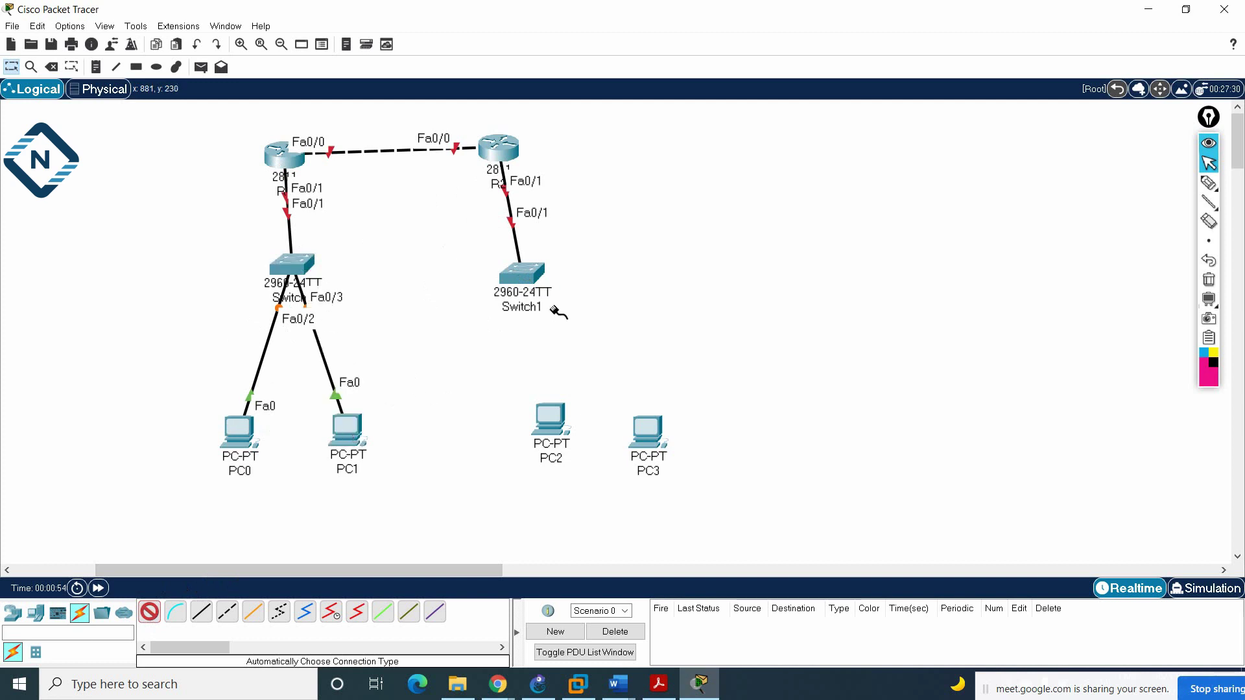
{"action": "left_click", "coordinate": [542, 422]}
{"action": "left_click", "coordinate": [539, 276]}
{"action": "left_click", "coordinate": [642, 439]}
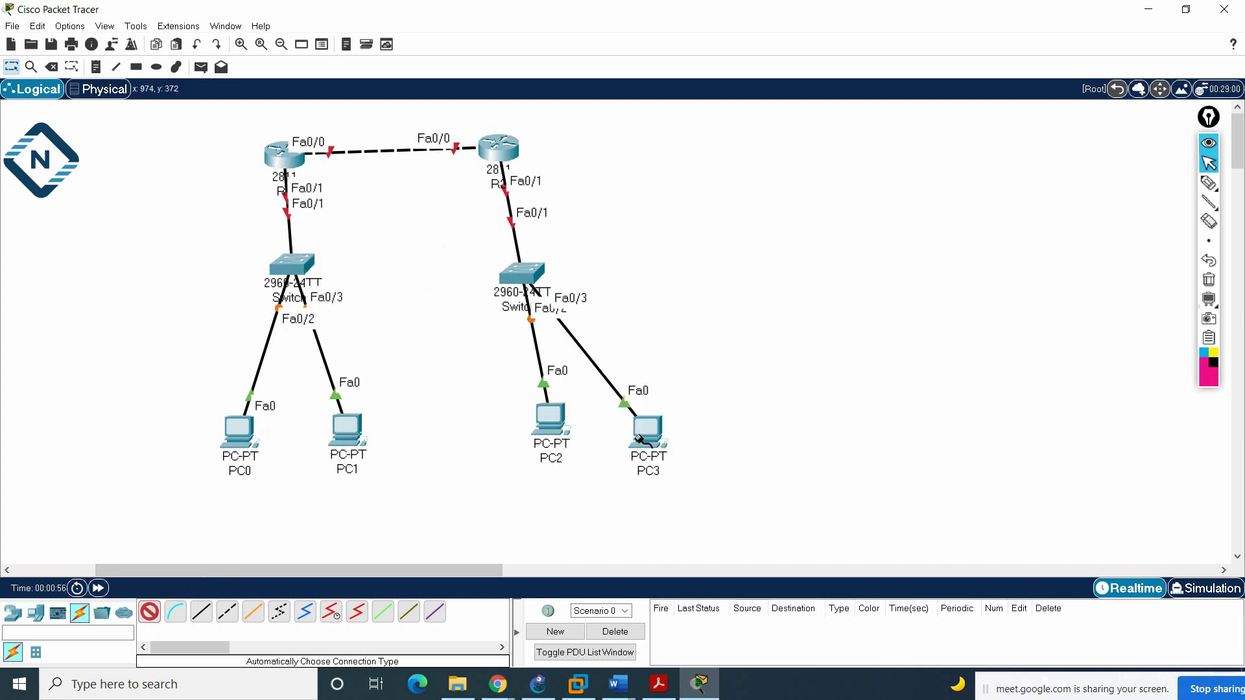
Reposition PC2 and PC3 so that they sit on either side beneath Switch1.
{"action": "left_click", "coordinate": [548, 422]}
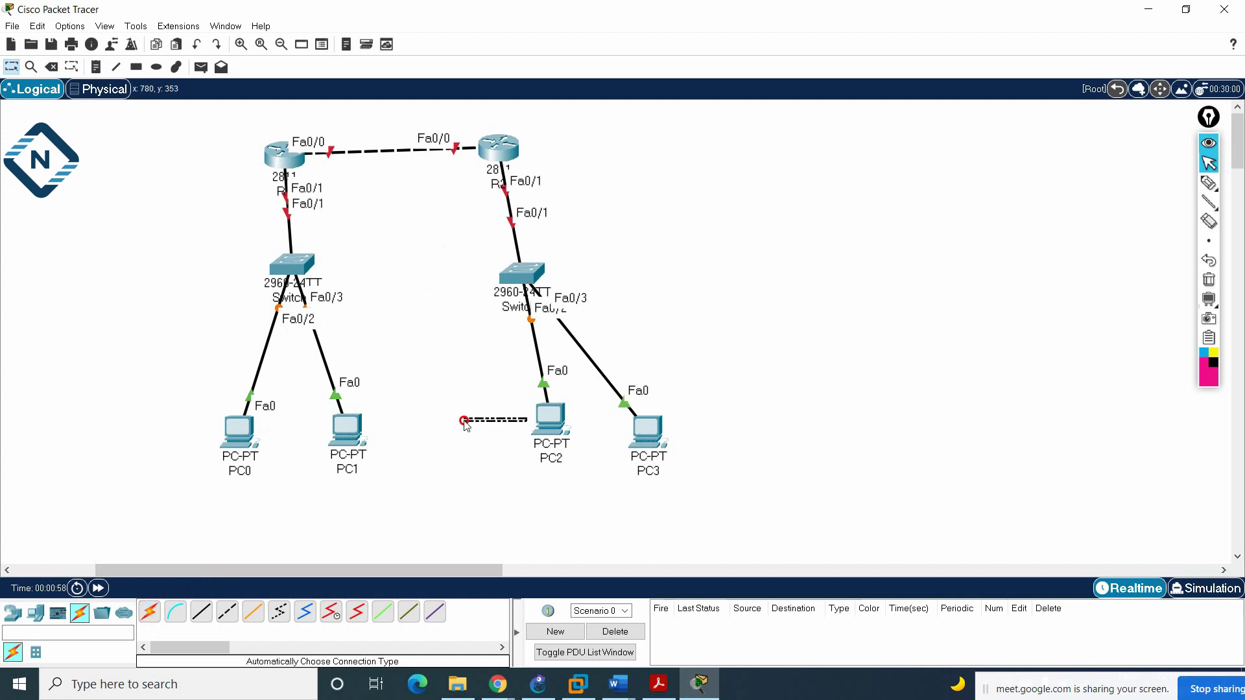
{"action": "left_click_drag", "start_coordinate": [543, 434], "coordinate": [440, 427]}
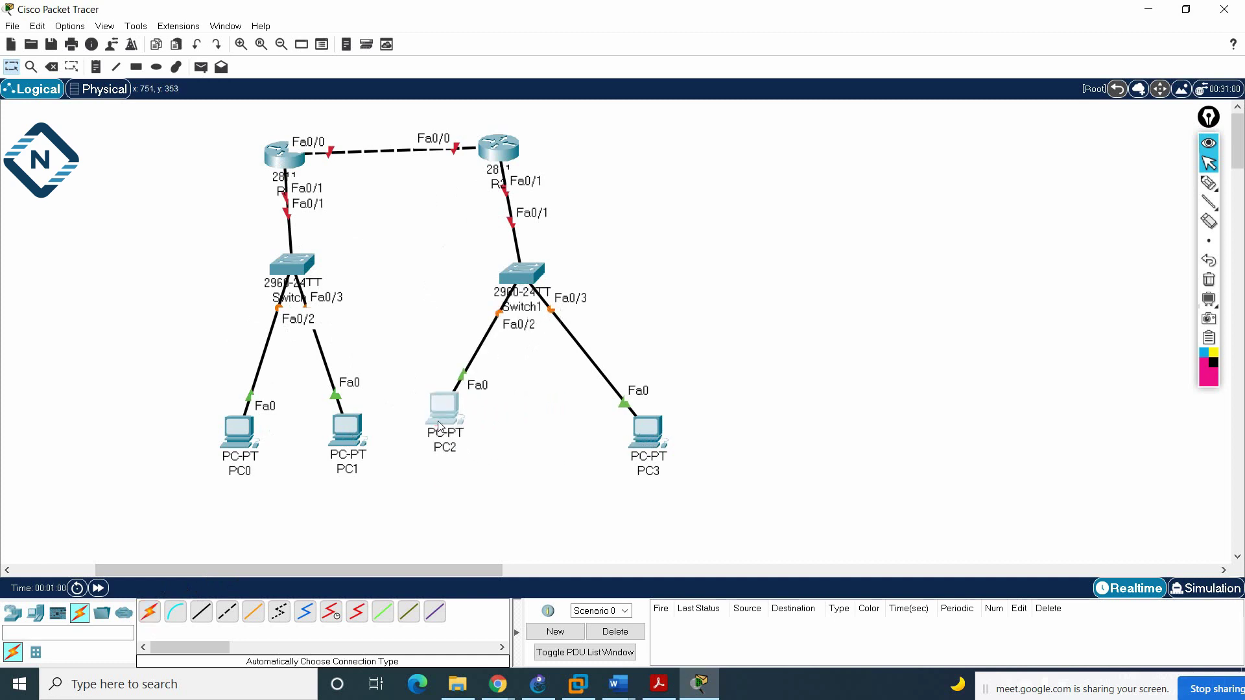
{"action": "left_click_drag", "start_coordinate": [646, 434], "coordinate": [629, 413]}
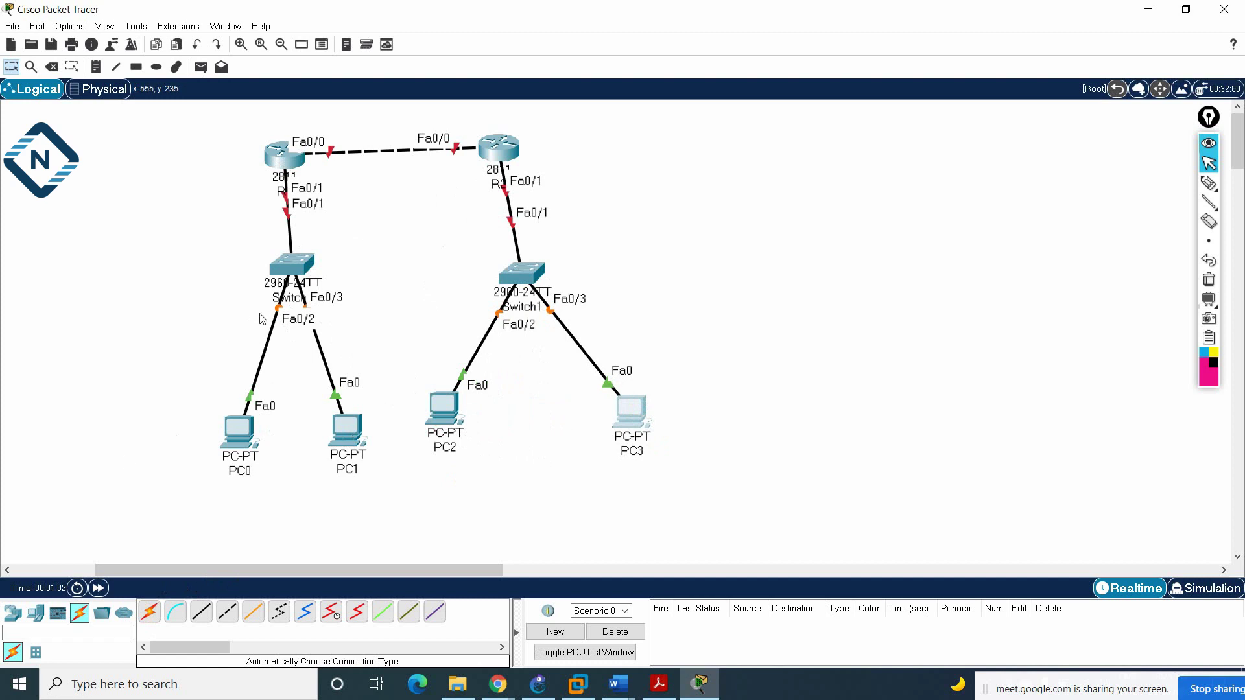
Rename Switch0 to SW1 and Switch1 to SW2.
{"action": "left_click", "coordinate": [292, 302]}
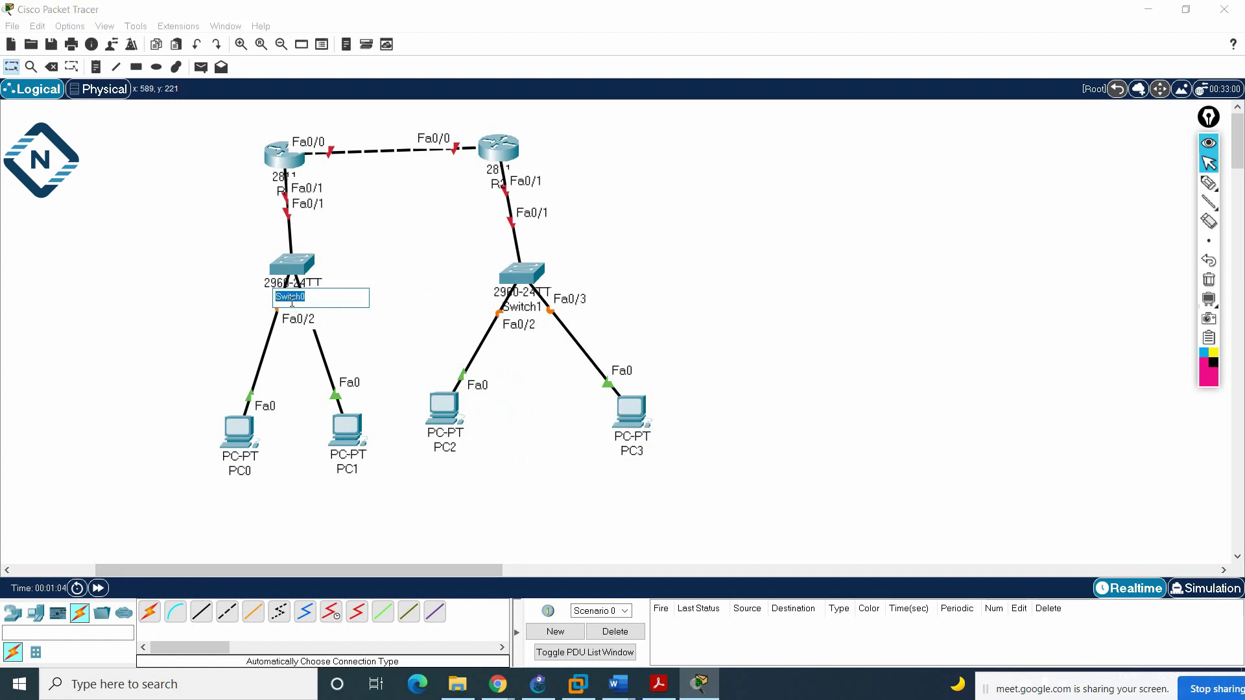
{"action": "type", "text": "SW"}
{"action": "left_click", "coordinate": [515, 307]}
{"action": "type", "text": "SW"}
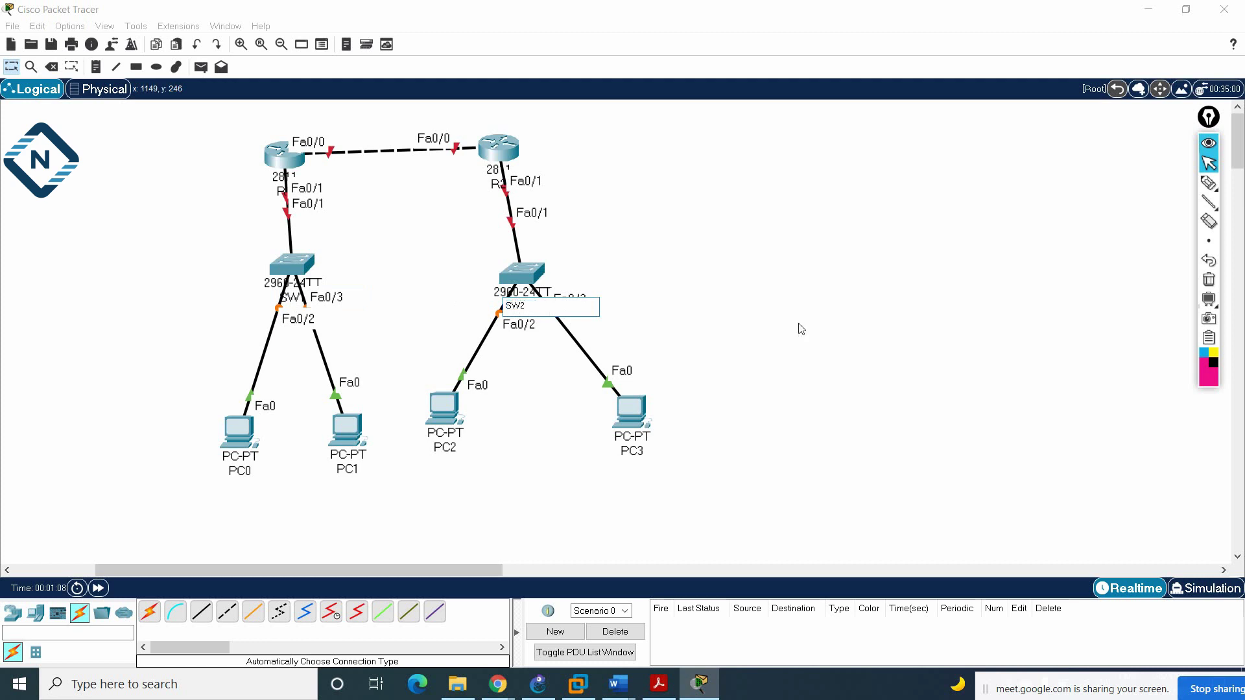
{"action": "key", "text": "Return"}
Tidy the topology by lowering both switches and PC2, spreading PC0 and PC1 apart, and nudging R1.
{"action": "left_click_drag", "start_coordinate": [288, 276], "coordinate": [279, 312]}
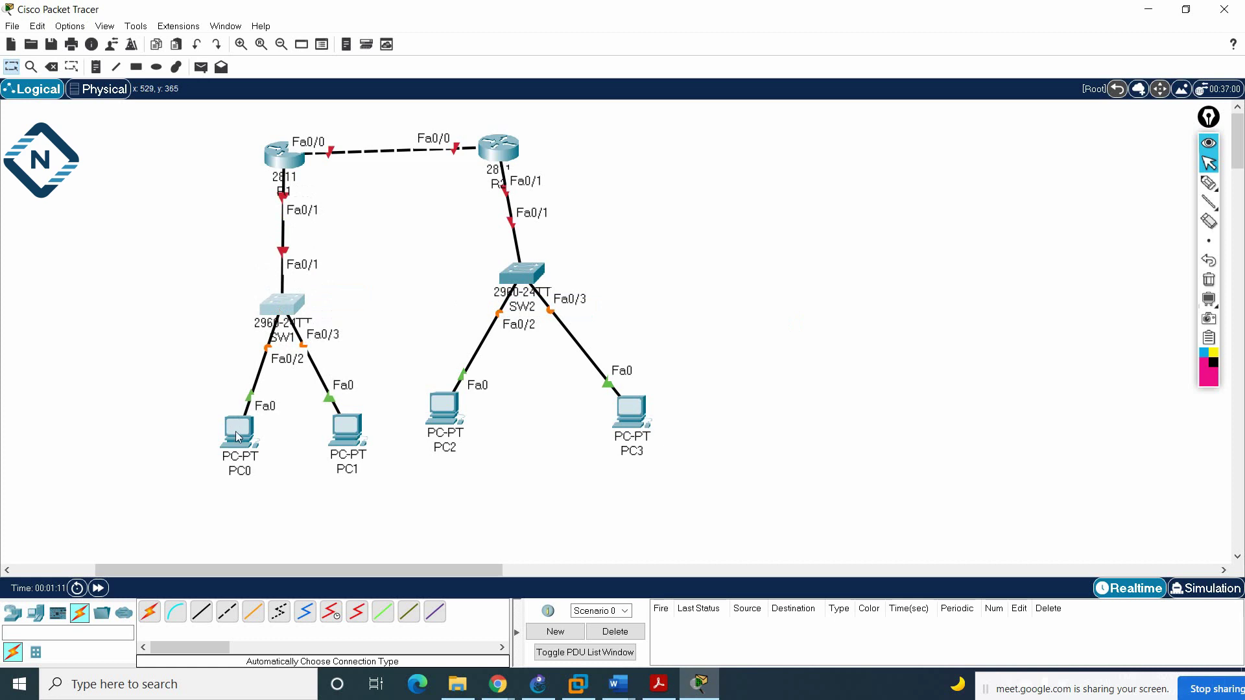
{"action": "left_click_drag", "start_coordinate": [239, 432], "coordinate": [214, 435]}
{"action": "left_click_drag", "start_coordinate": [343, 439], "coordinate": [360, 454]}
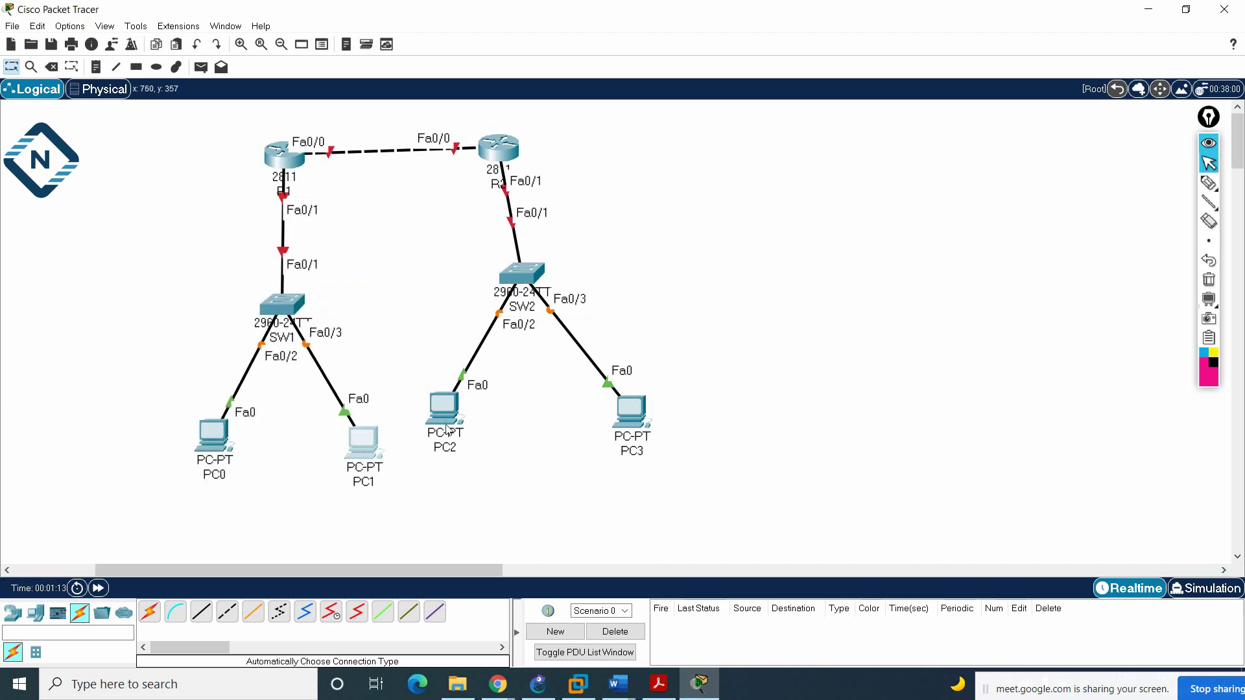
{"action": "left_click_drag", "start_coordinate": [446, 428], "coordinate": [450, 454]}
{"action": "left_click_drag", "start_coordinate": [517, 281], "coordinate": [502, 306]}
{"action": "left_click_drag", "start_coordinate": [278, 168], "coordinate": [272, 164]}
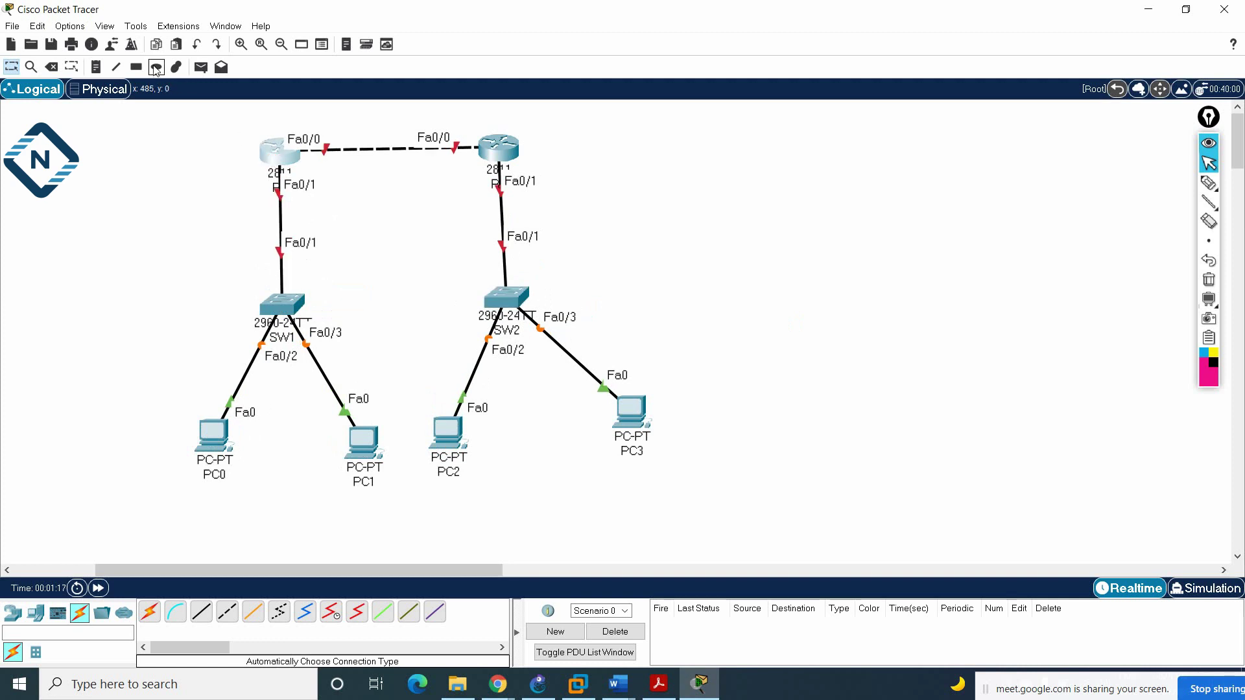
Add the note 192.168.12.0/24 above the link between R1 and R2 and center it there.
{"action": "left_click", "coordinate": [241, 44]}
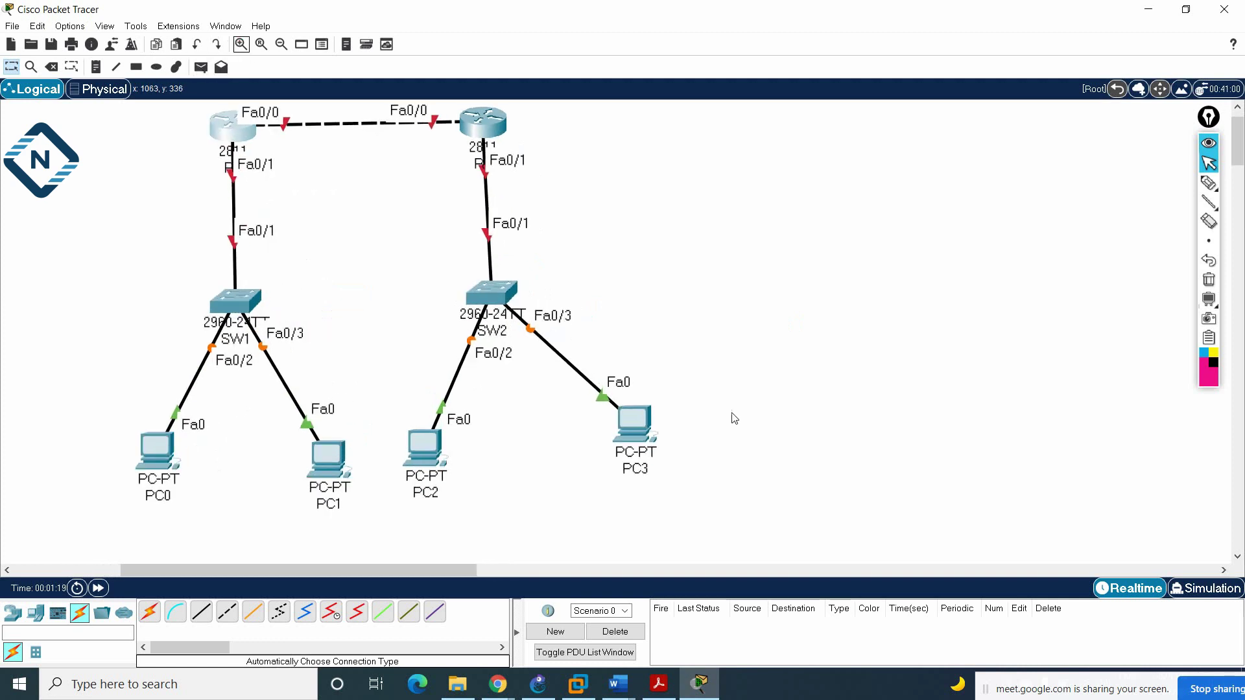
{"action": "scroll", "coordinate": [830, 461], "scroll_direction": "up", "scroll_amount": 1}
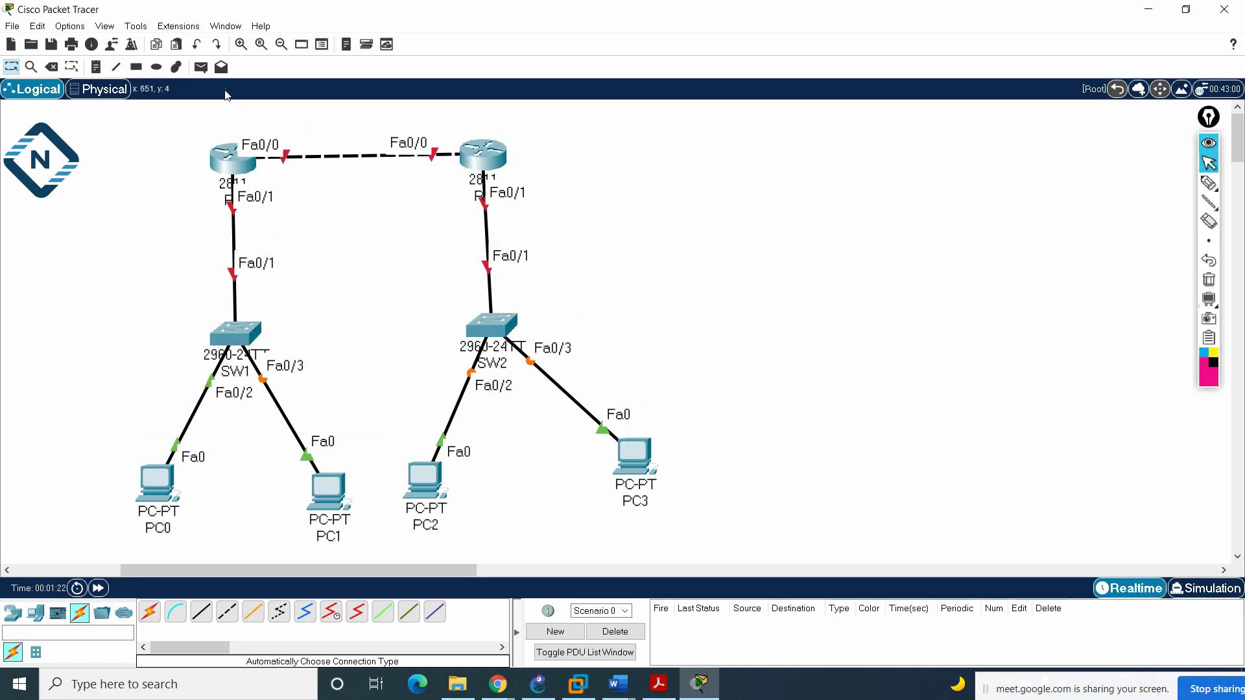
{"action": "left_click", "coordinate": [96, 67]}
{"action": "left_click", "coordinate": [313, 118]}
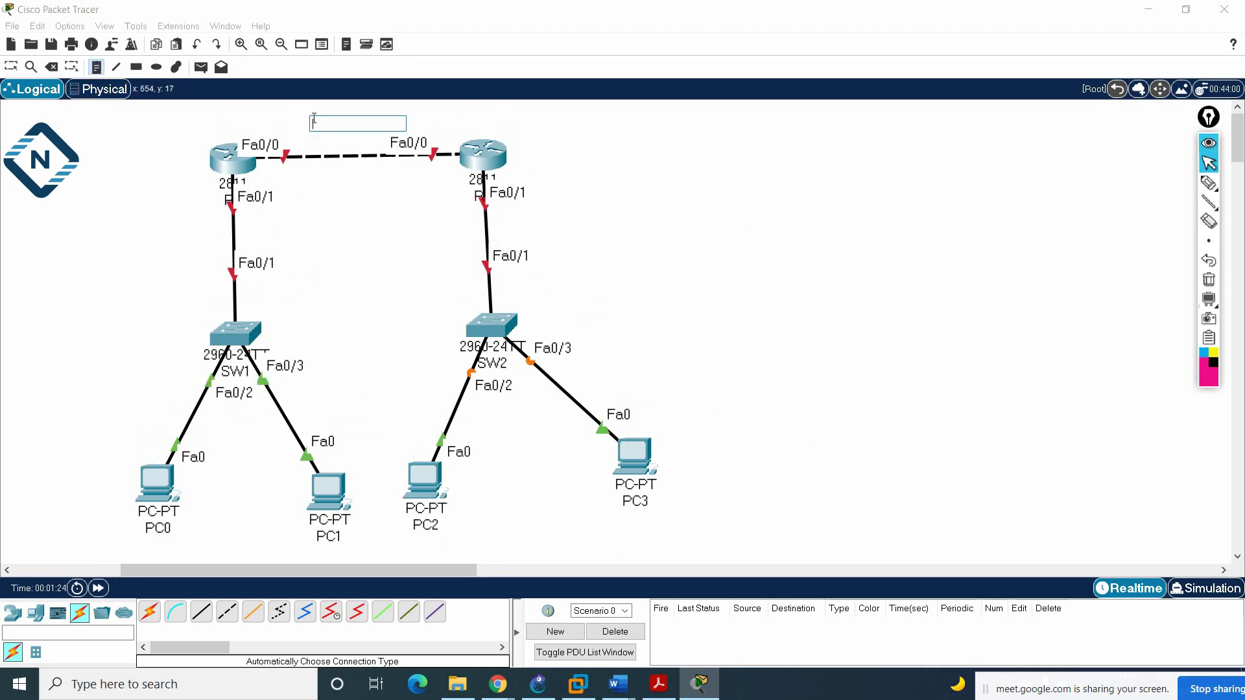
{"action": "type", "text": "192.168.12.0/24"}
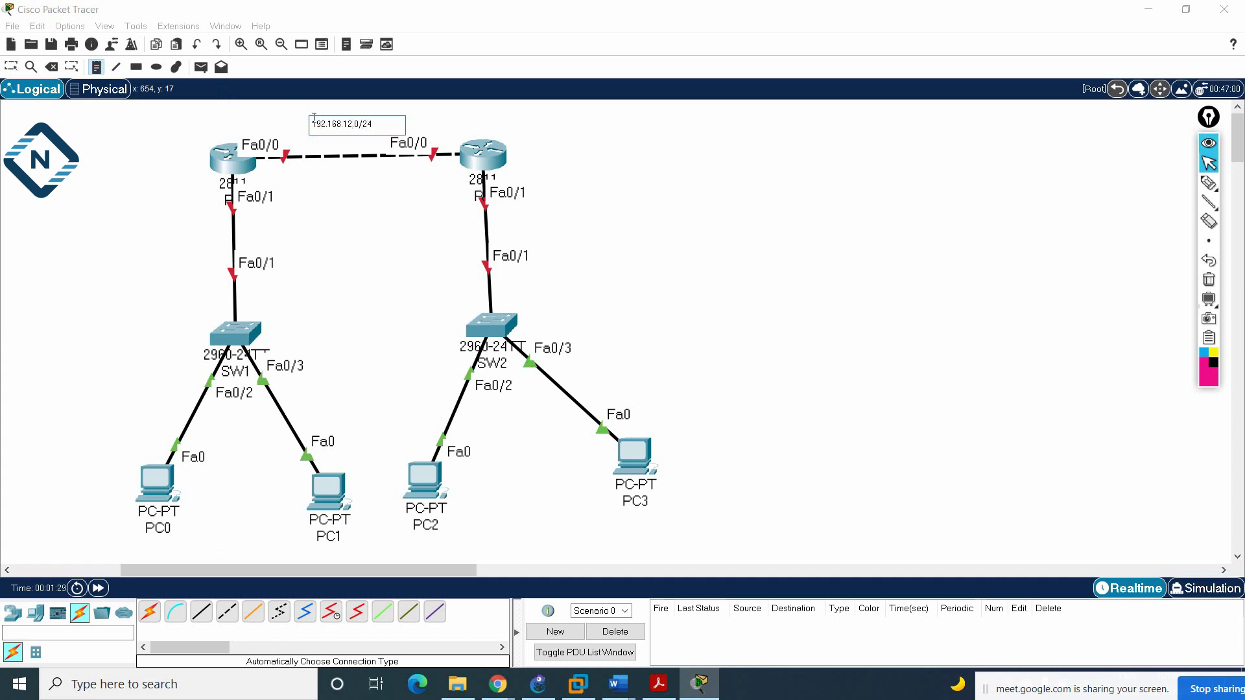
{"action": "left_click", "coordinate": [646, 223]}
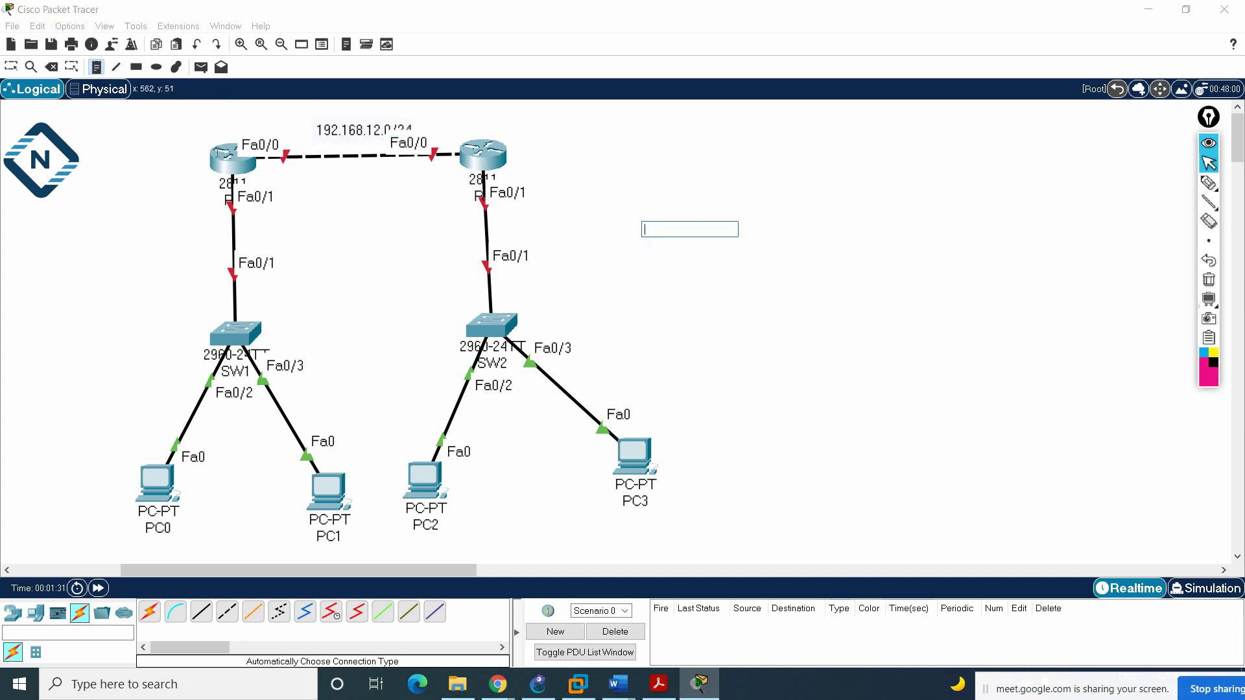
{"action": "left_click", "coordinate": [11, 67]}
{"action": "left_click_drag", "start_coordinate": [335, 127], "coordinate": [306, 126]}
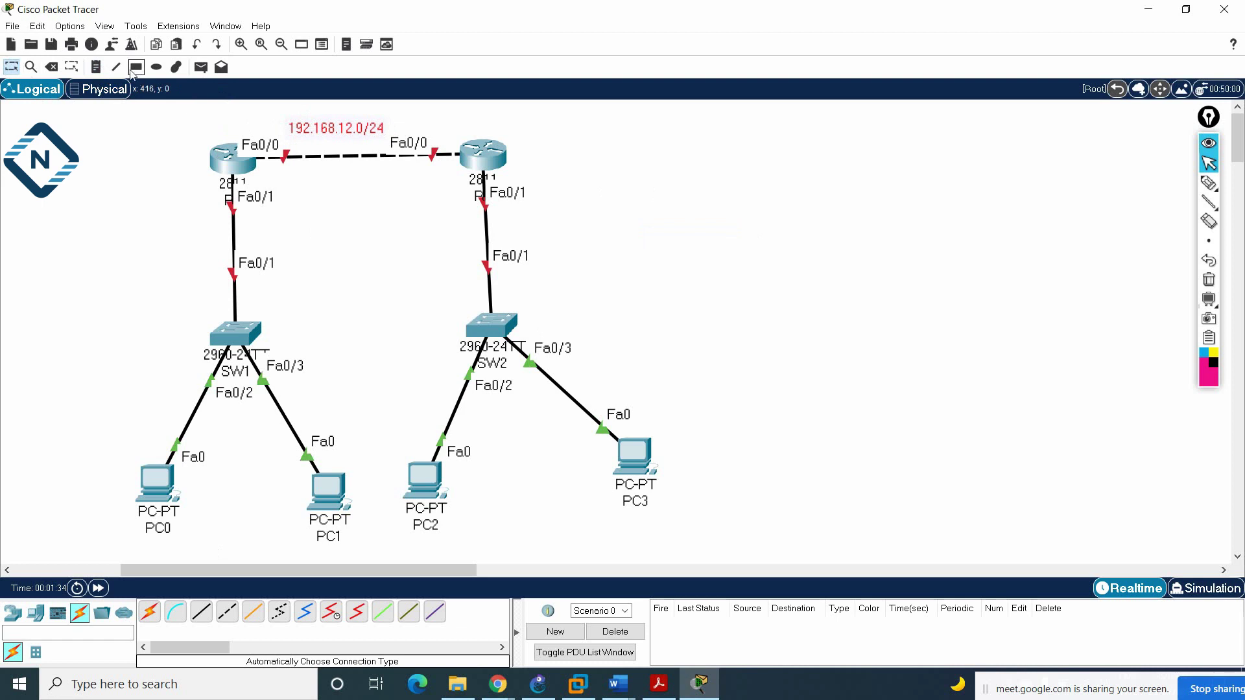
Add the note 192.168.1.1/24 beside the R1–SW1 link and the note 192.168.2.1/24 beside the R2–SW2 link.
{"action": "left_click", "coordinate": [96, 67]}
{"action": "left_click", "coordinate": [245, 220]}
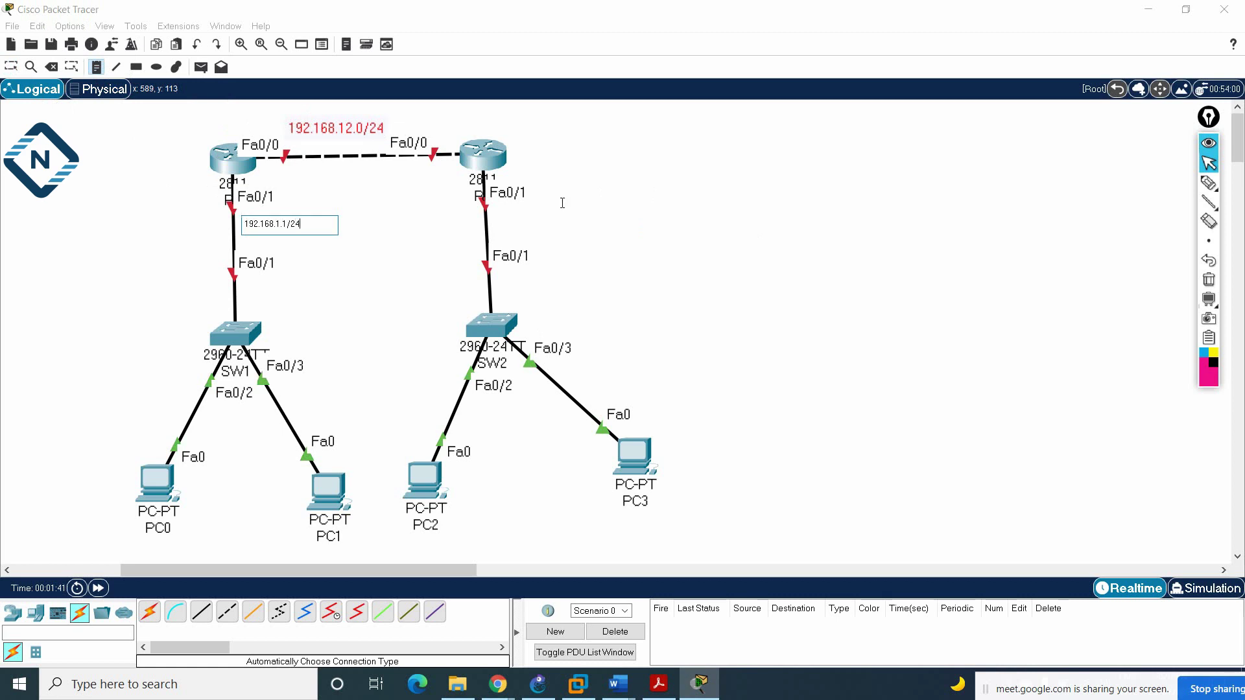
{"action": "left_click", "coordinate": [525, 210]}
{"action": "type", "text": "19"}
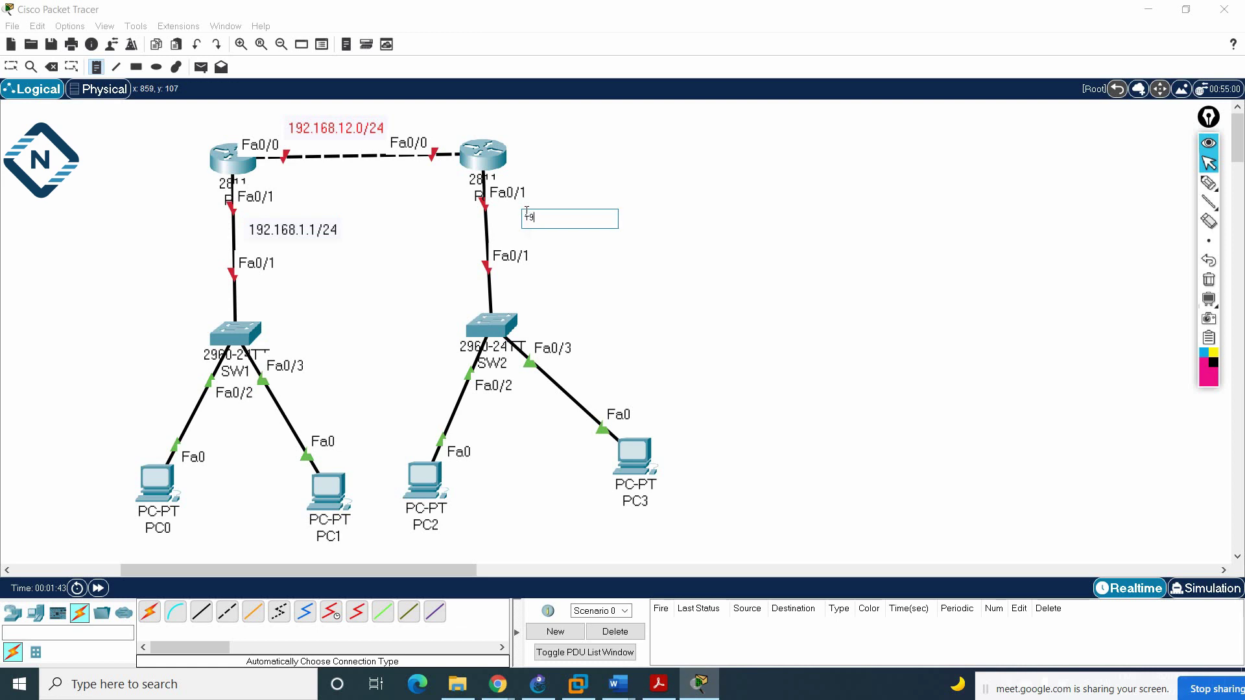
{"action": "type", "text": "2.168.2.1/24"}
{"action": "left_click", "coordinate": [571, 269]}
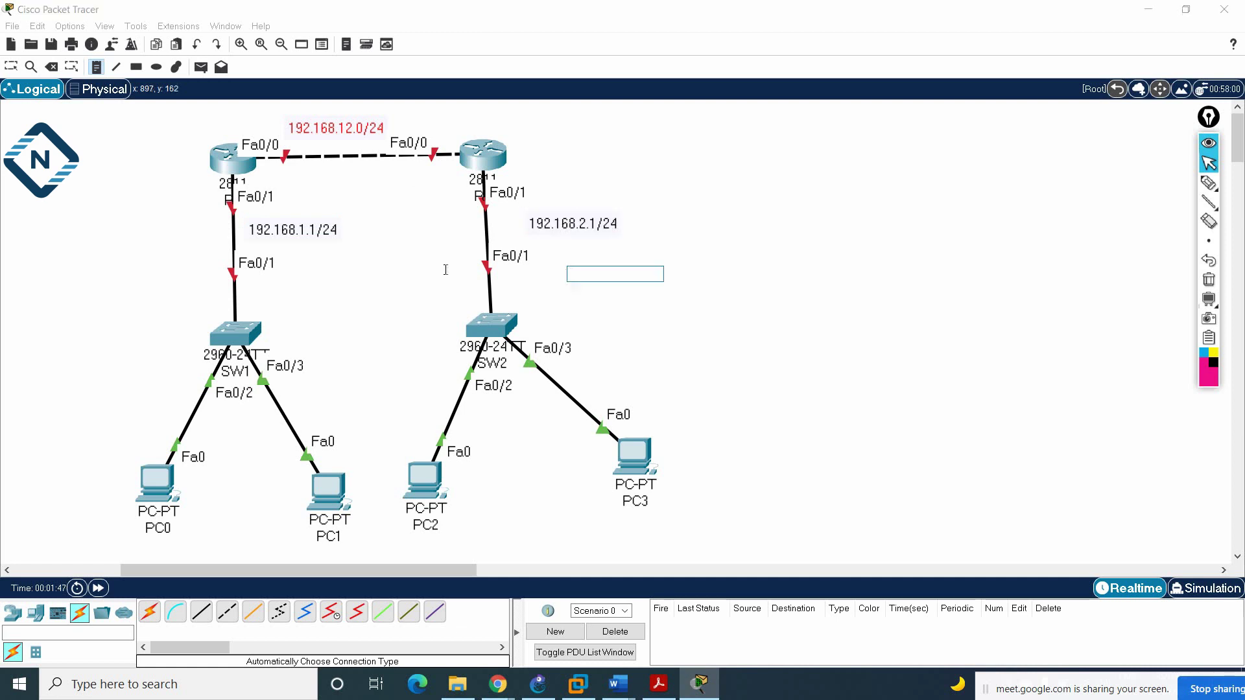
Move the 192.168.2.1/24 and 192.168.1.1/24 notes closer to their router-to-switch links.
{"action": "left_click", "coordinate": [11, 67]}
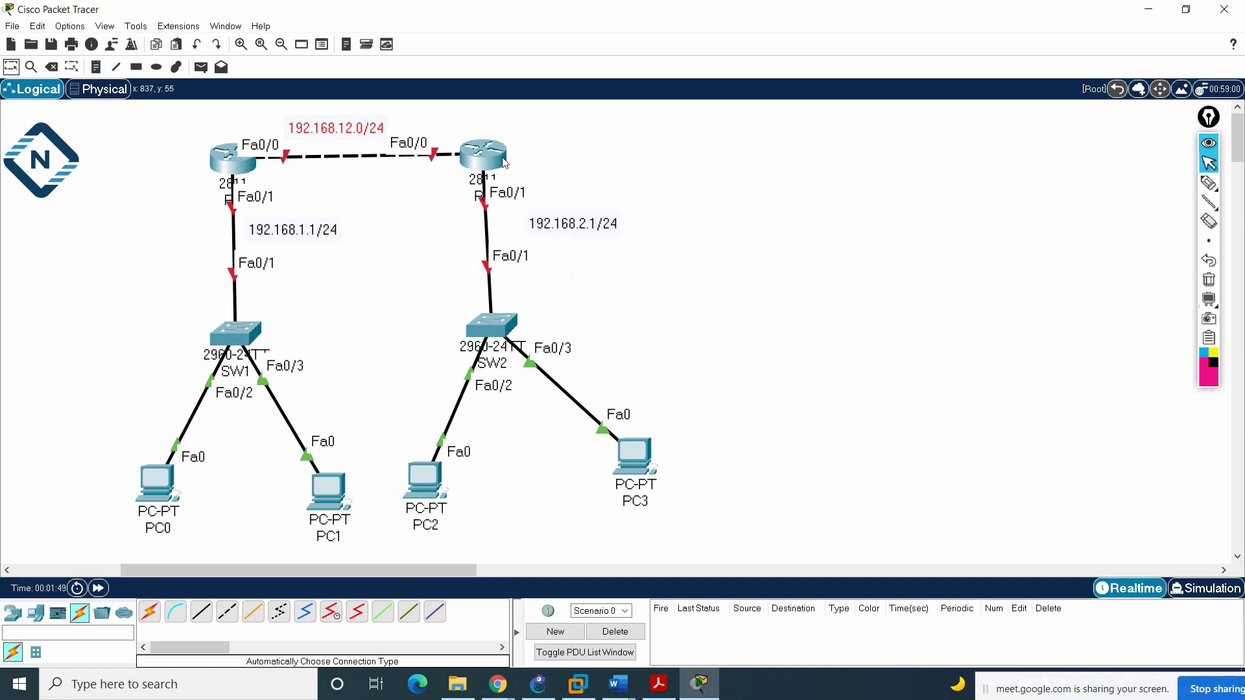
{"action": "left_click_drag", "start_coordinate": [576, 232], "coordinate": [546, 228]}
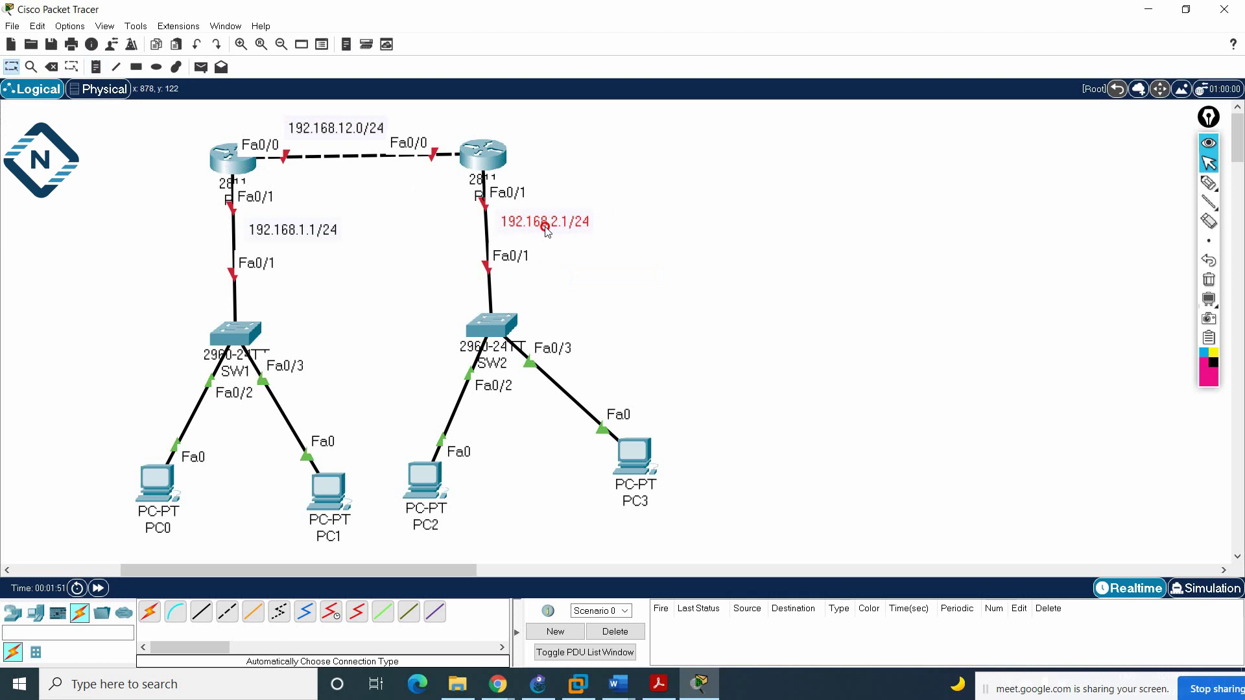
{"action": "left_click", "coordinate": [296, 233]}
{"action": "left_click", "coordinate": [375, 259]}
{"action": "left_click", "coordinate": [311, 233]}
{"action": "left_click_drag", "start_coordinate": [310, 234], "coordinate": [304, 238]}
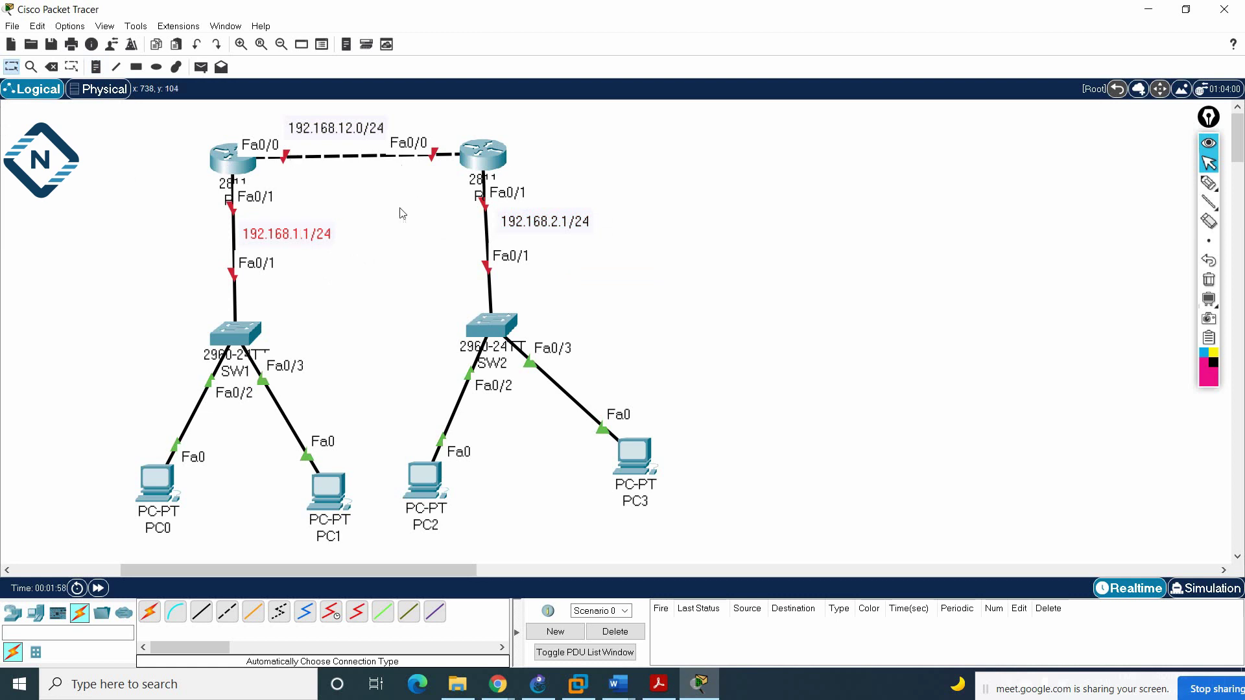
Shift the entire topology, including its address notes, slightly to the left in the workspace.
{"action": "left_click_drag", "start_coordinate": [115, 126], "coordinate": [766, 561]}
{"action": "left_click_drag", "start_coordinate": [498, 164], "coordinate": [444, 158]}
{"action": "left_click", "coordinate": [713, 264]}
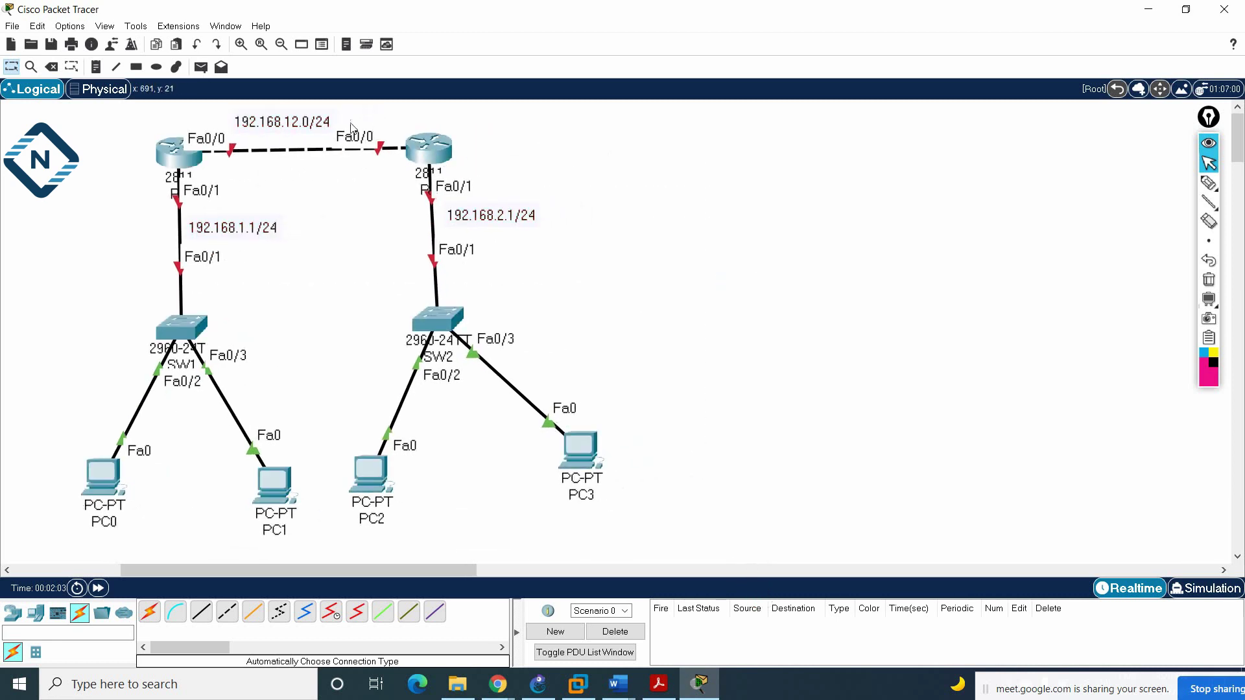
Move R2, SW2, PC2, PC3 and their address note to the right as a group, widening the gap between the two networks.
{"action": "left_click_drag", "start_coordinate": [339, 114], "coordinate": [673, 555]}
{"action": "left_click_drag", "start_coordinate": [438, 151], "coordinate": [653, 150]}
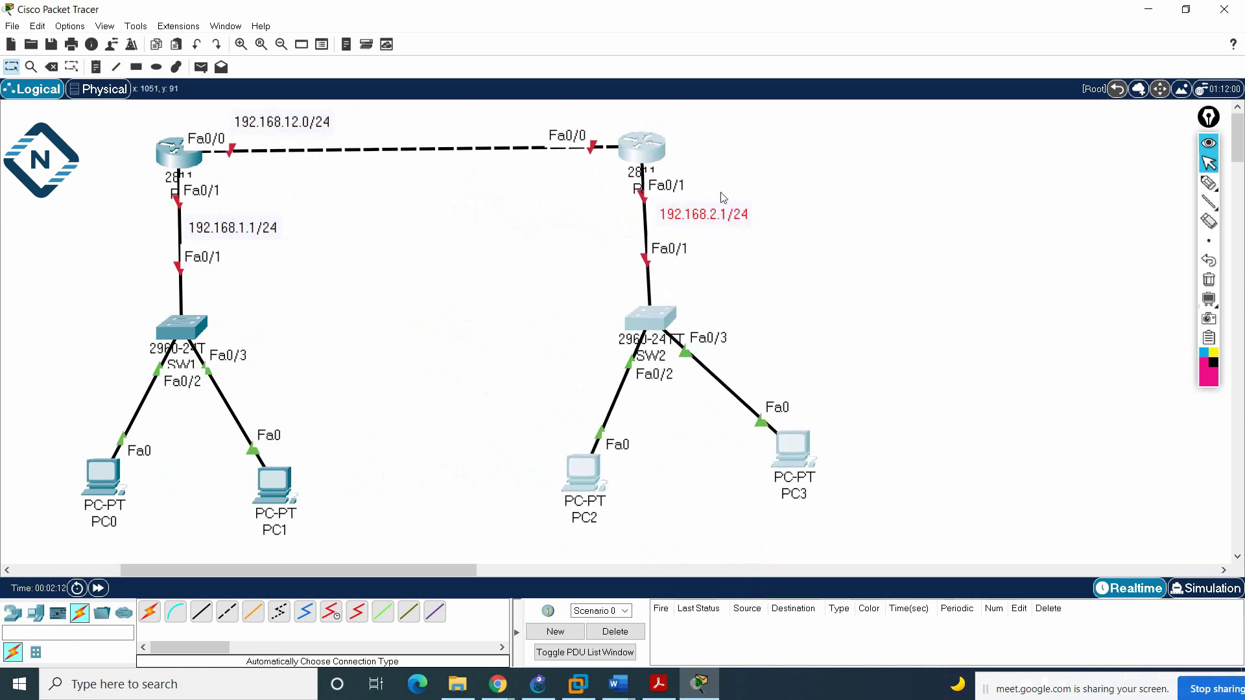
{"action": "left_click", "coordinate": [738, 310]}
Spread PC0 and PC1 slightly apart and center the 192.168.12.0/24 note over the lengthened router link.
{"action": "left_click_drag", "start_coordinate": [102, 487], "coordinate": [88, 489]}
{"action": "left_click_drag", "start_coordinate": [273, 498], "coordinate": [287, 497]}
{"action": "left_click_drag", "start_coordinate": [276, 123], "coordinate": [397, 125]}
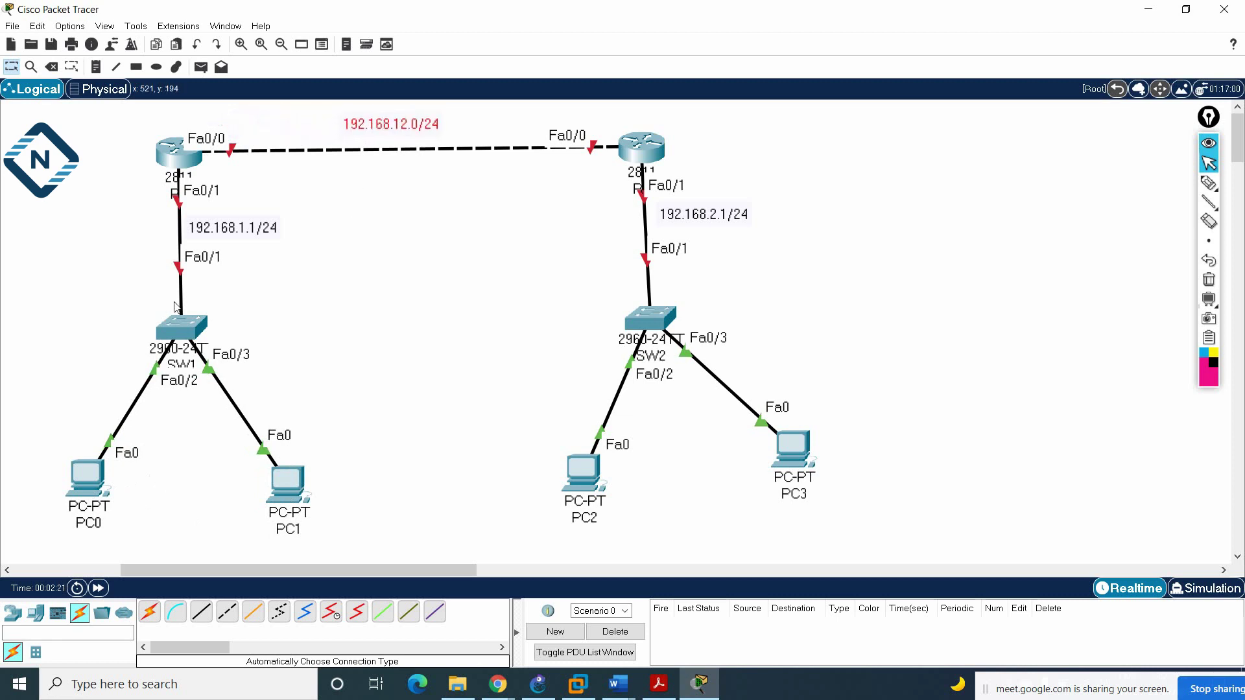
Rename PC0 to PC0-192.168.1.2 and select the address part of the new name.
{"action": "left_click", "coordinate": [88, 523]}
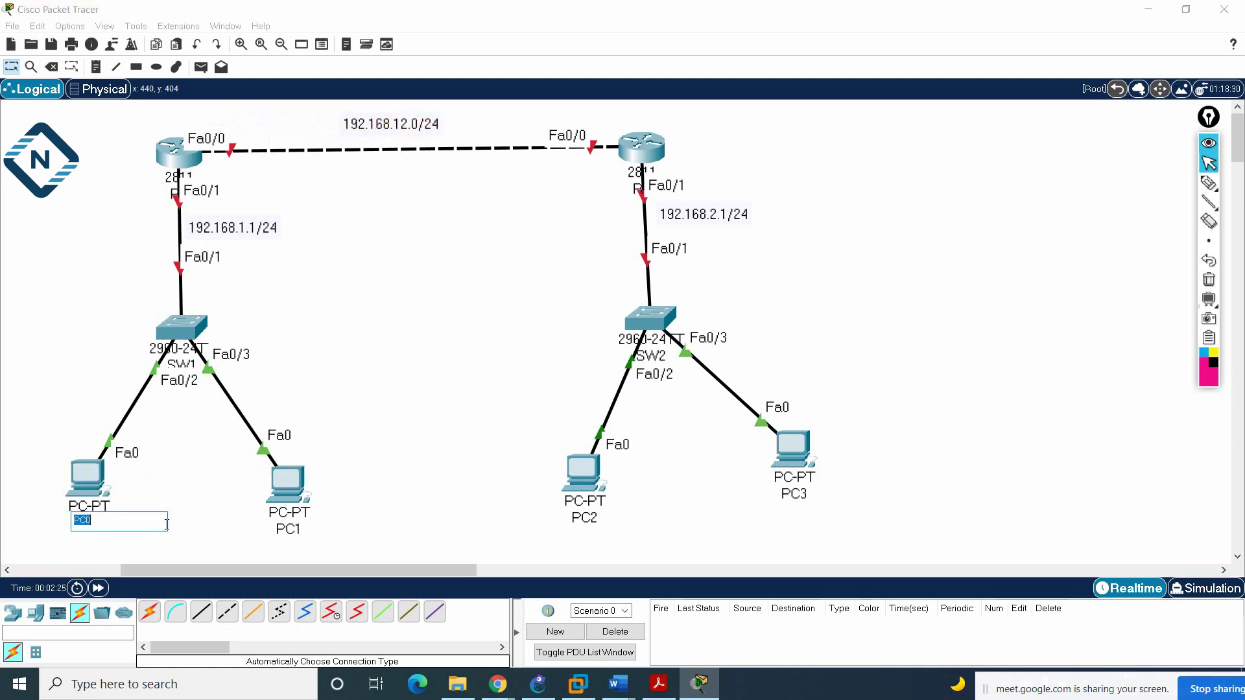
{"action": "left_click", "coordinate": [167, 524]}
{"action": "left_click_drag", "start_coordinate": [141, 518], "coordinate": [100, 521]}
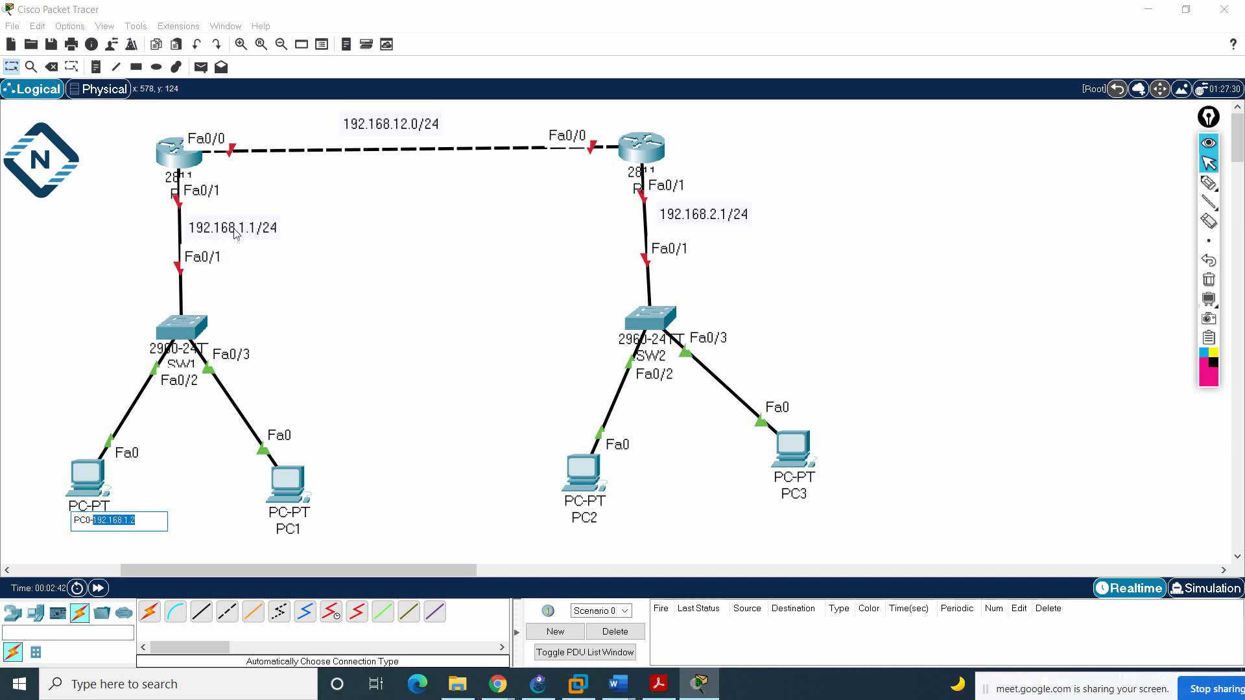
Give PC0 the static IPv4 address 192.168.1.2 with subnet mask 255.255.255.0.
{"action": "left_click", "coordinate": [84, 472]}
{"action": "left_click", "coordinate": [505, 137]}
{"action": "left_click", "coordinate": [467, 192]}
{"action": "left_click", "coordinate": [561, 235]}
{"action": "type", "text": "192.168.1.2"}
{"action": "left_click", "coordinate": [609, 254]}
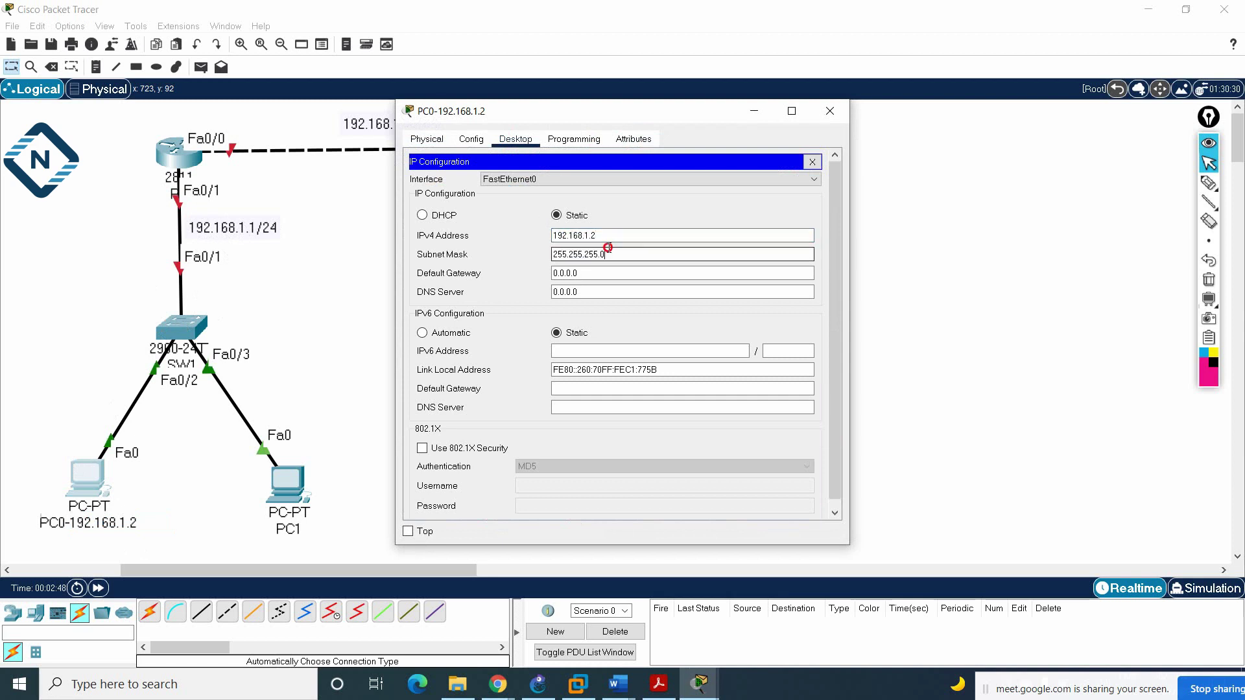
Set PC0's default gateway to 192.168.1.1 and close its configuration window.
{"action": "double_click", "coordinate": [592, 273]}
{"action": "type", "text": "192.168.1.2"}
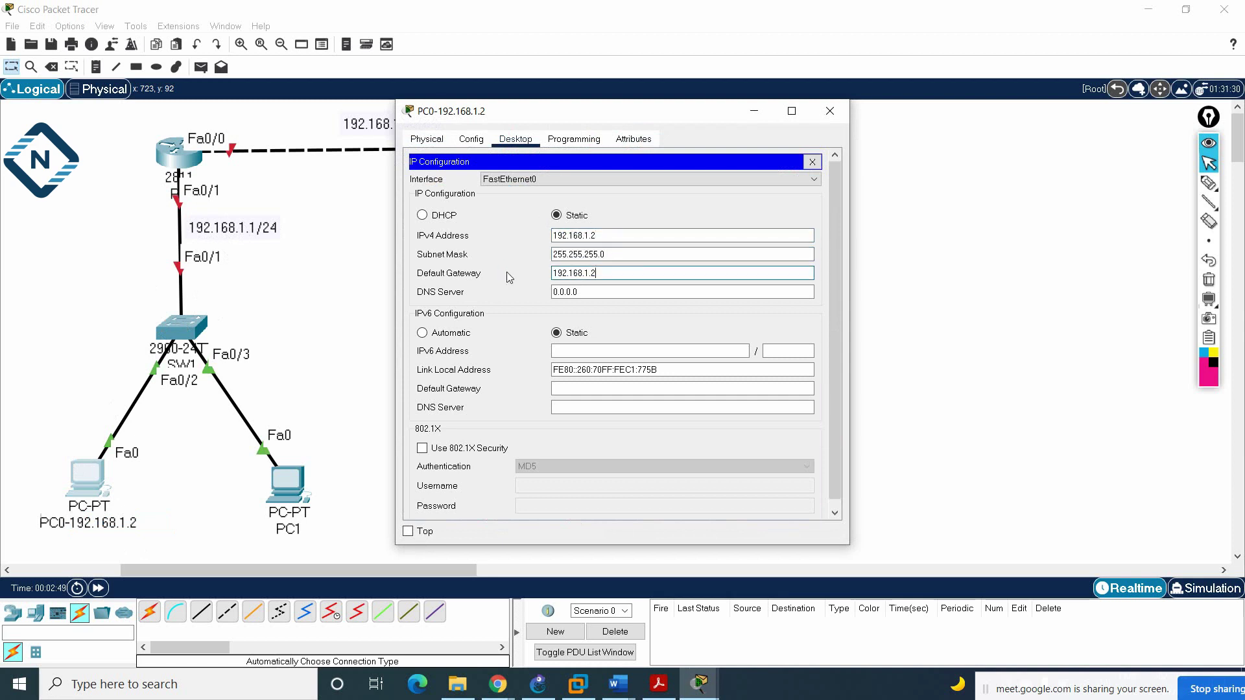
{"action": "type", "text": "1"}
{"action": "left_click", "coordinate": [830, 111]}
Rename PC1 to PC1-192.168.1.3.
{"action": "left_click", "coordinate": [288, 529]}
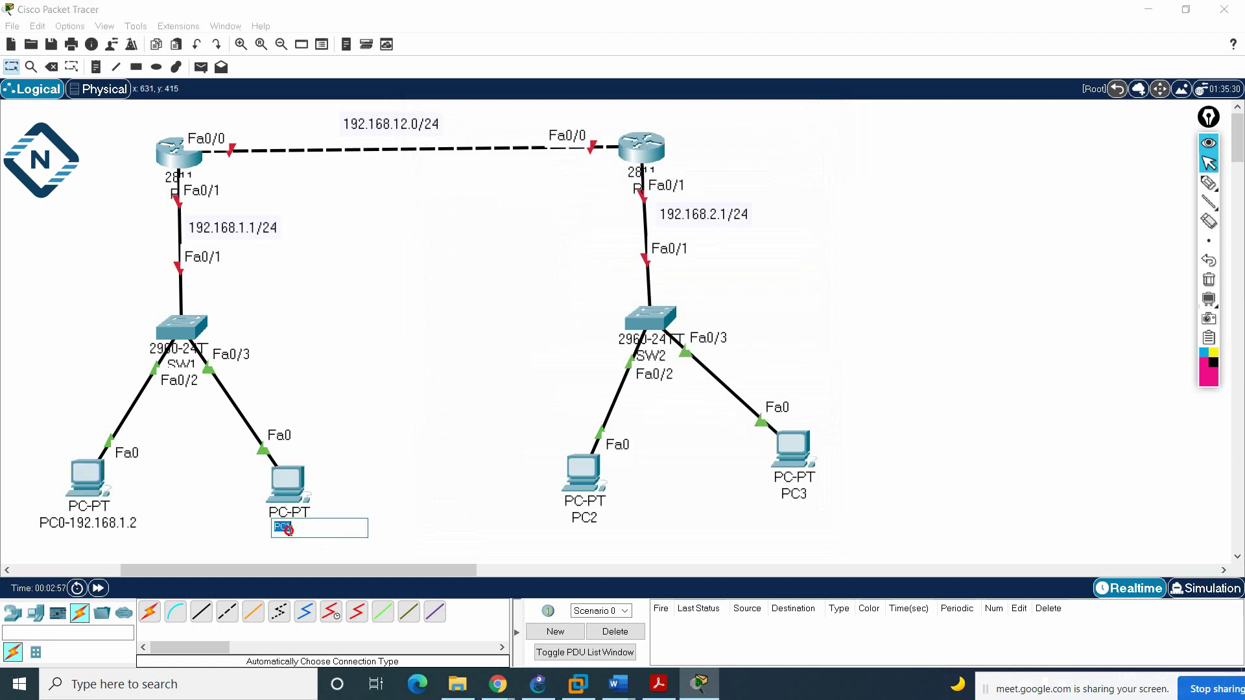
{"action": "left_click", "coordinate": [318, 533]}
{"action": "type", "text": "-192.168.1.23"}
Give PC1 the static IPv4 address 192.168.1.3 with subnet mask 255.255.255.0.
{"action": "left_click", "coordinate": [290, 496]}
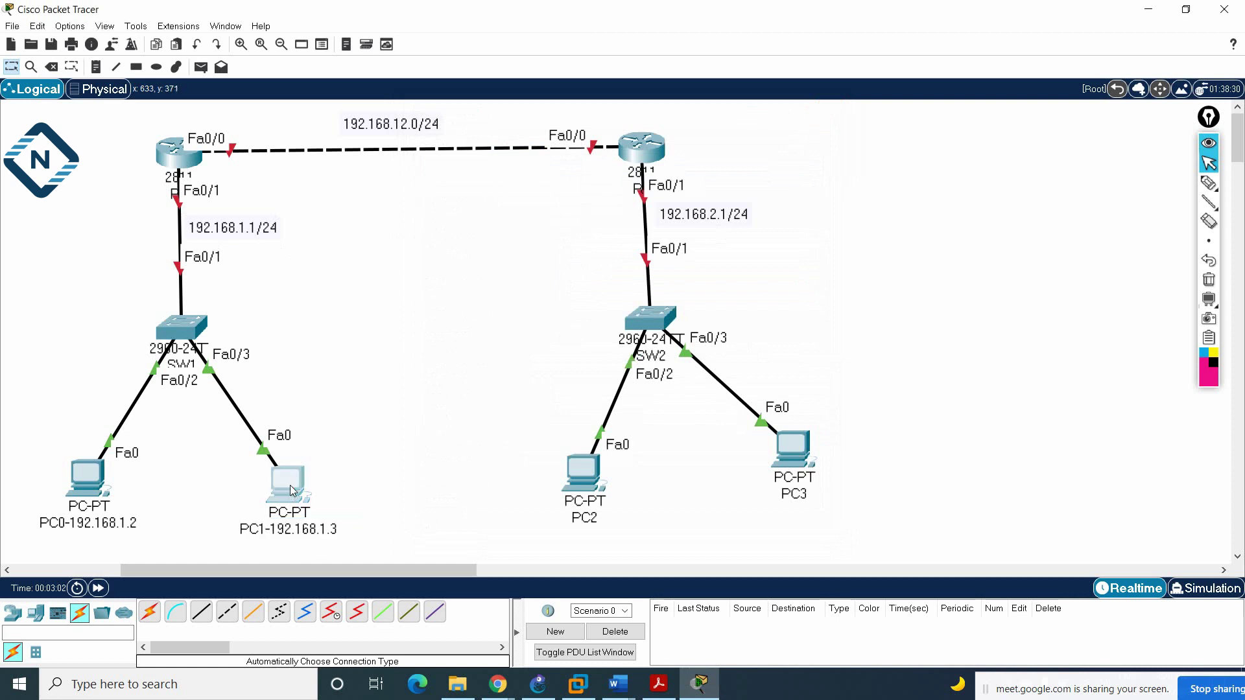
{"action": "left_click", "coordinate": [517, 142]}
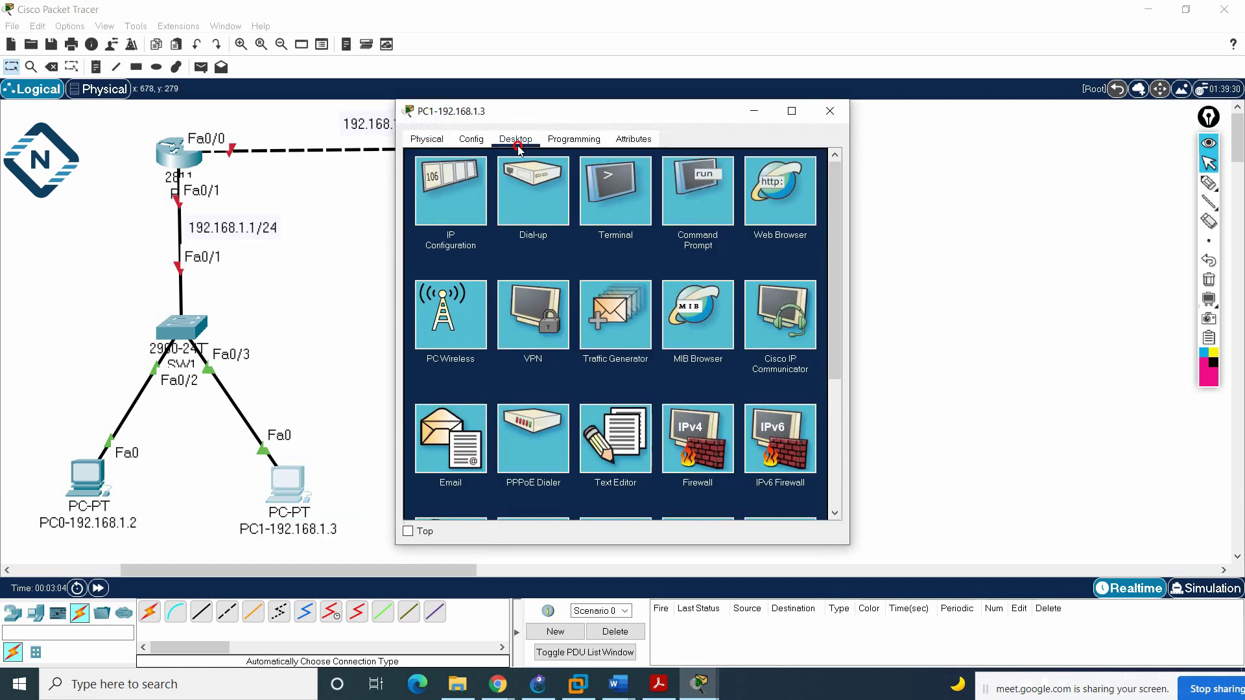
{"action": "left_click", "coordinate": [450, 195]}
{"action": "left_click", "coordinate": [584, 236]}
{"action": "type", "text": "192.168.1.2"}
{"action": "left_click", "coordinate": [578, 253]}
{"action": "left_click", "coordinate": [584, 273]}
{"action": "left_click", "coordinate": [559, 235]}
{"action": "type", "text": "3"}
{"action": "left_click", "coordinate": [577, 254]}
Set PC1's default gateway to 192.168.1.1, close its configuration window and nudge PC0 slightly to the left in the topology.
{"action": "left_click", "coordinate": [582, 273]}
{"action": "type", "text": "192.168.1.2"}
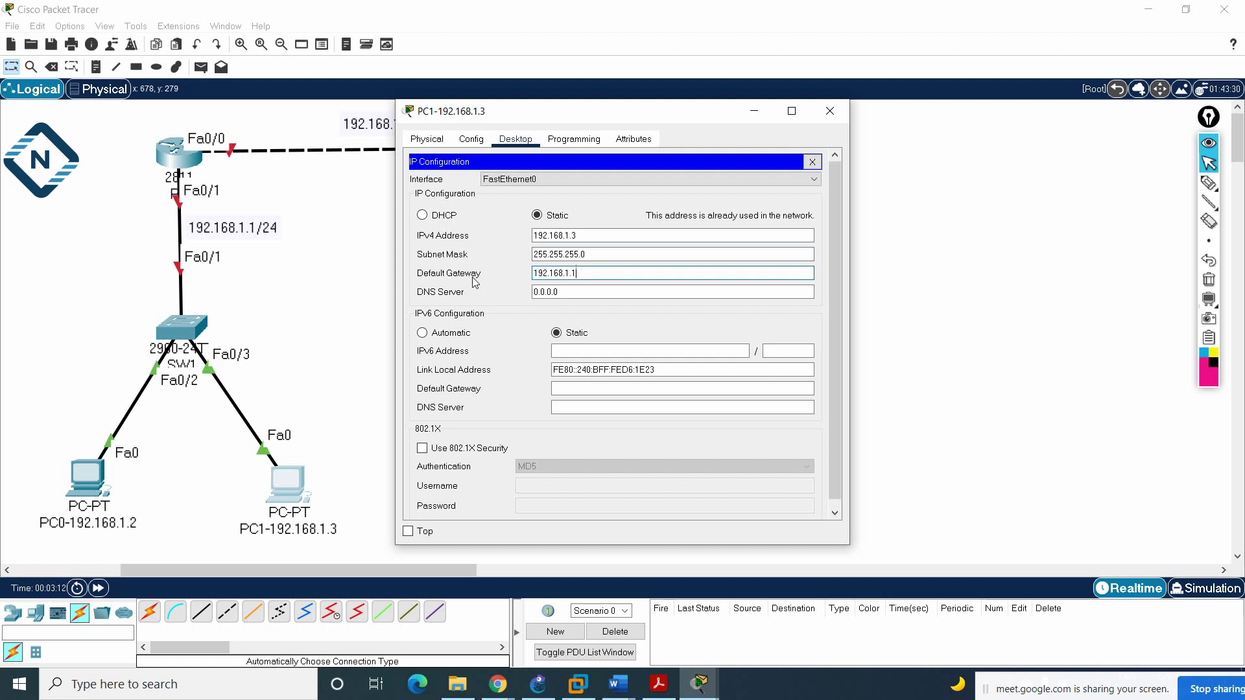
{"action": "left_click", "coordinate": [830, 111]}
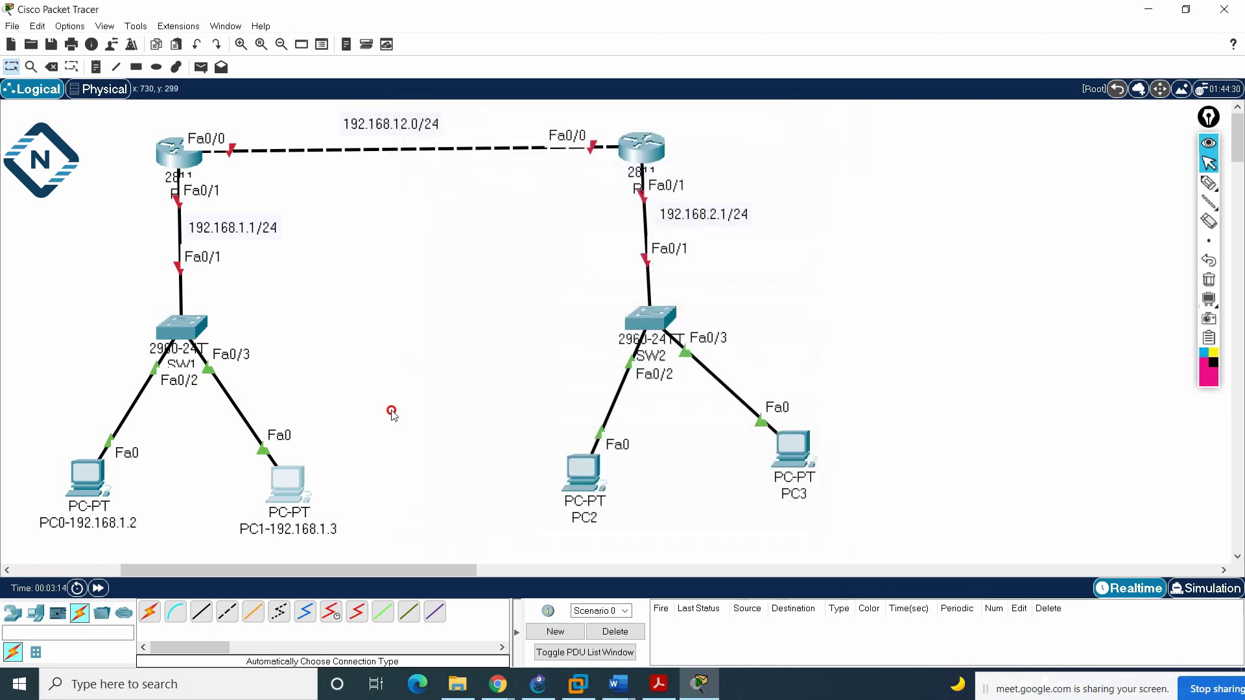
{"action": "left_click_drag", "start_coordinate": [90, 481], "coordinate": [81, 481]}
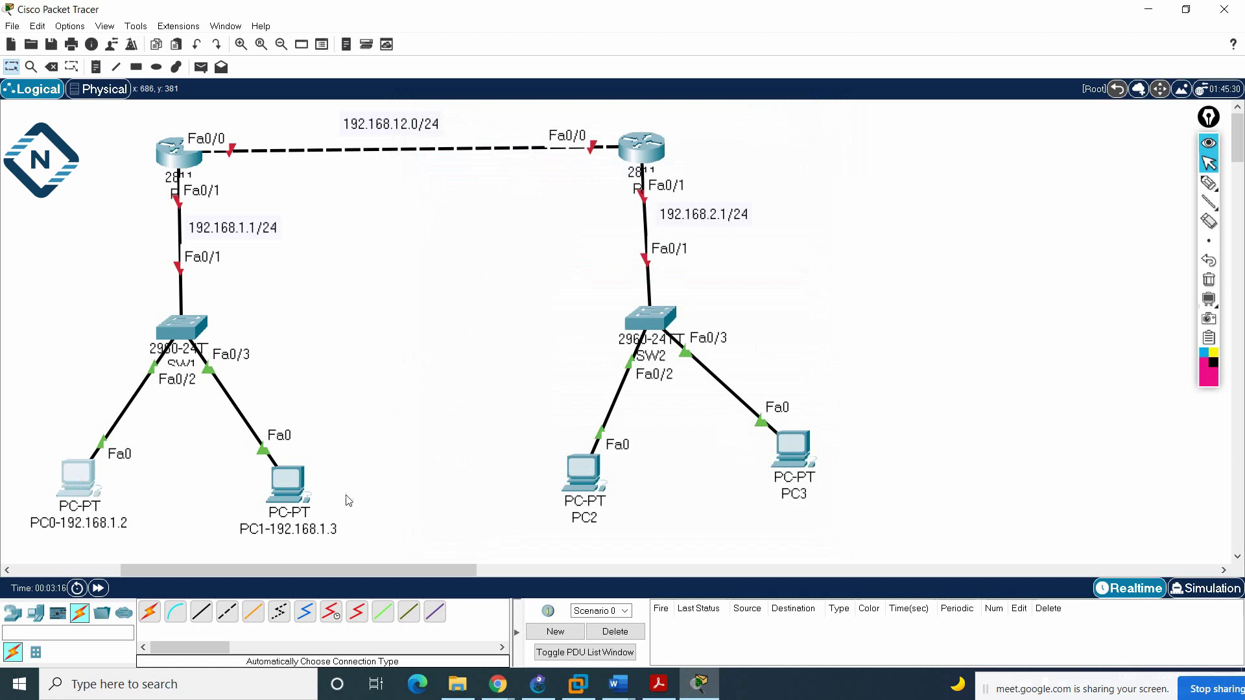
Rename PC2 to PC2-192.168.2.2 and select the address part of the new name.
{"action": "left_click", "coordinate": [577, 523]}
{"action": "left_click", "coordinate": [625, 516]}
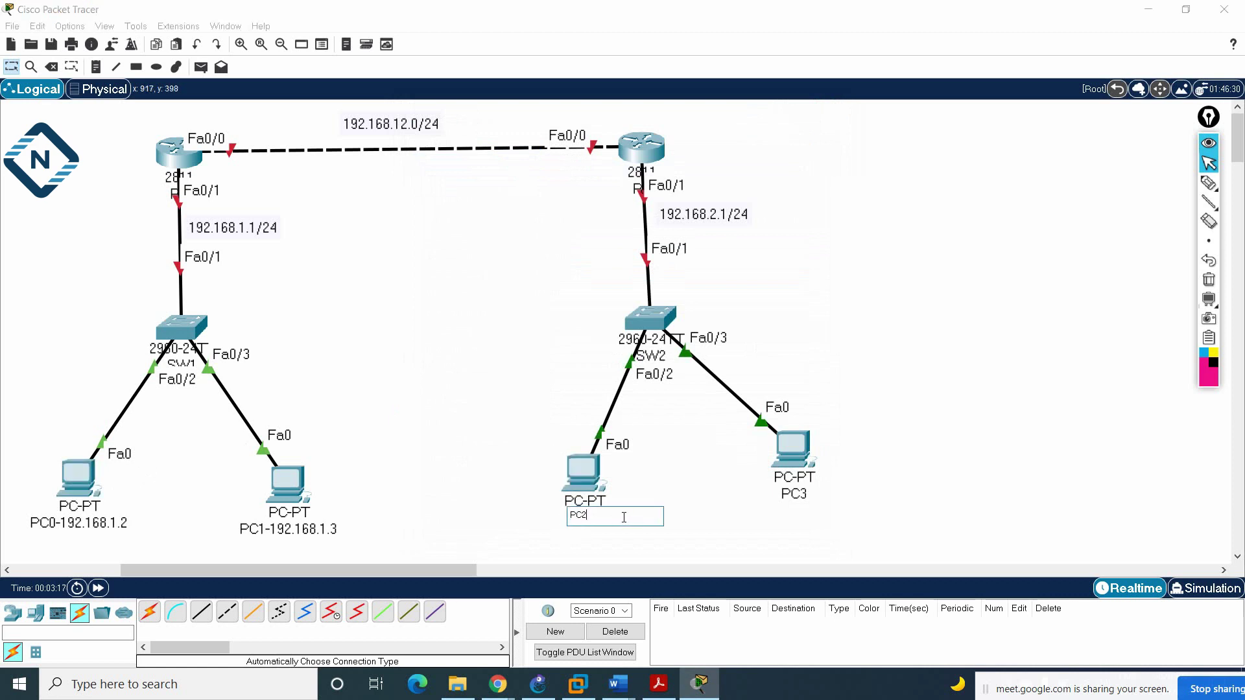
{"action": "type", "text": "-192.168.2.2"}
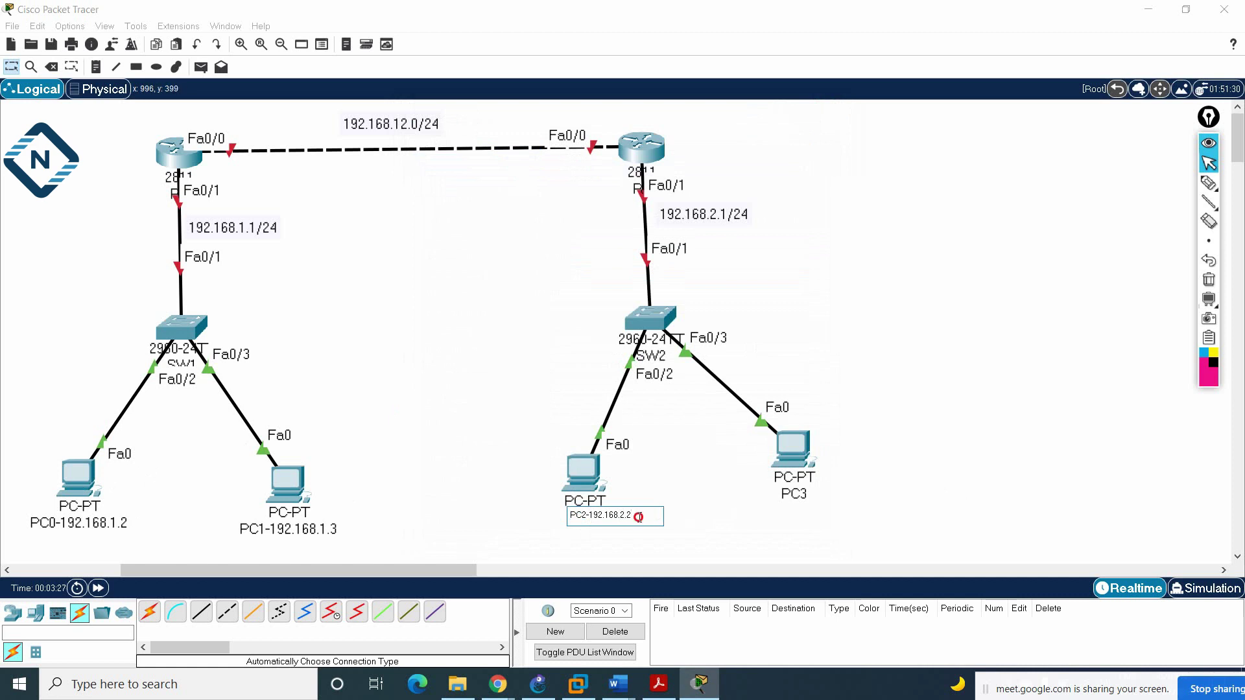
{"action": "left_click_drag", "start_coordinate": [636, 515], "coordinate": [592, 517]}
{"action": "left_click", "coordinate": [591, 517]}
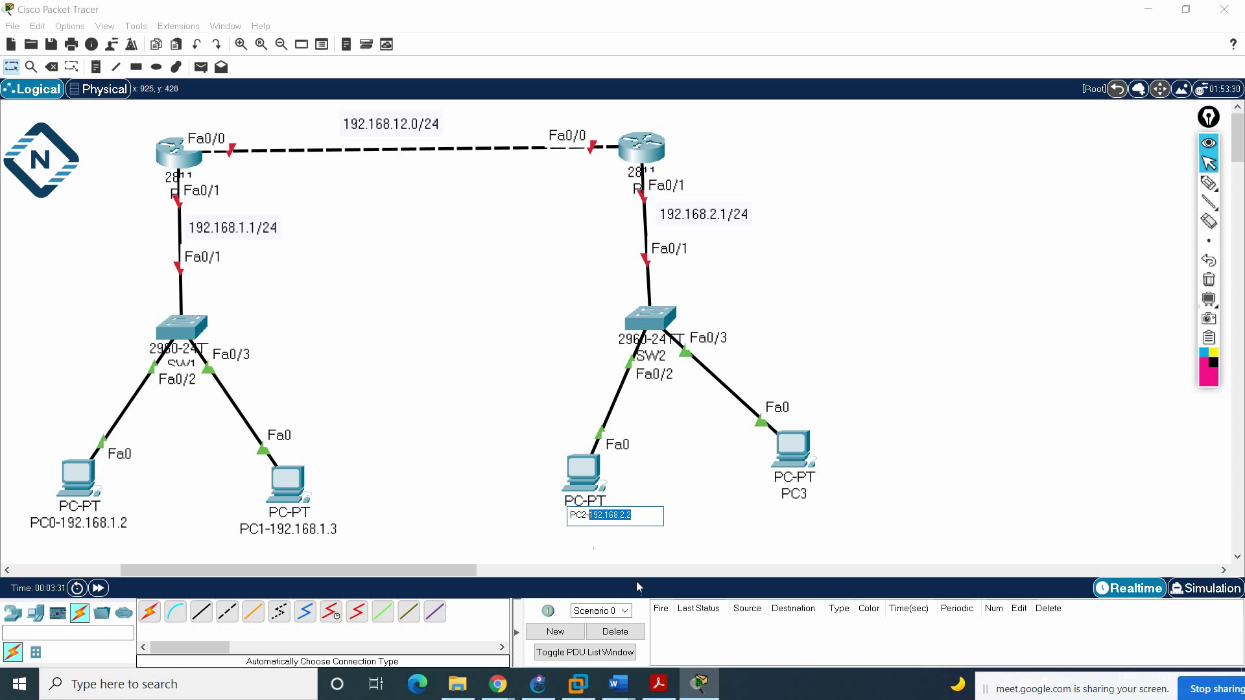
Widen PC2's configuration window and give PC2 the static IPv4 address 192.168.2.2 with subnet mask 255.255.255.0.
{"action": "left_click", "coordinate": [601, 455]}
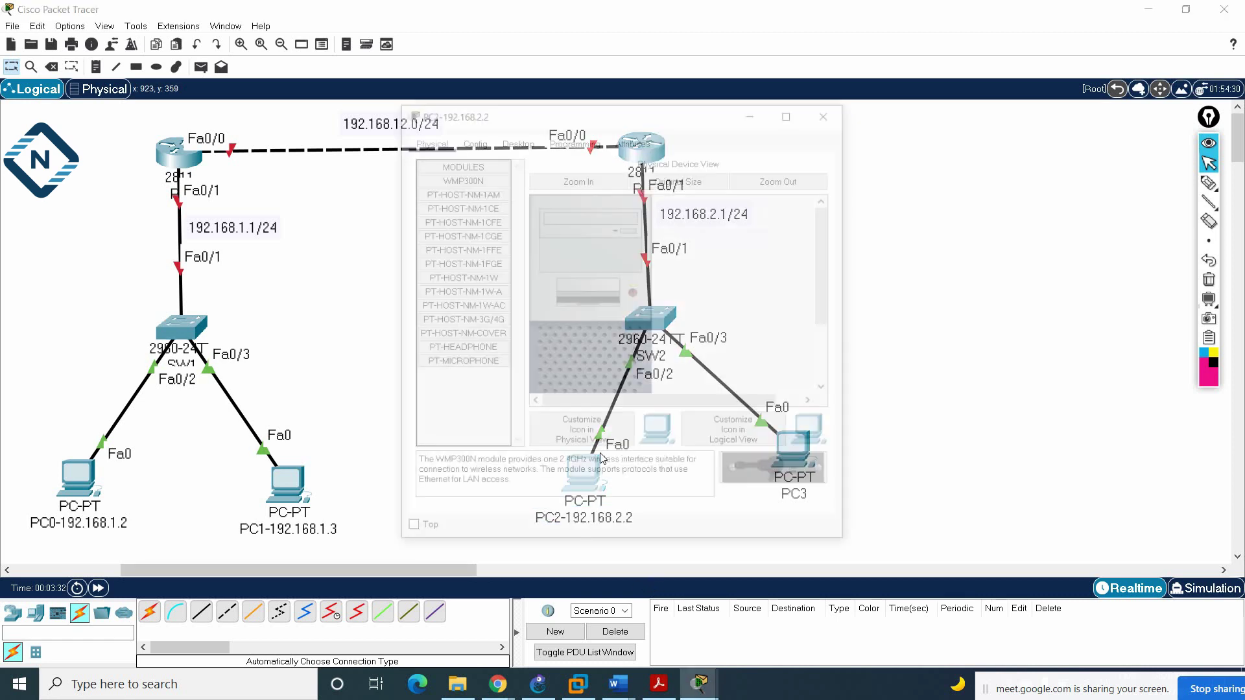
{"action": "left_click", "coordinate": [519, 140]}
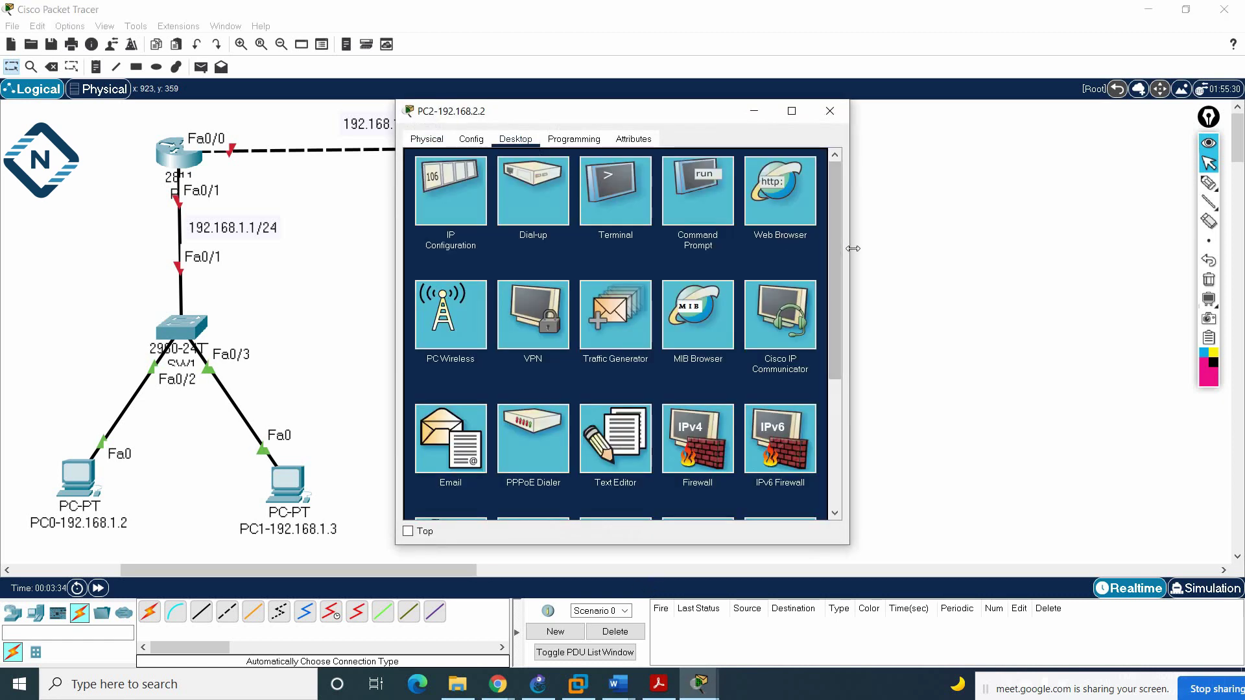
{"action": "left_click_drag", "start_coordinate": [852, 249], "coordinate": [1137, 249]}
{"action": "left_click", "coordinate": [461, 194]}
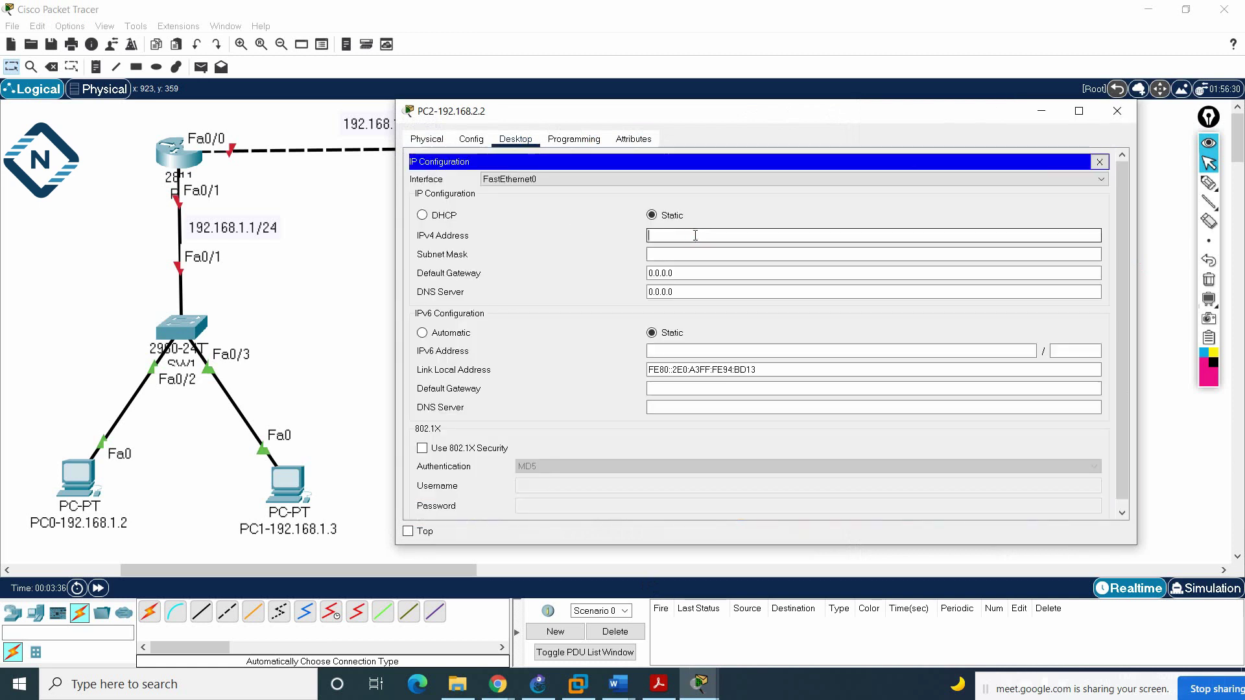
{"action": "type", "text": "192.168.2.2"}
{"action": "key", "text": "Tab"}
Set PC2's default gateway to 192.168.2.1, compare it with the R2 subnet note and close the configuration window.
{"action": "key", "text": "Tab"}
{"action": "type", "text": "192.168.2.2"}
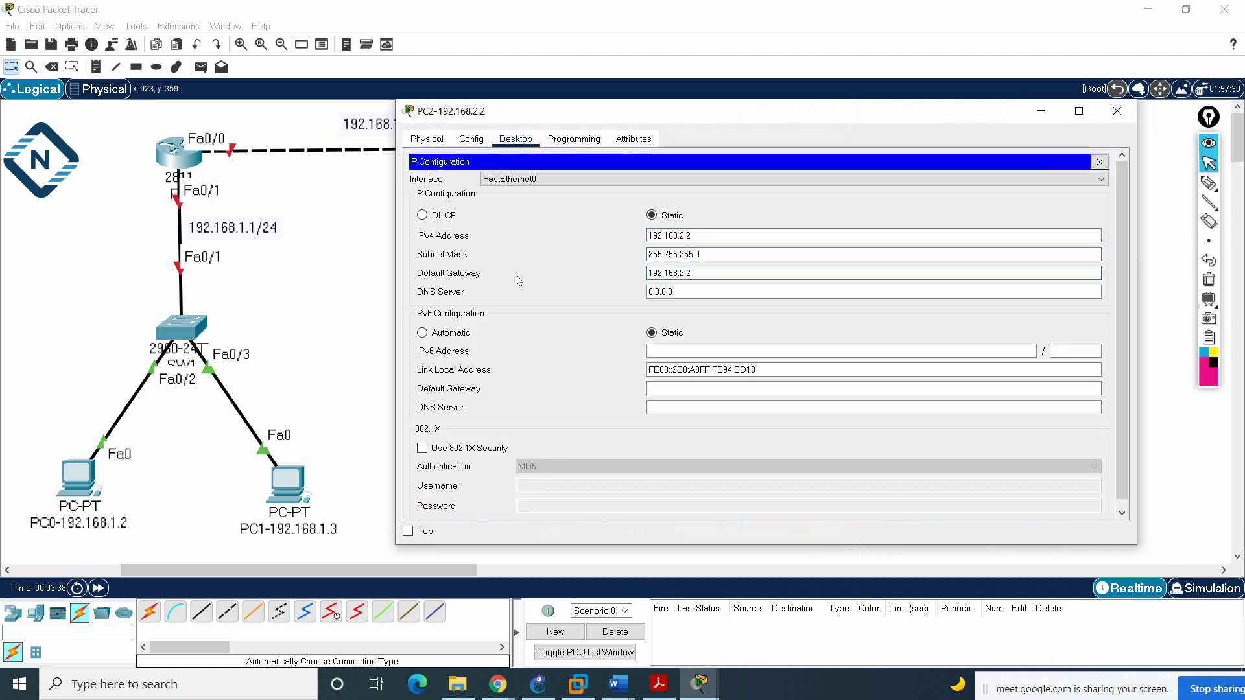
{"action": "key", "text": "BackSpace"}
{"action": "type", "text": "1"}
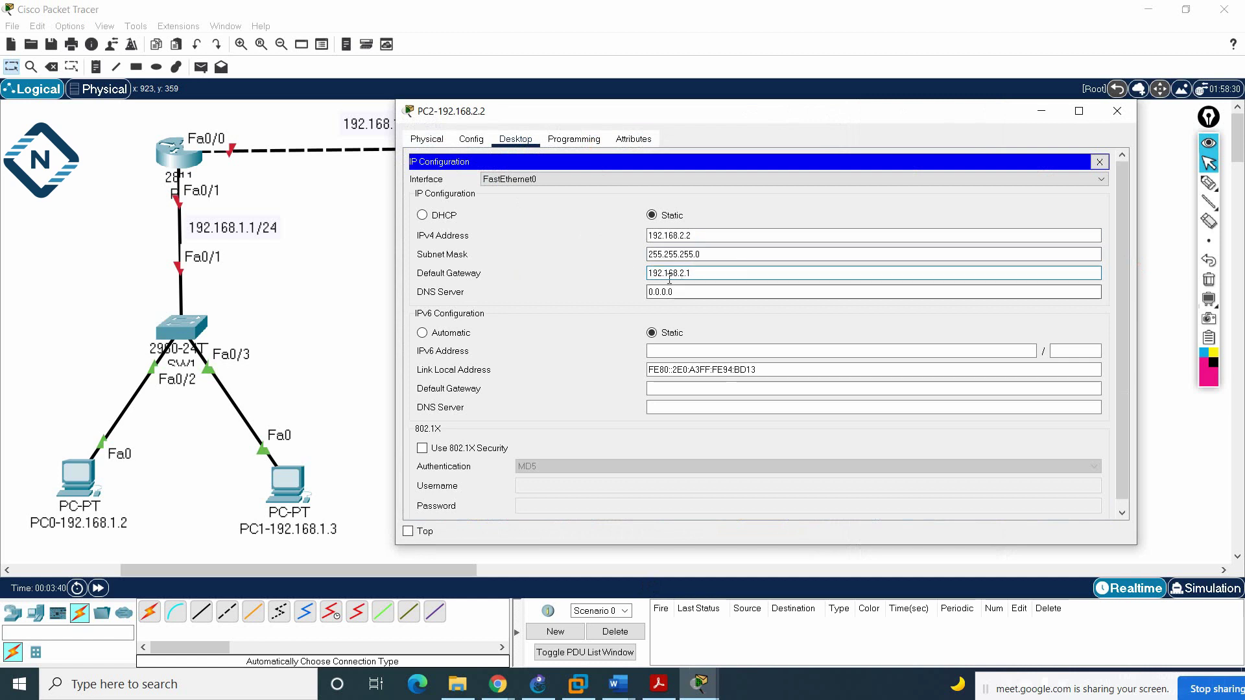
{"action": "left_click_drag", "start_coordinate": [729, 111], "coordinate": [901, 287]}
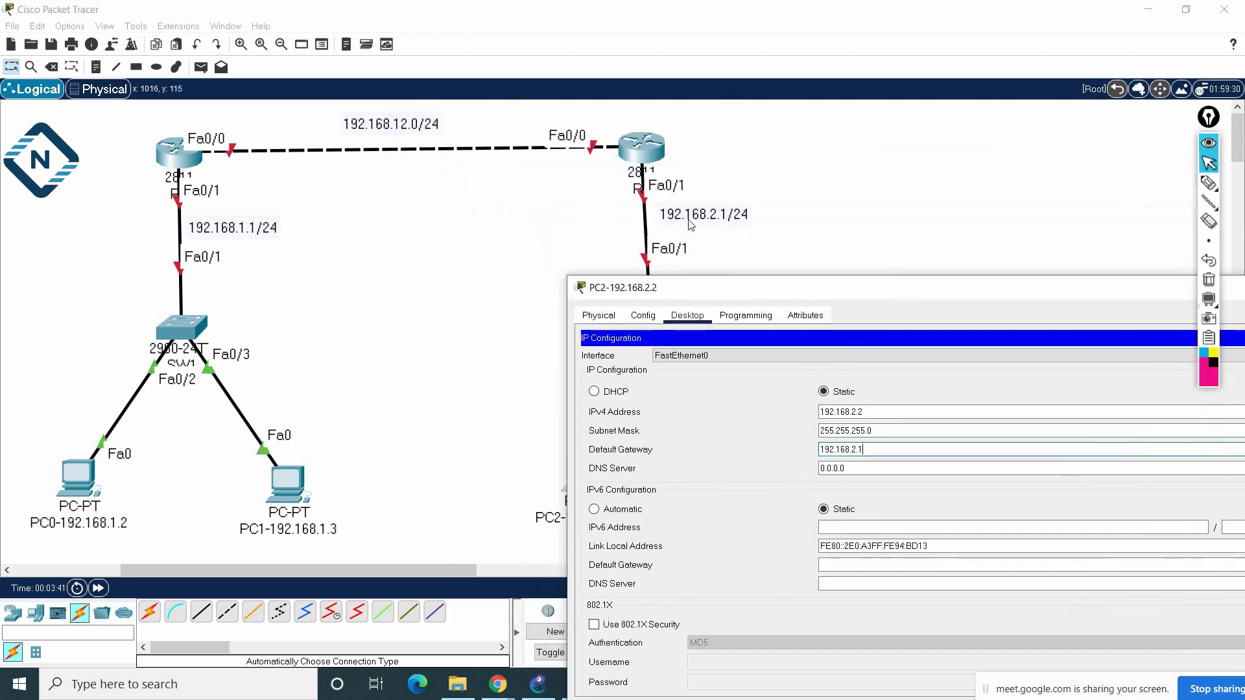
{"action": "left_click_drag", "start_coordinate": [803, 286], "coordinate": [489, 257]}
{"action": "left_click", "coordinate": [967, 253]}
Rename PC3 to PC3-192.168.2.2 and move it slightly down and to the left, closer to PC2.
{"action": "left_click", "coordinate": [810, 491]}
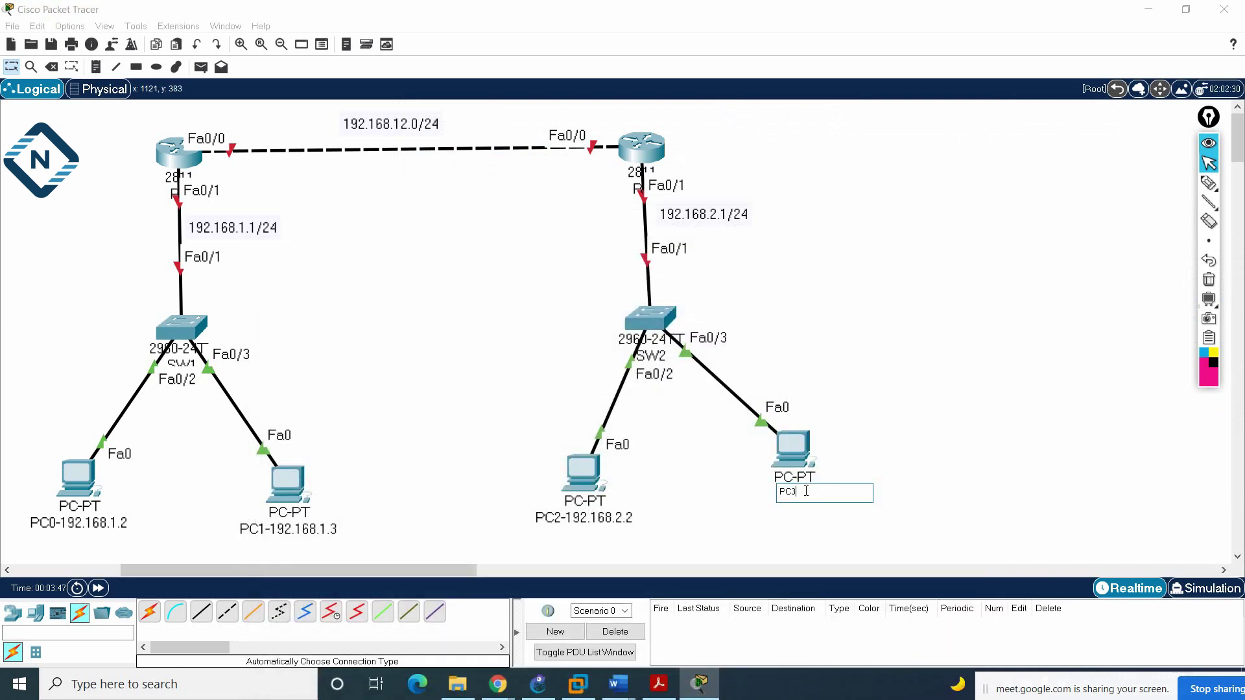
{"action": "type", "text": "-192.168.2.2"}
{"action": "key", "text": "Return"}
{"action": "mouse_move", "coordinate": [772, 456]}
{"action": "left_mouse_down"}
{"action": "mouse_move", "coordinate": [777, 479]}
{"action": "mouse_move", "coordinate": [753, 475]}
{"action": "mouse_move", "coordinate": [770, 469]}
{"action": "left_mouse_up"}
{"action": "left_click", "coordinate": [772, 469]}
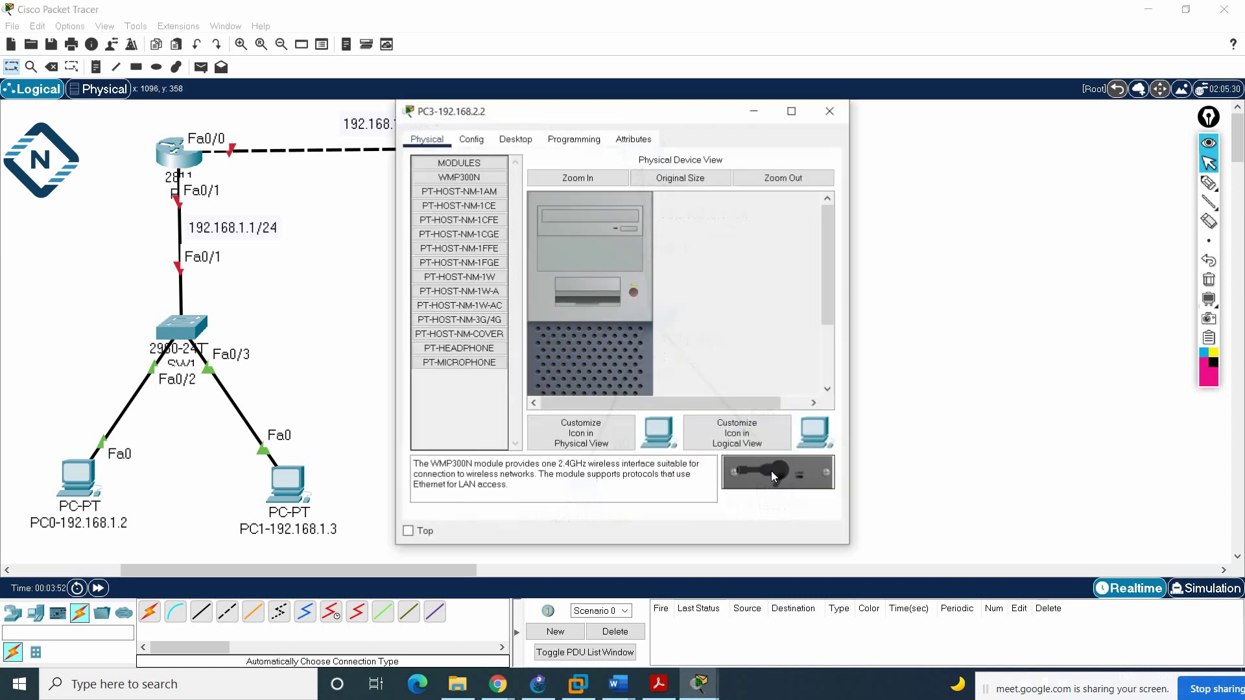
{"action": "left_click", "coordinate": [830, 111]}
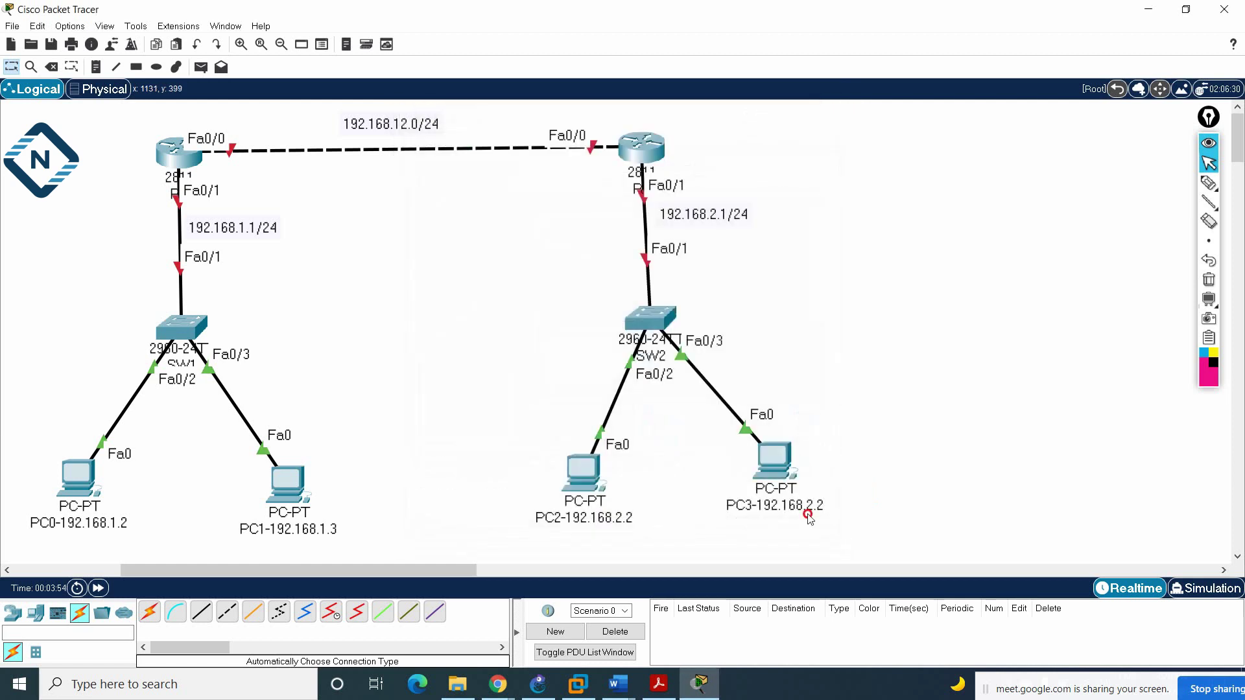
Correct the address in PC3's name so it reads PC3-192.168.2.3.
{"action": "left_click", "coordinate": [779, 510]}
{"action": "left_click_drag", "start_coordinate": [819, 502], "coordinate": [845, 503]}
{"action": "type", "text": "3"}
Give PC3 the static IPv4 address 192.168.2.3 with subnet mask 255.255.255.0.
{"action": "left_click", "coordinate": [785, 454]}
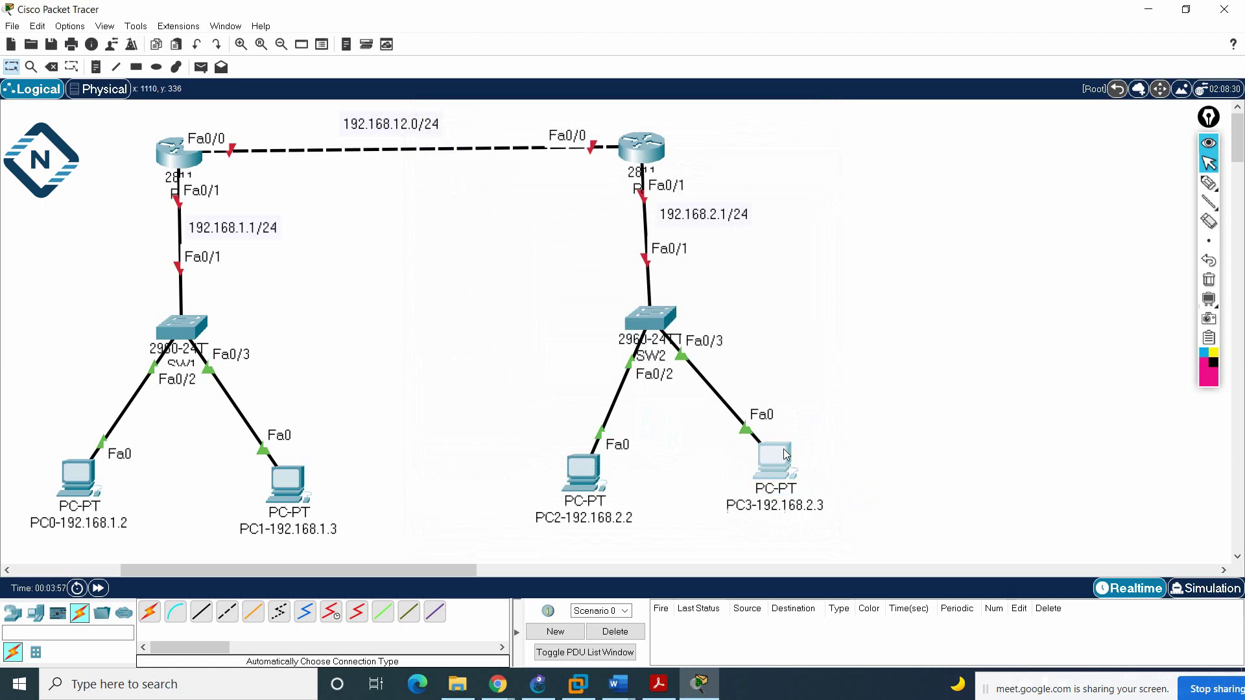
{"action": "left_click", "coordinate": [516, 139]}
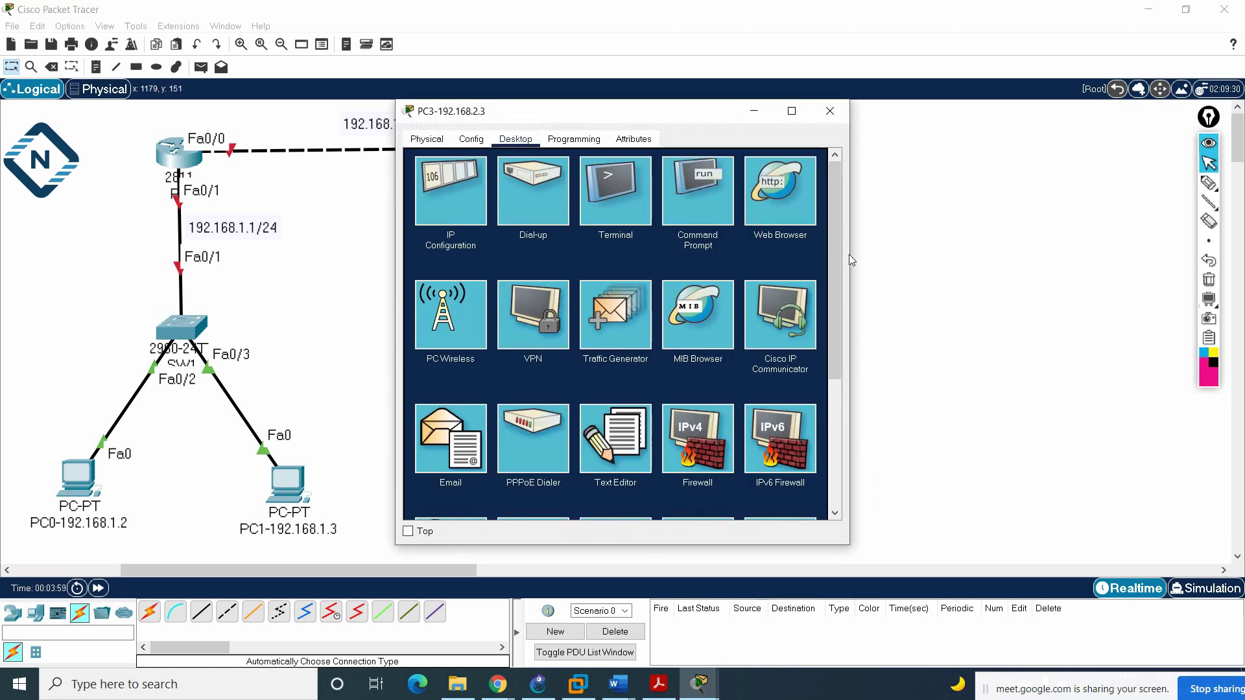
{"action": "left_click_drag", "start_coordinate": [850, 254], "coordinate": [1024, 259]}
{"action": "left_click", "coordinate": [473, 212]}
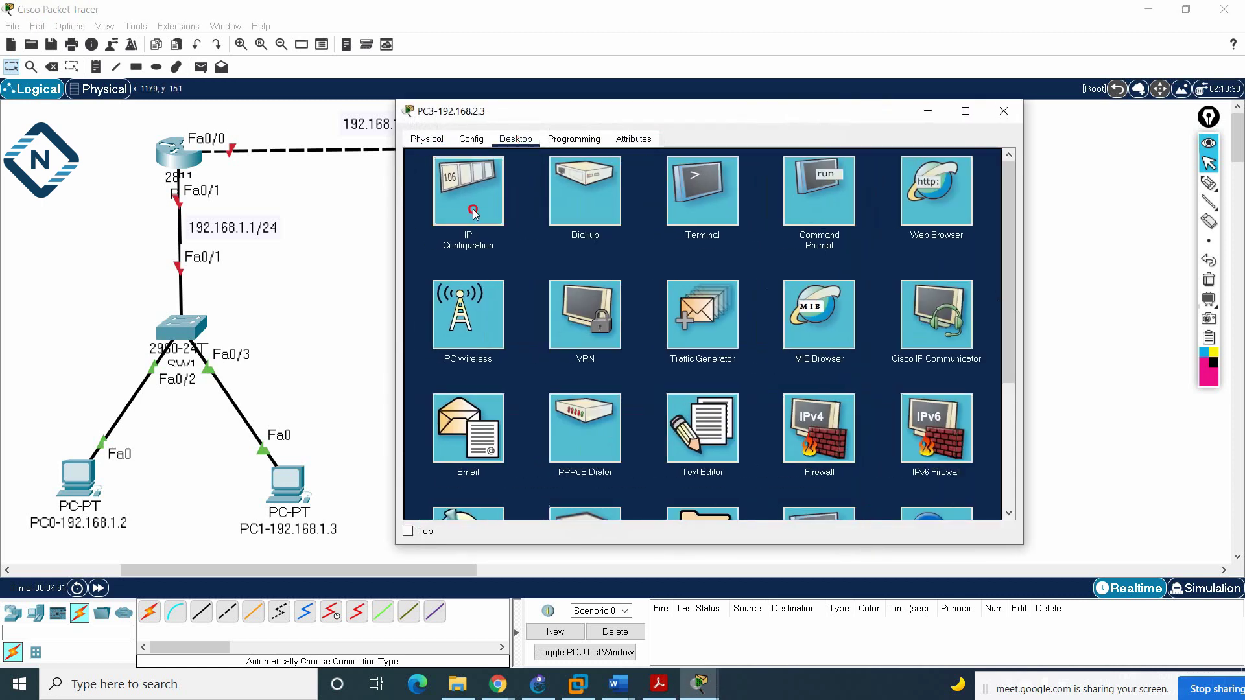
{"action": "left_click", "coordinate": [647, 236]}
{"action": "type", "text": "192.168.2.2"}
{"action": "left_click", "coordinate": [651, 253]}
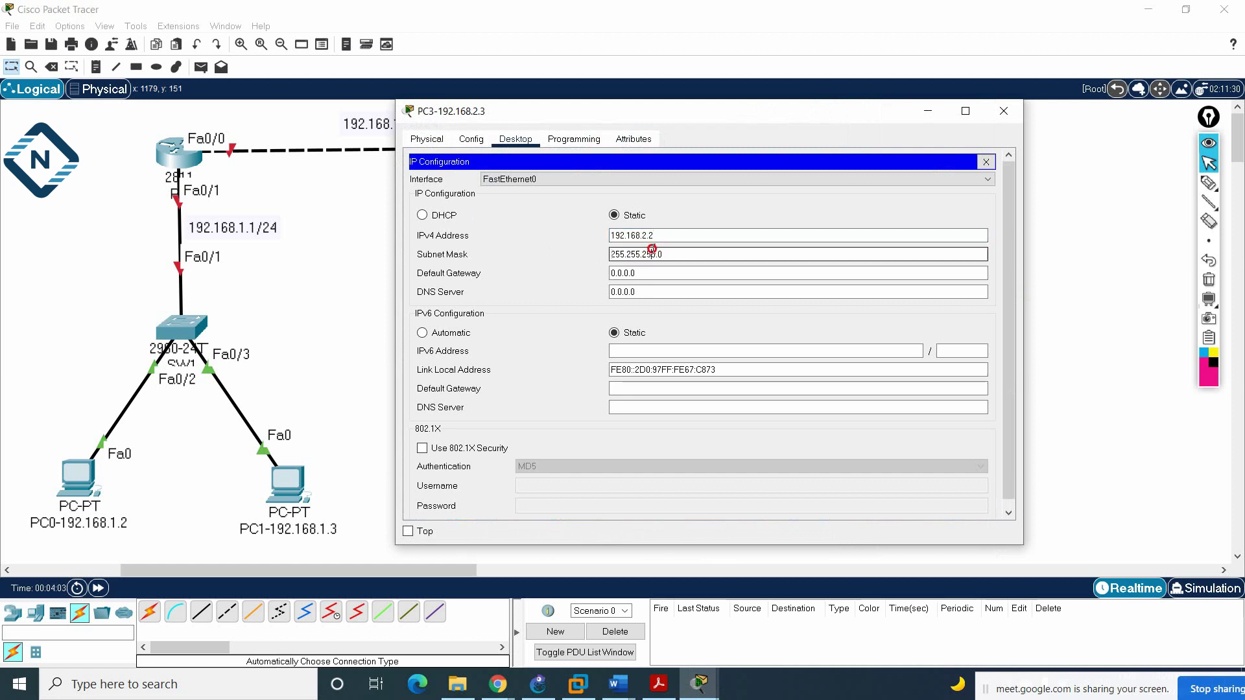
{"action": "left_click", "coordinate": [647, 235]}
{"action": "type", "text": "192.168.2.2"}
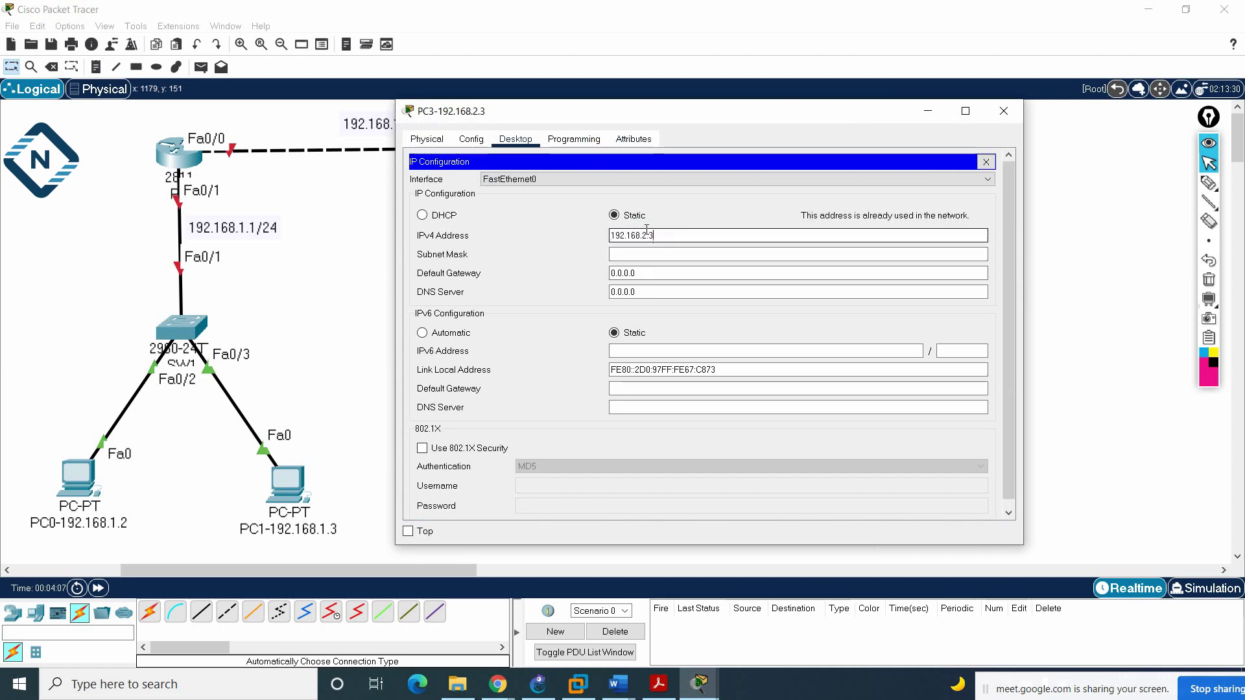
{"action": "left_click_drag", "start_coordinate": [652, 235], "coordinate": [591, 232]}
{"action": "left_click", "coordinate": [617, 254]}
Set PC3's default gateway to 192.168.2.1 and close its configuration window.
{"action": "left_click_drag", "start_coordinate": [650, 273], "coordinate": [563, 271]}
{"action": "type", "text": "192.168.2.3"}
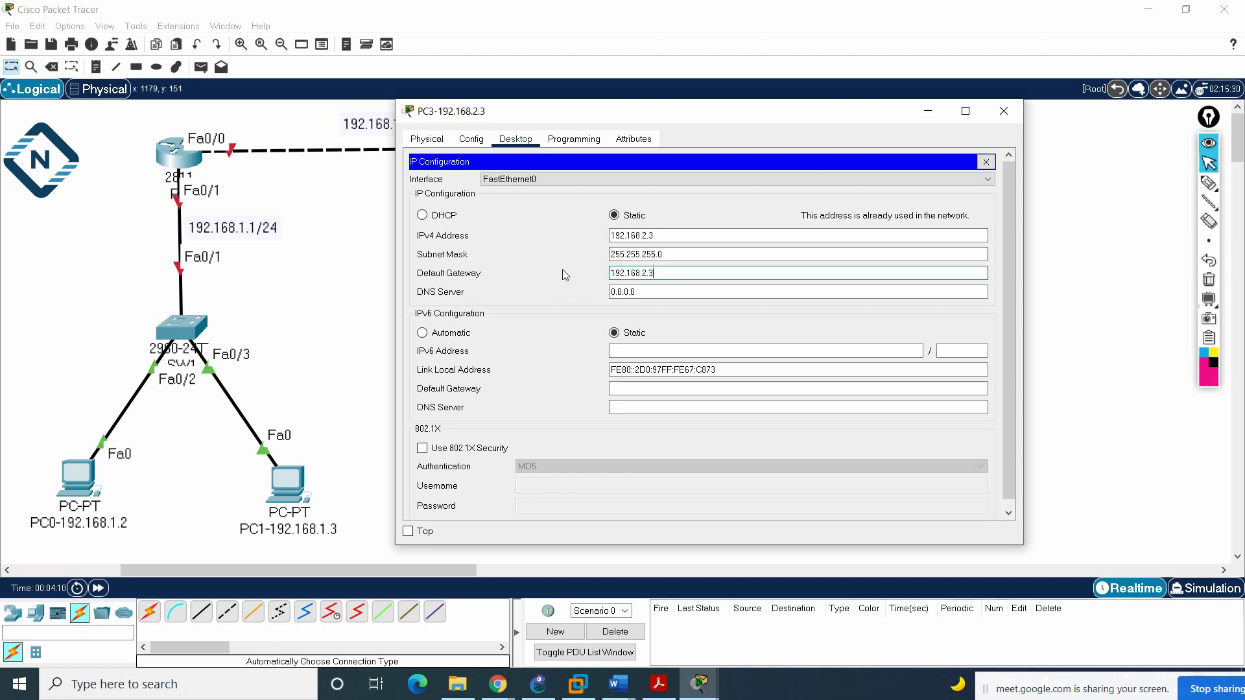
{"action": "key", "text": "BackSpace"}
{"action": "type", "text": "1"}
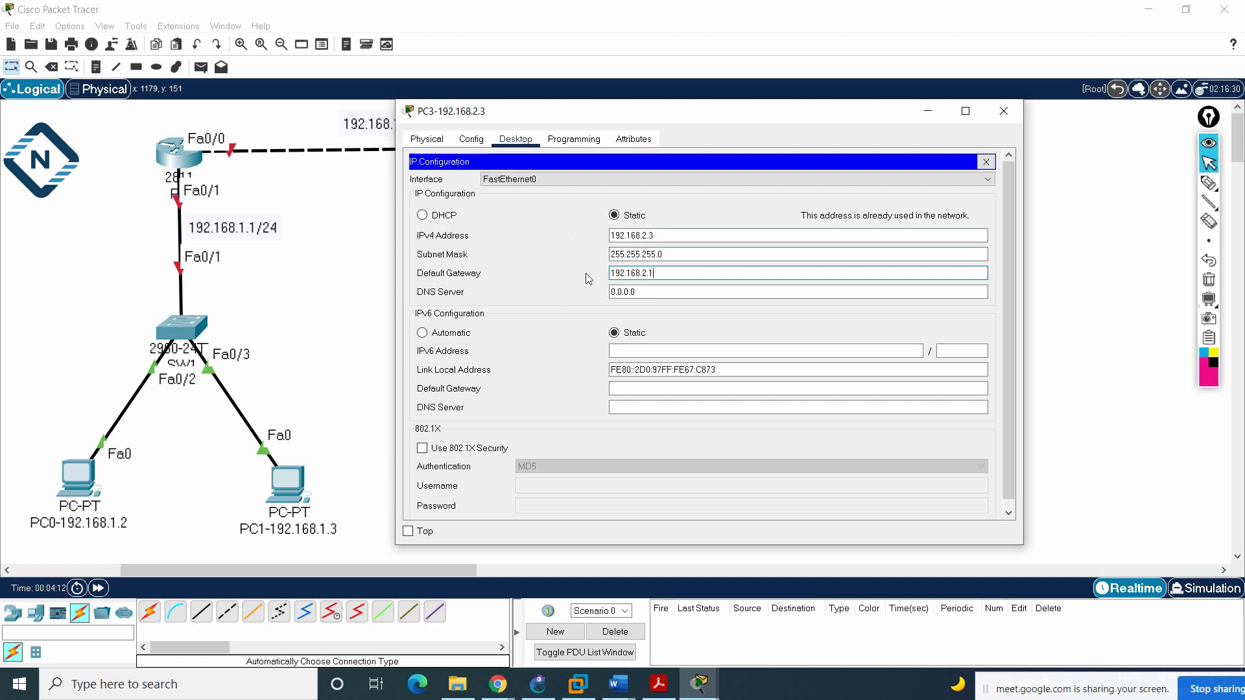
{"action": "left_click", "coordinate": [1004, 111]}
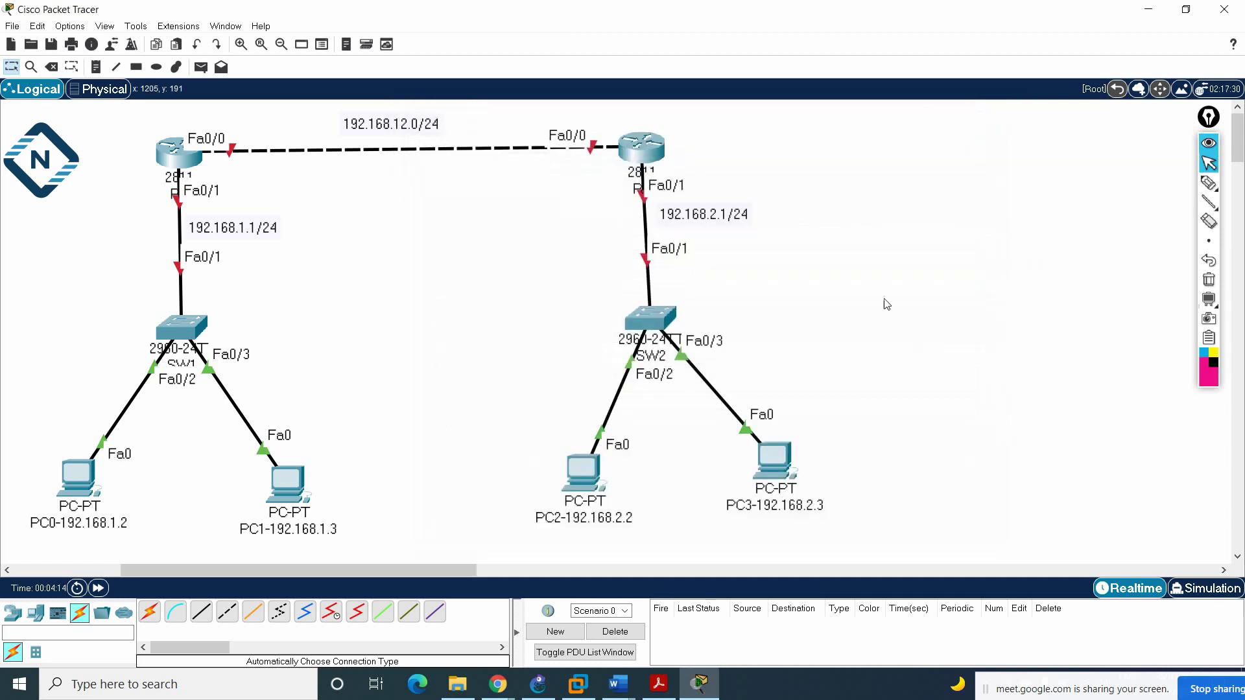
Draw an outlined rectangle filled with lime green (#aaff00) behind the whole 192.168.1.x network, from its router down to PC0 and PC1.
{"action": "left_click", "coordinate": [137, 67]}
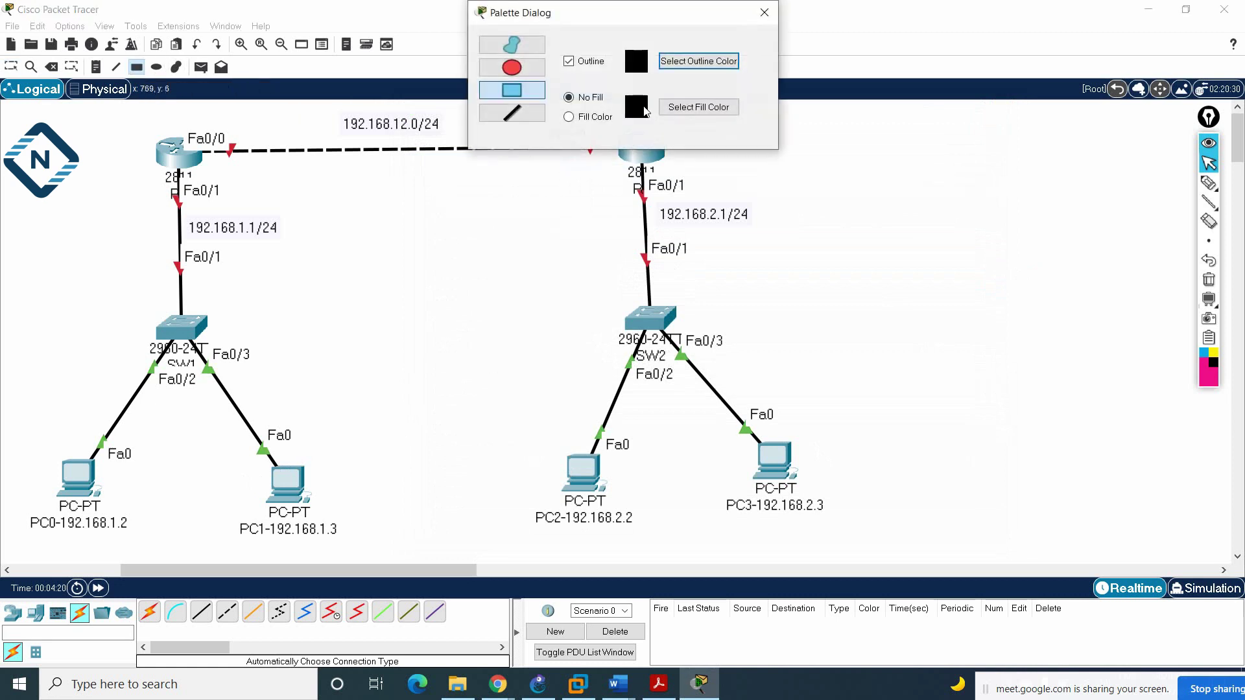
{"action": "left_click", "coordinate": [570, 117]}
{"action": "left_click", "coordinate": [716, 107]}
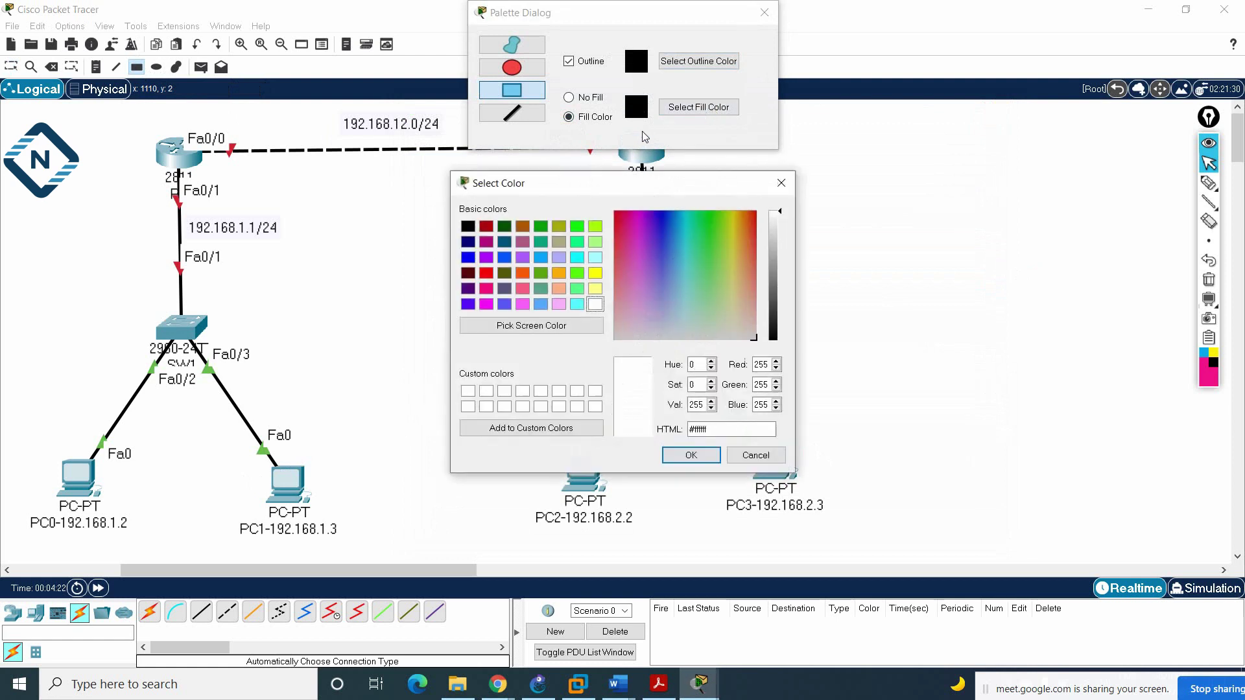
{"action": "left_click", "coordinate": [599, 227]}
{"action": "left_click", "coordinate": [691, 455]}
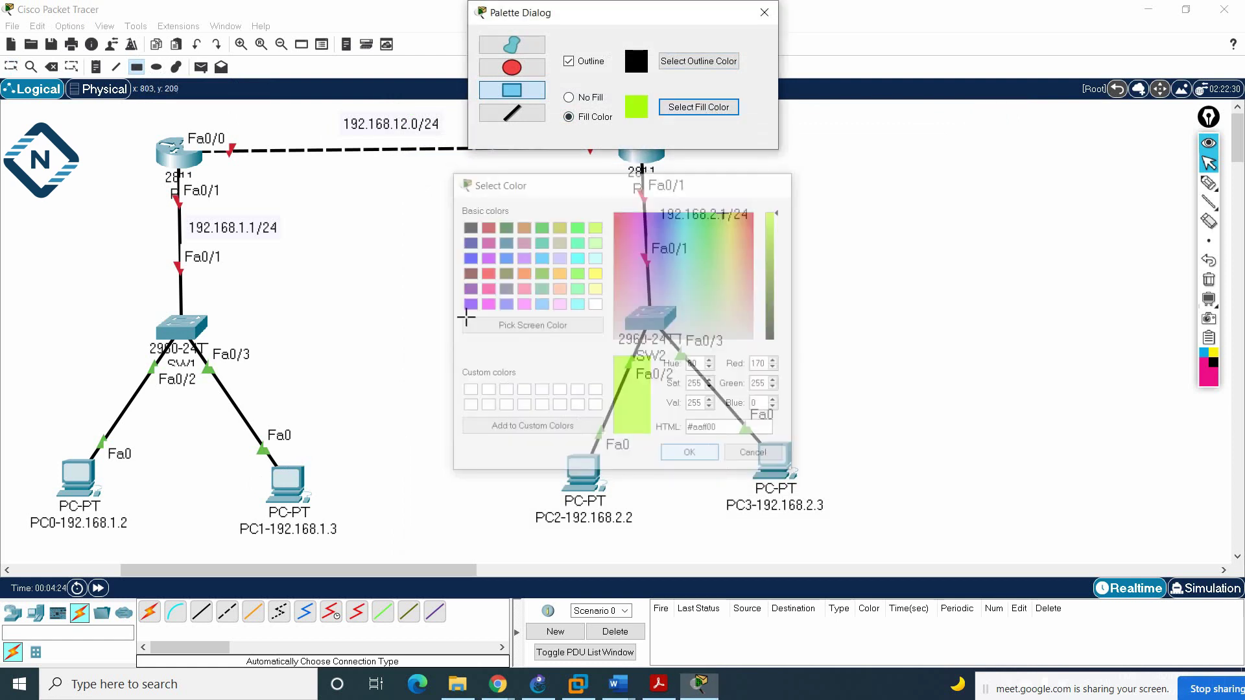
{"action": "left_click_drag", "start_coordinate": [22, 111], "coordinate": [389, 556]}
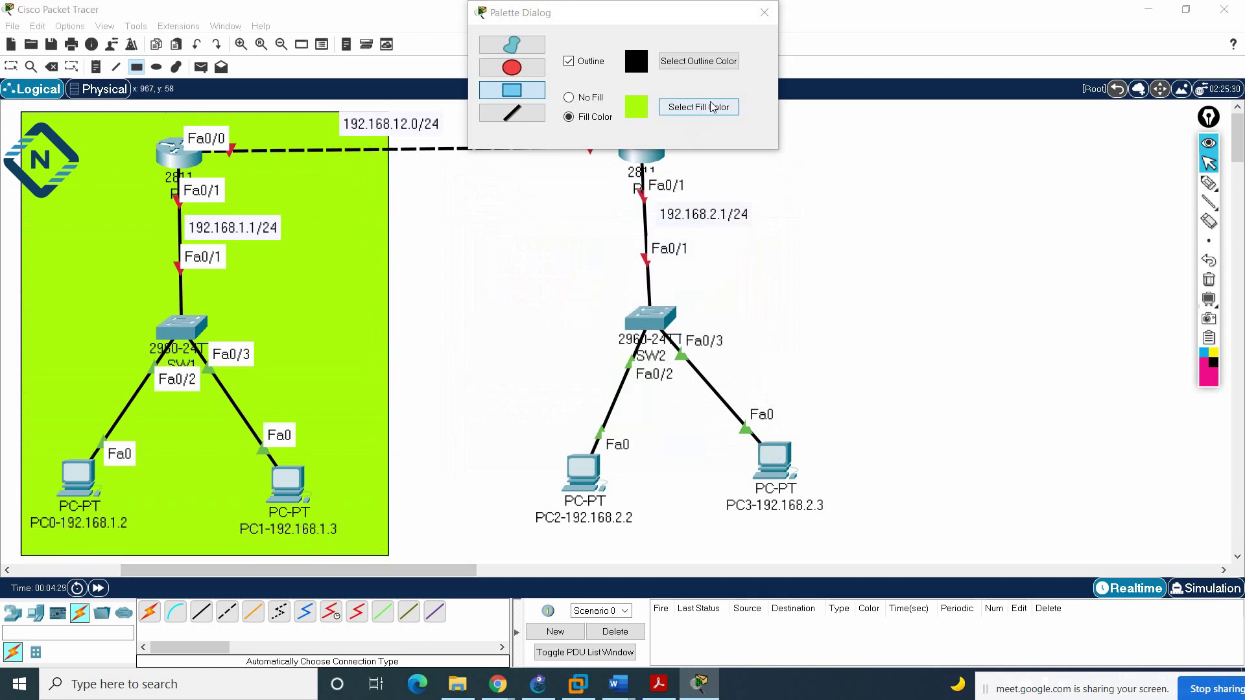
Draw an outlined rectangle filled with light cyan (#aaffff) behind the whole 192.168.2.x network, from its router down to PC2 and PC3.
{"action": "left_click", "coordinate": [713, 108]}
{"action": "left_click", "coordinate": [595, 258]}
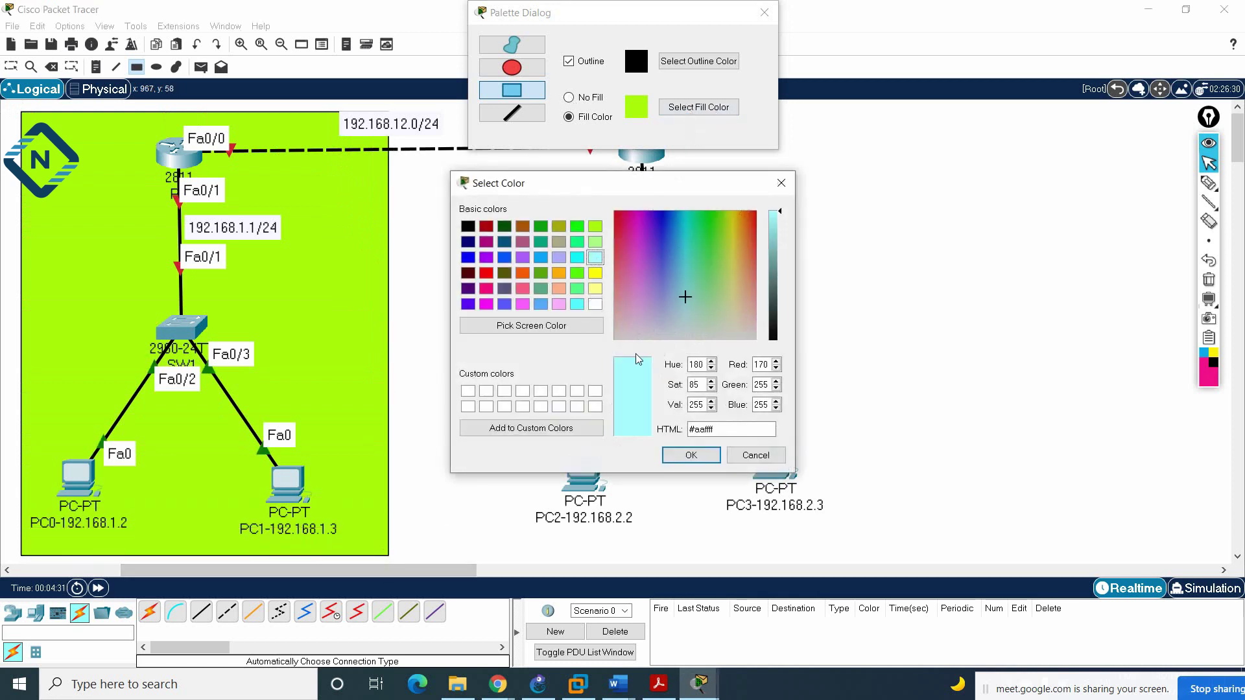
{"action": "left_click", "coordinate": [692, 455]}
{"action": "left_click_drag", "start_coordinate": [610, 12], "coordinate": [180, 12]}
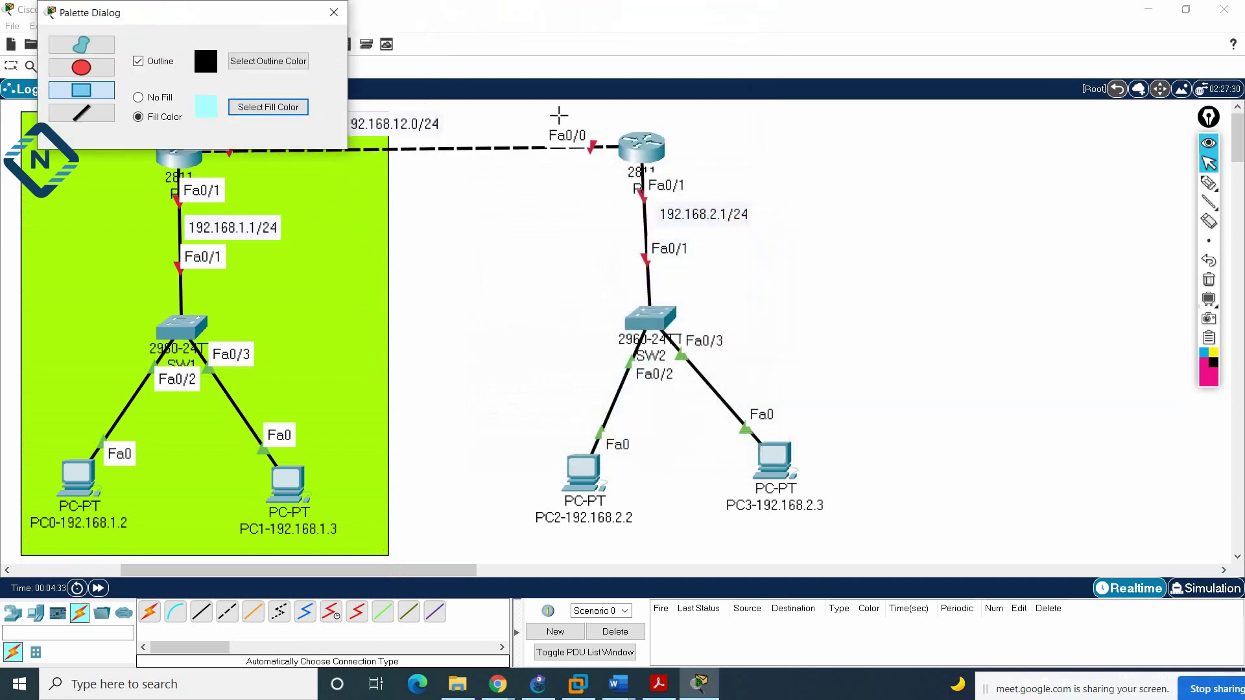
{"action": "left_click_drag", "start_coordinate": [489, 109], "coordinate": [852, 555]}
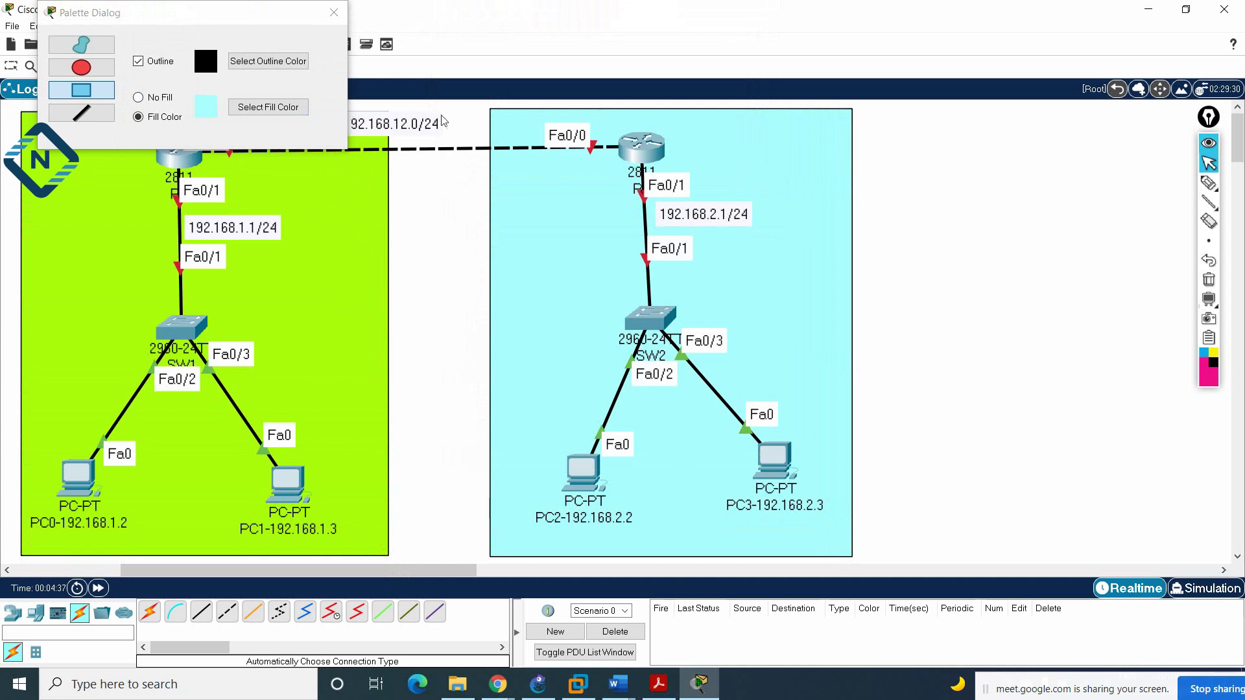
Close the drawing palette, shift the cyan rectangle slightly, and move the 192.168.12.0/24 label below the link between the routers.
{"action": "left_click", "coordinate": [334, 12]}
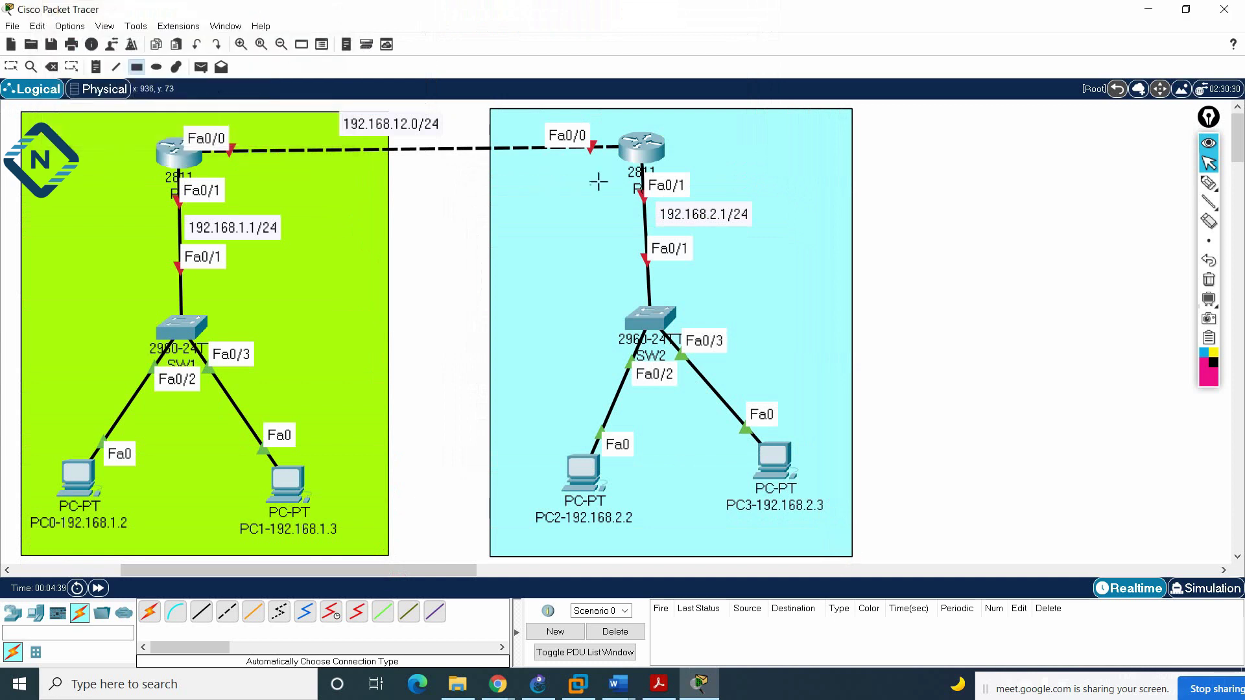
{"action": "left_click", "coordinate": [11, 66]}
{"action": "mouse_move", "coordinate": [540, 191]}
{"action": "left_mouse_down"}
{"action": "mouse_move", "coordinate": [526, 212]}
{"action": "mouse_move", "coordinate": [537, 216]}
{"action": "left_mouse_up"}
{"action": "left_click_drag", "start_coordinate": [406, 138], "coordinate": [451, 179]}
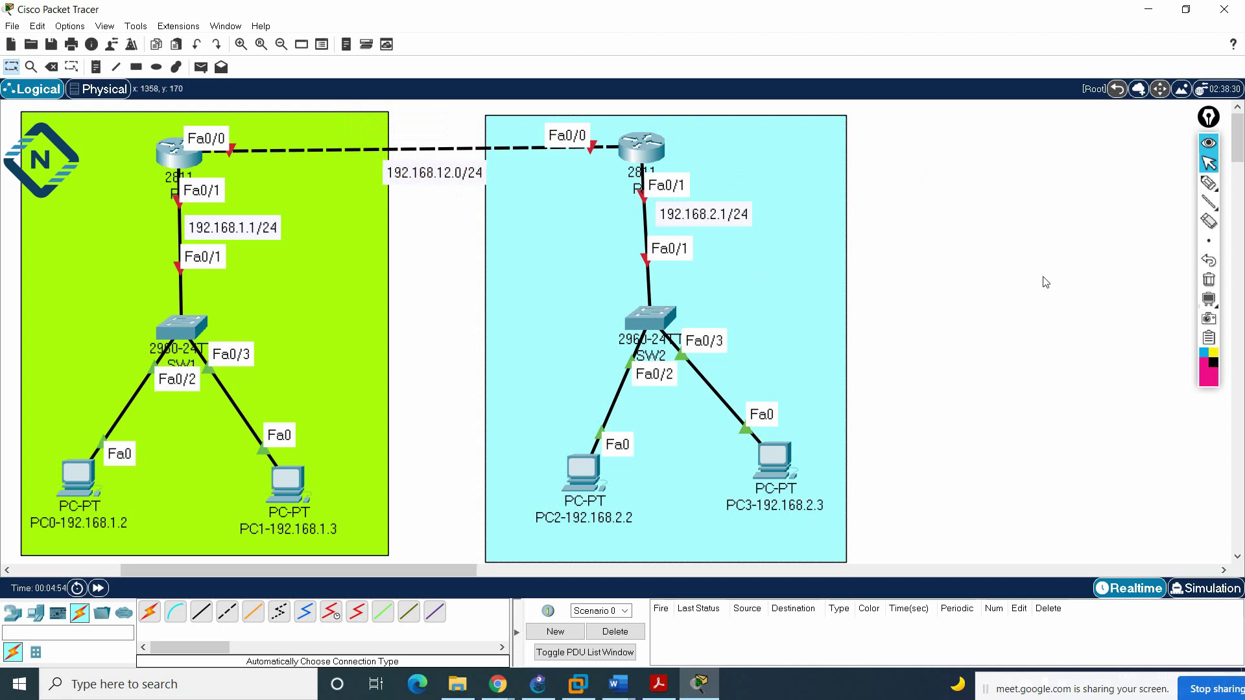
Open a blank Notepad document and place its narrowed window beside the topology so both networks stay visible.
{"action": "left_click", "coordinate": [209, 683]}
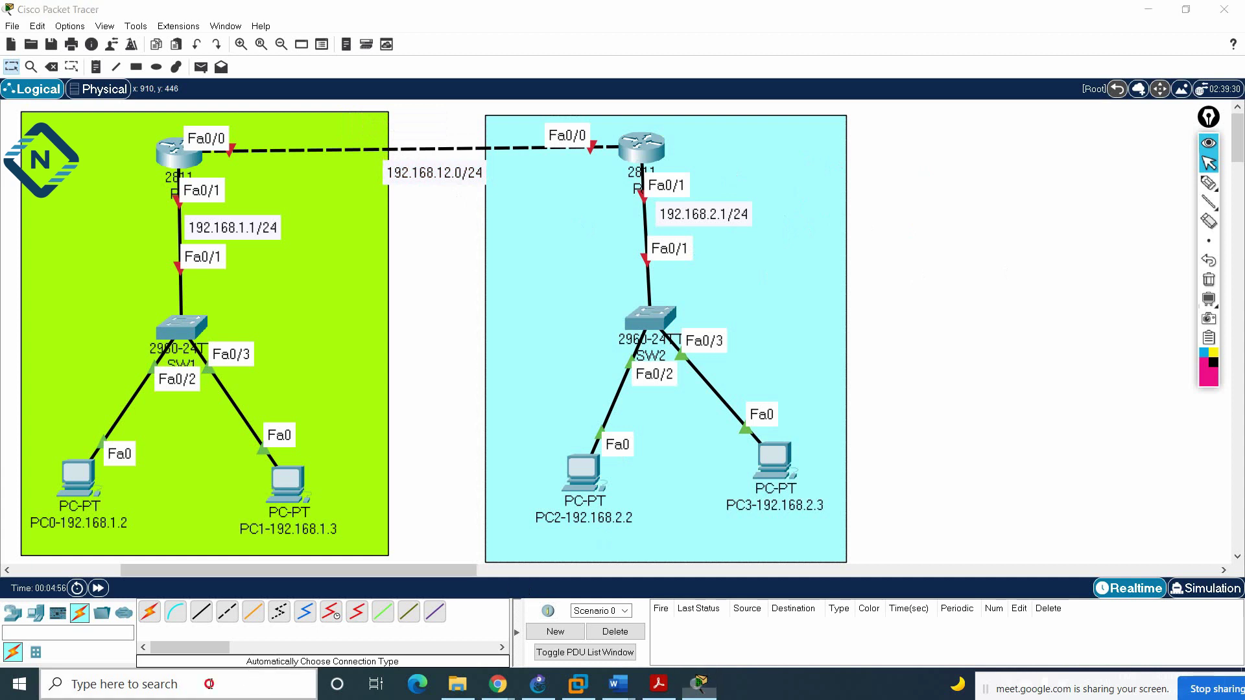
{"action": "left_click", "coordinate": [281, 267]}
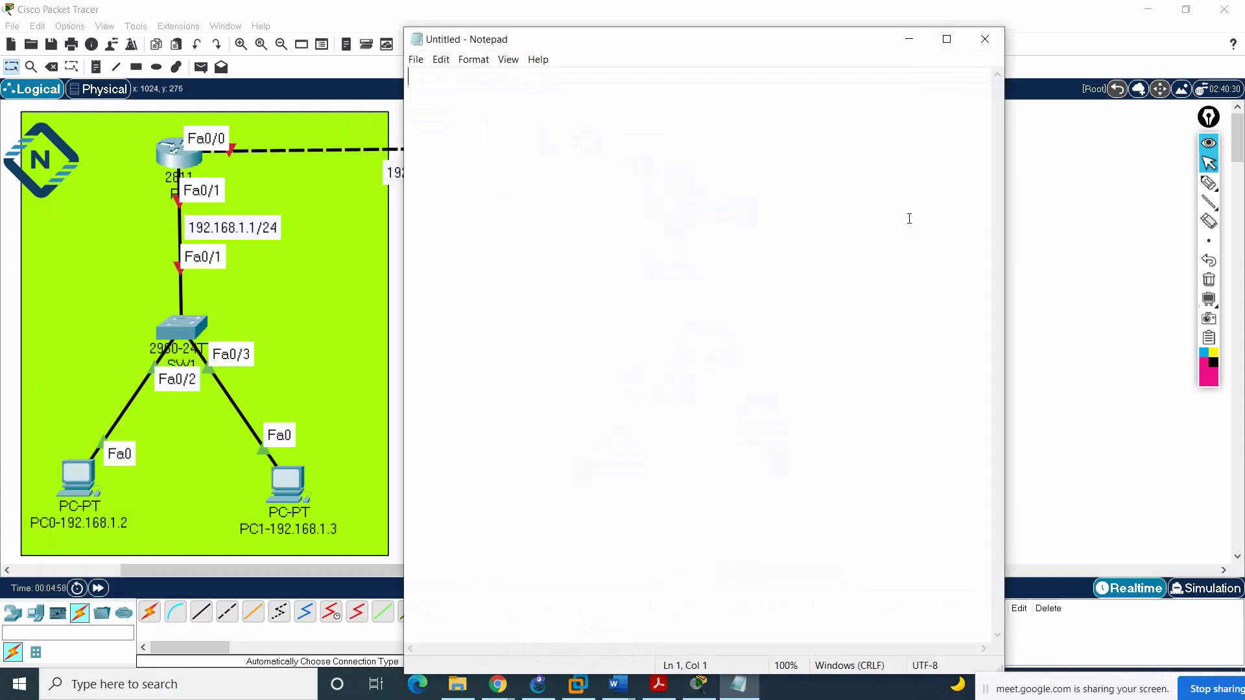
{"action": "left_click_drag", "start_coordinate": [829, 55], "coordinate": [1109, 93]}
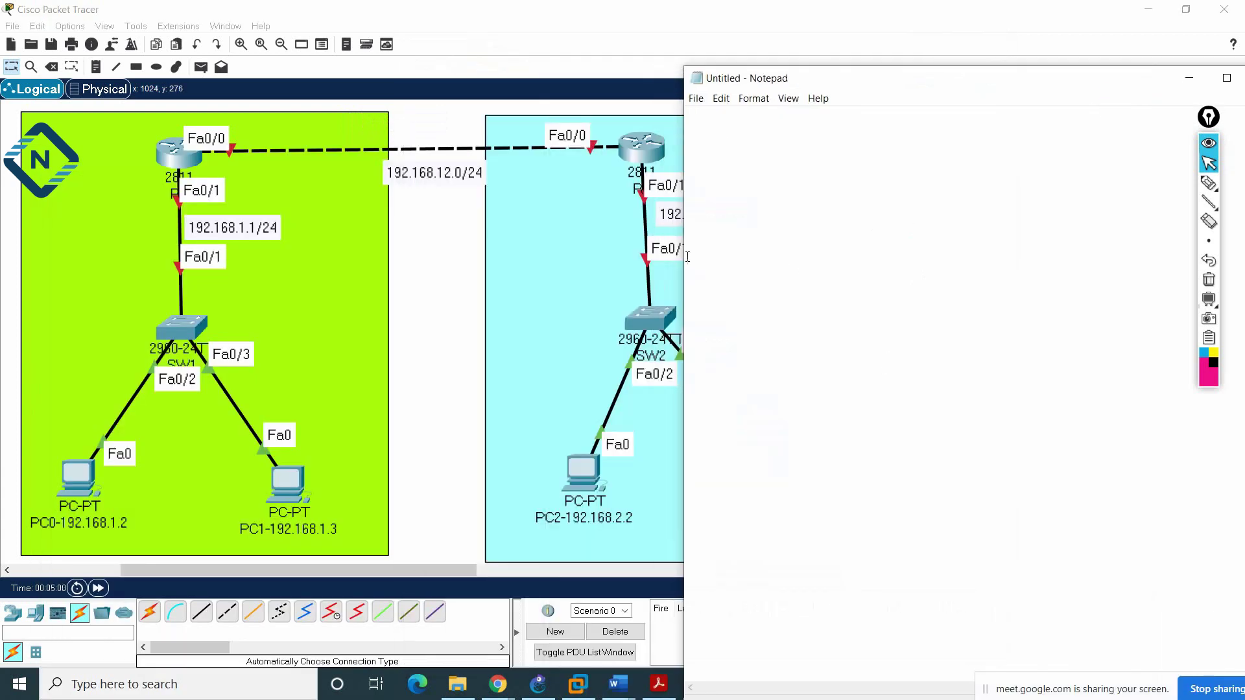
{"action": "left_click_drag", "start_coordinate": [683, 255], "coordinate": [856, 255]}
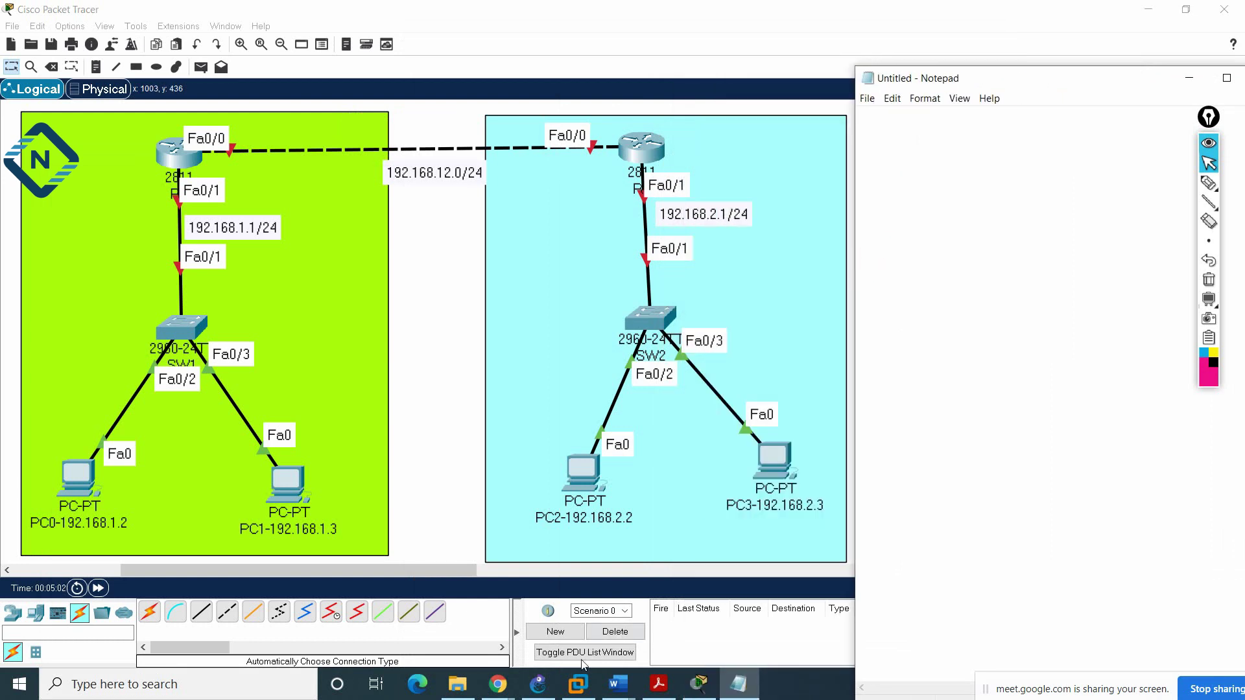
Switch to OSPF.docx in Word and review the neighbor, database and routing table sections and the OSPF Configuration commands.
{"action": "mouse_move", "coordinate": [626, 686]}
{"action": "left_click", "coordinate": [561, 621]}
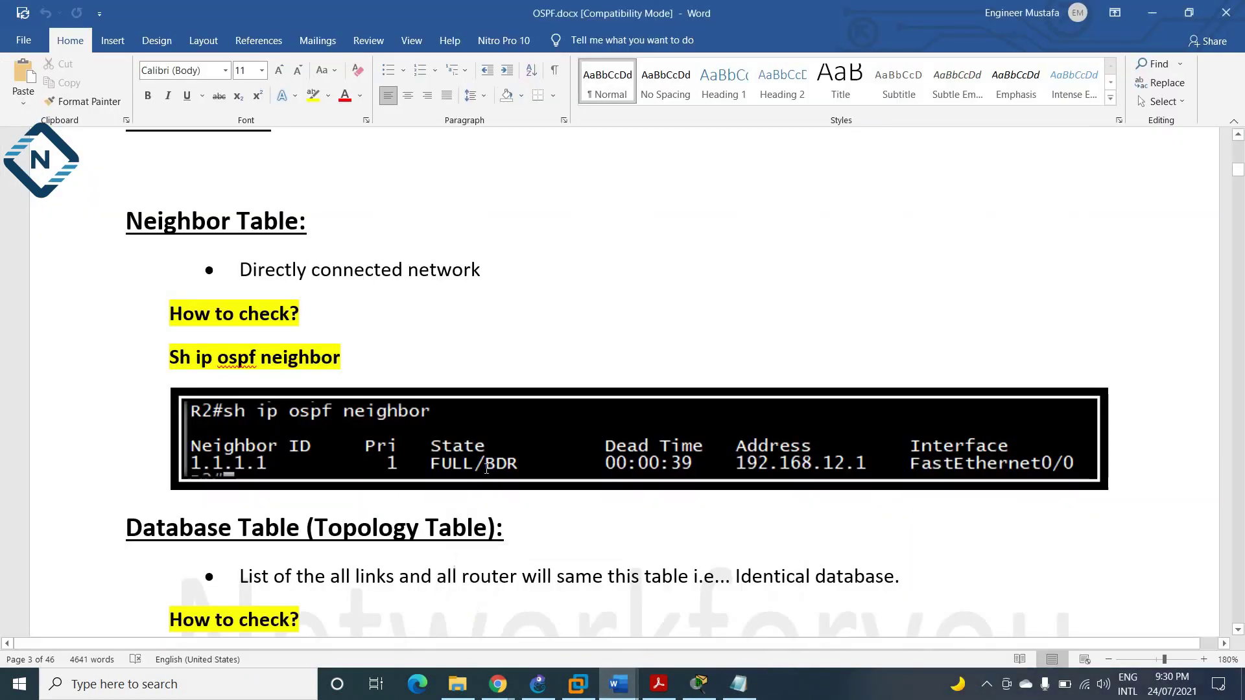
{"action": "scroll", "coordinate": [201, 346], "scroll_direction": "down", "scroll_amount": 2}
{"action": "scroll", "coordinate": [209, 321], "scroll_direction": "up", "scroll_amount": 2}
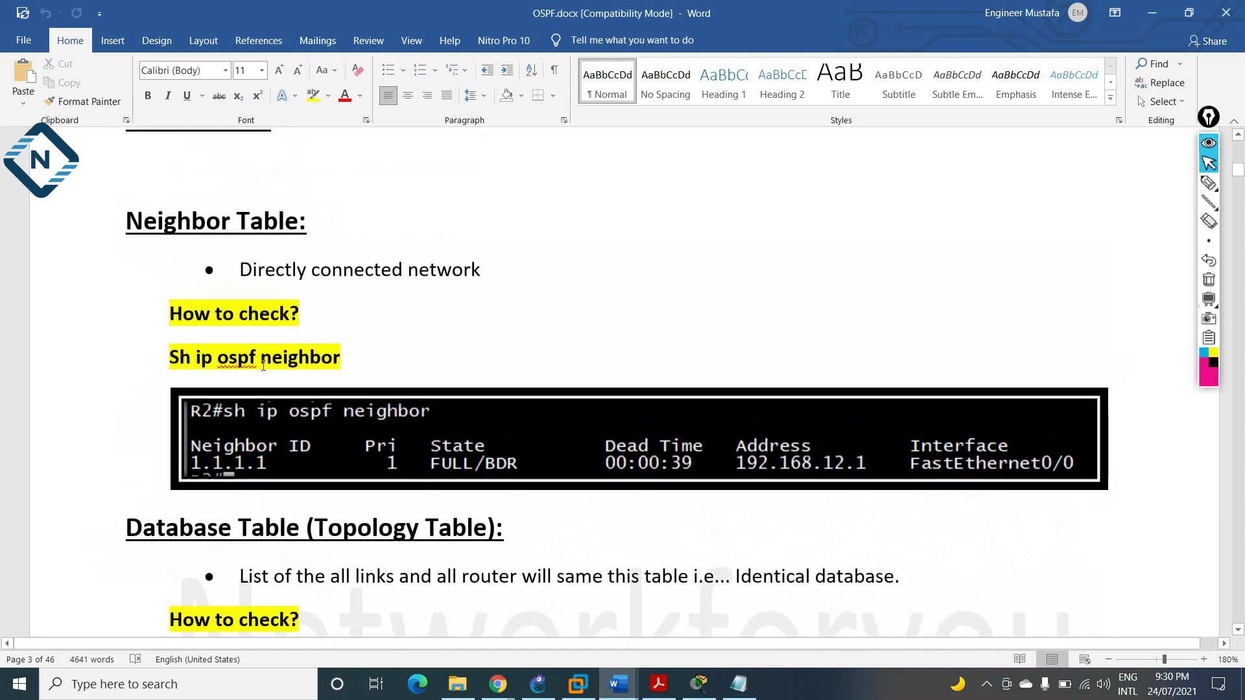
{"action": "scroll", "coordinate": [351, 368], "scroll_direction": "down", "scroll_amount": 5}
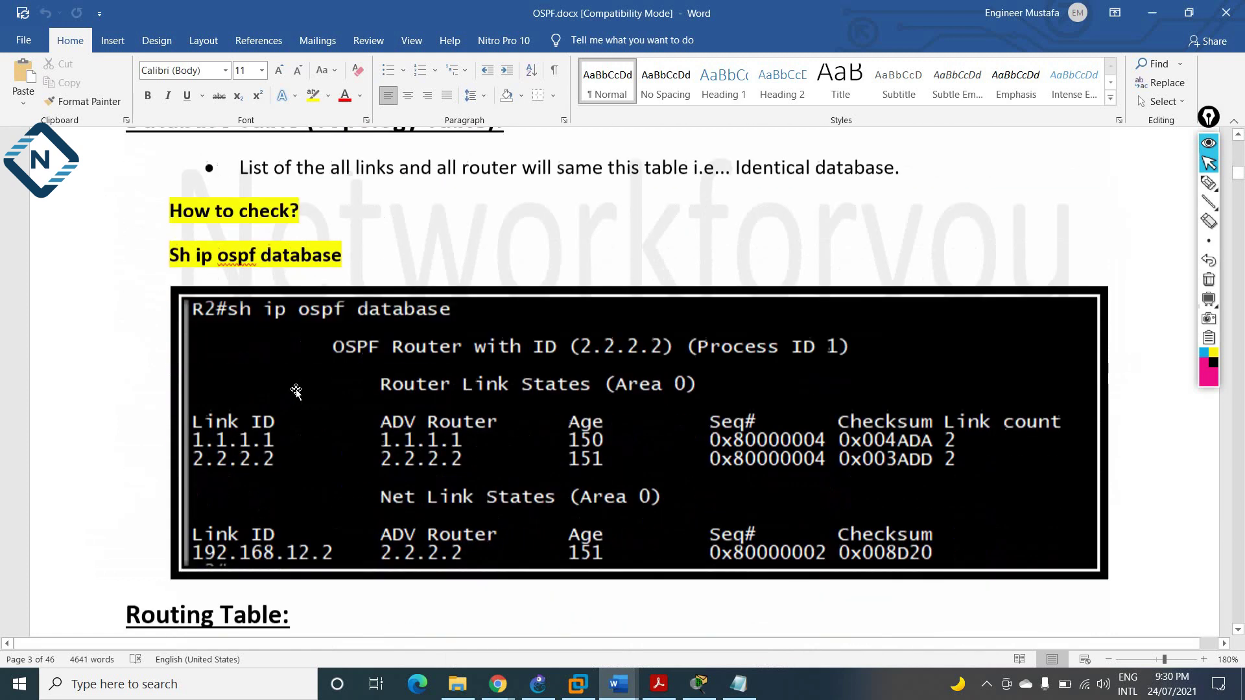
{"action": "scroll", "coordinate": [296, 391], "scroll_direction": "down", "scroll_amount": 9}
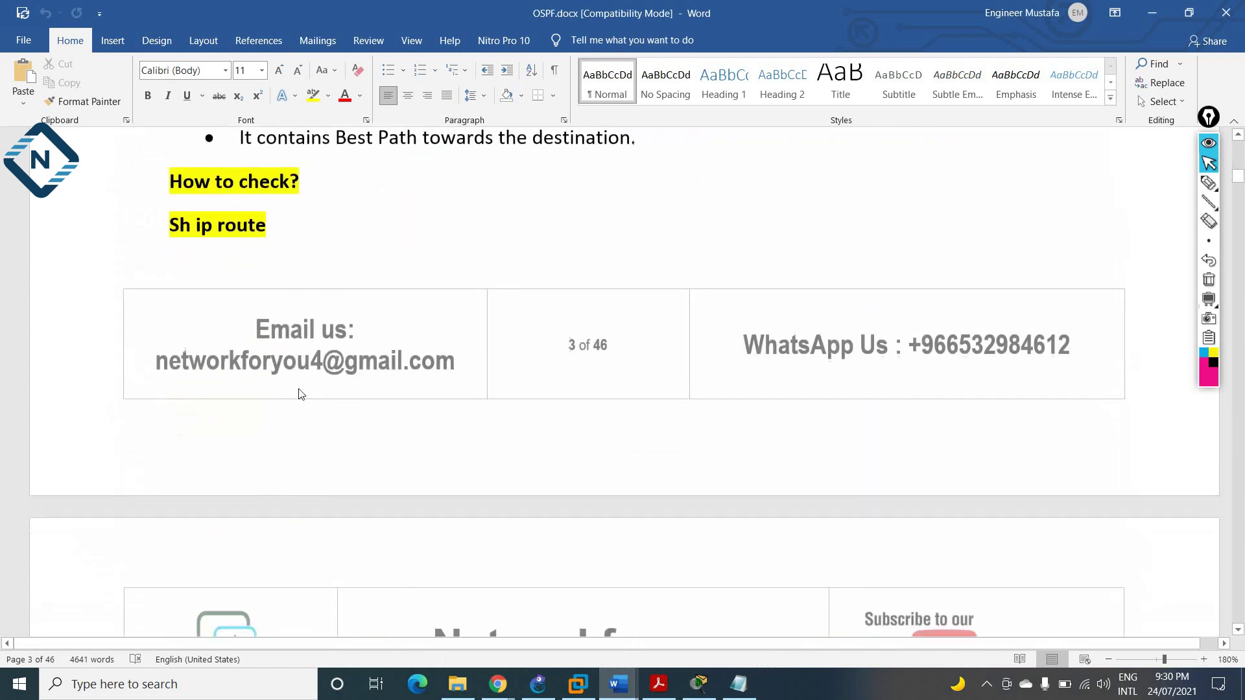
{"action": "scroll", "coordinate": [299, 391], "scroll_direction": "down", "scroll_amount": 3}
{"action": "scroll", "coordinate": [399, 388], "scroll_direction": "down", "scroll_amount": 2}
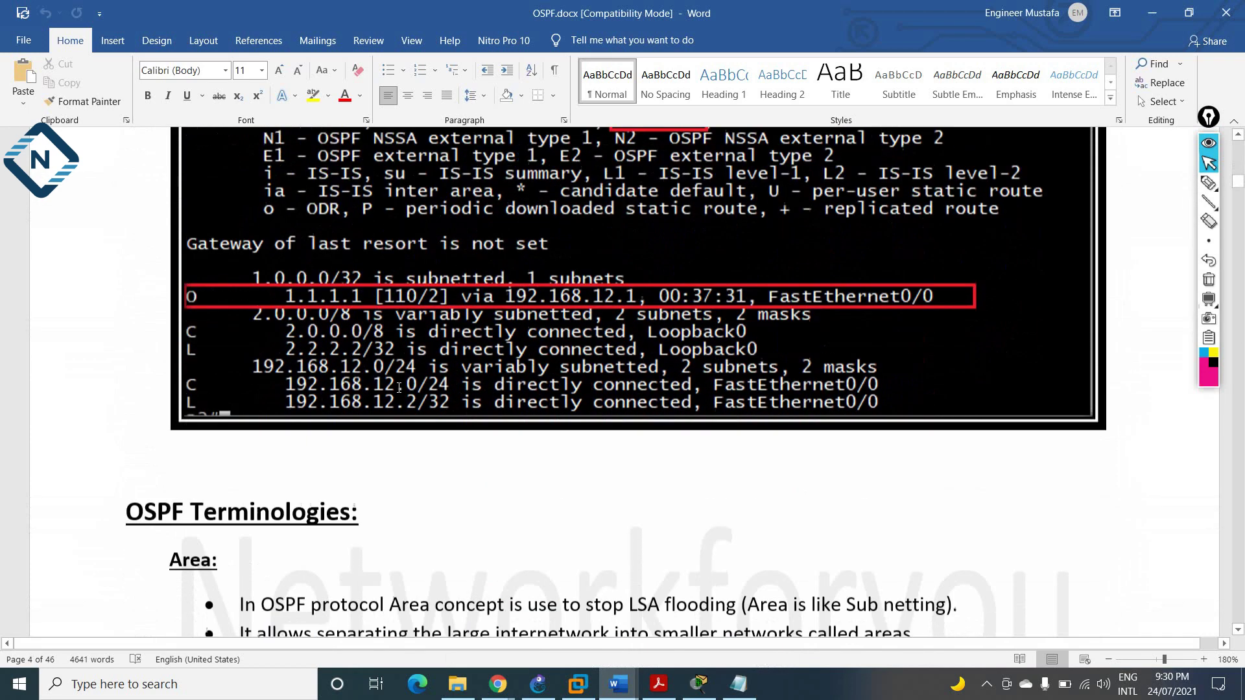
{"action": "scroll", "coordinate": [399, 388], "scroll_direction": "up", "scroll_amount": 15}
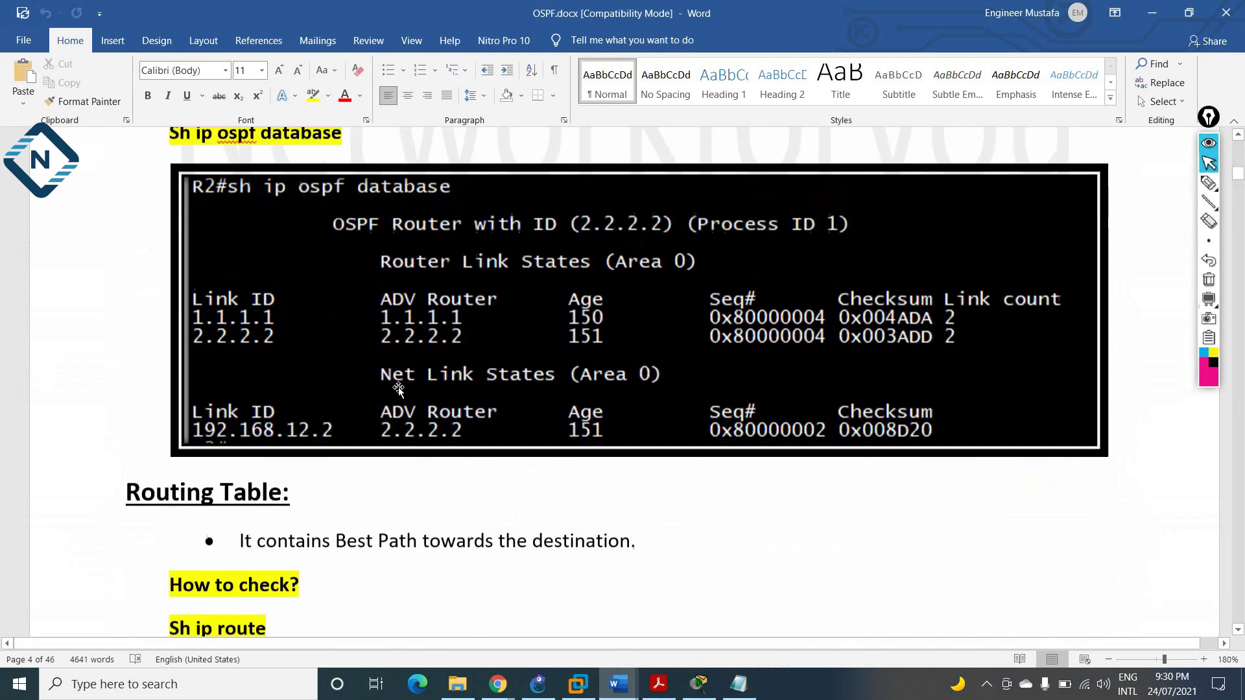
{"action": "scroll", "coordinate": [399, 388], "scroll_direction": "up", "scroll_amount": 15}
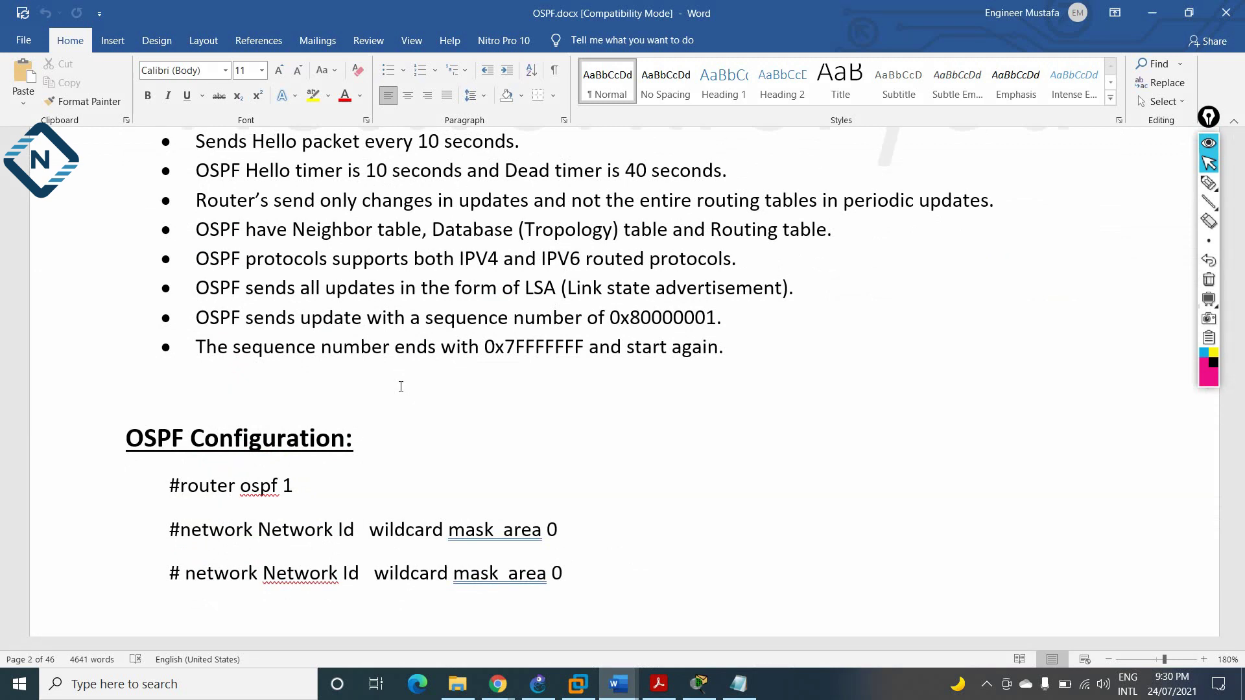
{"action": "left_click_drag", "start_coordinate": [567, 575], "coordinate": [171, 498]}
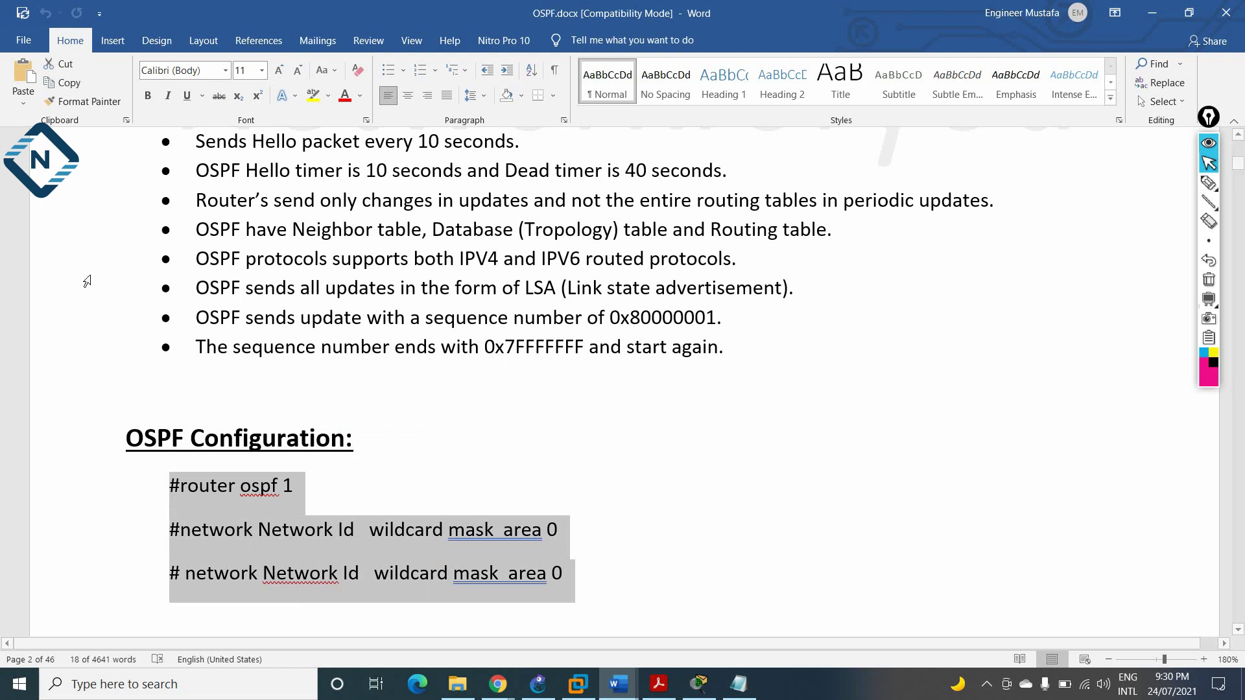
Switch back to Notepad and write the title "OSPF Basic Lab two connect two Branch:" with the heading "!R1 Configuration:" below it.
{"action": "left_click", "coordinate": [702, 685]}
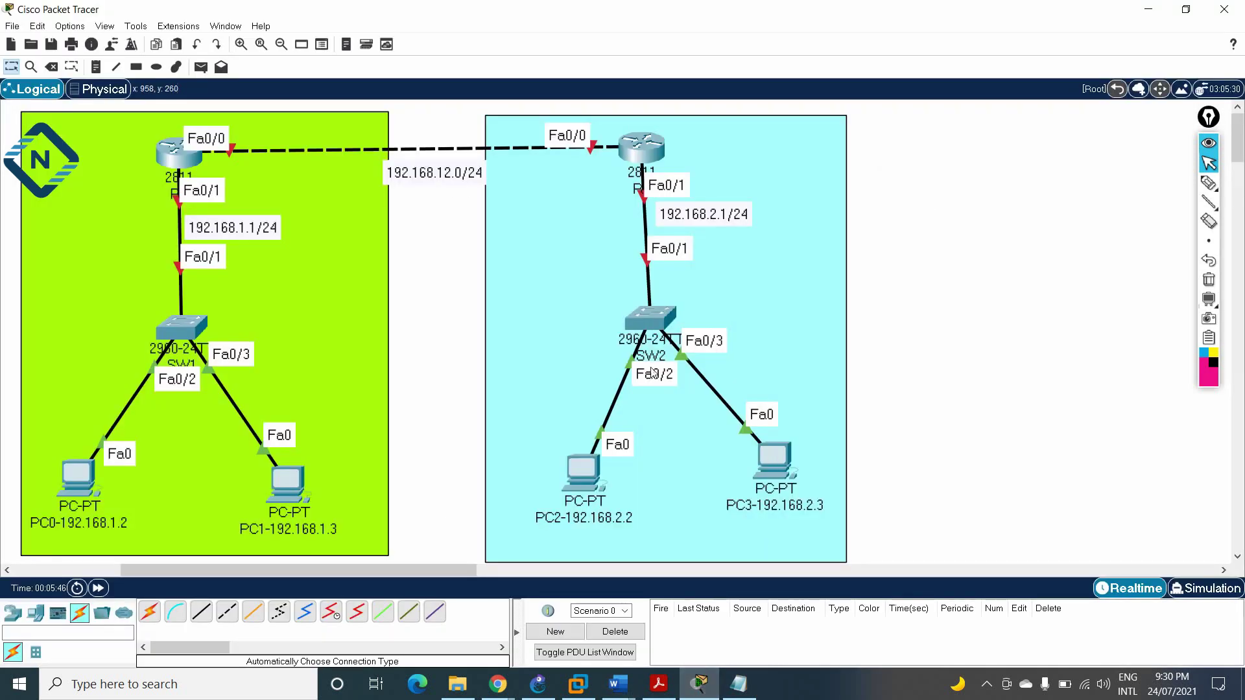
{"action": "left_click", "coordinate": [740, 685]}
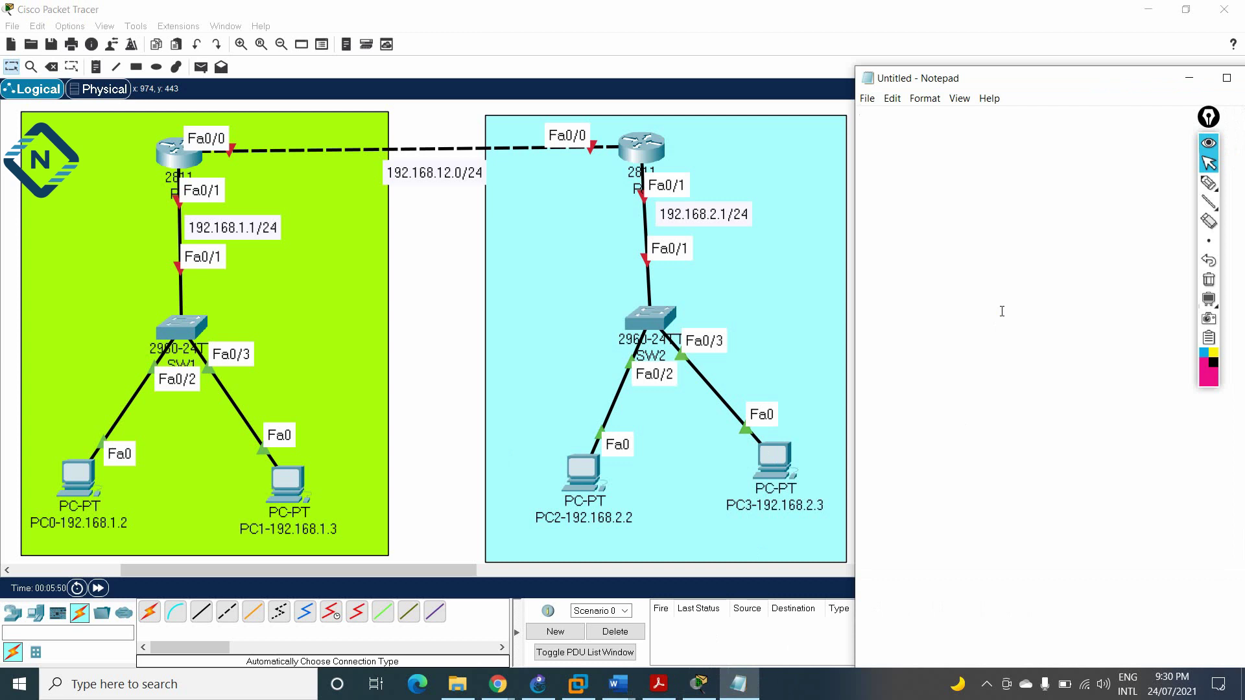
{"action": "type", "text": "0"}
{"action": "type", "text": "SPF Basic Lab"}
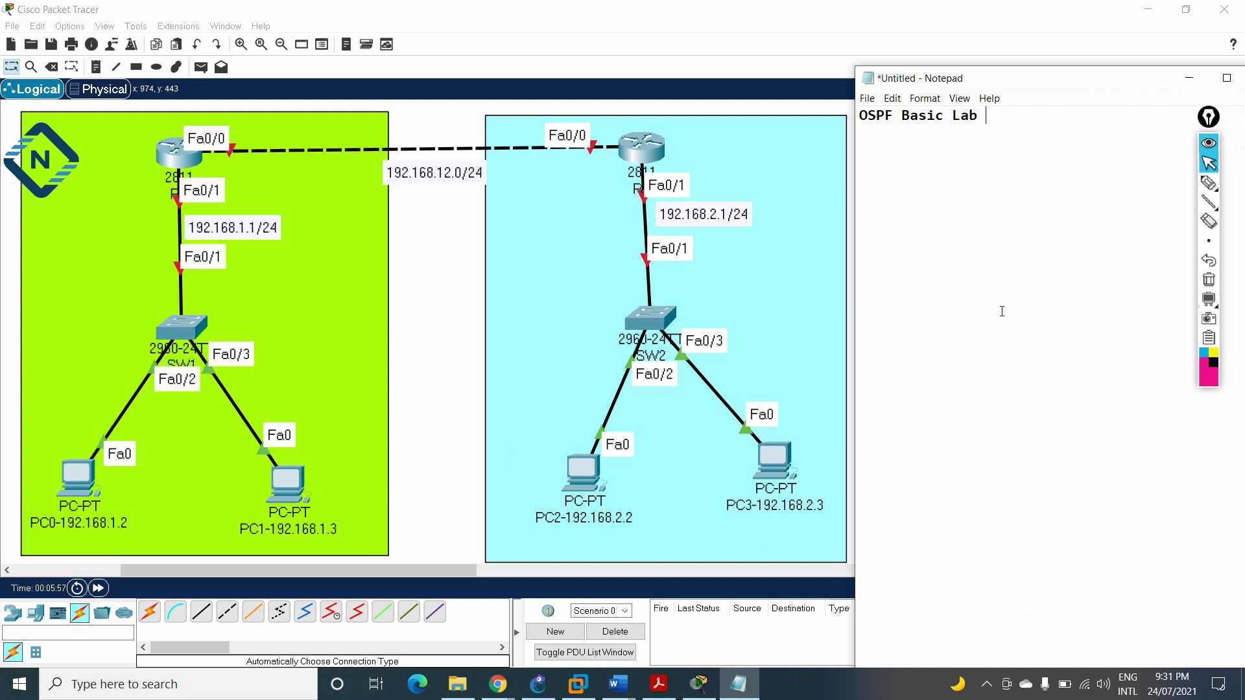
{"action": "type", "text": " two connect two Branch:"}
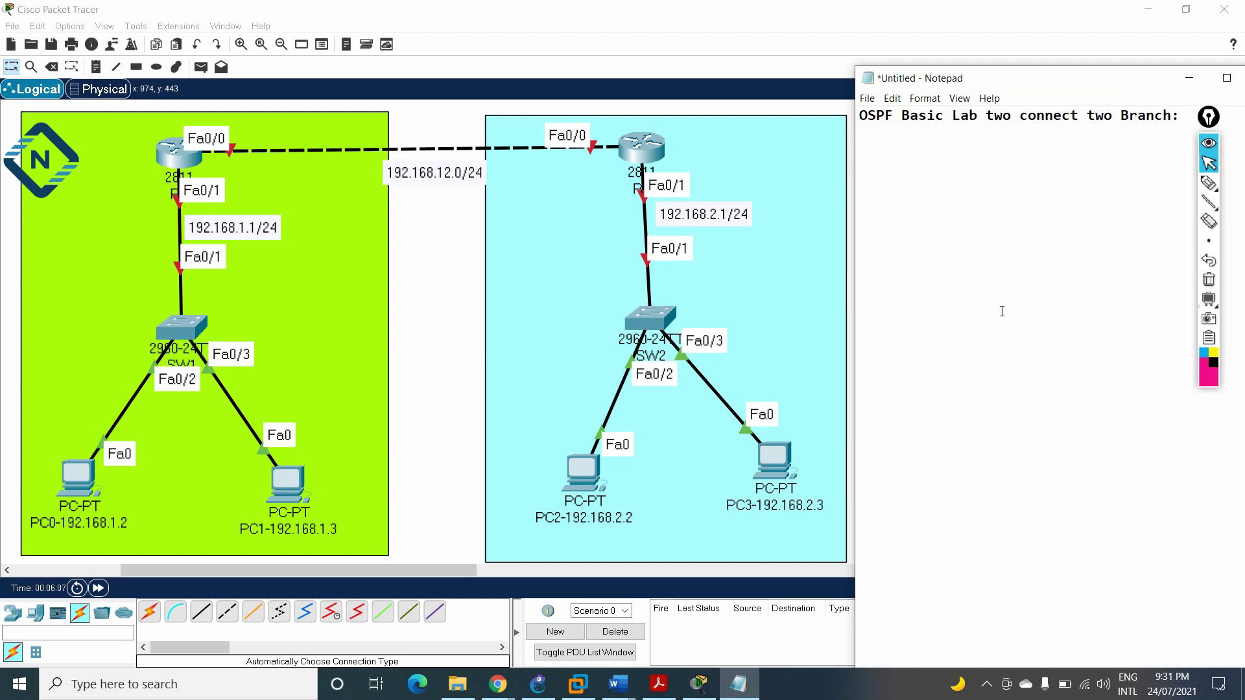
{"action": "type", "text": "R1 Configuration:"}
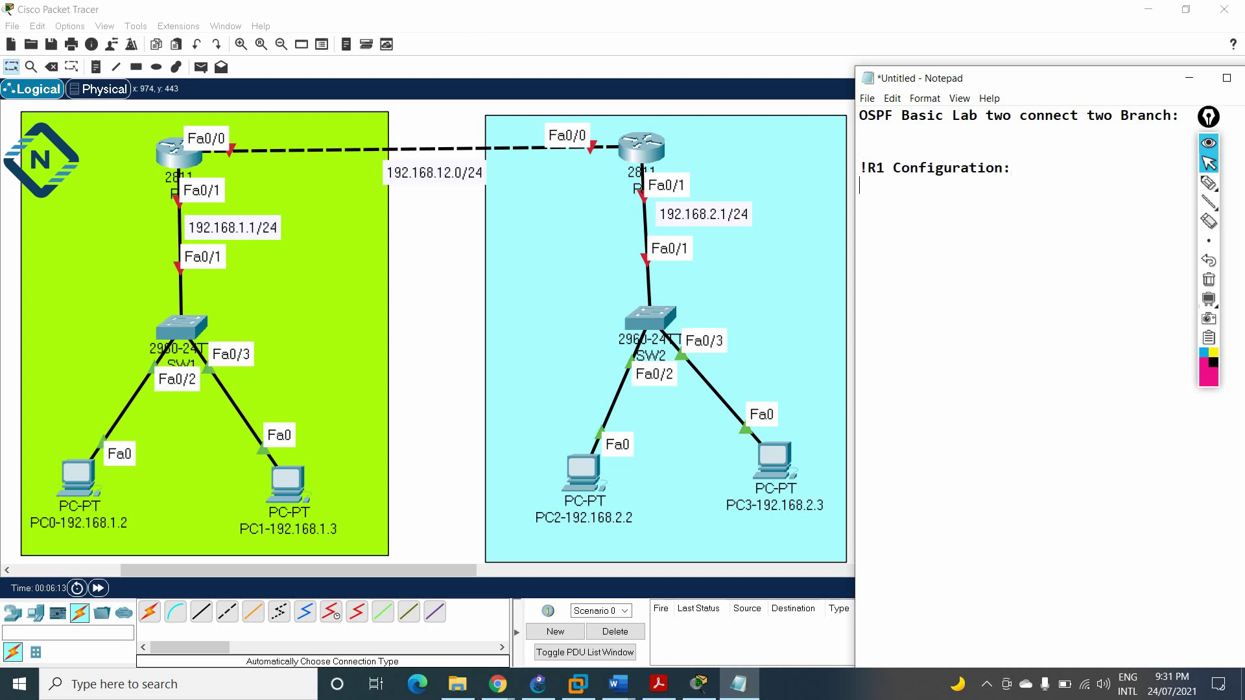
Add the commands en, config t and hostname R1 on separate lines under the R1 heading.
{"action": "key", "text": "Return"}
{"action": "type", "text": "config t "}
{"action": "type", "text": "hostname R1"}
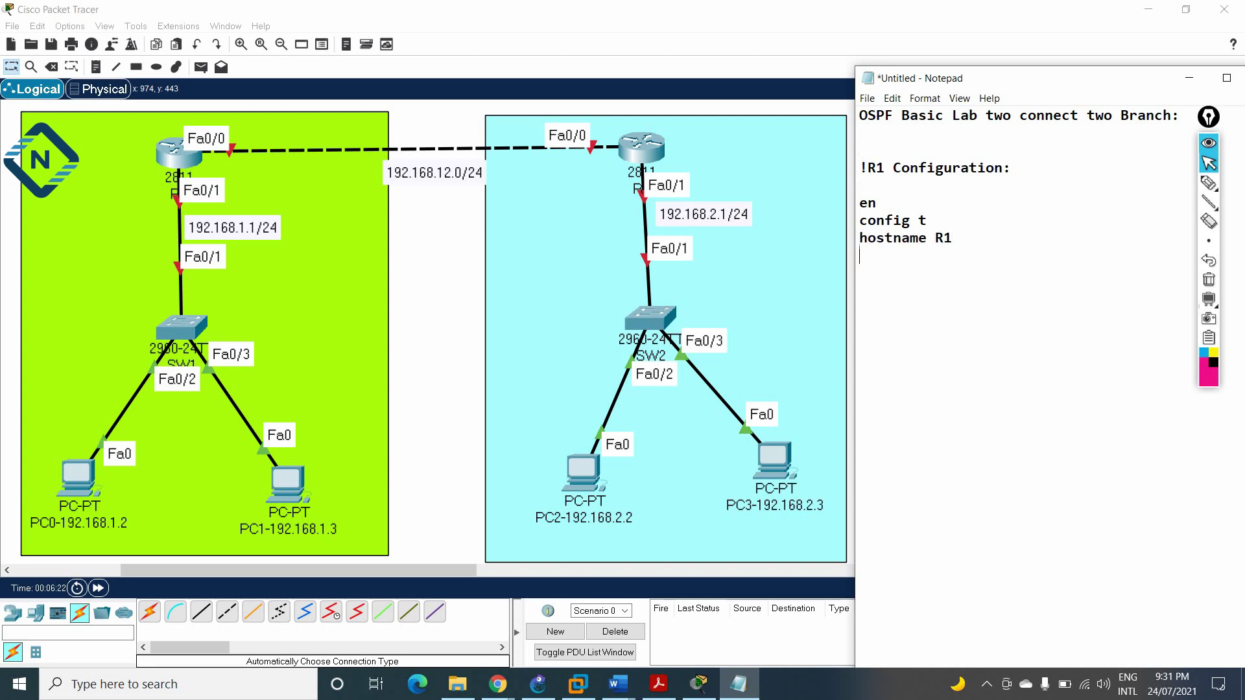
{"action": "key", "text": "Return"}
Write R1's first interface block: int f0/0 with ip add 192.168.12.1 255.255.255.0.
{"action": "type", "text": "int f0/0"}
{"action": "key", "text": "Return"}
{"action": "type", "text": "ip add "}
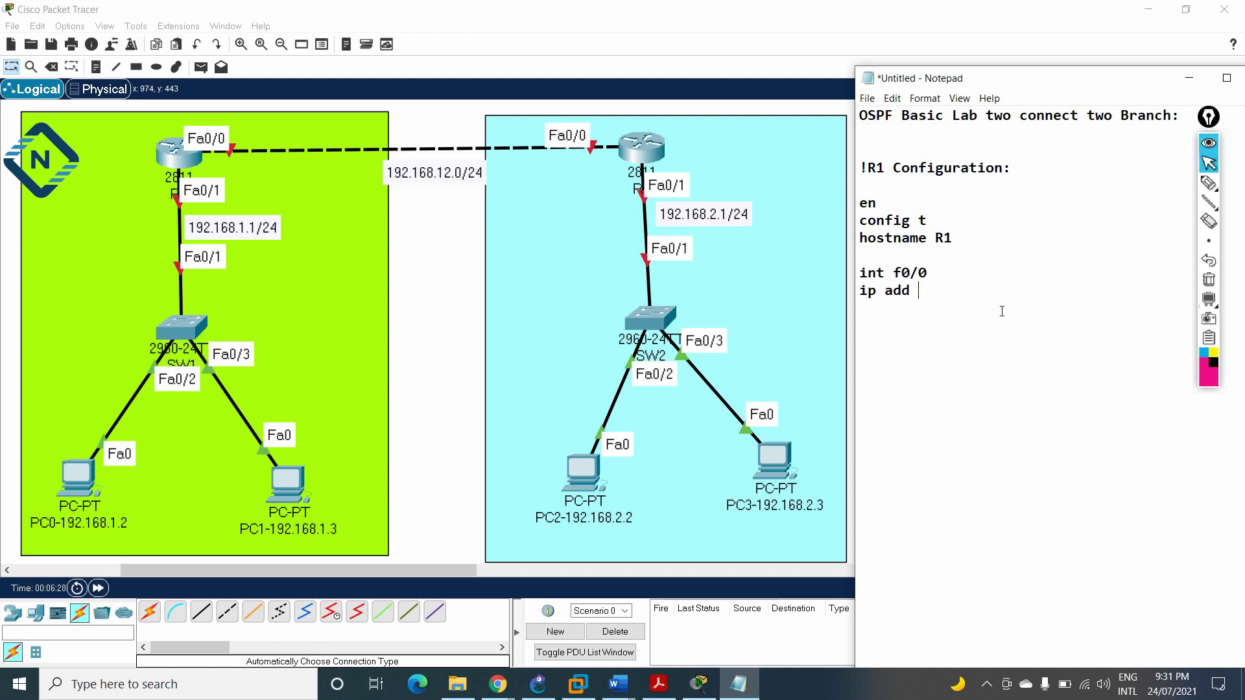
{"action": "type", "text": "192.168.12.1 255.255.255.0"}
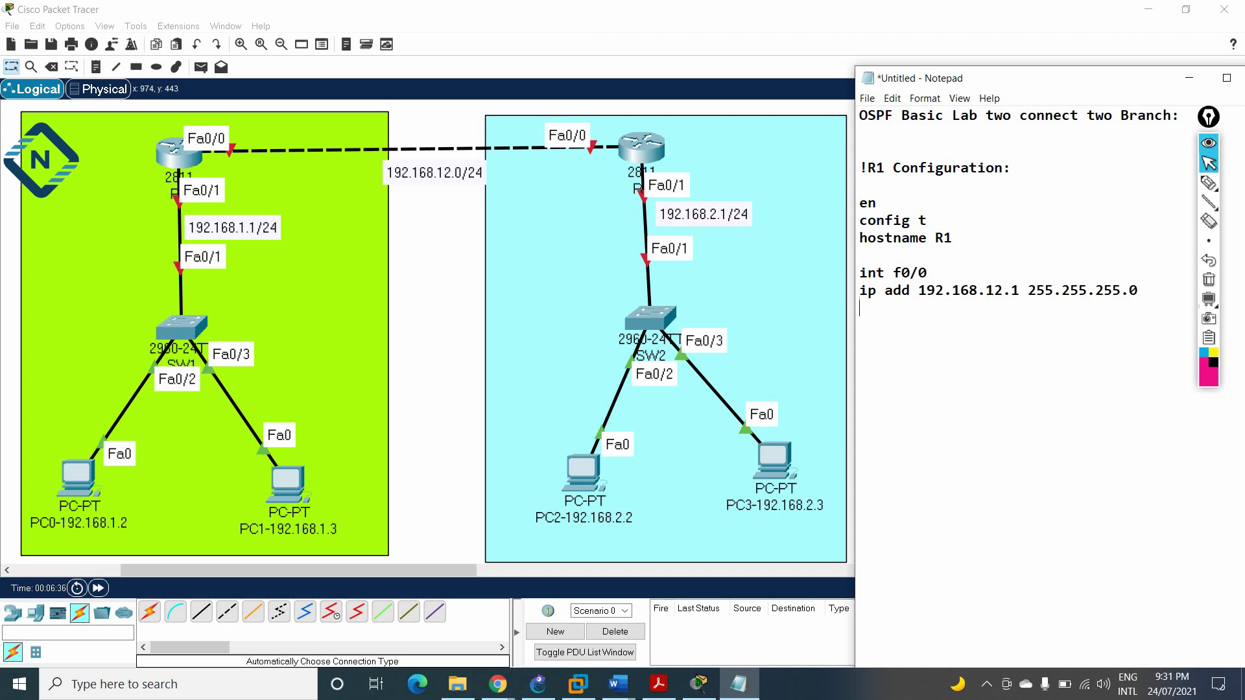
{"action": "key", "text": "Return"}
{"action": "key", "text": "Return"}
Write R1's second interface block: int f0/1 with ip add 192.168.1.1 255.255.255.0.
{"action": "type", "text": "int"}
{"action": "type", "text": "f0/1"}
{"action": "key", "text": "Return"}
{"action": "type", "text": "ip add "}
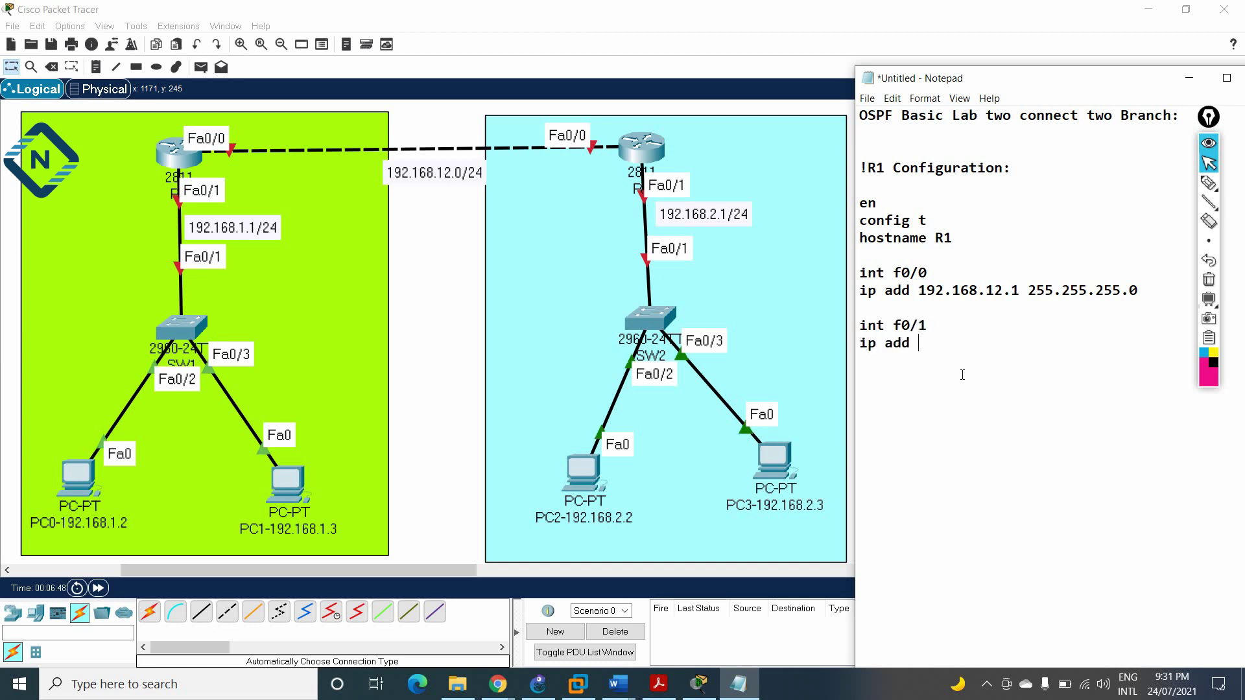
{"action": "type", "text": "192.168"}
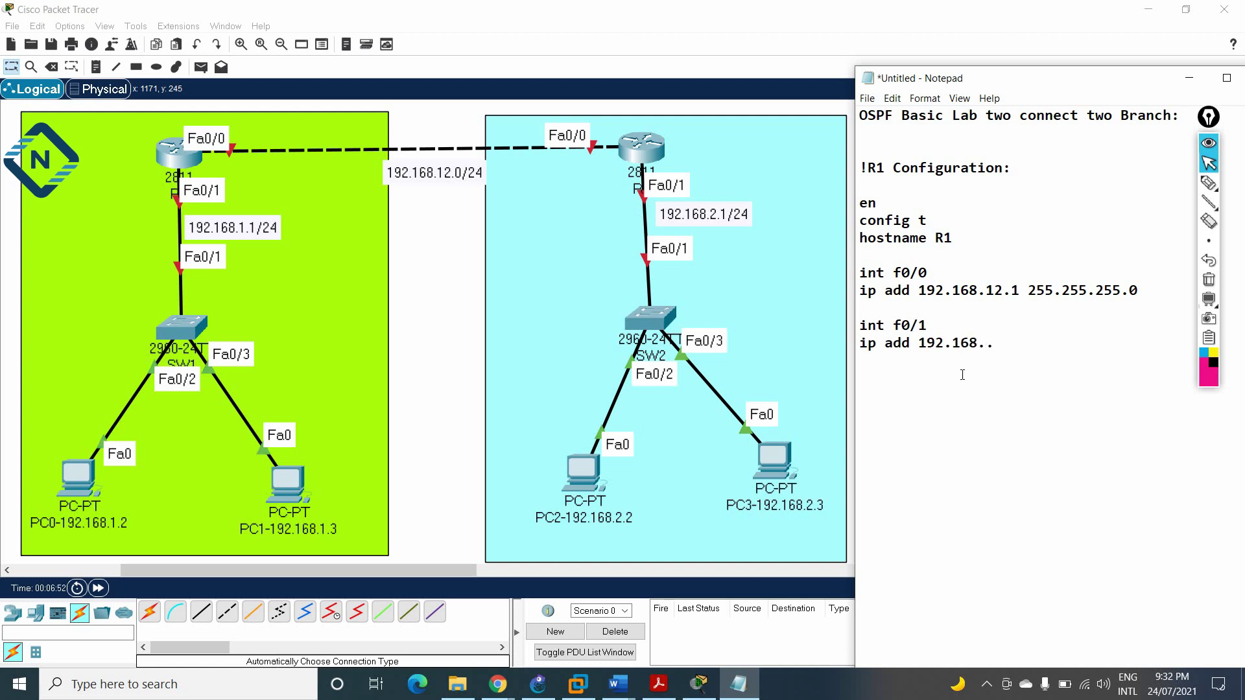
{"action": "type", "text": ".1.1 255.255.255.0"}
{"action": "key", "text": "Return"}
{"action": "key", "text": "Return"}
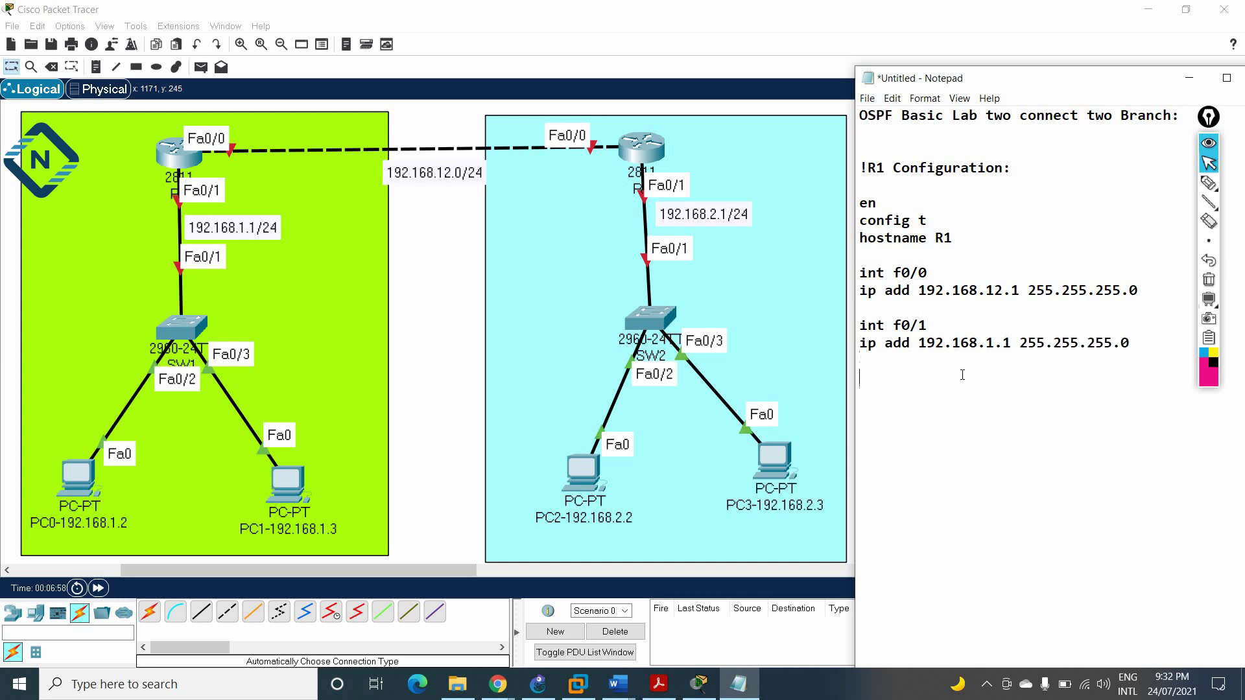
Duplicate the whole R1 configuration block below the original, separating the two blocks with a dashed line.
{"action": "left_click_drag", "start_coordinate": [1132, 342], "coordinate": [847, 176]}
{"action": "key", "text": "ctrl+c"}
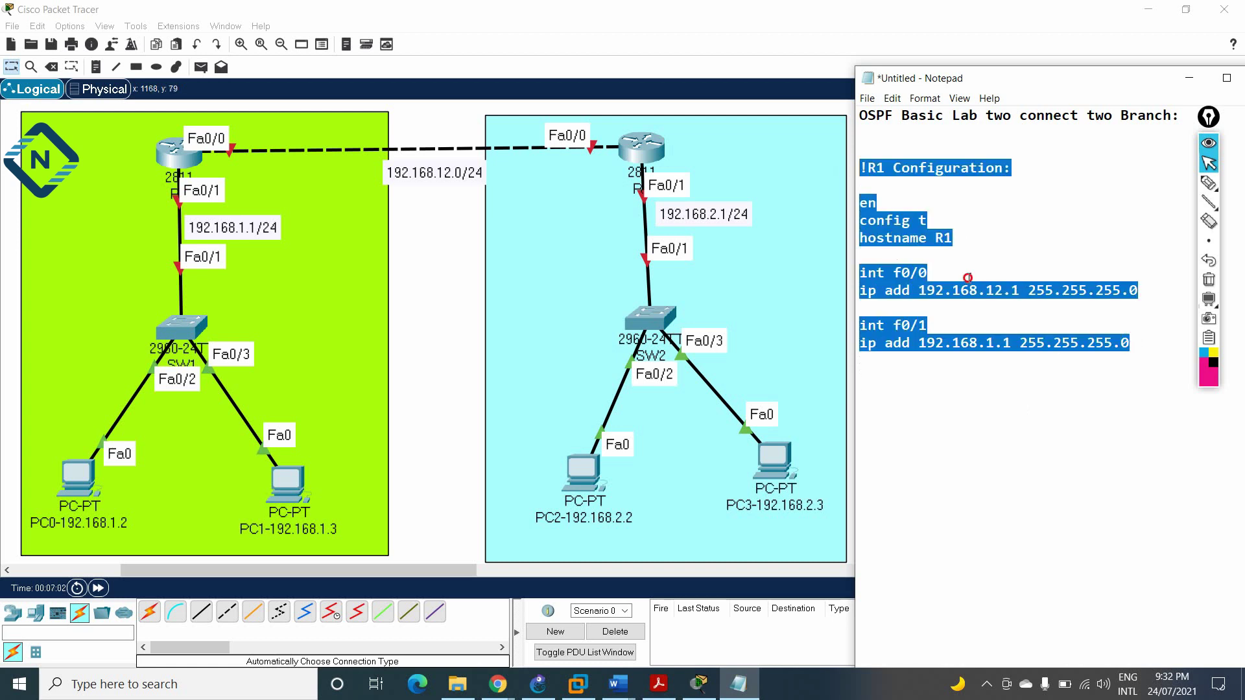
{"action": "left_click", "coordinate": [1151, 349]}
{"action": "key", "text": "Return"}
{"action": "type", "text": "-"}
{"action": "key", "text": "ctrl+v"}
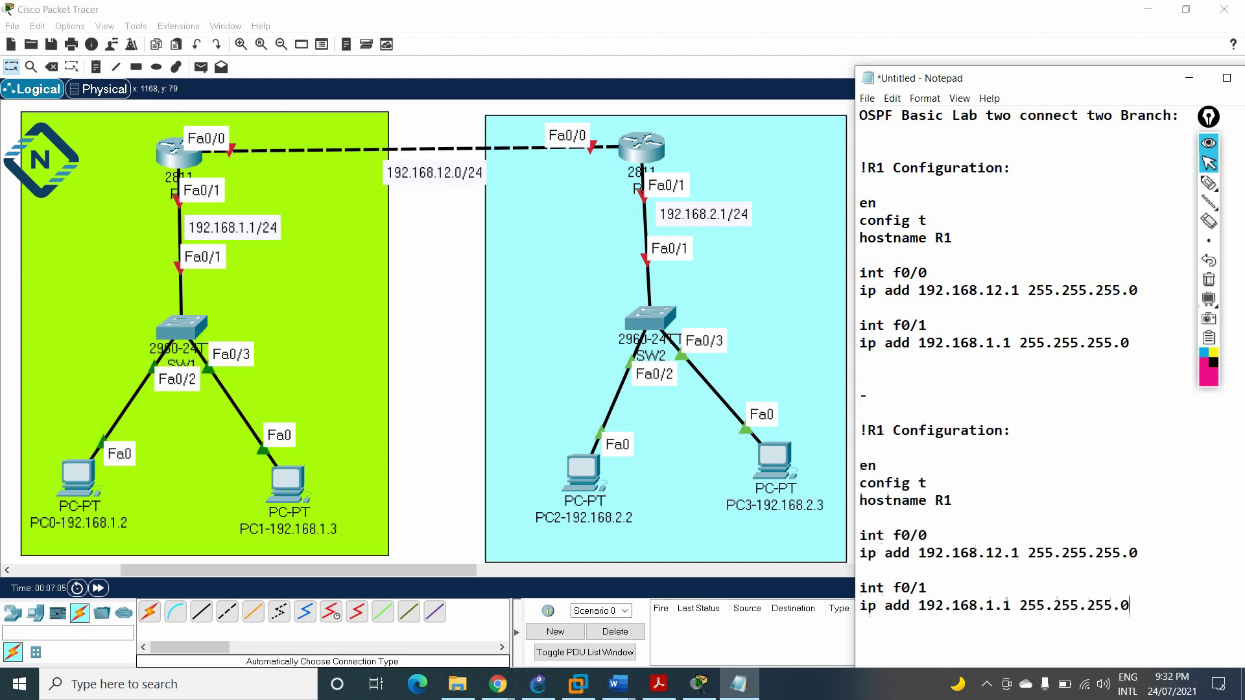
{"action": "left_click", "coordinate": [906, 398]}
{"action": "type", "text": "-----------------------"}
Adapt the copied block for R2: heading !R2 Configuration:, hostname R2, f0/0 address 192.168.12.2 and f0/1 address 192.168.2.1.
{"action": "left_click_drag", "start_coordinate": [876, 431], "coordinate": [885, 431]}
{"action": "type", "text": "2"}
{"action": "left_click_drag", "start_coordinate": [941, 501], "coordinate": [952, 501]}
{"action": "type", "text": "2"}
{"action": "left_click_drag", "start_coordinate": [1020, 553], "coordinate": [1011, 553]}
{"action": "type", "text": "2"}
{"action": "left_click_drag", "start_coordinate": [991, 606], "coordinate": [984, 606]}
{"action": "type", "text": "2"}
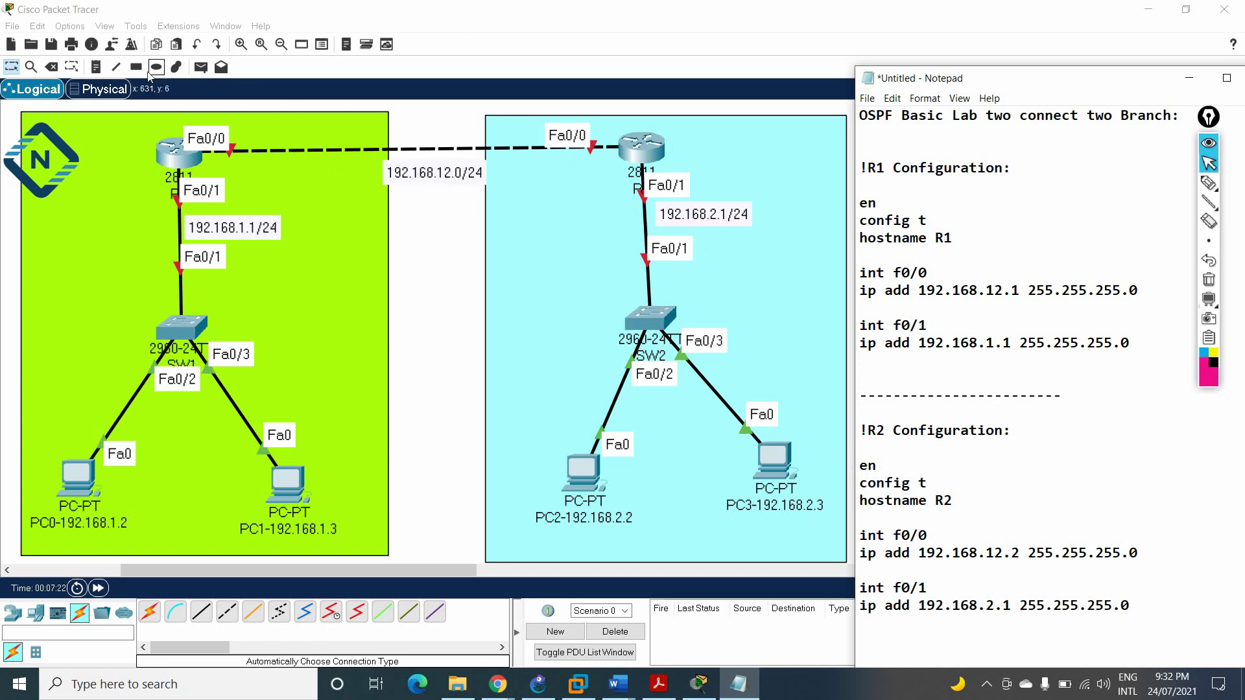
In Packet Tracer, add the note .1 beside the first router's Fa0/0 and the note .2 beside the second router's Fa0/0.
{"action": "left_click", "coordinate": [96, 67]}
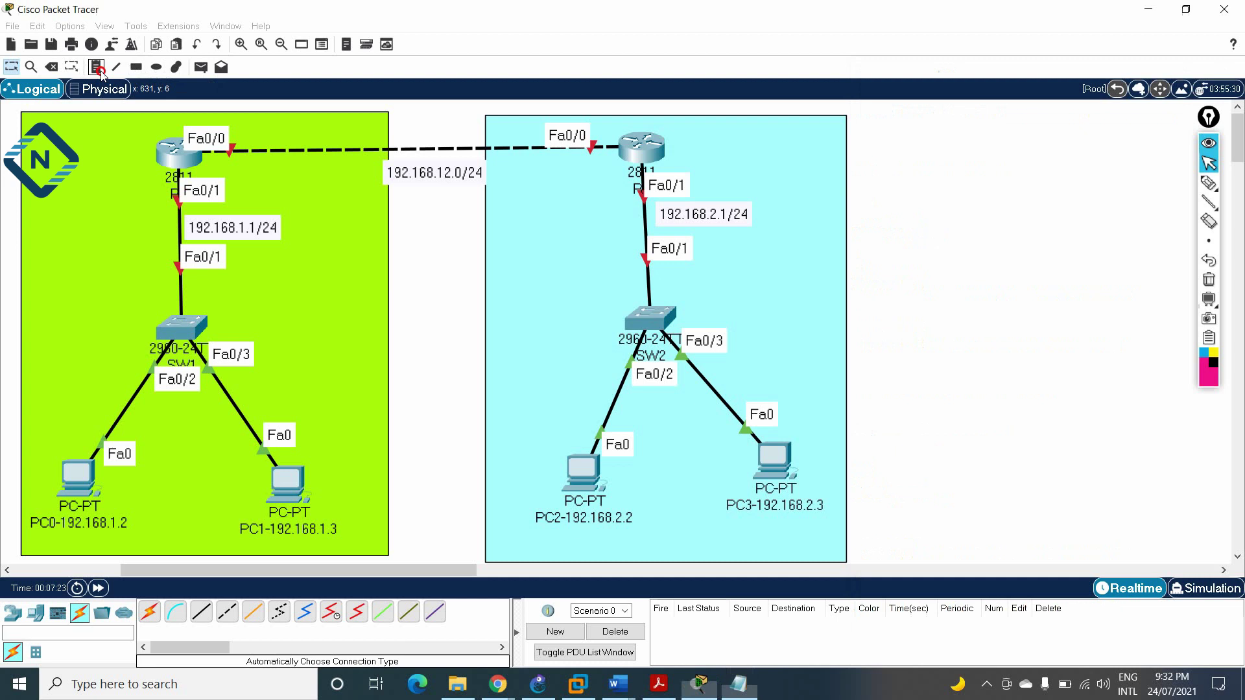
{"action": "left_click", "coordinate": [245, 130]}
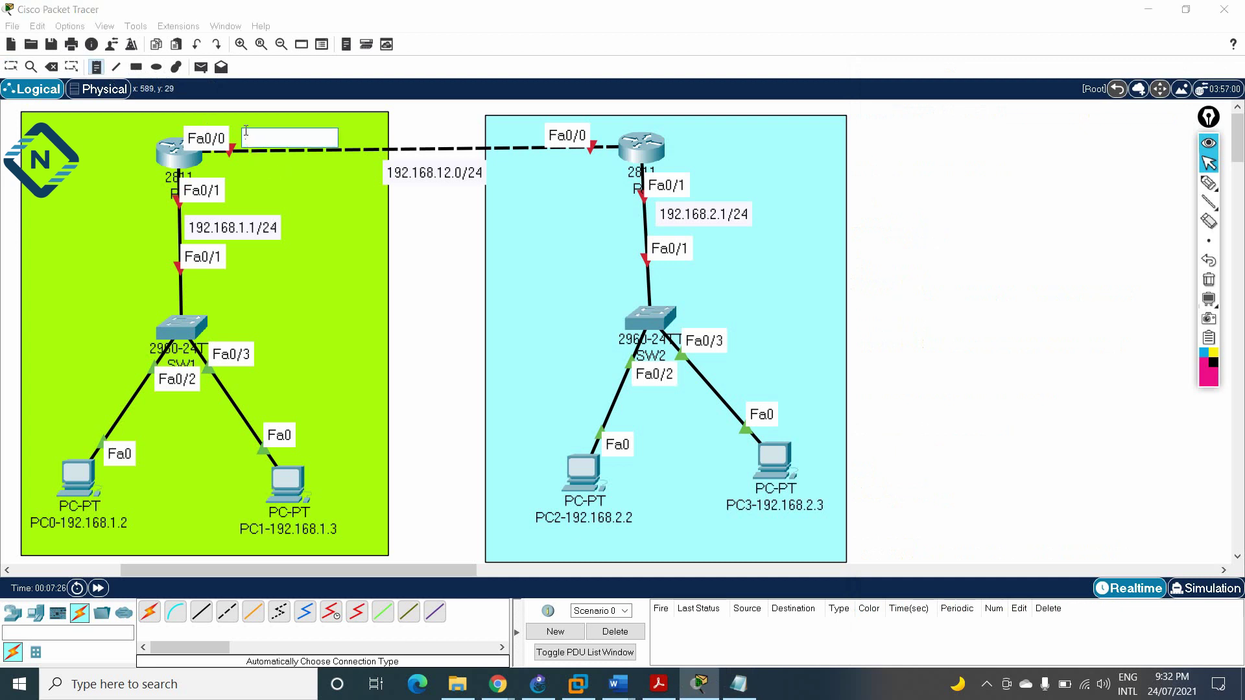
{"action": "type", "text": ".1"}
{"action": "left_click", "coordinate": [561, 159]}
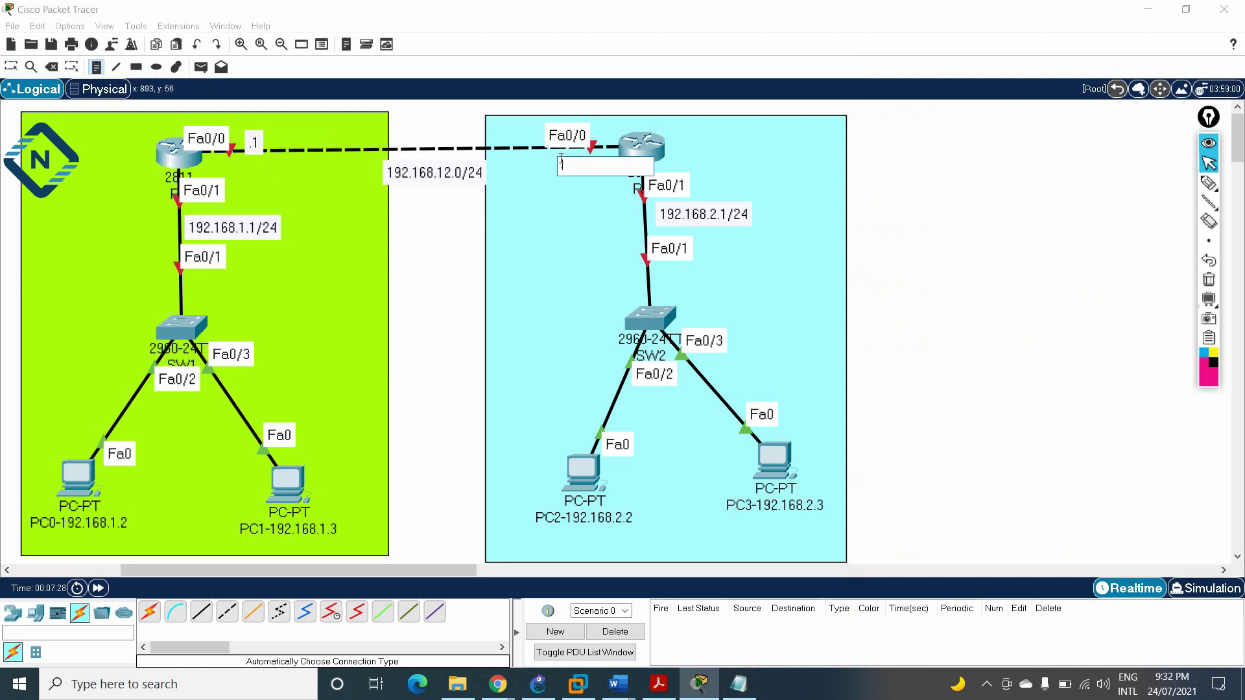
{"action": "left_click", "coordinate": [970, 217]}
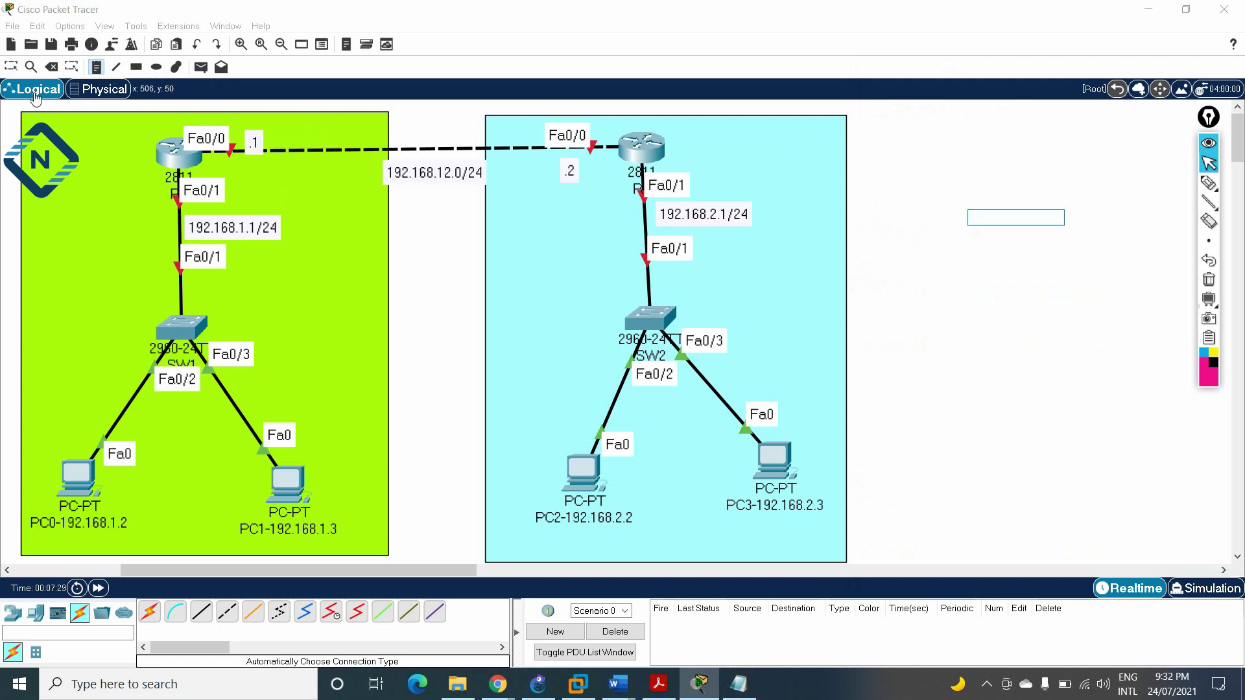
Reposition the .1 and .2 notes close to their router interfaces and move the 192.168.12.0/24 label above the link.
{"action": "left_click", "coordinate": [11, 67]}
{"action": "left_click_drag", "start_coordinate": [255, 142], "coordinate": [273, 134]}
{"action": "left_click_drag", "start_coordinate": [420, 175], "coordinate": [415, 136]}
{"action": "left_click_drag", "start_coordinate": [272, 134], "coordinate": [253, 133]}
{"action": "left_click_drag", "start_coordinate": [568, 174], "coordinate": [605, 165]}
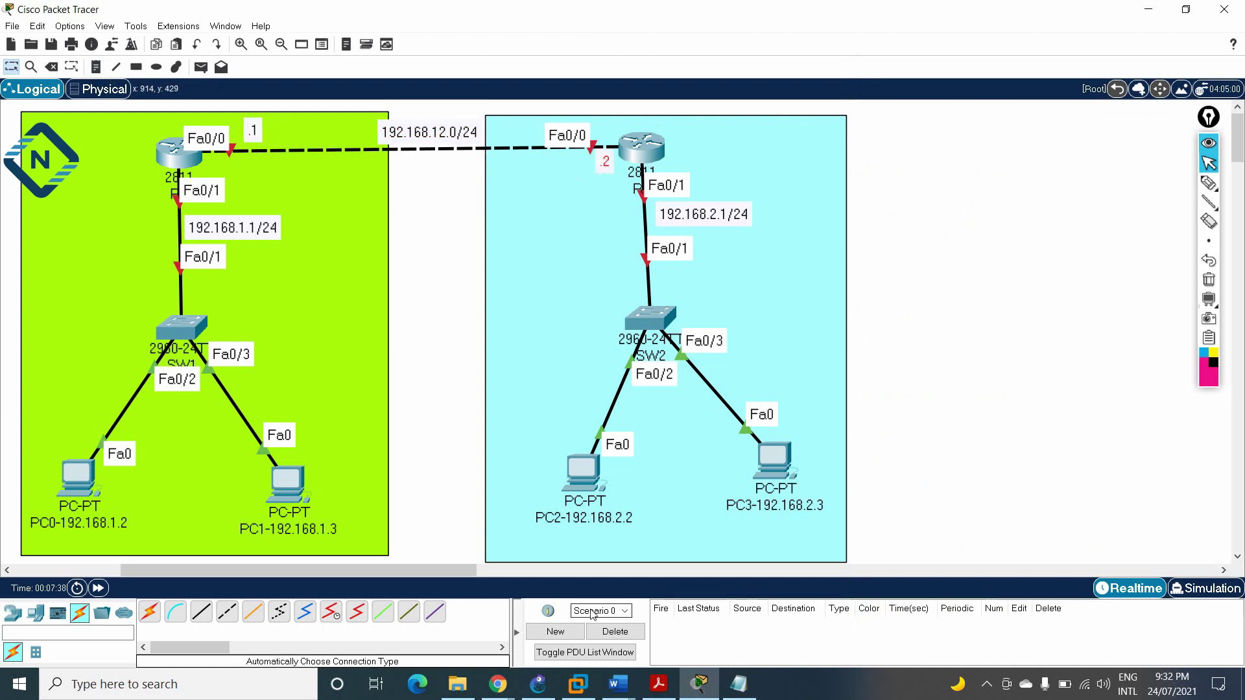
Copy the whole R1 configuration block from the Notepad file, from the !R1 Configuration: heading through the f0/1 address line.
{"action": "left_click", "coordinate": [752, 691]}
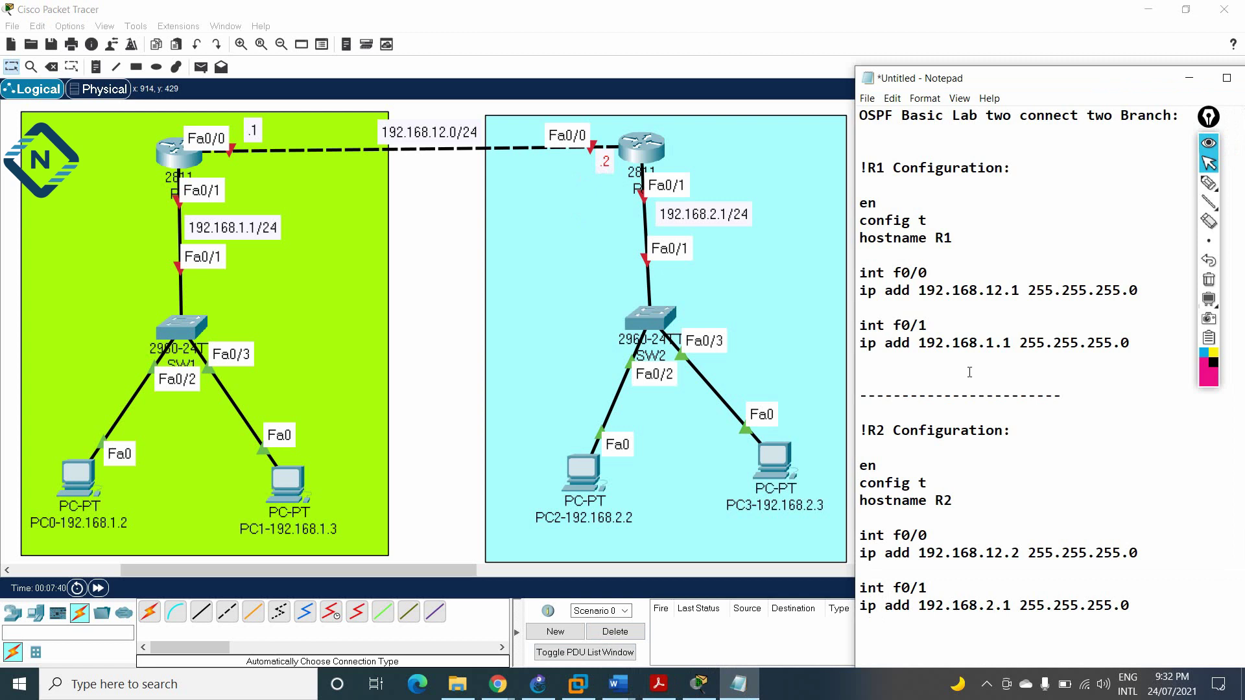
{"action": "left_click_drag", "start_coordinate": [1150, 341], "coordinate": [855, 163]}
{"action": "right_click", "coordinate": [893, 233]}
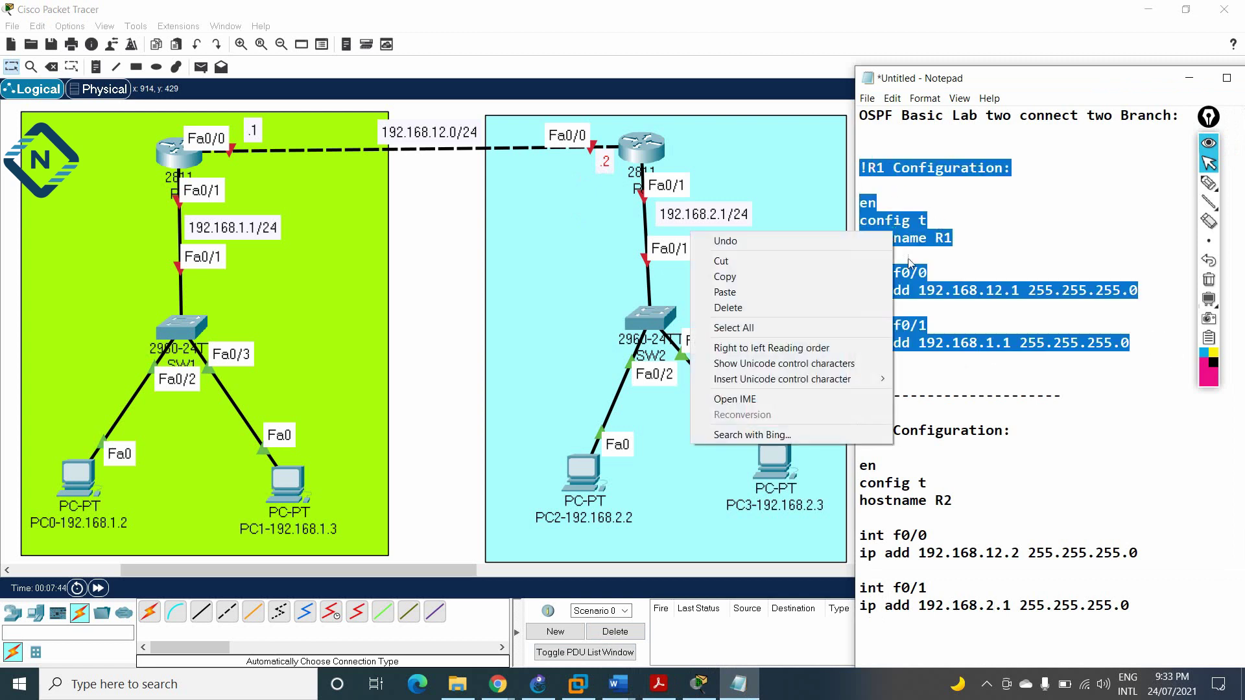
{"action": "left_click", "coordinate": [865, 277]}
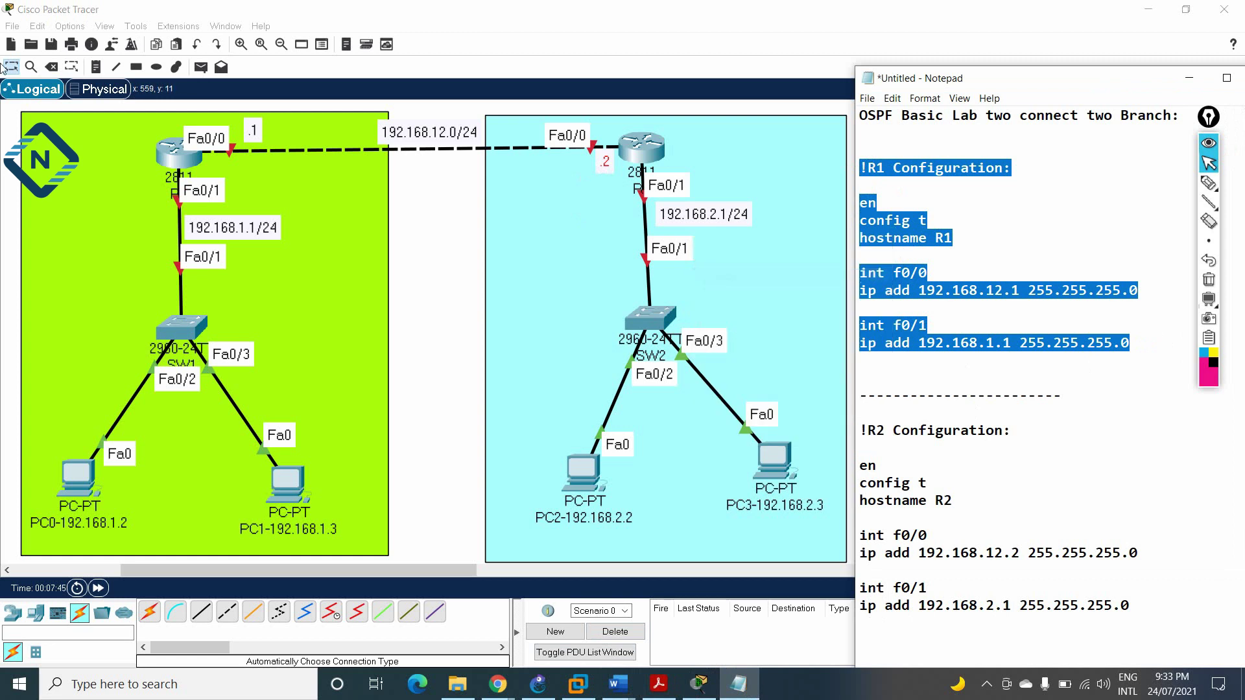
Open router R1's command line in Packet Tracer, widen its window, and answer no to the initial configuration dialog to reach the prompt.
{"action": "left_click", "coordinate": [184, 166]}
{"action": "left_click", "coordinate": [506, 139]}
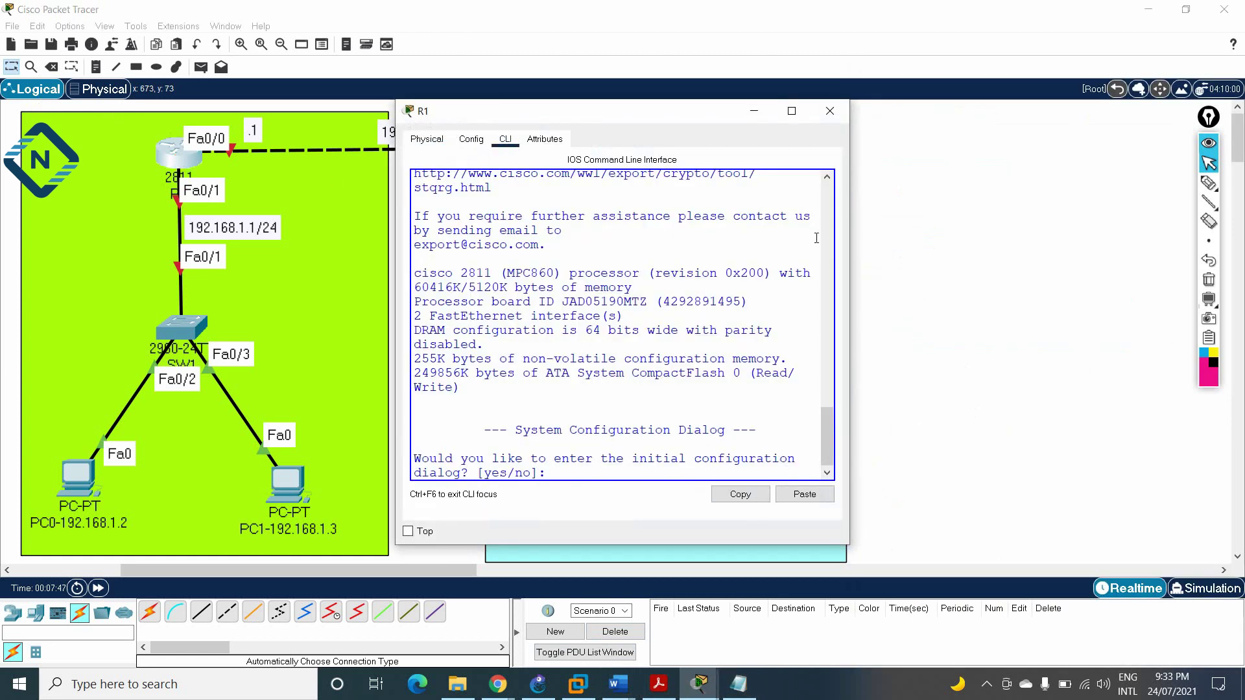
{"action": "left_click_drag", "start_coordinate": [850, 235], "coordinate": [1137, 237]}
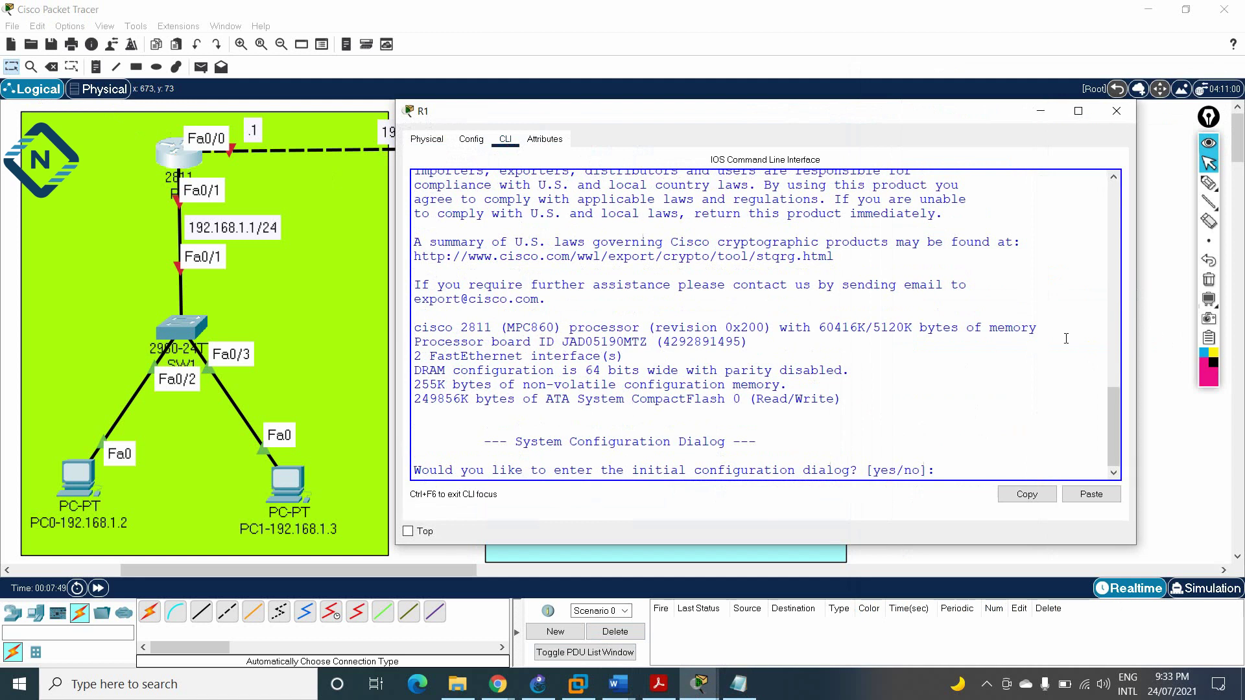
{"action": "type", "text": "n"}
{"action": "key", "text": "Return"}
{"action": "key", "text": "Return"}
{"action": "key", "text": "Return"}
{"action": "key", "text": "Return"}
{"action": "key", "text": "Return"}
{"action": "key", "text": "Return"}
{"action": "key", "text": "Return"}
{"action": "key", "text": "Return"}
{"action": "key", "text": "Return"}
{"action": "key", "text": "Return"}
{"action": "key", "text": "Return"}
{"action": "key", "text": "Return"}
{"action": "key", "text": "Return"}
{"action": "key", "text": "Return"}
{"action": "key", "text": "Return"}
{"action": "key", "text": "Return"}
{"action": "key", "text": "Return"}
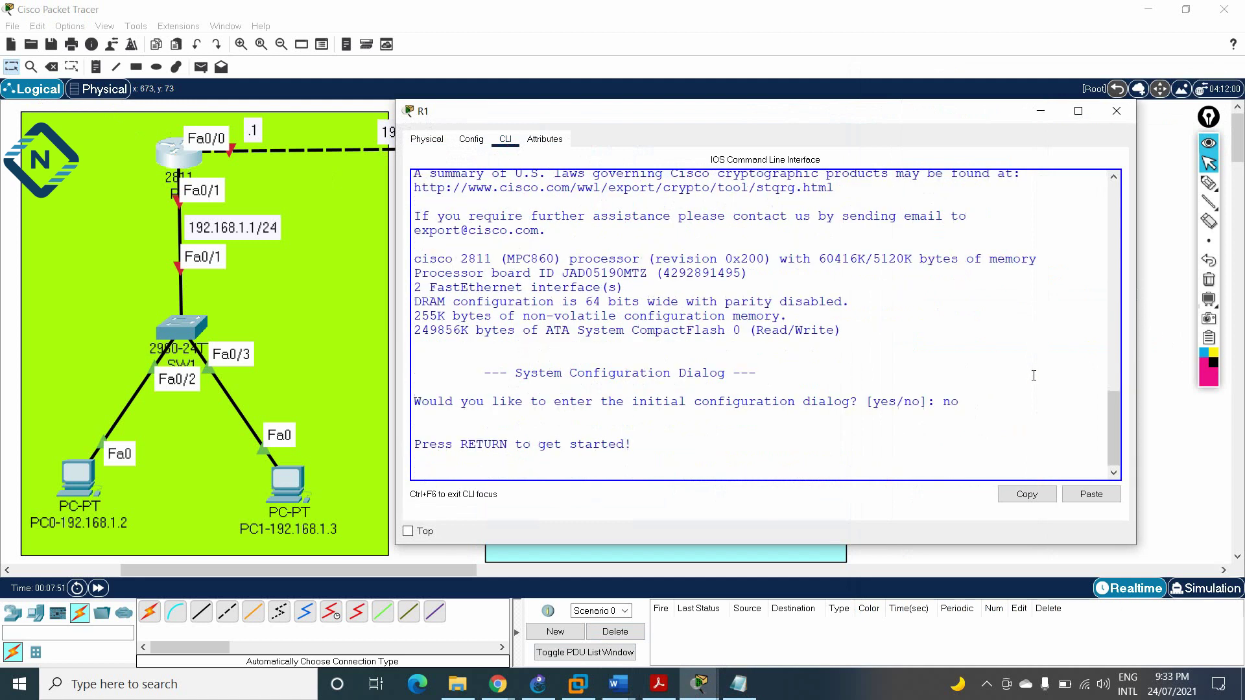
Paste the copied R1 configuration script into R1's command line and close the router window.
{"action": "right_click", "coordinate": [1034, 376]}
{"action": "left_click", "coordinate": [1049, 397]}
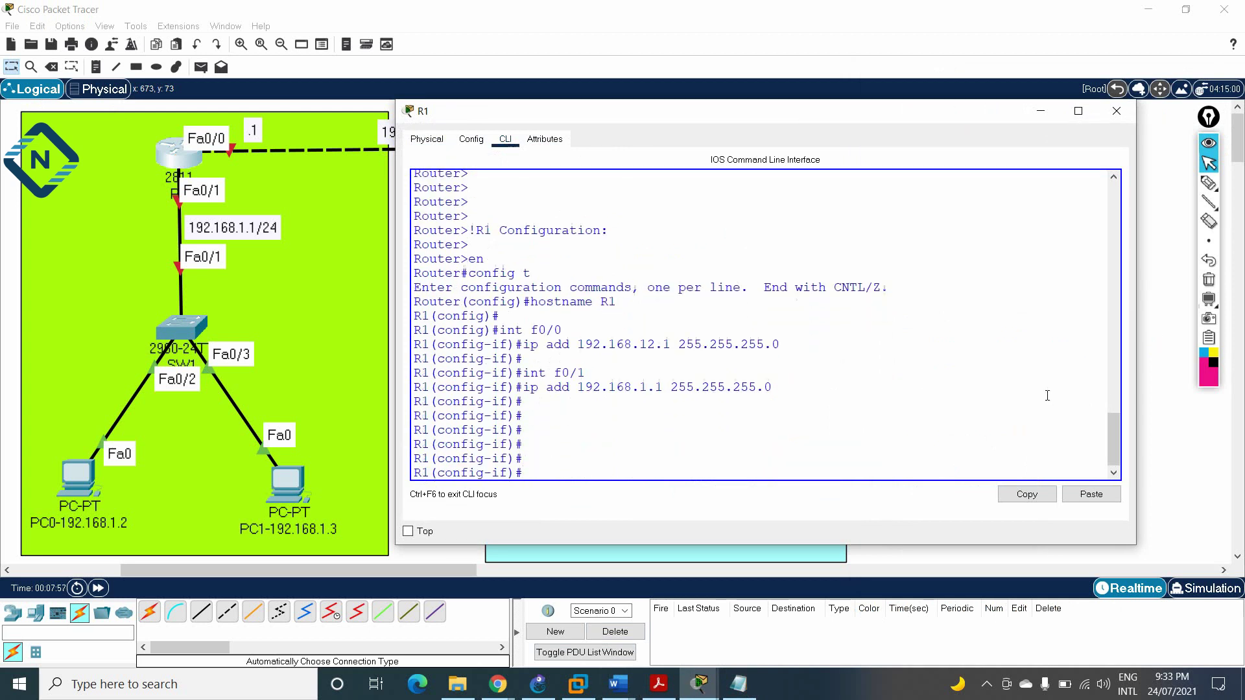
{"action": "left_click", "coordinate": [1116, 111]}
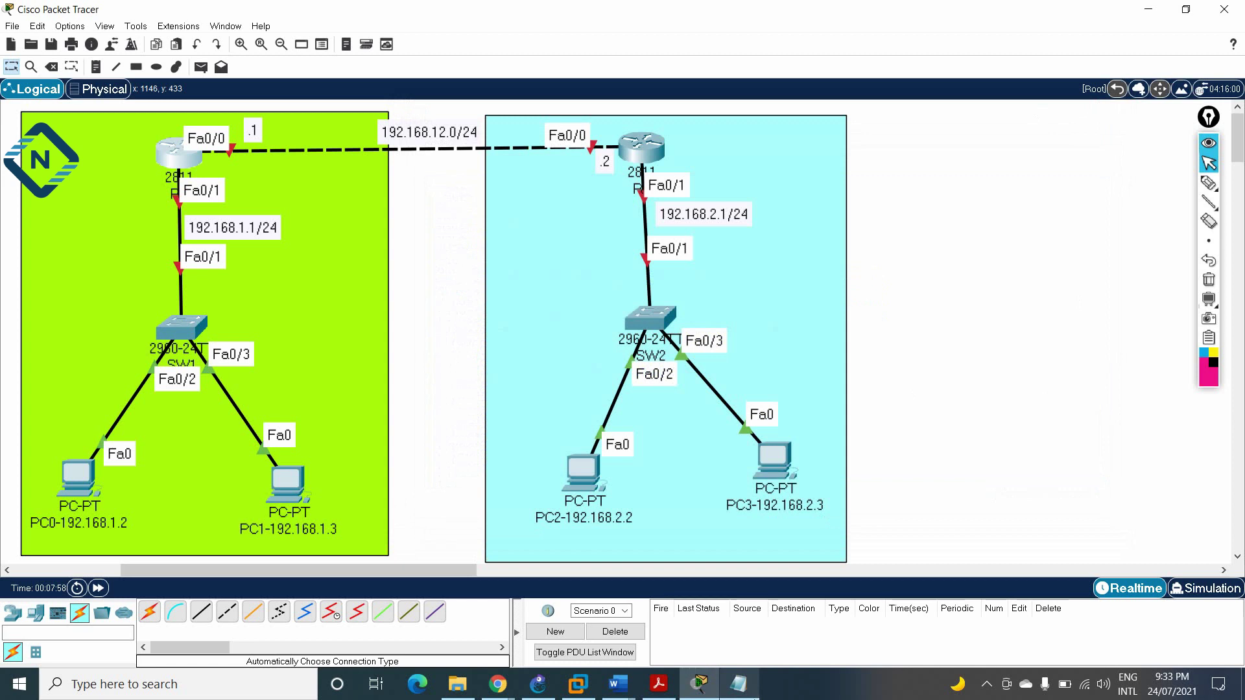
Copy the whole R2 configuration block from the Notepad file, from the !R2 Configuration: heading through the f0/1 address line.
{"action": "left_click", "coordinate": [739, 684]}
{"action": "left_click_drag", "start_coordinate": [1134, 606], "coordinate": [857, 432]}
{"action": "right_click", "coordinate": [903, 501]}
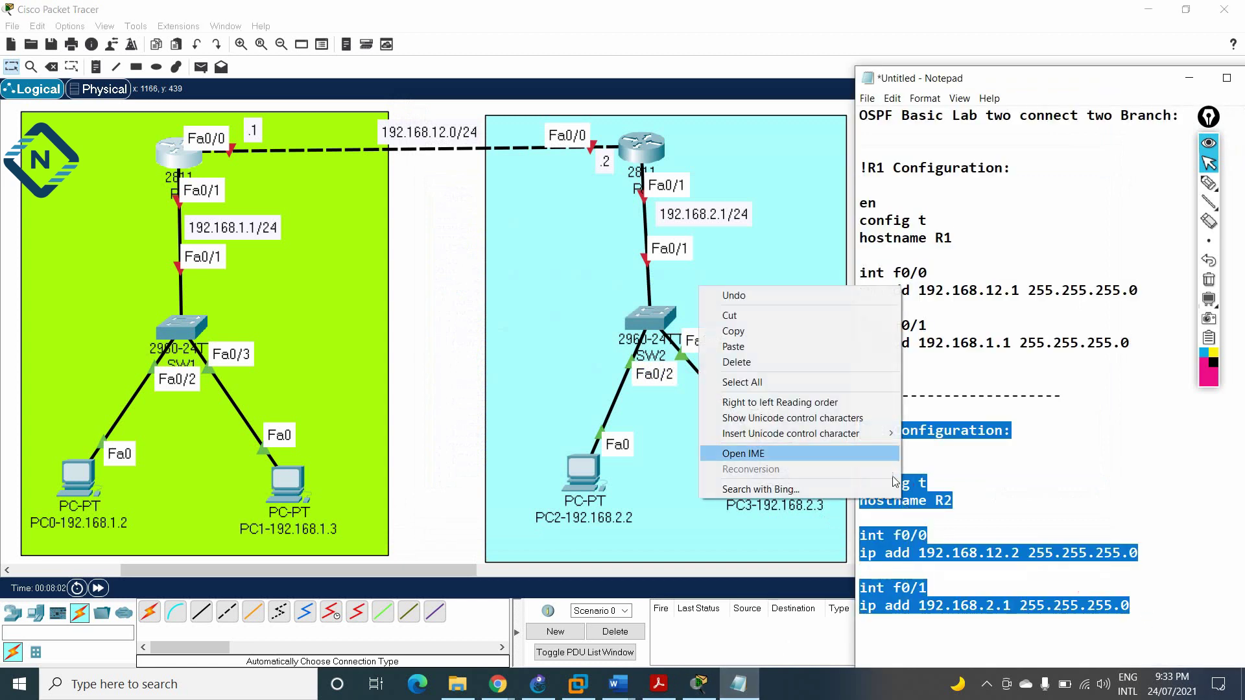
{"action": "left_click", "coordinate": [834, 337]}
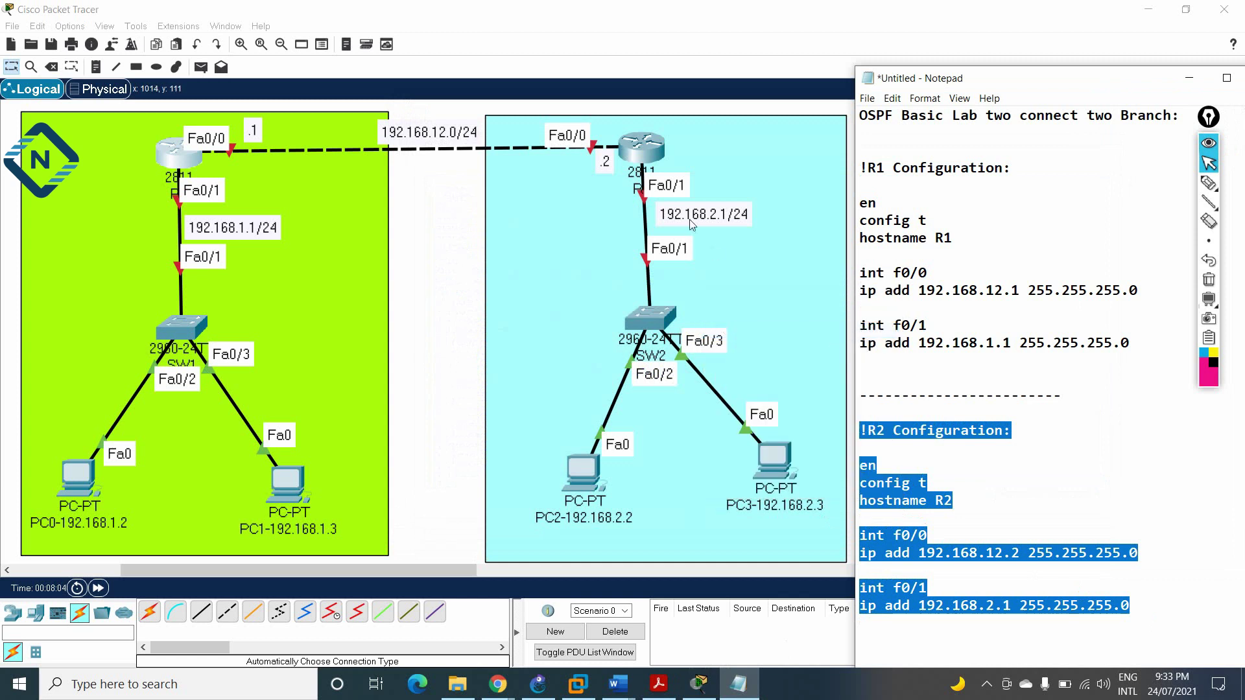
Open router R2's command line in Packet Tracer, widen its window, and answer no to the initial configuration dialog to reach the prompt.
{"action": "left_click", "coordinate": [651, 156]}
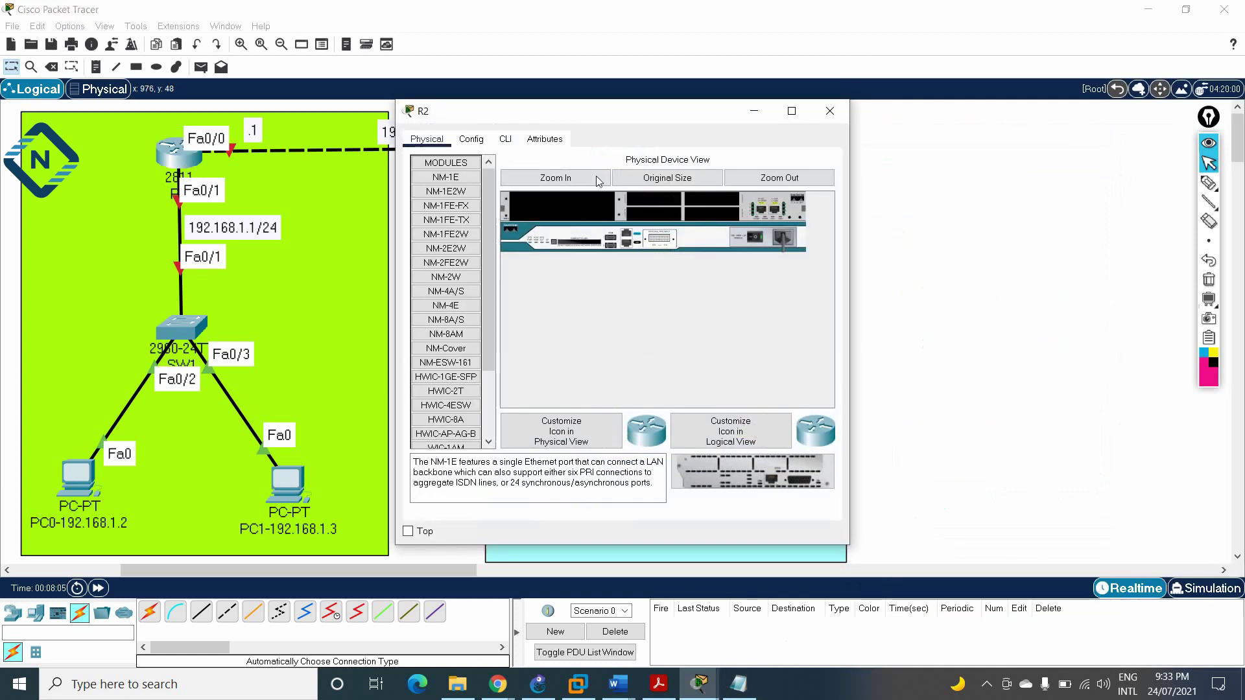
{"action": "left_click", "coordinate": [506, 139]}
{"action": "left_click_drag", "start_coordinate": [855, 272], "coordinate": [1220, 272]}
{"action": "left_click", "coordinate": [1053, 399]}
{"action": "type", "text": "no"}
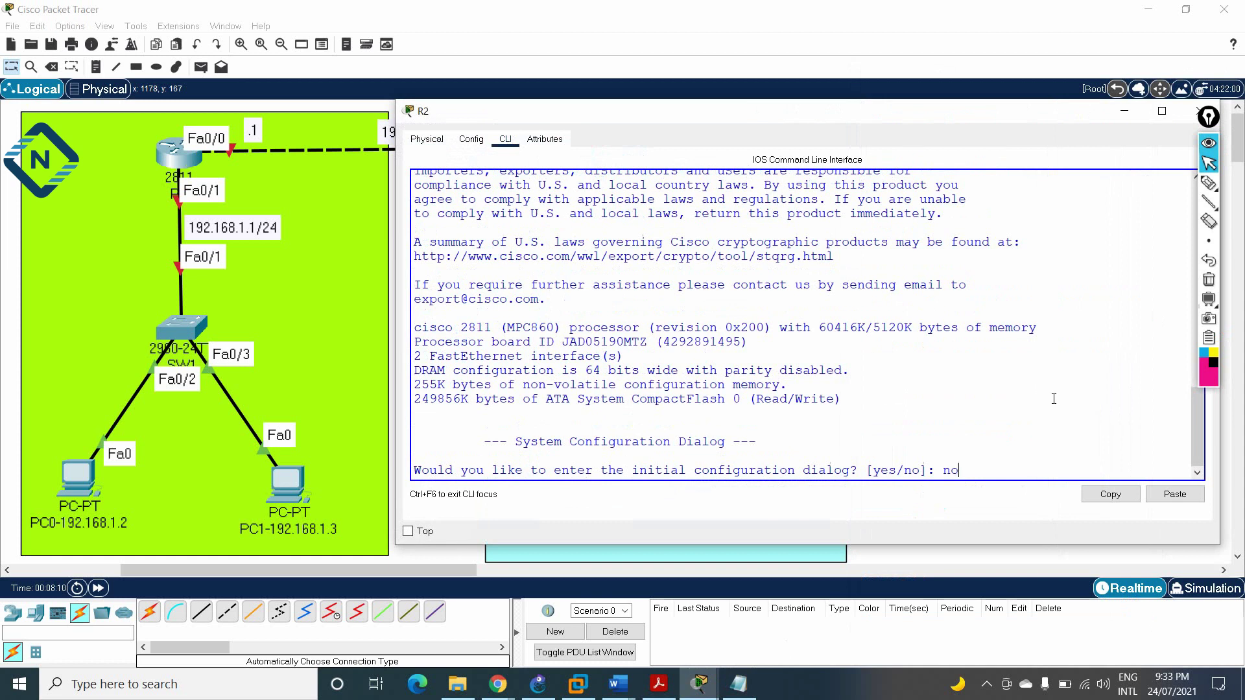
{"action": "key", "text": "Return"}
{"action": "key", "text": "Return"}
{"action": "key", "text": "Return"}
{"action": "key", "text": "Return"}
{"action": "key", "text": "Return"}
{"action": "key", "text": "Return"}
{"action": "key", "text": "Return"}
{"action": "key", "text": "Return"}
{"action": "key", "text": "Return"}
{"action": "key", "text": "Return"}
{"action": "key", "text": "Return"}
{"action": "key", "text": "Return"}
{"action": "key", "text": "Return"}
{"action": "key", "text": "Return"}
{"action": "key", "text": "Return"}
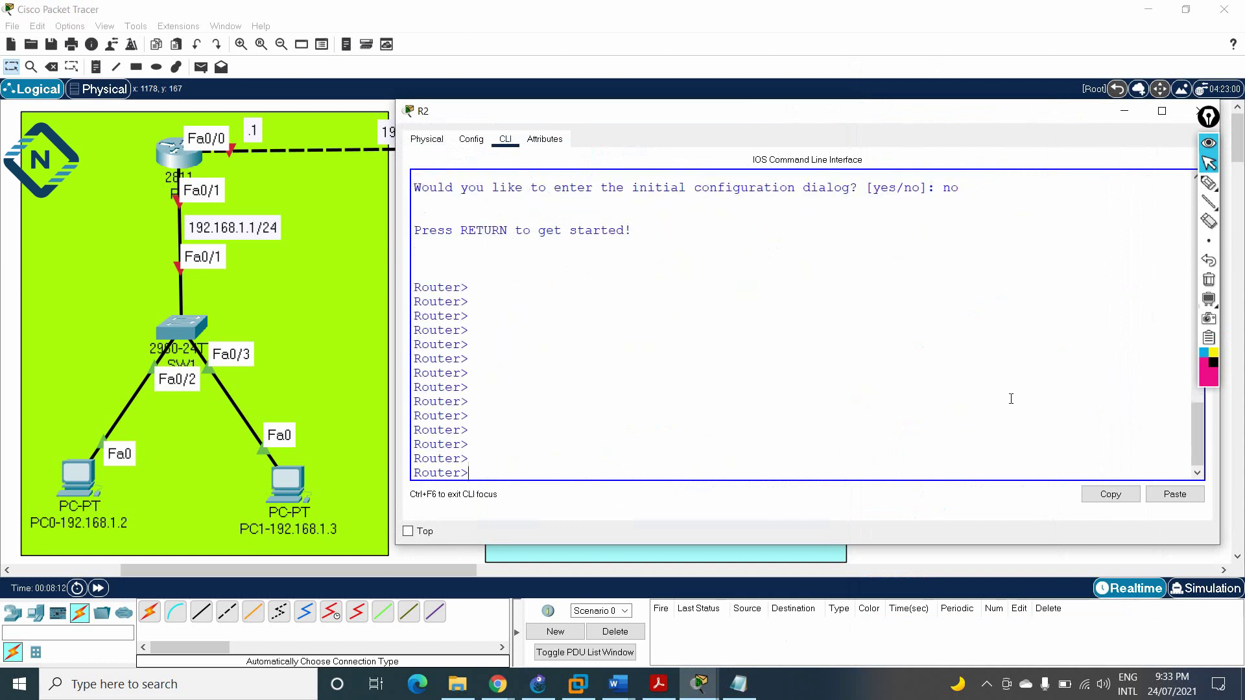
Paste the copied R2 configuration script into R2's command line and minimize the router window.
{"action": "right_click", "coordinate": [1011, 399]}
{"action": "left_click", "coordinate": [1038, 422]}
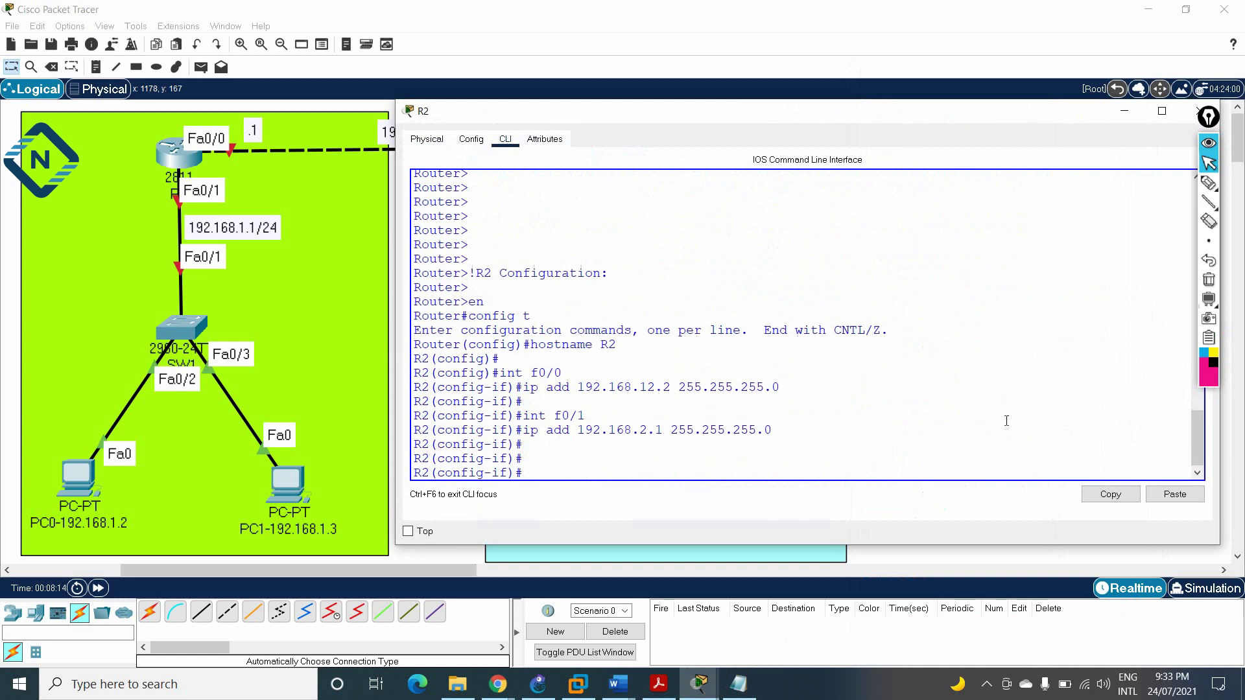
{"action": "left_click", "coordinate": [1126, 111]}
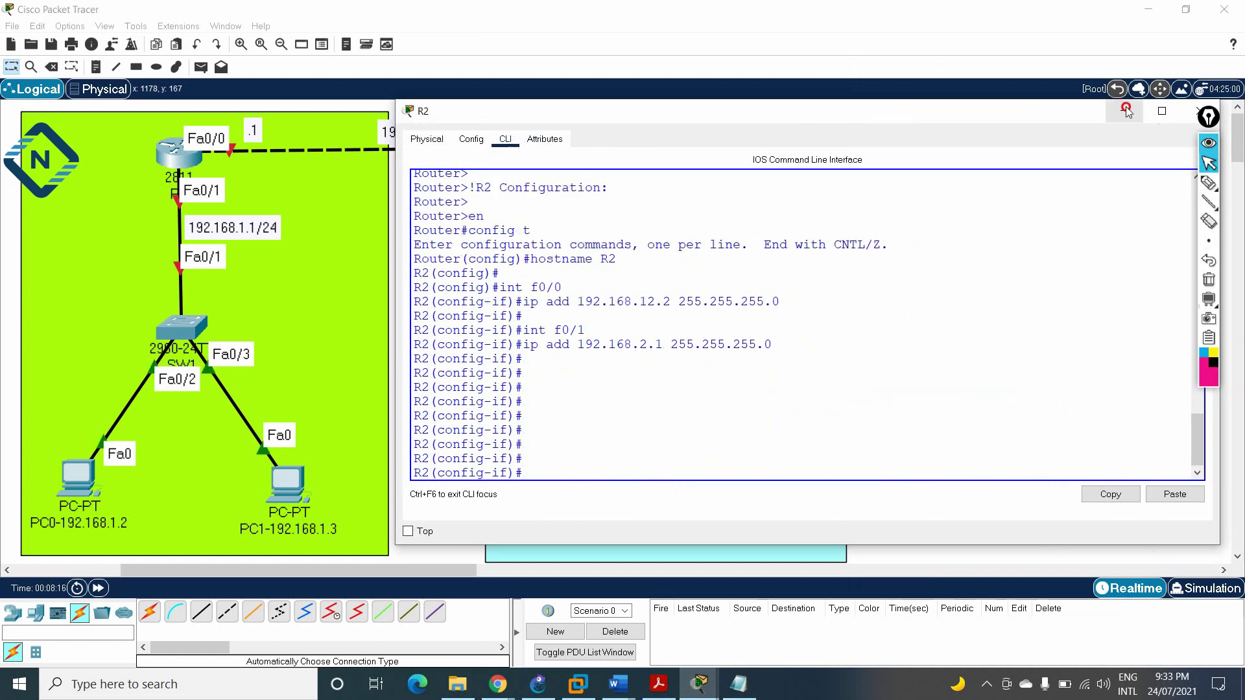
In Notepad, start a router ospf line below the f0/1 address in the R1 block.
{"action": "left_click", "coordinate": [738, 684]}
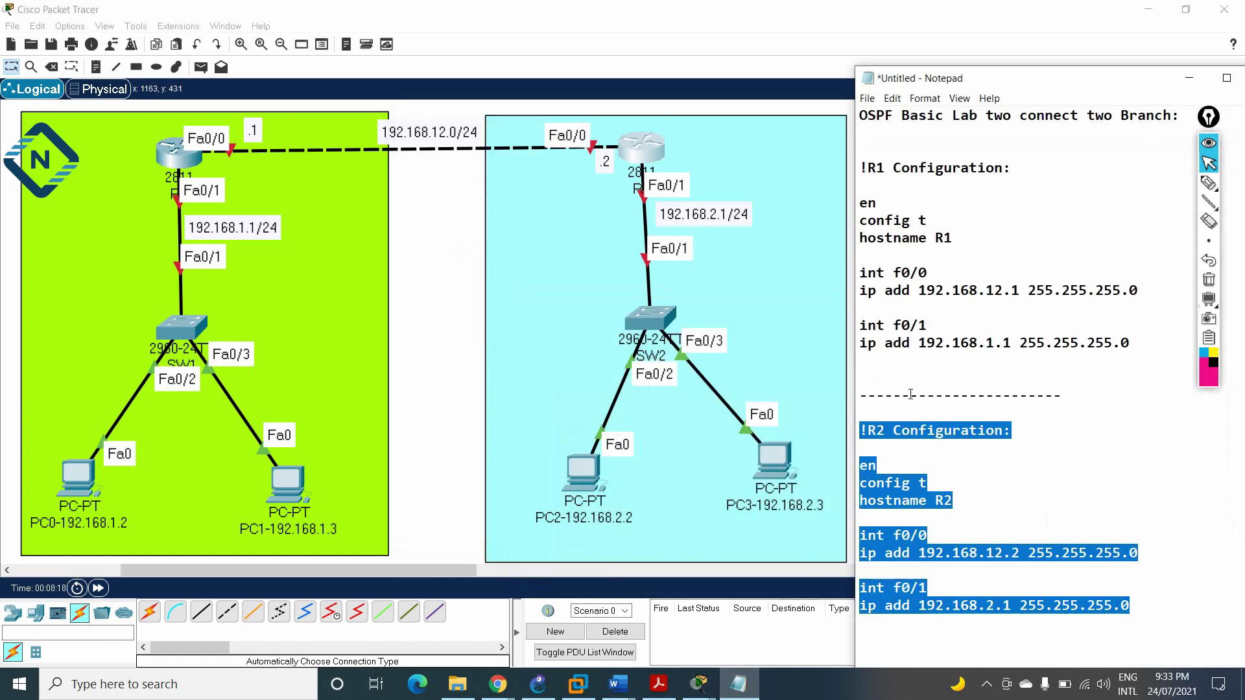
{"action": "left_click", "coordinate": [890, 368]}
{"action": "key", "text": "Return"}
{"action": "type", "text": "router ospf"}
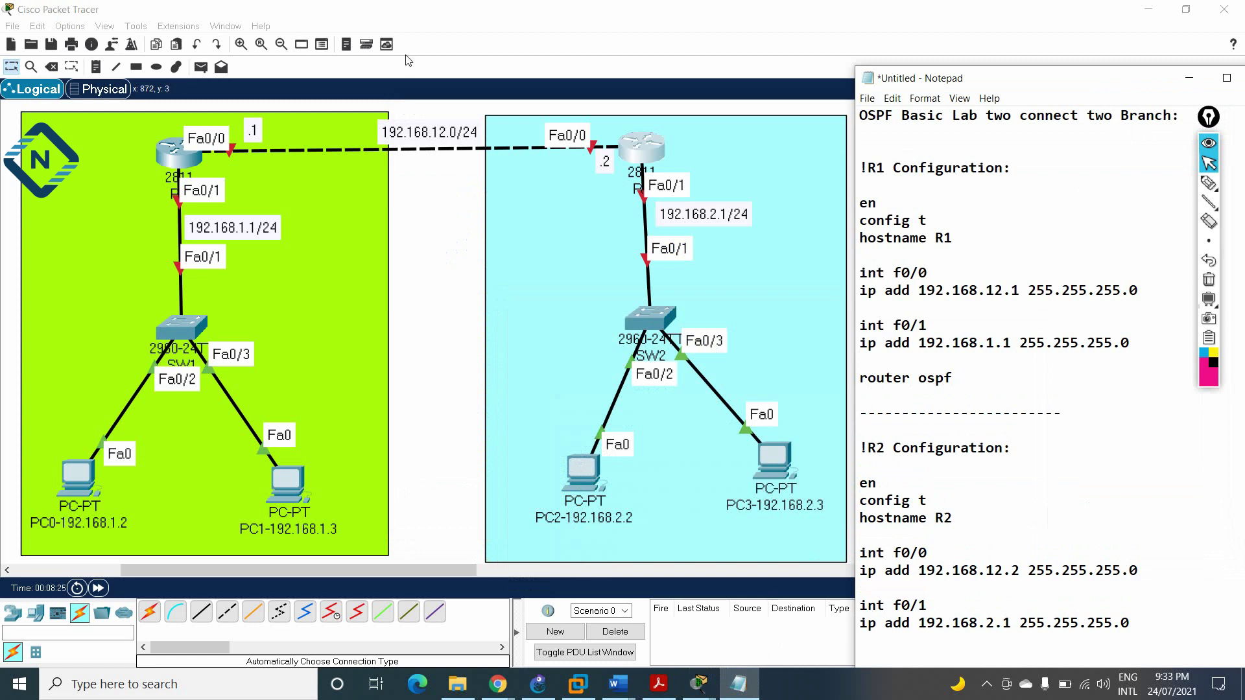
In R1's command line, exit interface configuration and look up the allowed process ID range for router ospf.
{"action": "left_click", "coordinate": [180, 152]}
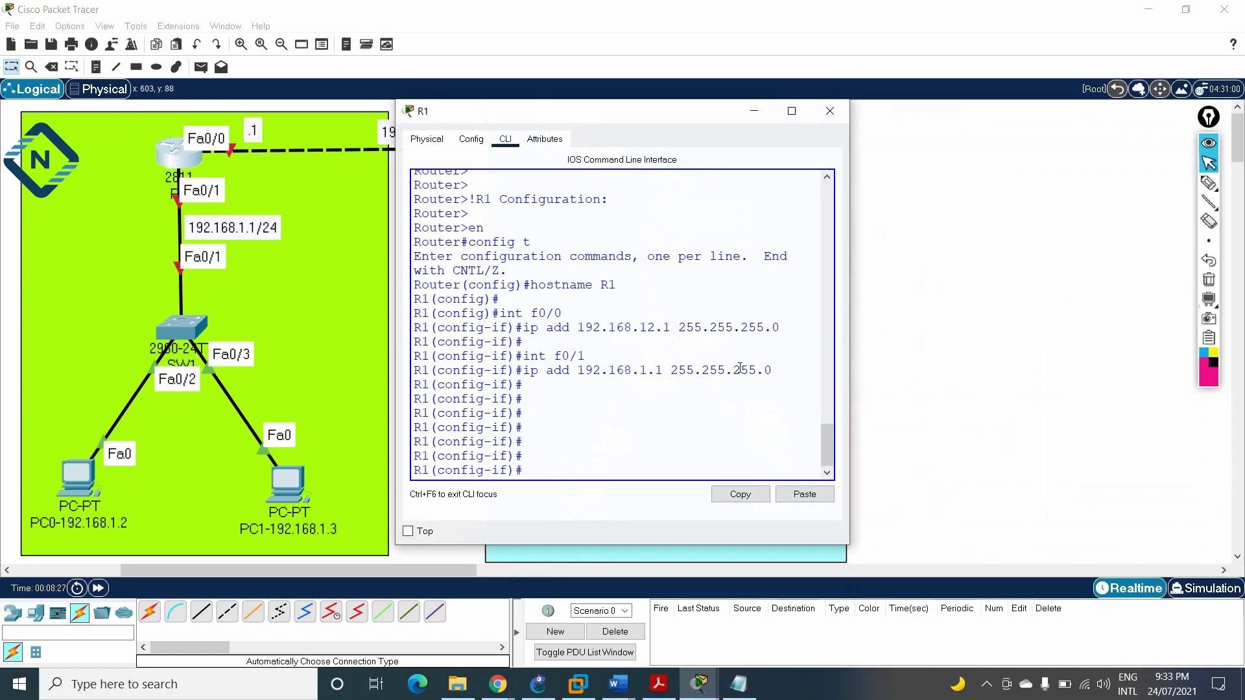
{"action": "type", "text": "exit"}
{"action": "key", "text": "Return"}
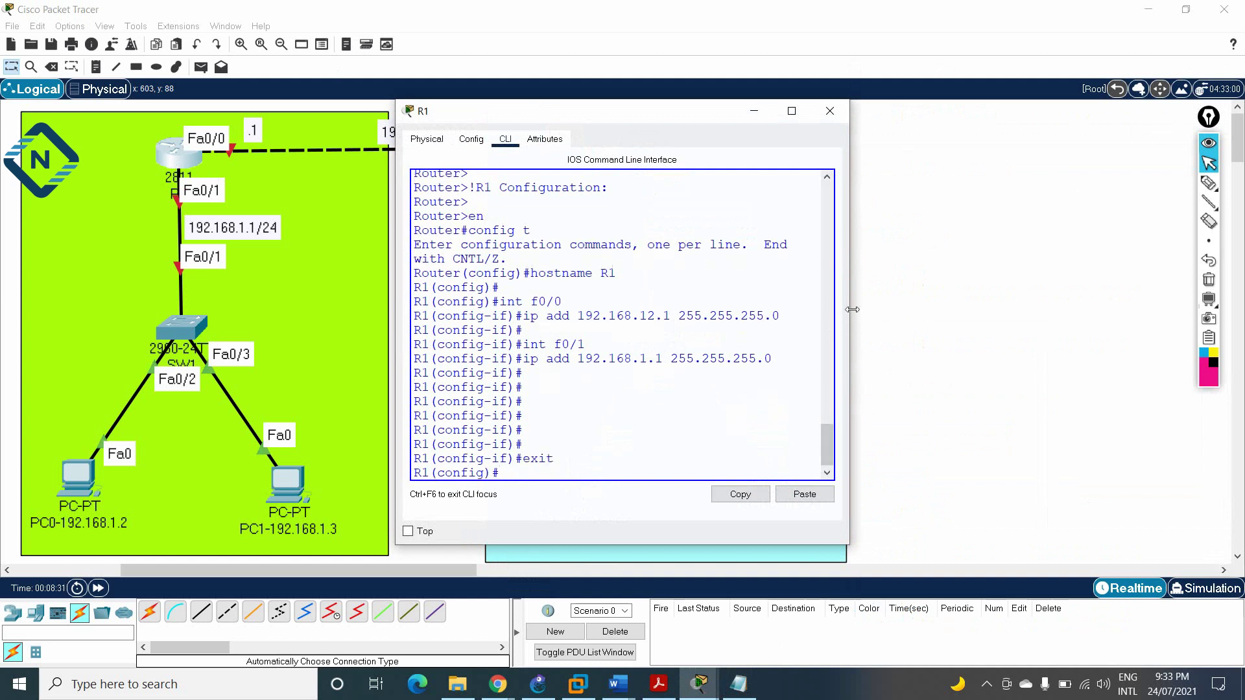
{"action": "left_click_drag", "start_coordinate": [849, 318], "coordinate": [1240, 390]}
{"action": "left_click", "coordinate": [952, 432]}
{"action": "type", "text": "router osp"}
{"action": "key", "text": "Tab"}
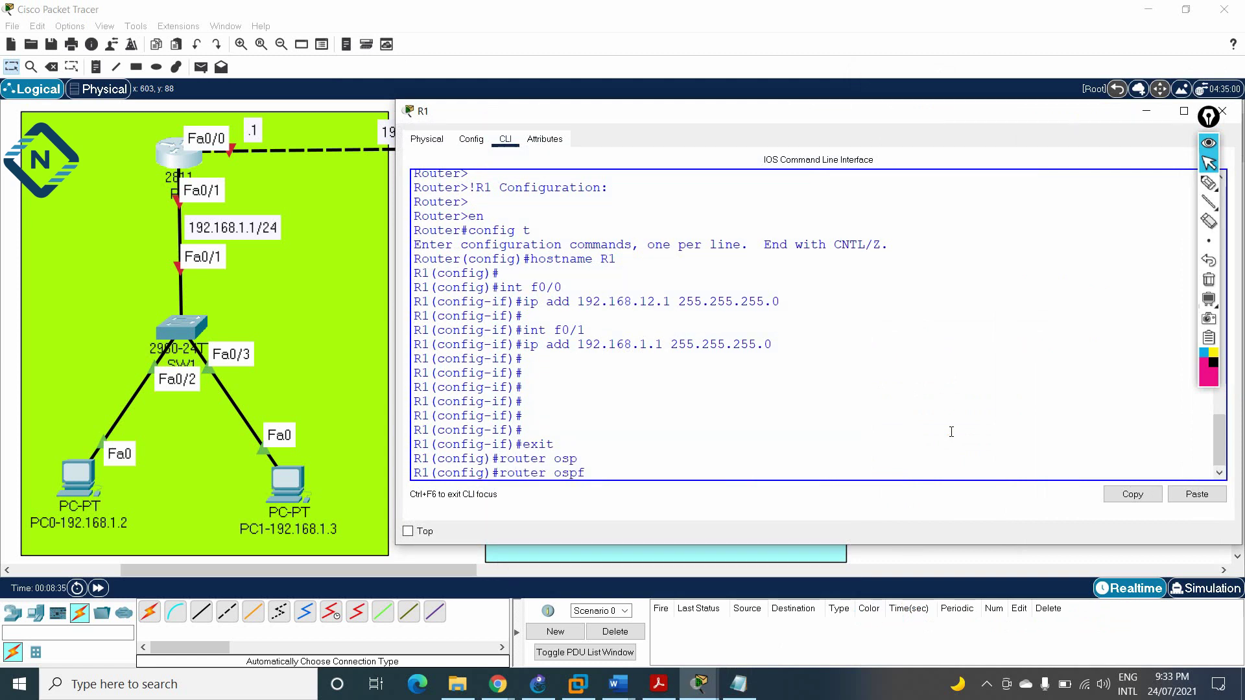
{"action": "type", "text": "?"}
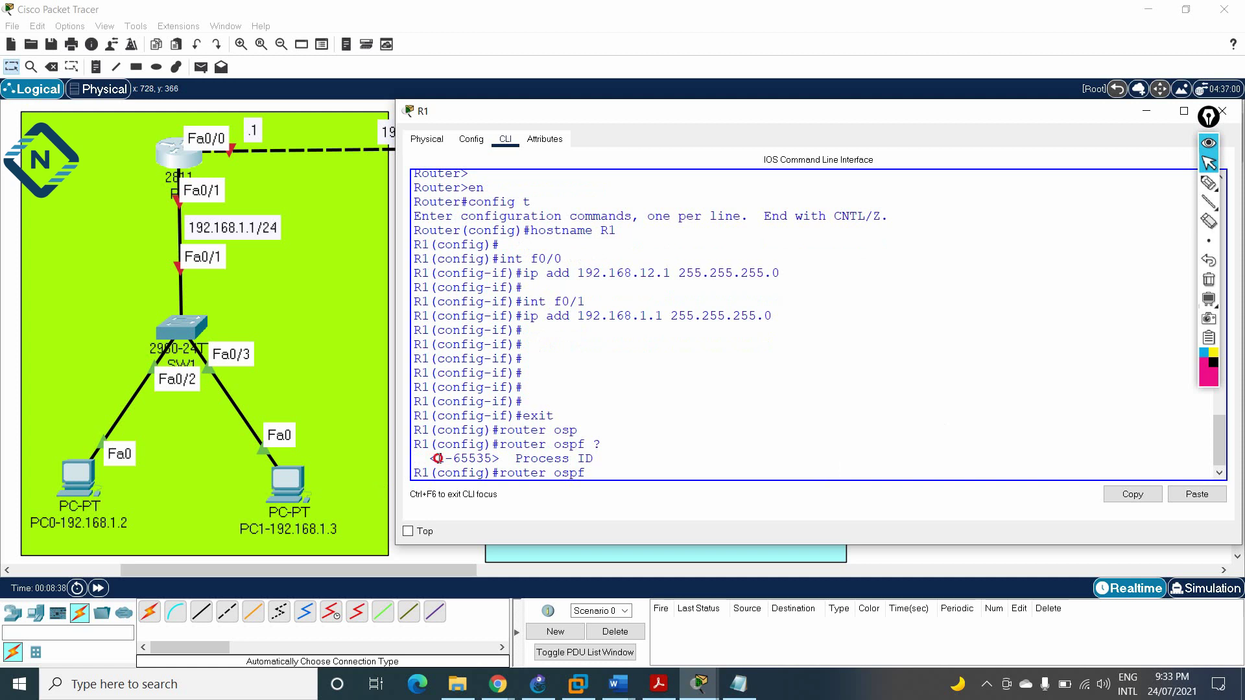
{"action": "mouse_move", "coordinate": [437, 458]}
{"action": "left_mouse_down"}
{"action": "mouse_move", "coordinate": [485, 459]}
{"action": "mouse_move", "coordinate": [437, 459]}
{"action": "mouse_move", "coordinate": [462, 459]}
{"action": "left_mouse_up"}
{"action": "left_click", "coordinate": [628, 491]}
{"action": "left_click", "coordinate": [1148, 114]}
Back in Notepad, complete the R1 line as router ospf 1 and add network 192.168.12.0 beneath it.
{"action": "left_click", "coordinate": [739, 684]}
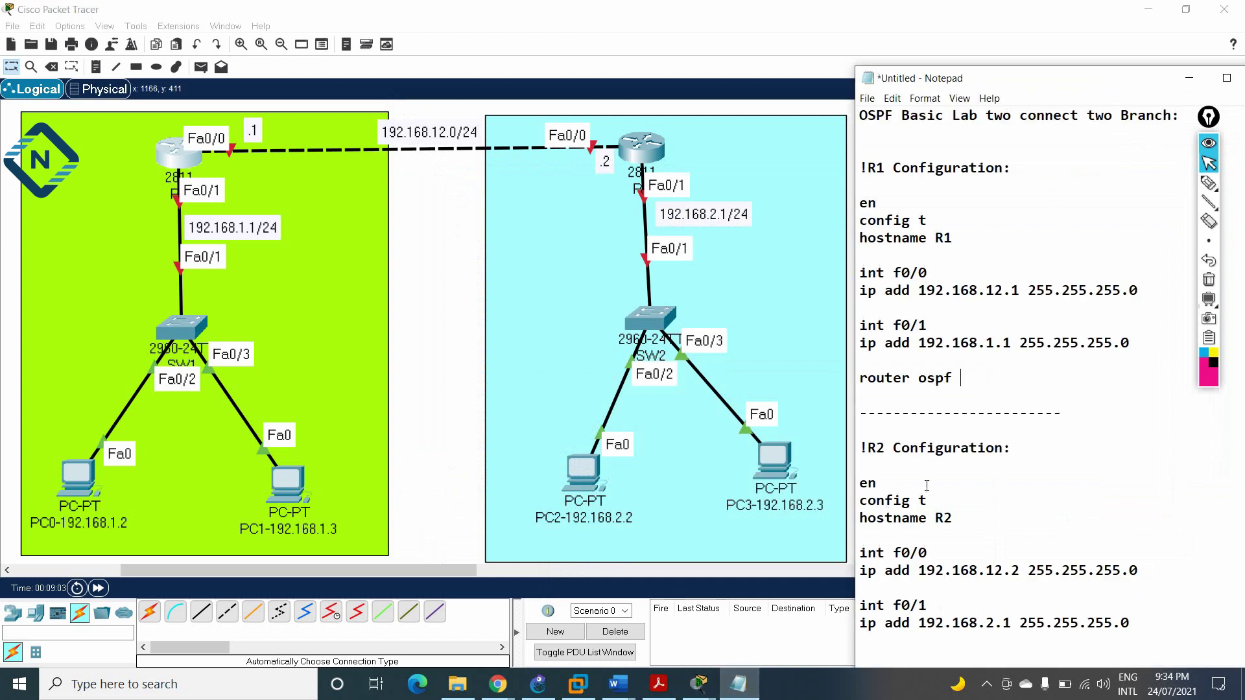
{"action": "type", "text": "1"}
{"action": "key", "text": "Return"}
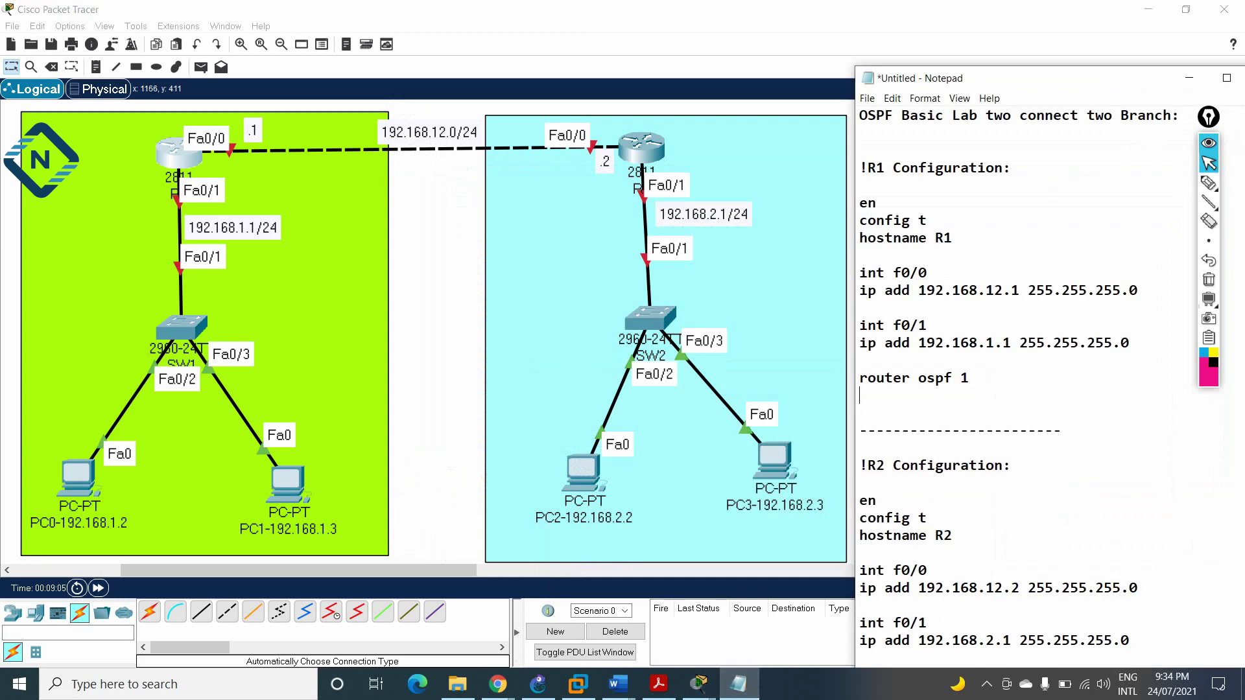
{"action": "type", "text": "network 192.168"}
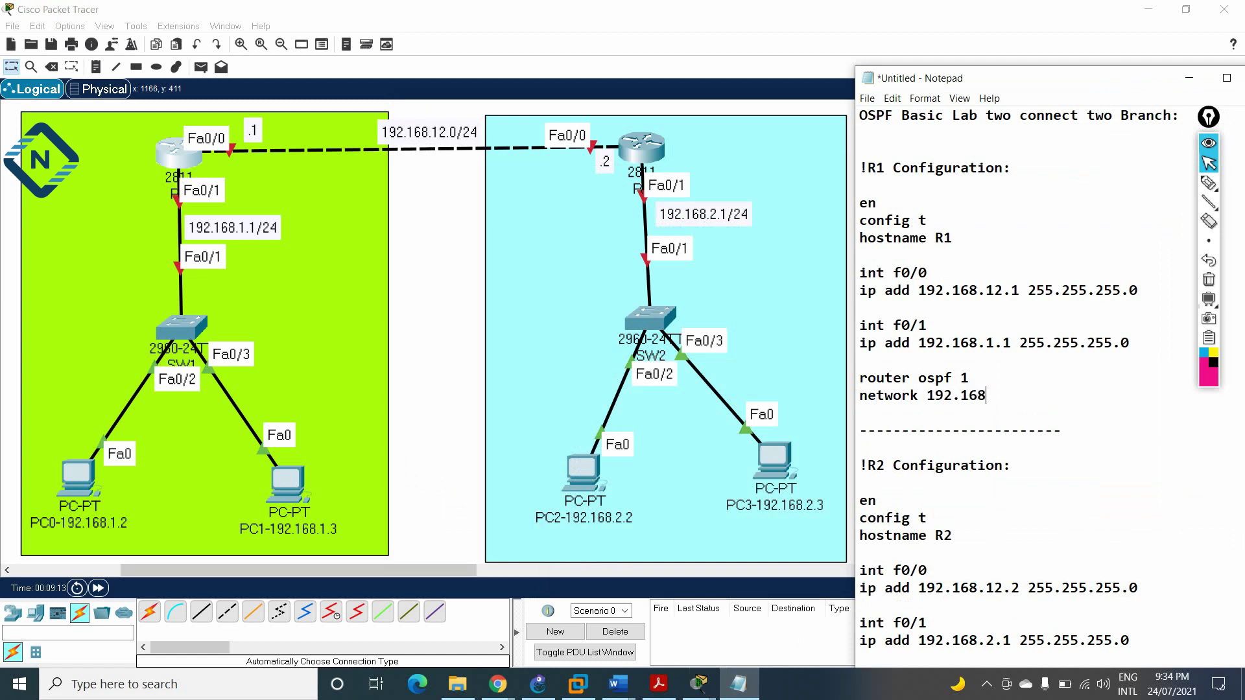
{"action": "type", "text": ".12.0"}
With the annotation pen, draw an arrow to the .1 note and handwrite the mask 255.255.255.0 over the topology.
{"action": "left_click", "coordinate": [1207, 187]}
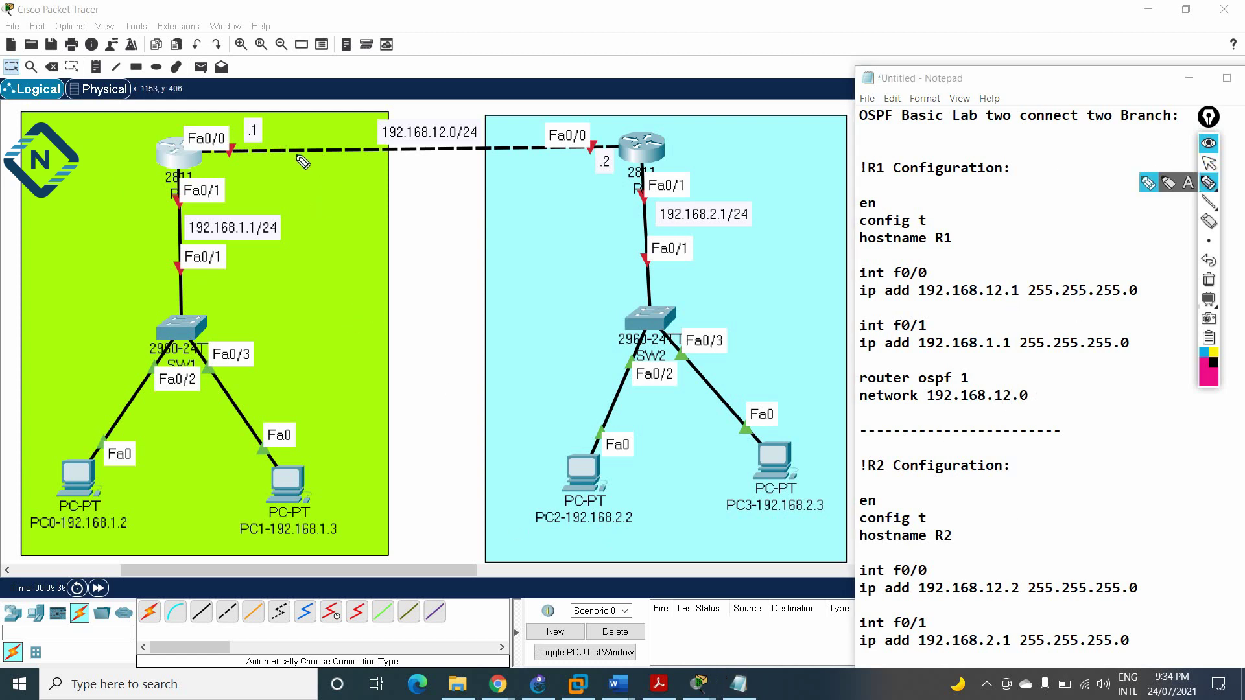
{"action": "mouse_move", "coordinate": [292, 119]}
{"action": "left_mouse_down"}
{"action": "mouse_move", "coordinate": [267, 137]}
{"action": "mouse_move", "coordinate": [278, 136]}
{"action": "left_mouse_up"}
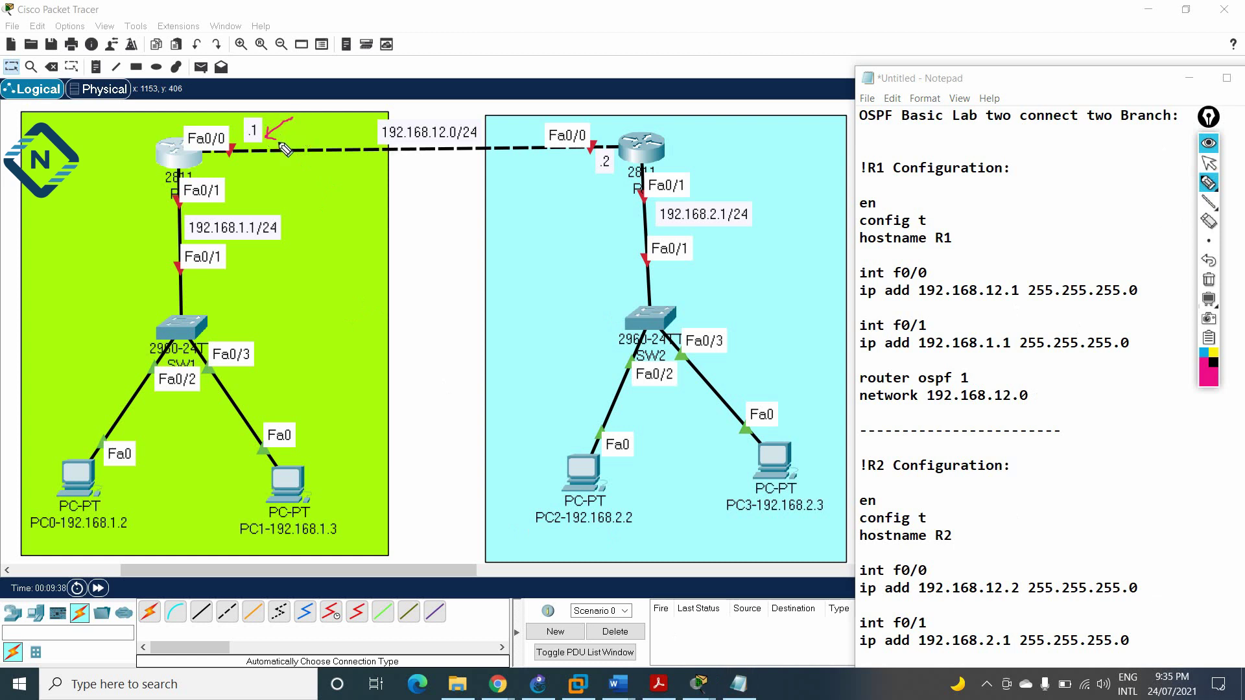
{"action": "mouse_move", "coordinate": [315, 250]}
{"action": "left_mouse_down"}
{"action": "mouse_move", "coordinate": [324, 267]}
{"action": "mouse_move", "coordinate": [330, 255]}
{"action": "mouse_move", "coordinate": [454, 254]}
{"action": "mouse_move", "coordinate": [515, 222]}
{"action": "left_mouse_up"}
{"action": "left_click", "coordinate": [361, 259]}
{"action": "left_click", "coordinate": [431, 250]}
{"action": "left_click", "coordinate": [497, 239]}
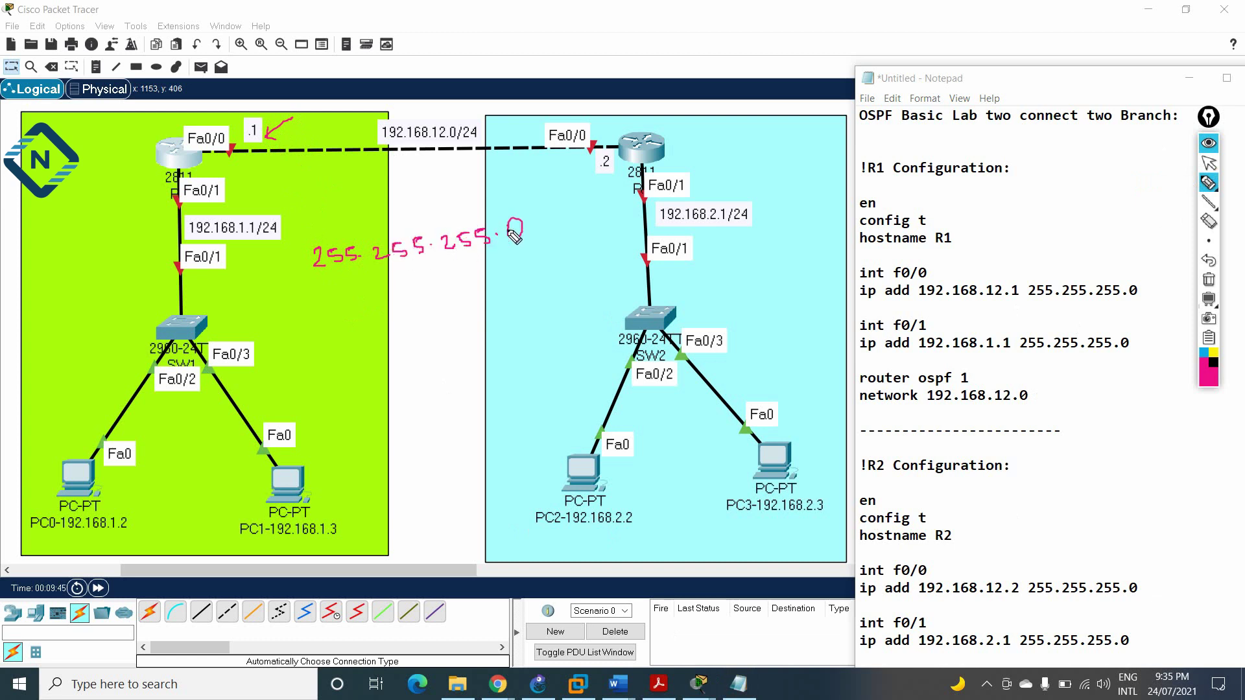
Draw arrows down from each octet of the handwritten mask and write and circle the wildcard 0.0.0.255 below it.
{"action": "left_click_drag", "start_coordinate": [600, 202], "coordinate": [540, 234]}
{"action": "mouse_move", "coordinate": [348, 273]}
{"action": "left_mouse_down"}
{"action": "mouse_move", "coordinate": [347, 351]}
{"action": "mouse_move", "coordinate": [346, 333]}
{"action": "left_mouse_up"}
{"action": "left_click", "coordinate": [374, 338]}
{"action": "left_click_drag", "start_coordinate": [408, 262], "coordinate": [409, 312]}
{"action": "mouse_move", "coordinate": [398, 303]}
{"action": "left_mouse_down"}
{"action": "mouse_move", "coordinate": [416, 305]}
{"action": "mouse_move", "coordinate": [409, 345]}
{"action": "mouse_move", "coordinate": [410, 333]}
{"action": "left_mouse_up"}
{"action": "left_click", "coordinate": [438, 336]}
{"action": "left_click_drag", "start_coordinate": [472, 262], "coordinate": [474, 310]}
{"action": "mouse_move", "coordinate": [464, 310]}
{"action": "left_mouse_down"}
{"action": "mouse_move", "coordinate": [481, 304]}
{"action": "mouse_move", "coordinate": [470, 327]}
{"action": "left_mouse_up"}
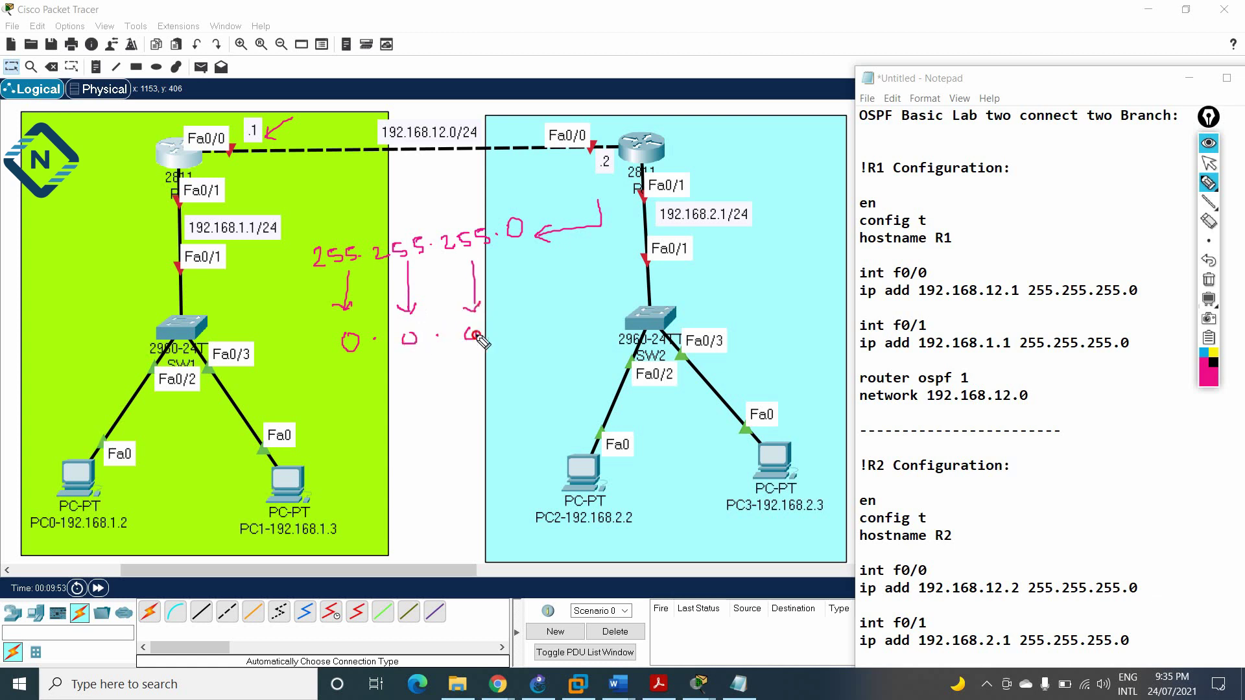
{"action": "left_click", "coordinate": [500, 335]}
{"action": "left_click_drag", "start_coordinate": [517, 245], "coordinate": [531, 338]}
{"action": "mouse_move", "coordinate": [530, 319]}
{"action": "left_mouse_down"}
{"action": "mouse_move", "coordinate": [531, 340]}
{"action": "mouse_move", "coordinate": [547, 338]}
{"action": "left_mouse_up"}
{"action": "left_click_drag", "start_coordinate": [548, 317], "coordinate": [559, 316]}
{"action": "mouse_move", "coordinate": [339, 373]}
{"action": "left_mouse_down"}
{"action": "mouse_move", "coordinate": [556, 375]}
{"action": "mouse_move", "coordinate": [505, 305]}
{"action": "mouse_move", "coordinate": [325, 344]}
{"action": "mouse_move", "coordinate": [354, 370]}
{"action": "left_mouse_up"}
Handwrite 255.255.255.255 with 255.255.255.0 beneath it as a subtraction and rule a line under both.
{"action": "mouse_move", "coordinate": [355, 412]}
{"action": "left_mouse_down"}
{"action": "mouse_move", "coordinate": [368, 432]}
{"action": "mouse_move", "coordinate": [408, 417]}
{"action": "mouse_move", "coordinate": [479, 421]}
{"action": "mouse_move", "coordinate": [495, 404]}
{"action": "mouse_move", "coordinate": [496, 425]}
{"action": "left_mouse_up"}
{"action": "left_click_drag", "start_coordinate": [417, 422], "coordinate": [426, 422]}
{"action": "left_click", "coordinate": [512, 423]}
{"action": "mouse_move", "coordinate": [526, 410]}
{"action": "left_mouse_down"}
{"action": "mouse_move", "coordinate": [609, 425]}
{"action": "mouse_move", "coordinate": [658, 412]}
{"action": "mouse_move", "coordinate": [655, 428]}
{"action": "left_mouse_up"}
{"action": "mouse_move", "coordinate": [349, 454]}
{"action": "left_mouse_down"}
{"action": "mouse_move", "coordinate": [379, 477]}
{"action": "mouse_move", "coordinate": [402, 455]}
{"action": "mouse_move", "coordinate": [390, 478]}
{"action": "mouse_move", "coordinate": [447, 462]}
{"action": "mouse_move", "coordinate": [505, 479]}
{"action": "mouse_move", "coordinate": [590, 454]}
{"action": "mouse_move", "coordinate": [581, 478]}
{"action": "mouse_move", "coordinate": [629, 470]}
{"action": "mouse_move", "coordinate": [639, 454]}
{"action": "left_mouse_up"}
{"action": "left_click", "coordinate": [612, 468]}
{"action": "left_click_drag", "start_coordinate": [695, 514], "coordinate": [302, 500]}
{"action": "left_click_drag", "start_coordinate": [331, 486], "coordinate": [384, 482]}
Strike through the matching 255 octets of the subtraction, then write and circle the result 0.0.0.255 under the line.
{"action": "mouse_move", "coordinate": [389, 391]}
{"action": "left_mouse_down"}
{"action": "mouse_move", "coordinate": [361, 500]}
{"action": "mouse_move", "coordinate": [378, 526]}
{"action": "left_mouse_up"}
{"action": "left_click", "coordinate": [400, 537]}
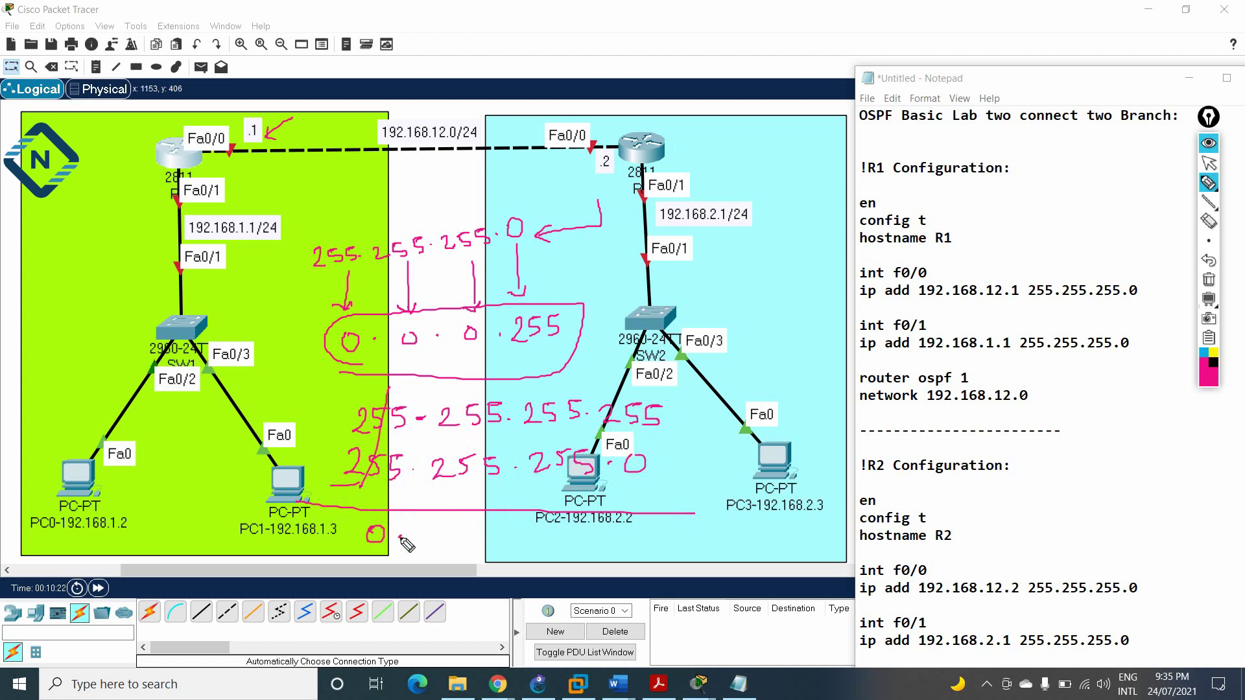
{"action": "left_click_drag", "start_coordinate": [481, 401], "coordinate": [452, 500]}
{"action": "mouse_move", "coordinate": [433, 531]}
{"action": "left_mouse_down"}
{"action": "mouse_move", "coordinate": [424, 545]}
{"action": "mouse_move", "coordinate": [445, 540]}
{"action": "left_mouse_up"}
{"action": "left_click", "coordinate": [456, 540]}
{"action": "left_click_drag", "start_coordinate": [569, 404], "coordinate": [544, 496]}
{"action": "mouse_move", "coordinate": [483, 532]}
{"action": "left_mouse_down"}
{"action": "mouse_move", "coordinate": [531, 534]}
{"action": "mouse_move", "coordinate": [591, 572]}
{"action": "mouse_move", "coordinate": [340, 558]}
{"action": "mouse_move", "coordinate": [500, 528]}
{"action": "mouse_move", "coordinate": [619, 562]}
{"action": "left_mouse_up"}
{"action": "left_click", "coordinate": [503, 541]}
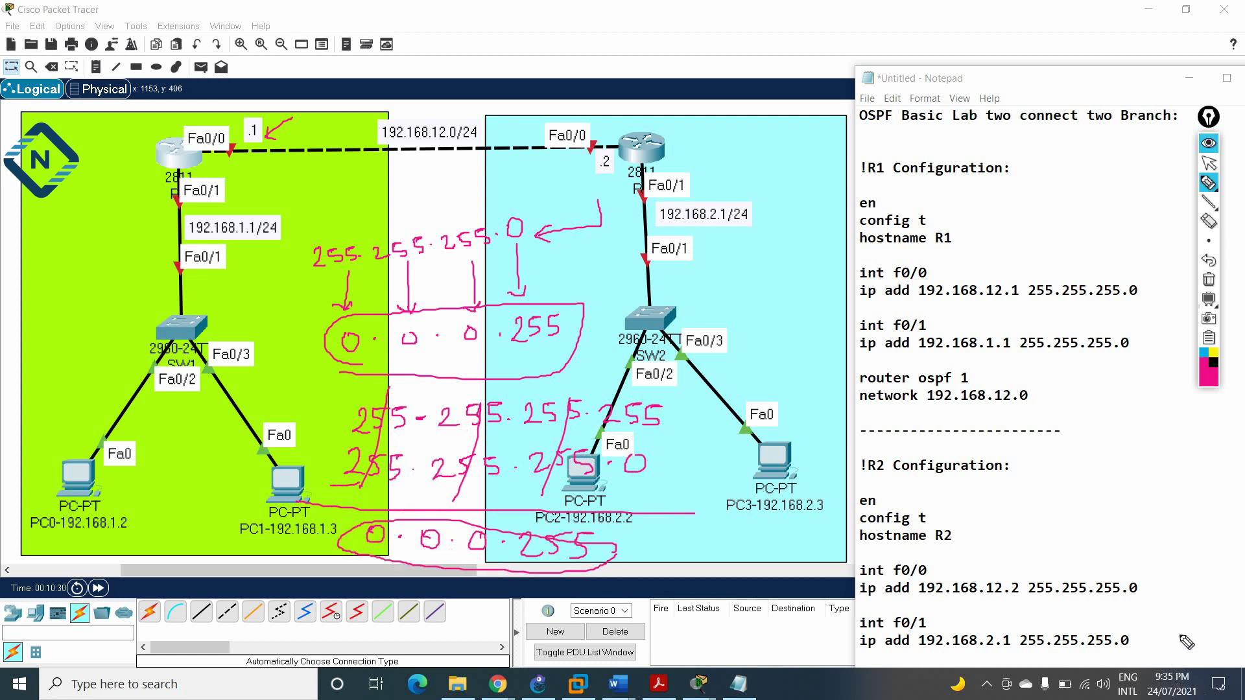
Draw a pen mark beside R1's network statement, then clear all pen annotations and return to the normal pointer.
{"action": "mouse_move", "coordinate": [1118, 375]}
{"action": "left_mouse_down"}
{"action": "mouse_move", "coordinate": [1117, 397]}
{"action": "mouse_move", "coordinate": [1073, 397]}
{"action": "mouse_move", "coordinate": [1089, 408]}
{"action": "left_mouse_up"}
{"action": "left_click", "coordinate": [1209, 280]}
{"action": "left_click", "coordinate": [1211, 164]}
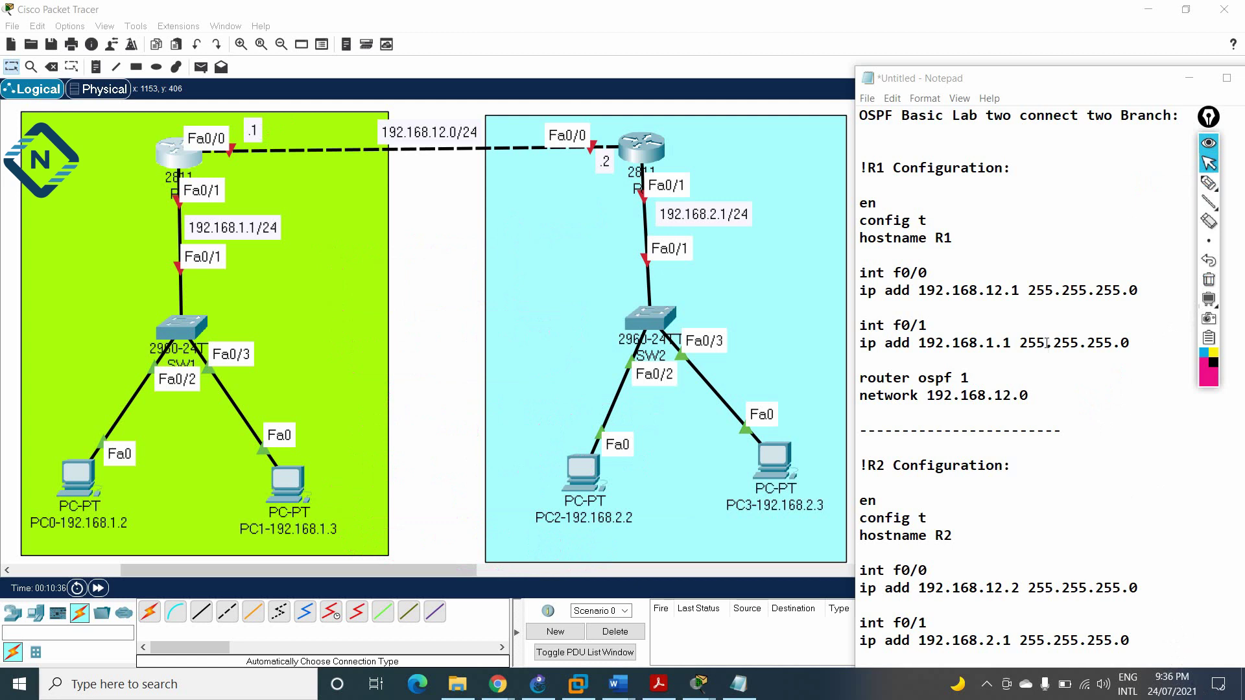
Append the wildcard mask 0.0.0.255 and area 0 to the network 192.168.12.0 line in the R1 block.
{"action": "left_click", "coordinate": [1040, 392]}
{"action": "type", "text": "0.0.0.255"}
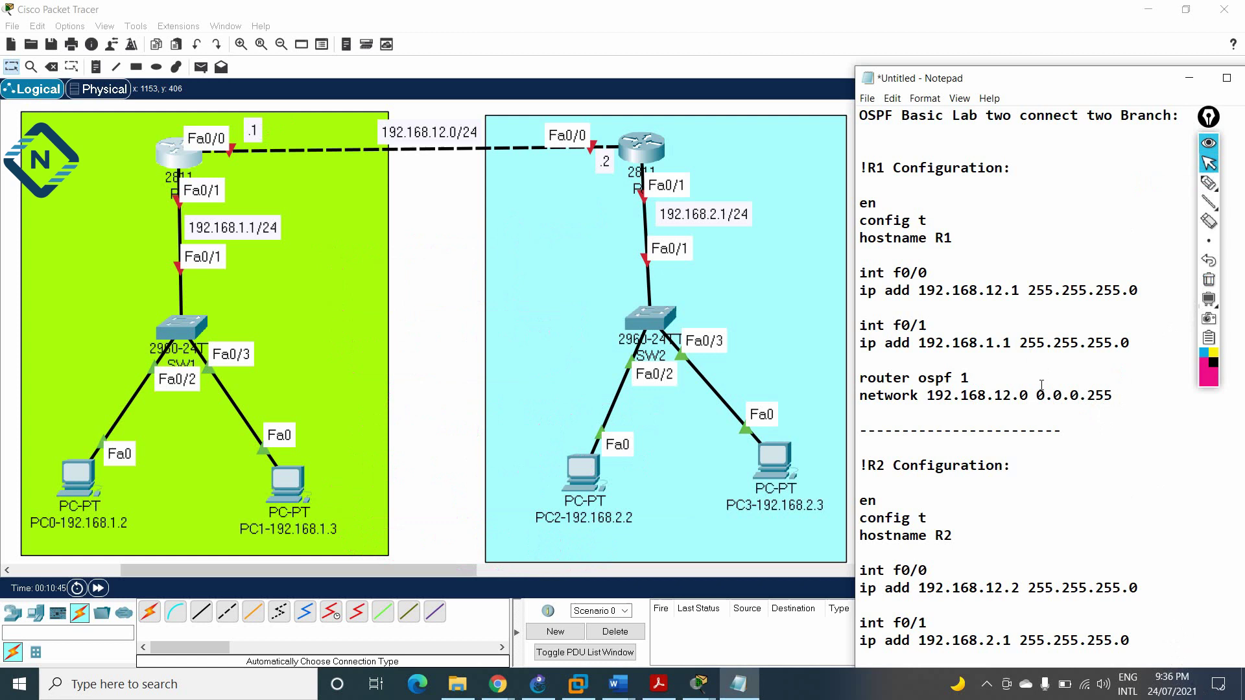
{"action": "type", "text": "rea"}
{"action": "type", "text": "0"}
Shift the Notepad window for more room and duplicate the network 192.168.12.0 0.0.0.255 area 0 line directly below itself.
{"action": "left_click_drag", "start_coordinate": [1002, 78], "coordinate": [971, 47]}
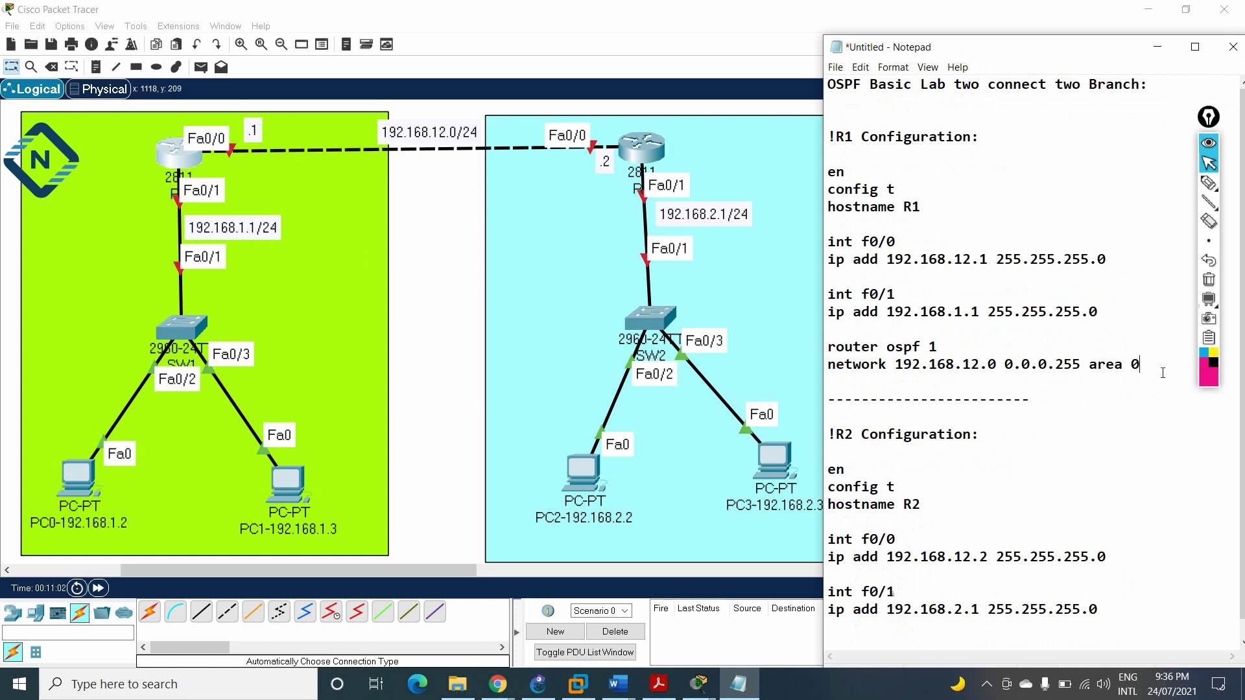
{"action": "left_click_drag", "start_coordinate": [1150, 365], "coordinate": [824, 367]}
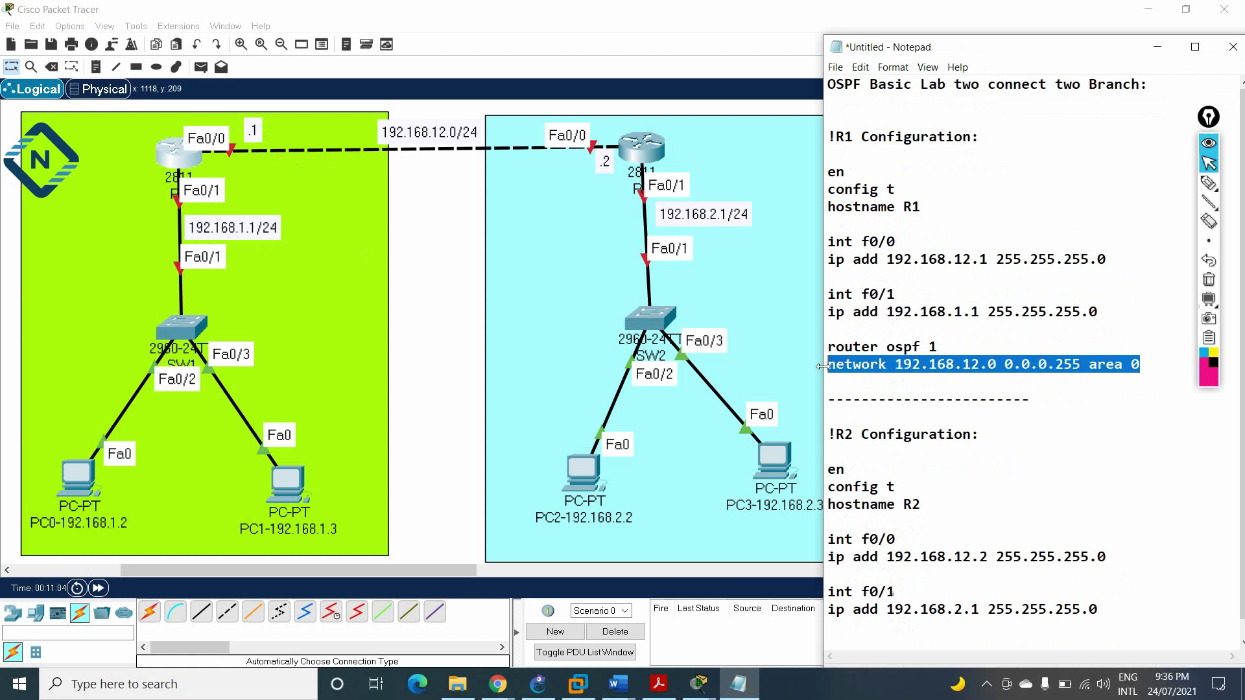
{"action": "key", "text": "ctrl+c"}
{"action": "left_click", "coordinate": [837, 383]}
{"action": "key", "text": "ctrl+v"}
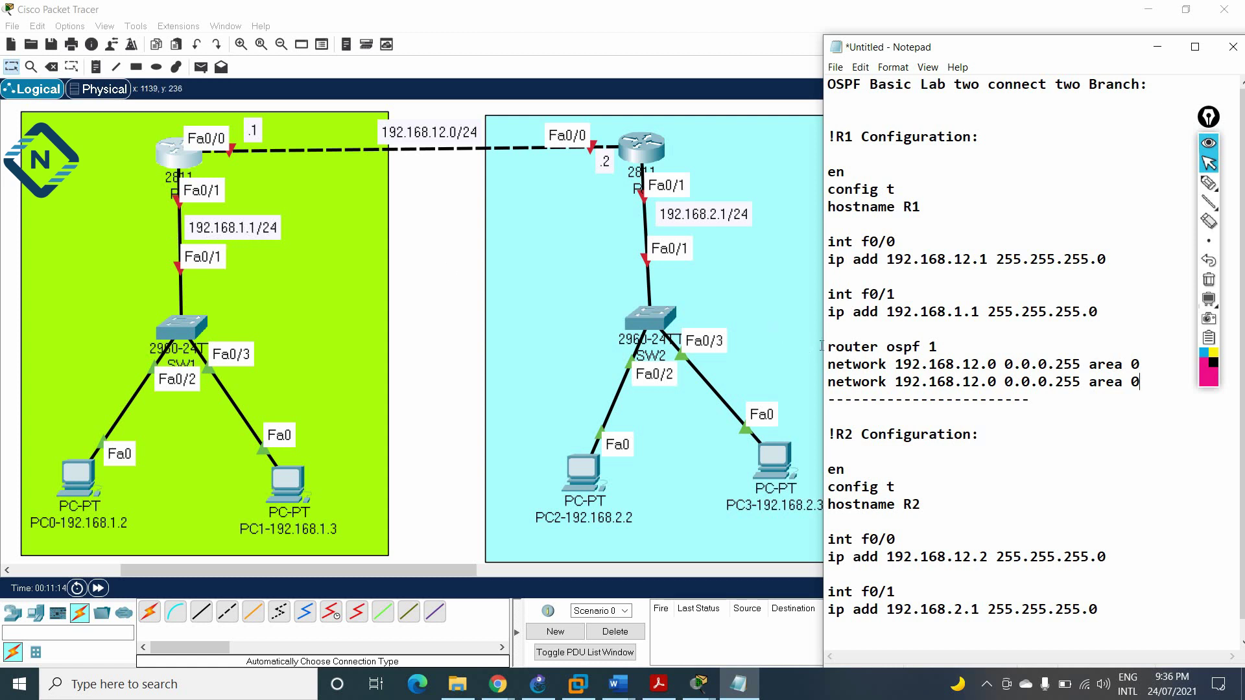
Change the duplicated network line in the R1 block to 192.168.1.0, keeping wildcard 0.0.0.255 and area 0.
{"action": "left_click", "coordinate": [977, 383]}
{"action": "key", "text": "BackSpace"}
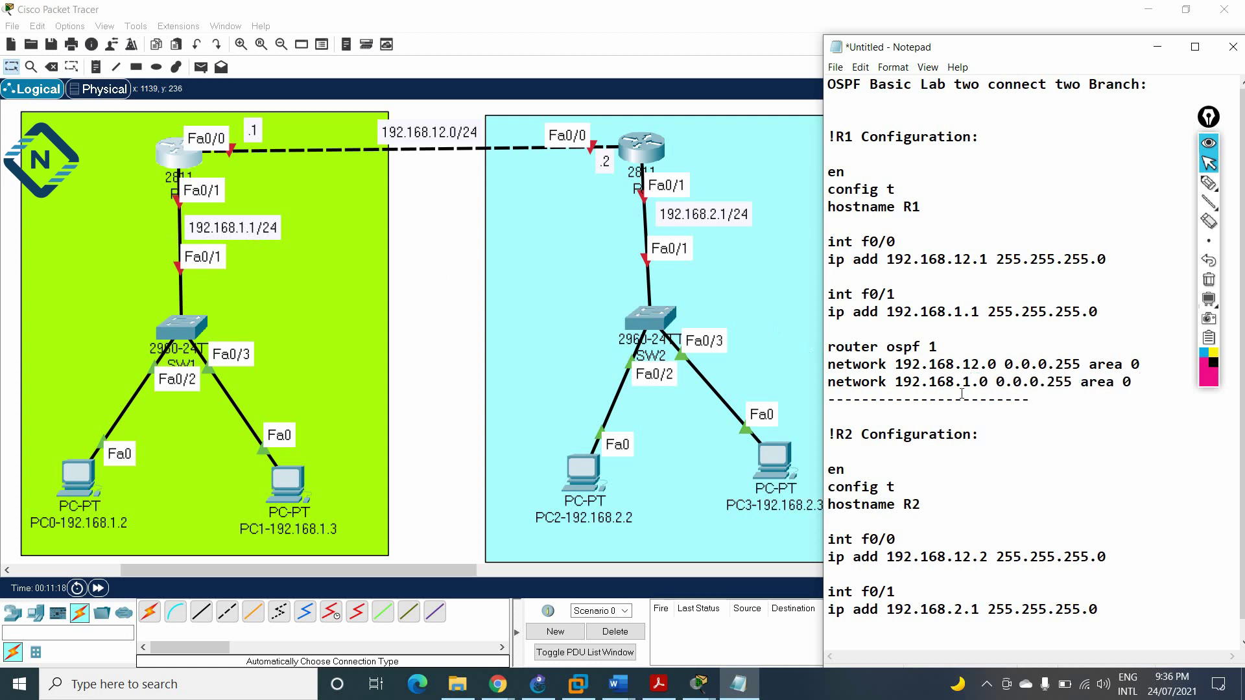
{"action": "left_click_drag", "start_coordinate": [996, 381], "coordinate": [1090, 383]}
{"action": "left_click", "coordinate": [1027, 394]}
Copy R1's router ospf 1 block with both network lines to the end of the R2 configuration, after a blank line.
{"action": "left_click_drag", "start_coordinate": [1159, 383], "coordinate": [829, 347]}
{"action": "right_click", "coordinate": [853, 361]}
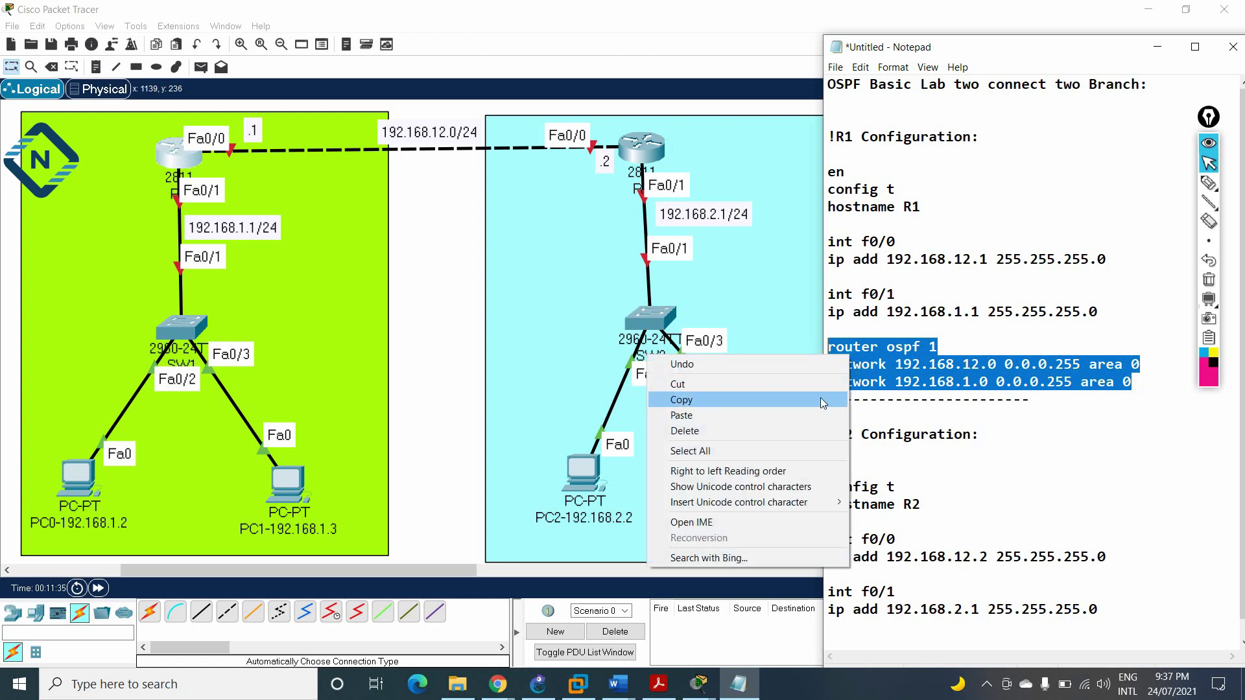
{"action": "left_click", "coordinate": [820, 398]}
{"action": "scroll", "coordinate": [851, 617], "scroll_direction": "down", "scroll_amount": 1}
{"action": "left_click", "coordinate": [851, 617]}
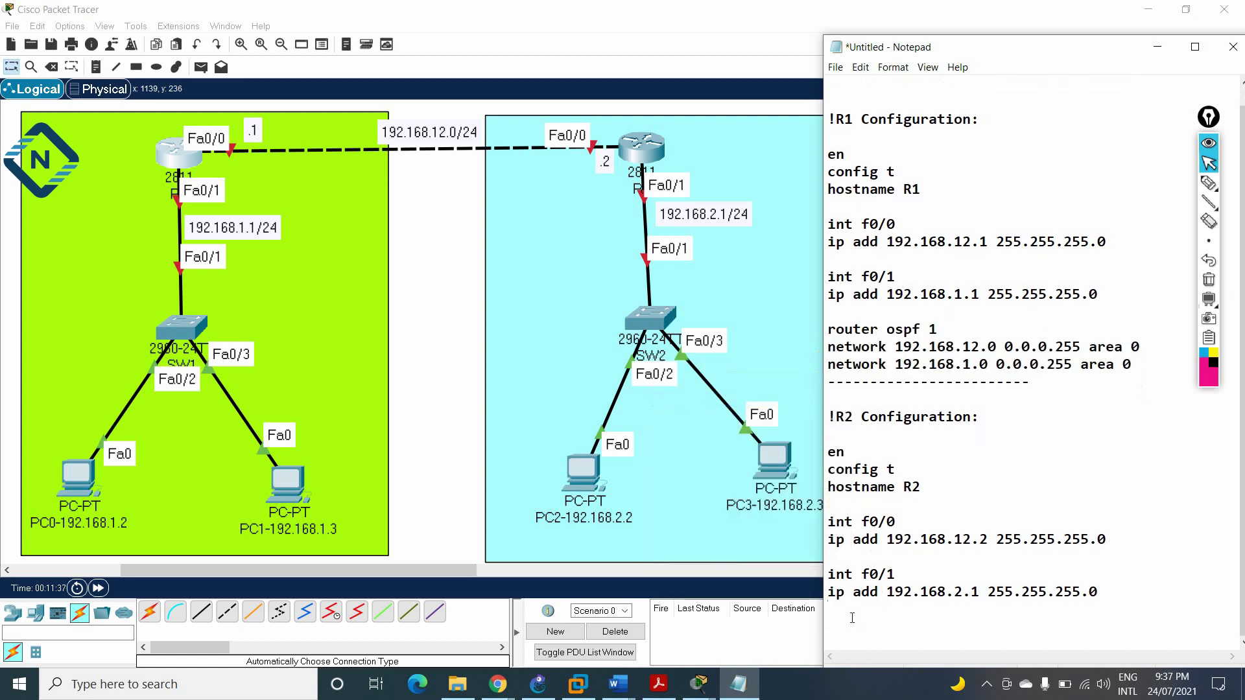
{"action": "key", "text": "Return"}
{"action": "key", "text": "ctrl+v"}
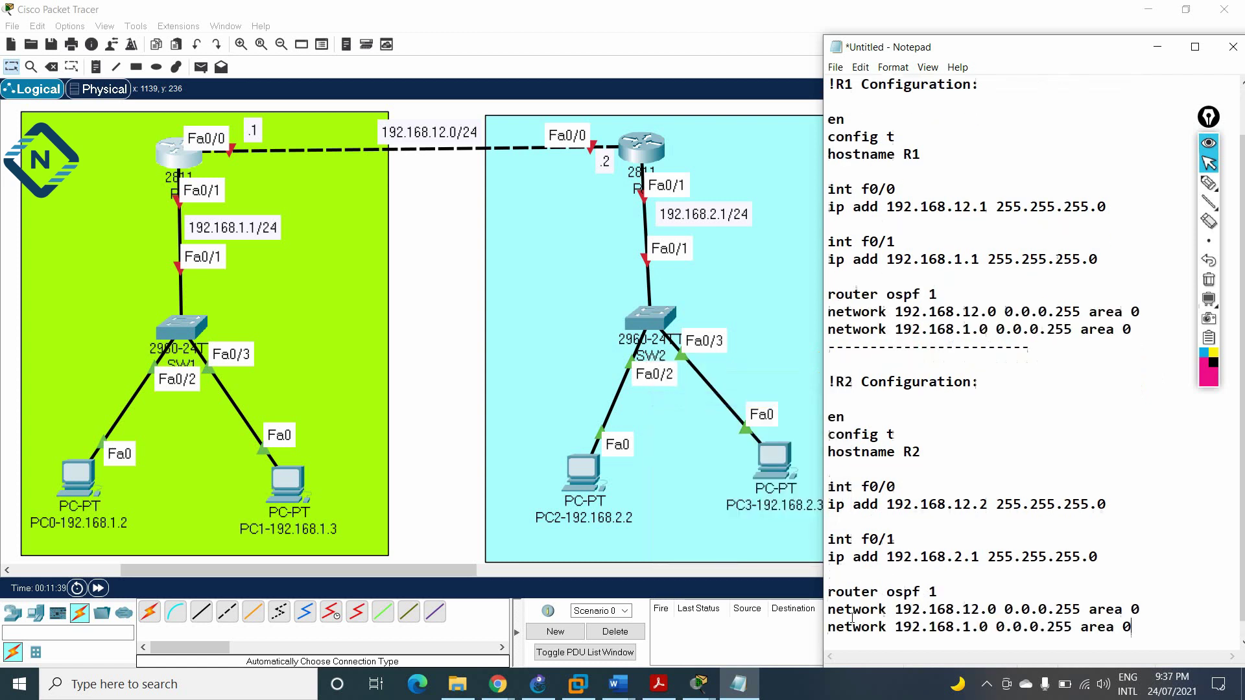
Change the last network statement in the R2 block to 192.168.2.0 and shift the Notepad window slightly upward.
{"action": "scroll", "coordinate": [945, 536], "scroll_direction": "down", "scroll_amount": 1}
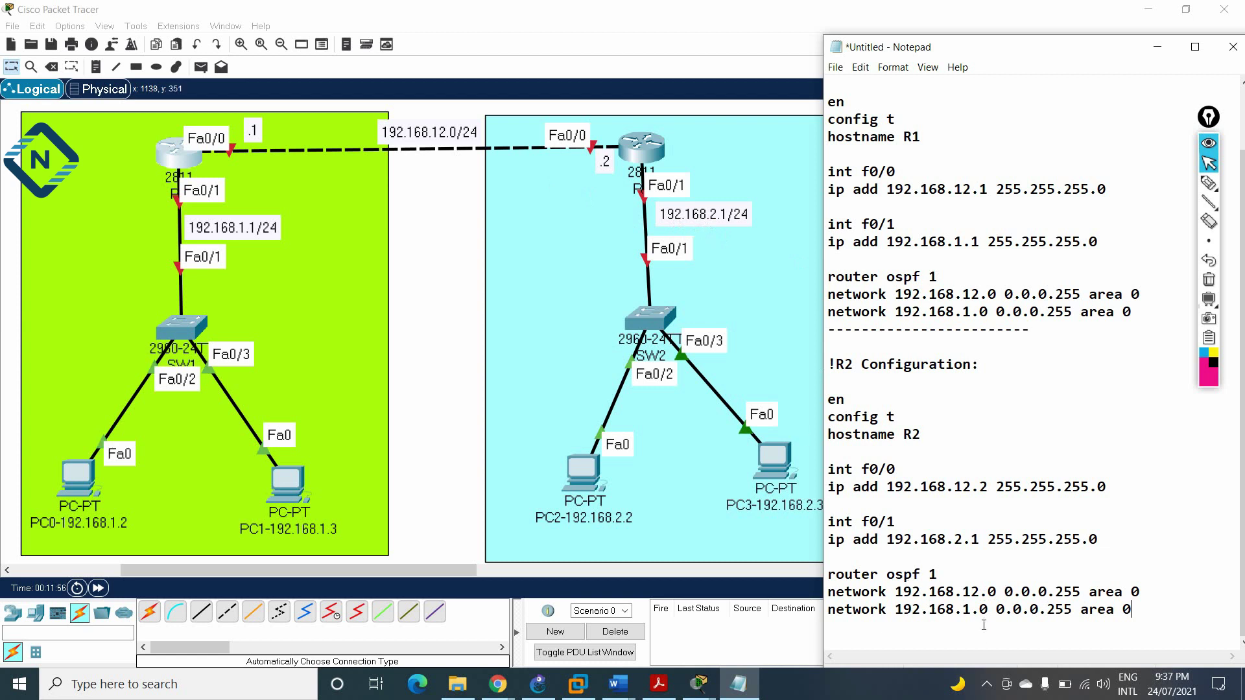
{"action": "double_click", "coordinate": [966, 610]}
{"action": "type", "text": "2"}
{"action": "left_click_drag", "start_coordinate": [988, 611], "coordinate": [1072, 616]}
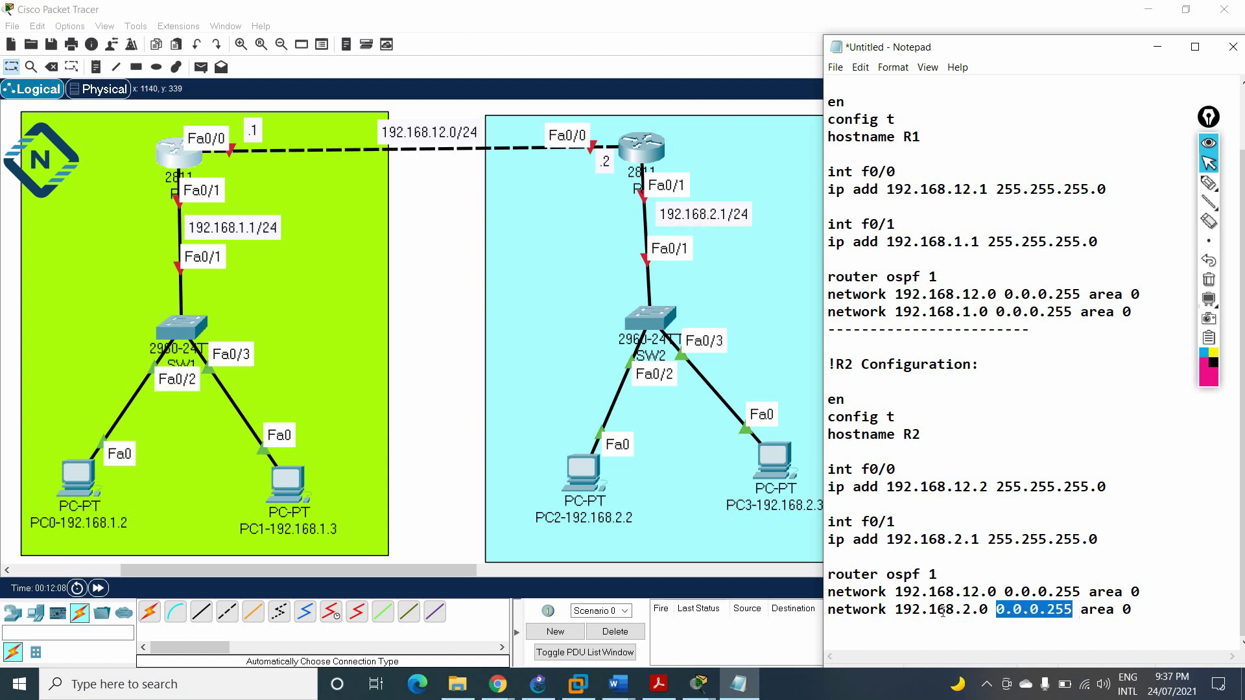
{"action": "left_click_drag", "start_coordinate": [1115, 618], "coordinate": [1131, 592]}
{"action": "left_click", "coordinate": [1131, 610]}
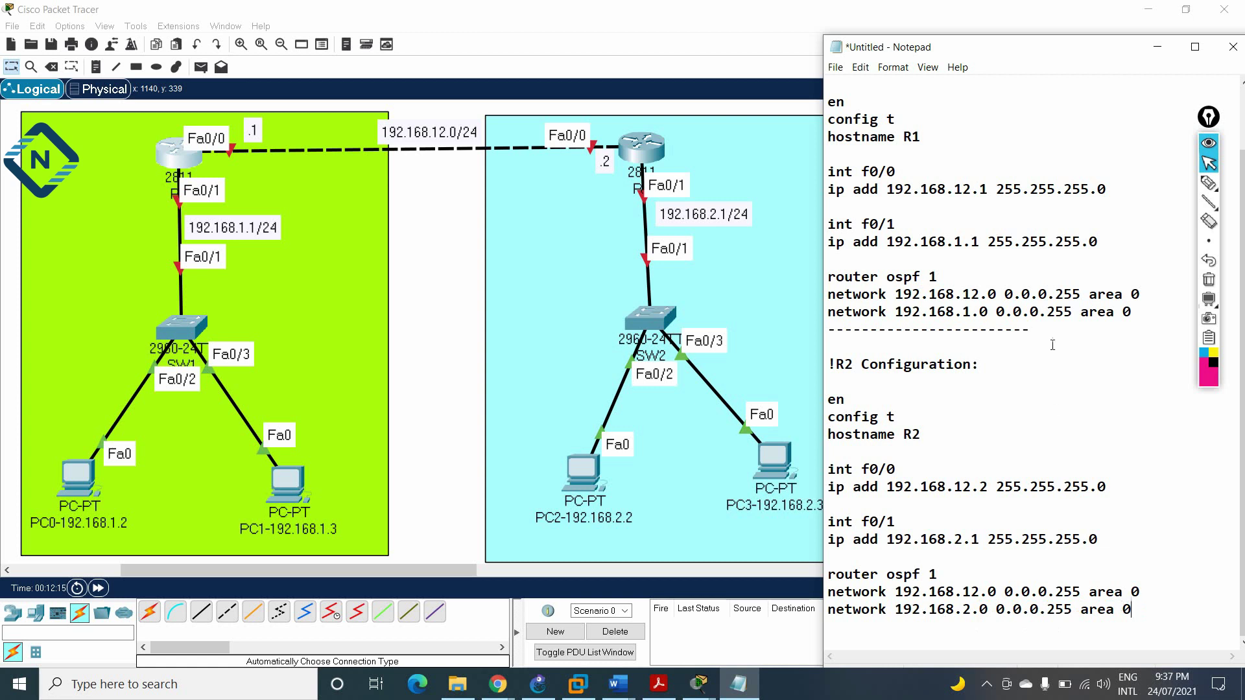
{"action": "left_click_drag", "start_coordinate": [1026, 53], "coordinate": [1022, 32]}
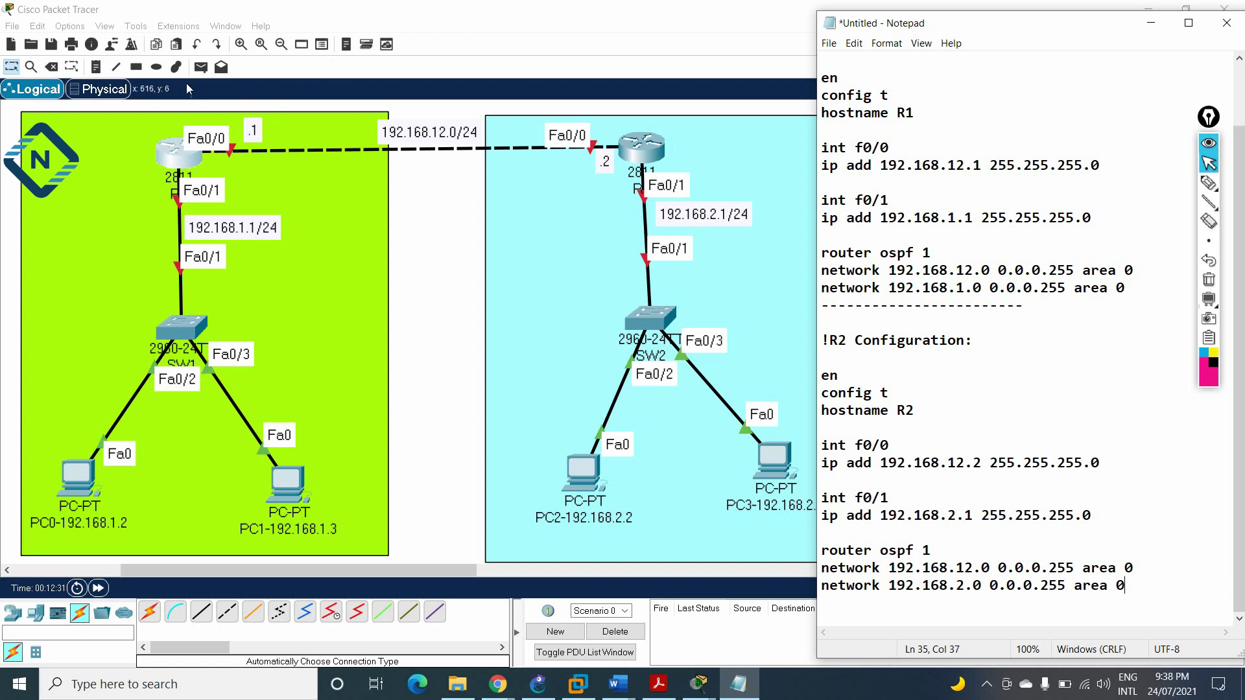
Draw a large unfilled ellipse with a black outline around both branches in Packet Tracer, then close the drawing palette.
{"action": "left_click", "coordinate": [156, 66]}
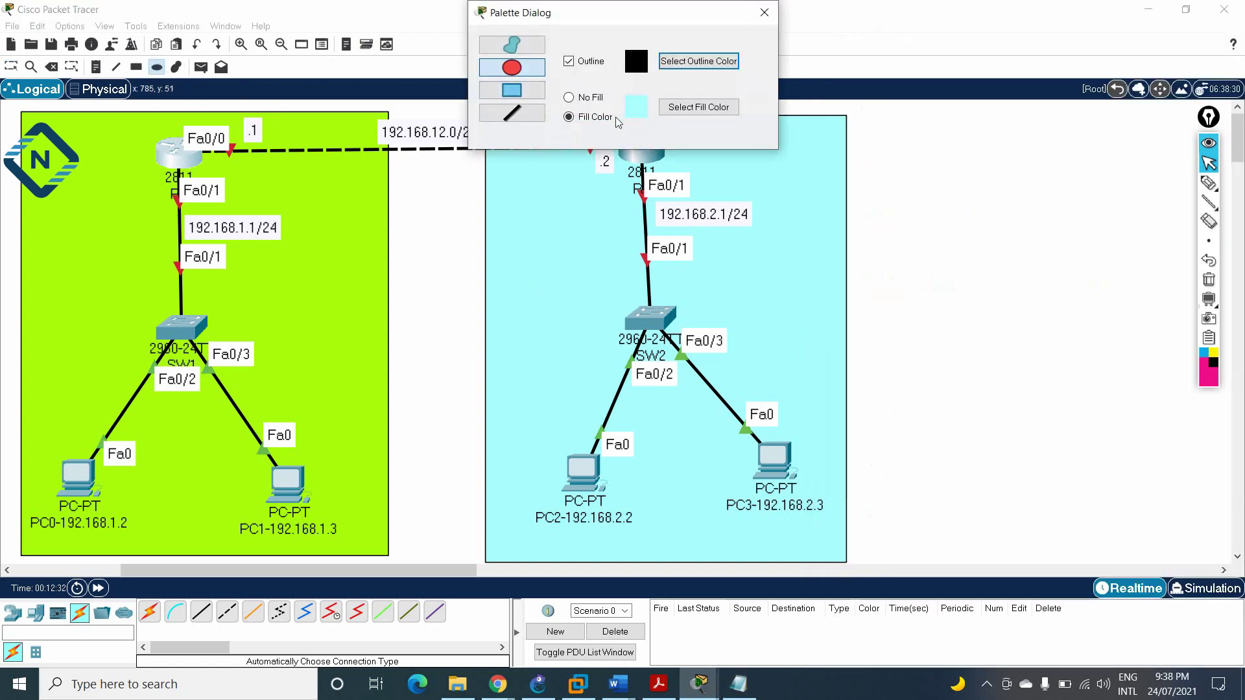
{"action": "left_click", "coordinate": [569, 98]}
{"action": "left_click", "coordinate": [725, 114]}
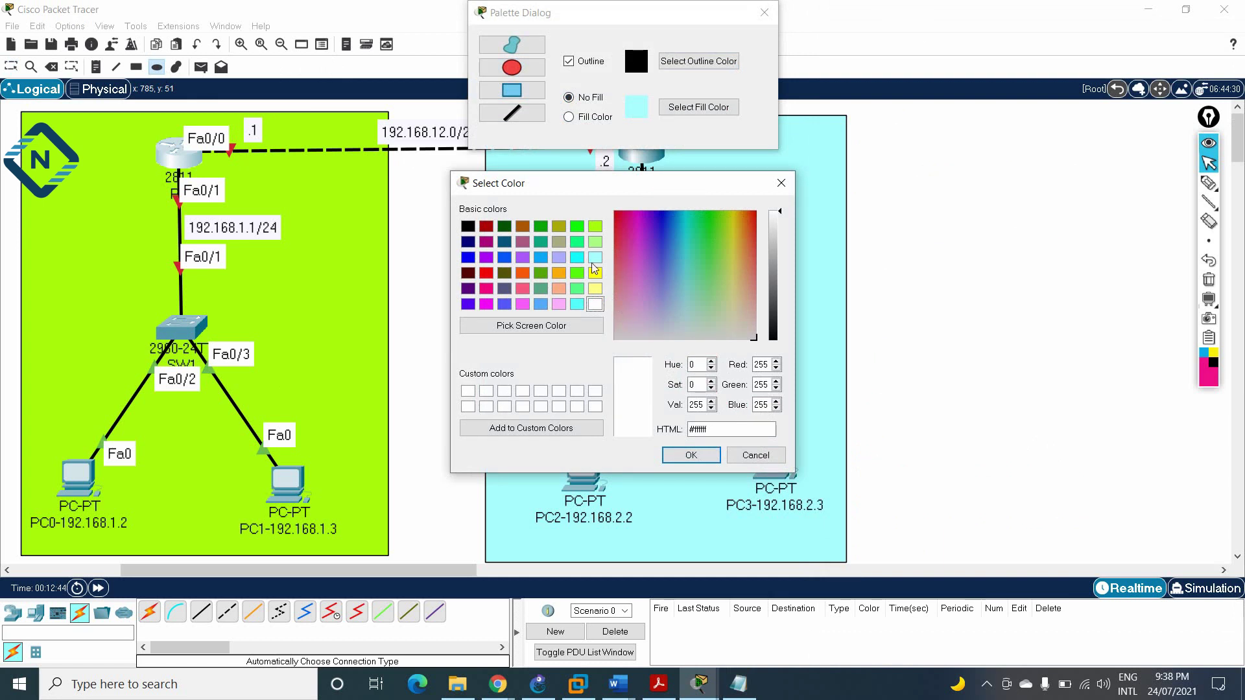
{"action": "left_click", "coordinate": [782, 183]}
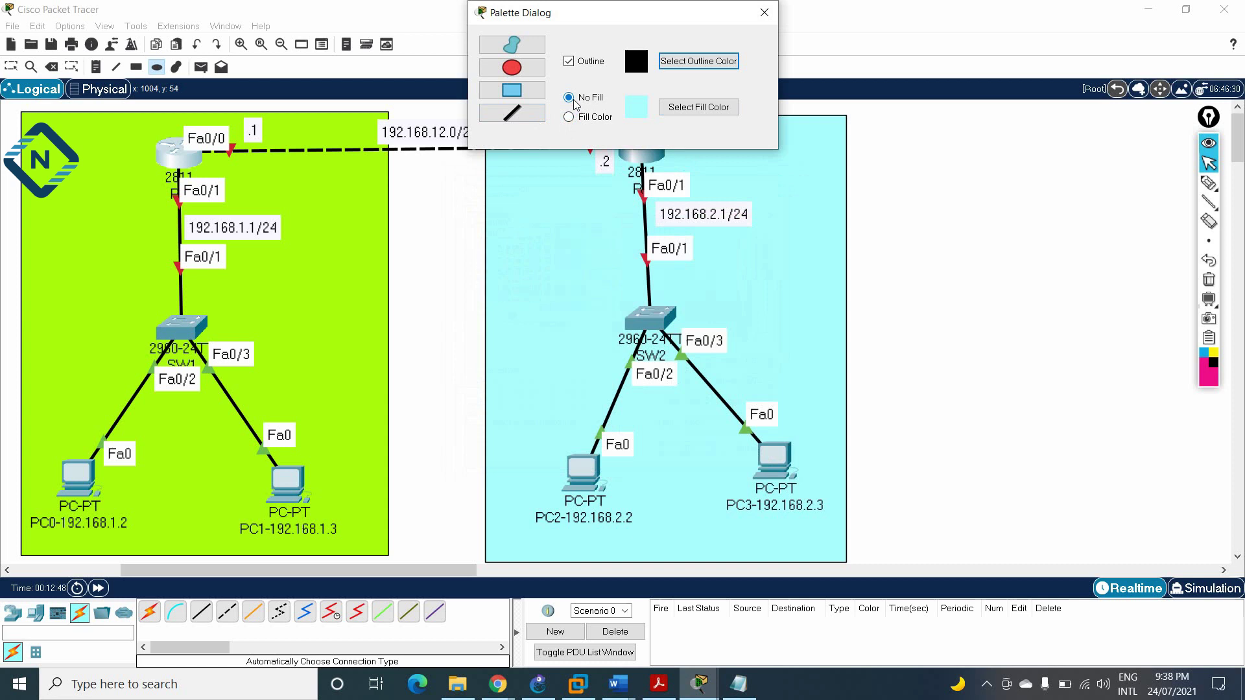
{"action": "left_click", "coordinate": [718, 109]}
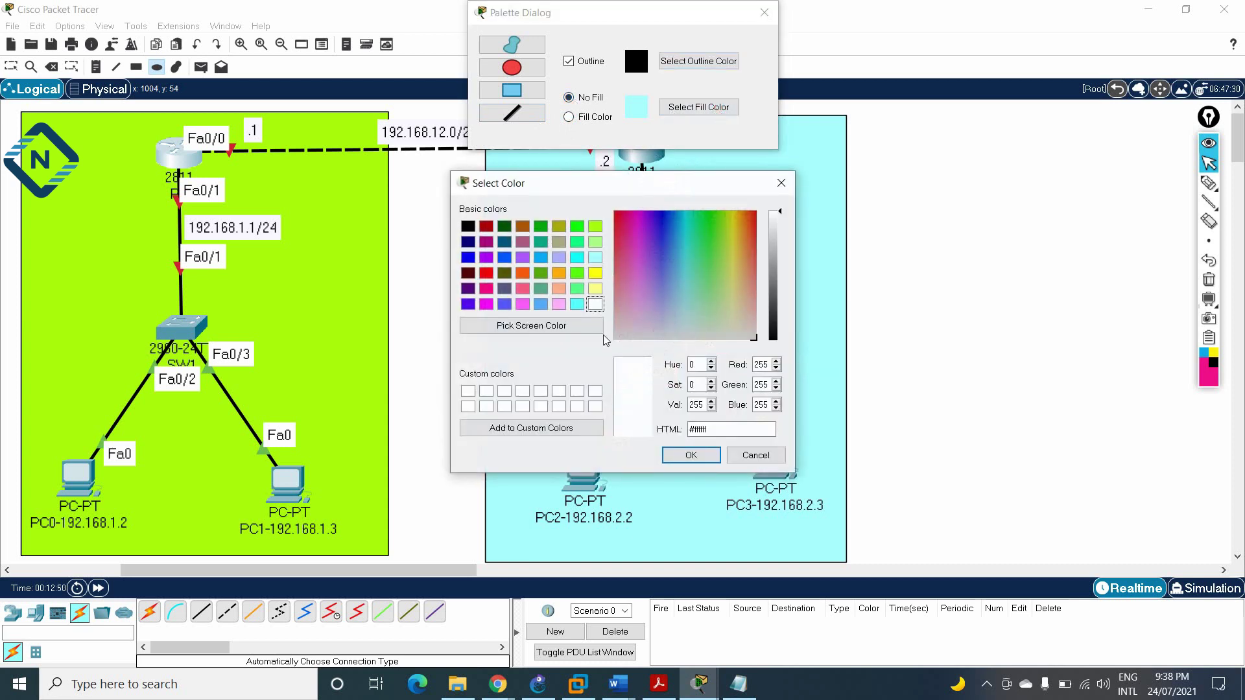
{"action": "left_click", "coordinate": [691, 454]}
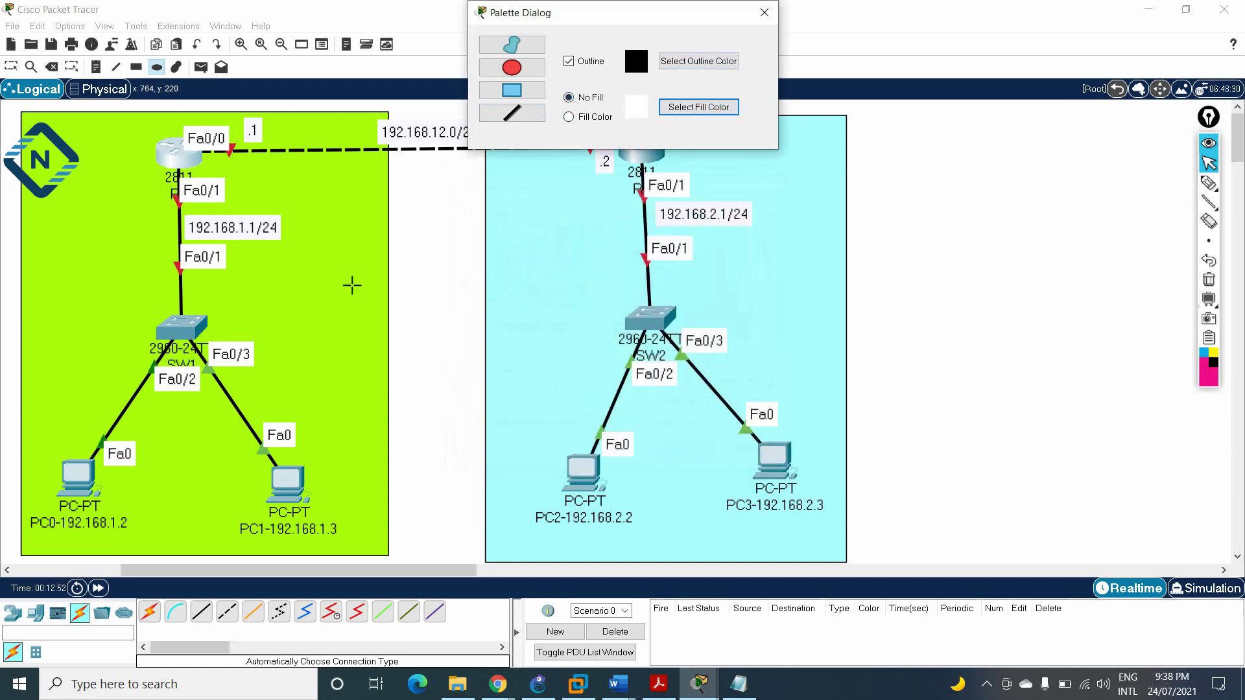
{"action": "mouse_move", "coordinate": [4, 102]}
{"action": "left_mouse_down"}
{"action": "mouse_move", "coordinate": [26, 120]}
{"action": "mouse_move", "coordinate": [486, 236]}
{"action": "mouse_move", "coordinate": [931, 282]}
{"action": "mouse_move", "coordinate": [990, 565]}
{"action": "left_mouse_up"}
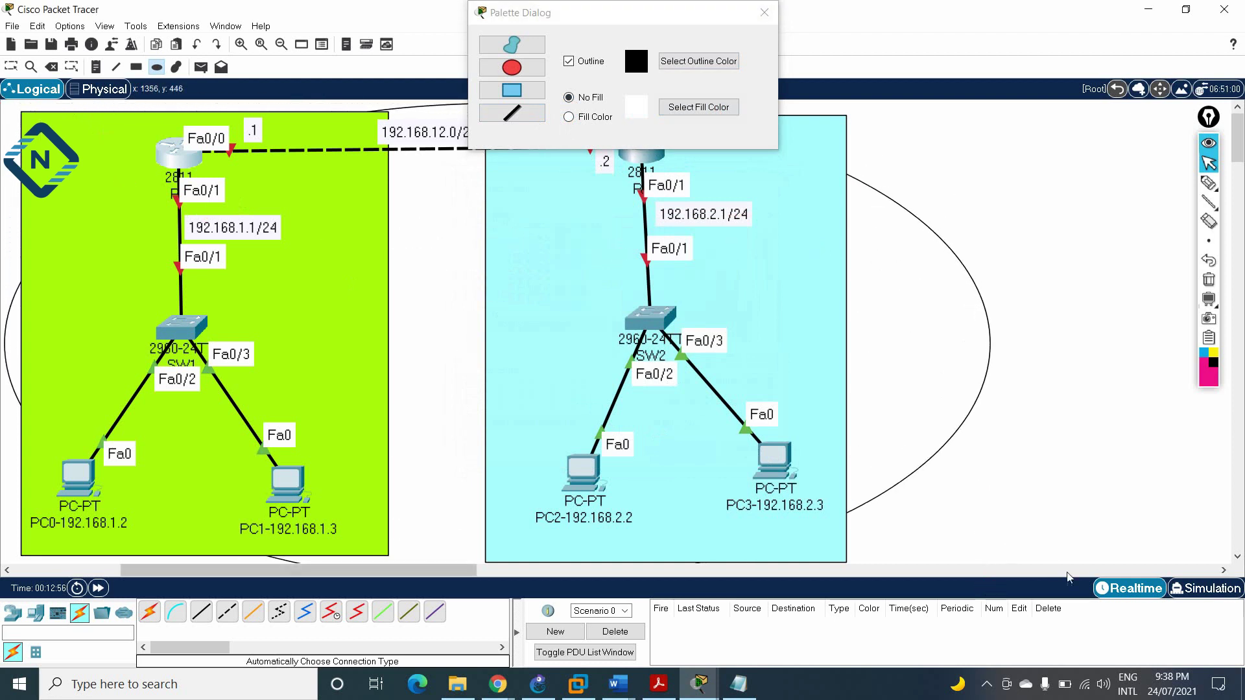
{"action": "left_click", "coordinate": [765, 13]}
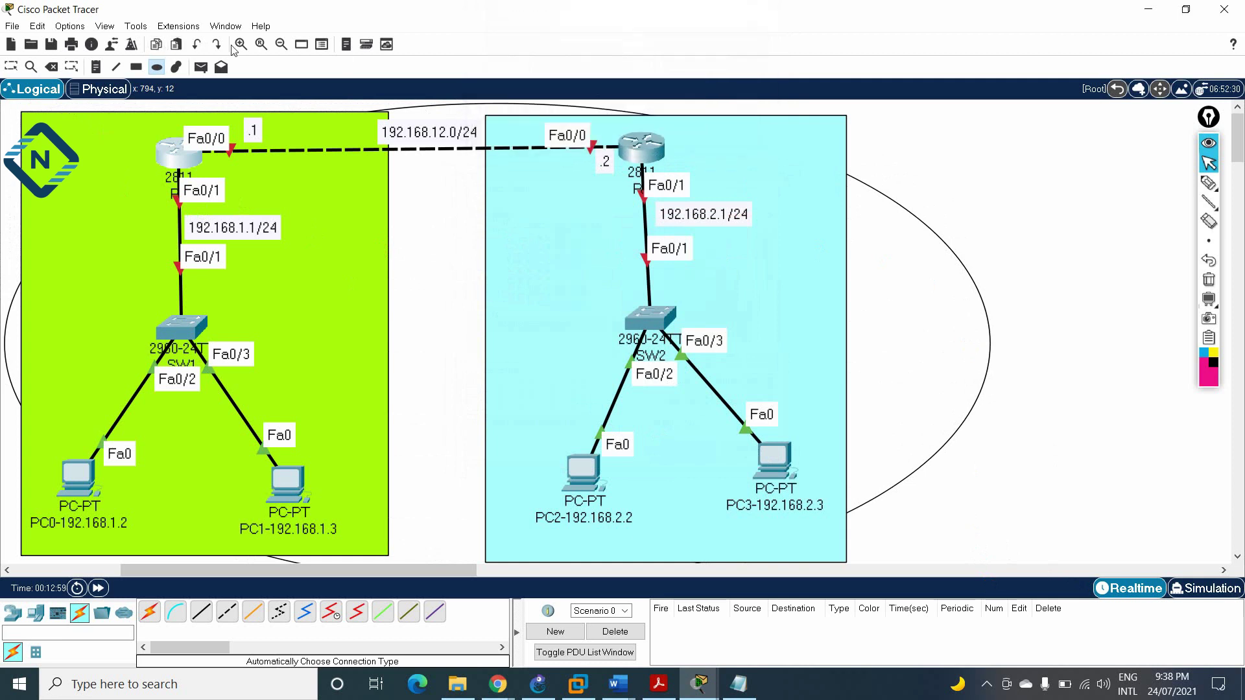
Move the ellipse so that it is centred around the two branch rectangles.
{"action": "left_click", "coordinate": [281, 44]}
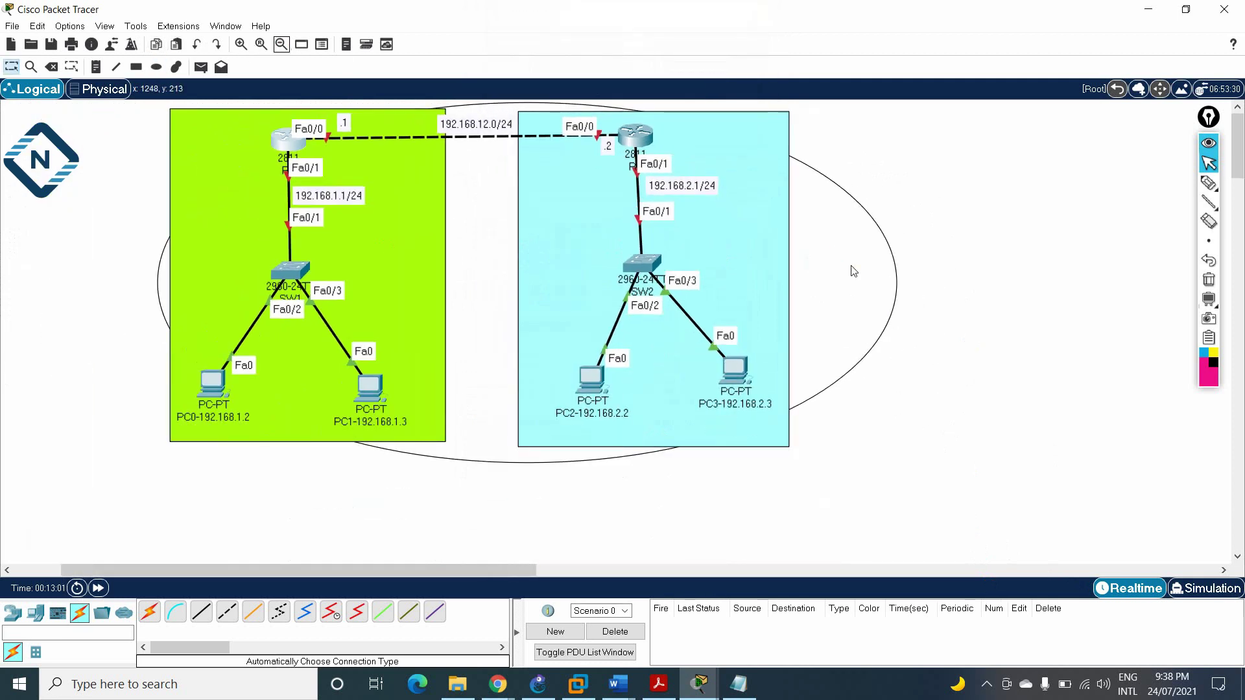
{"action": "left_click", "coordinate": [912, 308]}
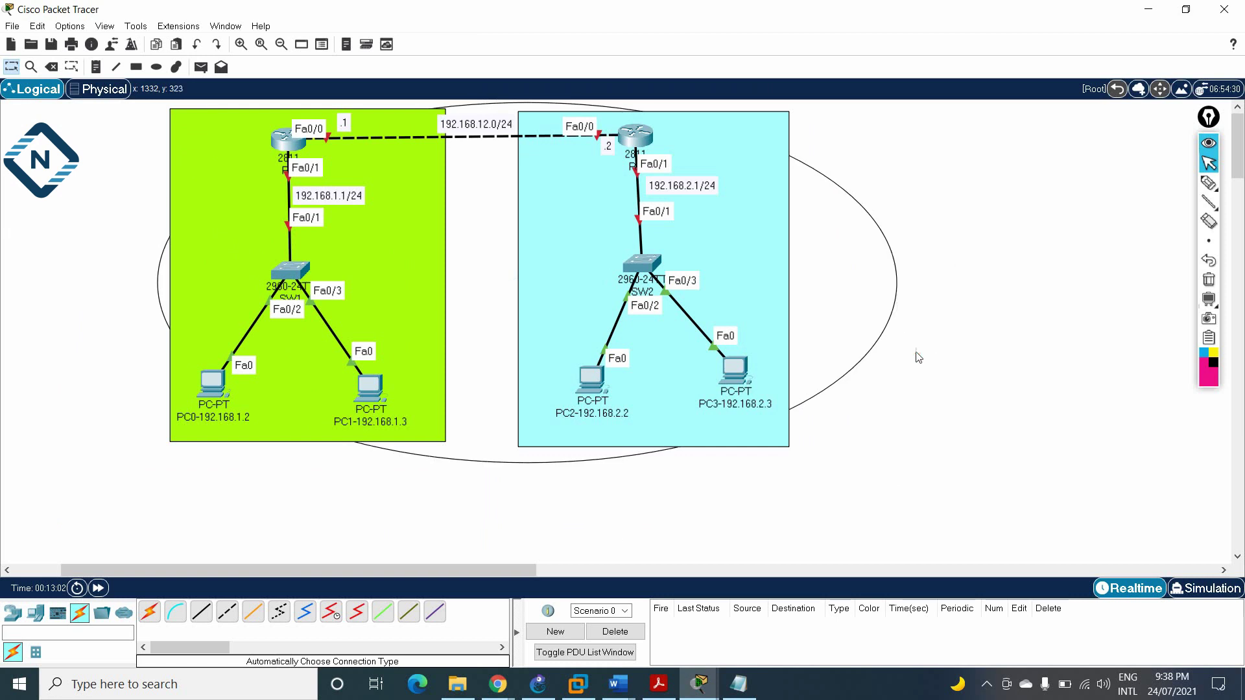
{"action": "left_click_drag", "start_coordinate": [830, 299], "coordinate": [769, 298]}
{"action": "left_click", "coordinate": [939, 385]}
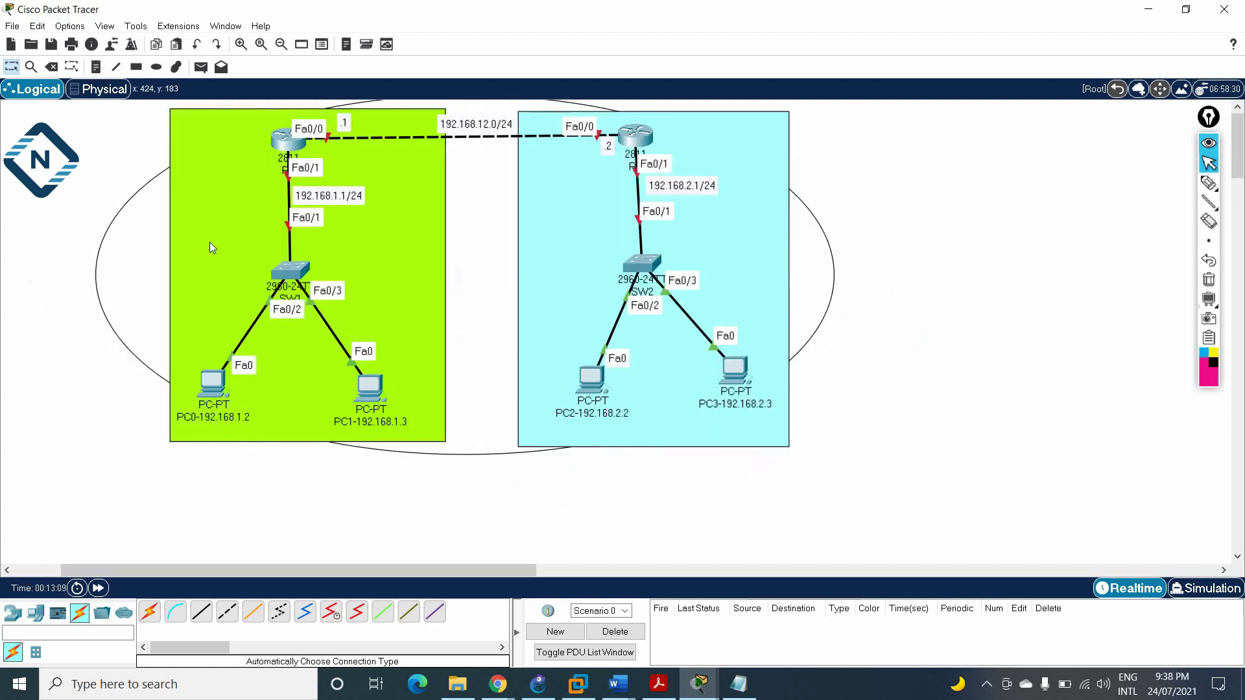
Place a text note reading Area0 between the two branch rectangles and return to the selection tool.
{"action": "left_click", "coordinate": [96, 67]}
{"action": "left_click", "coordinate": [461, 277]}
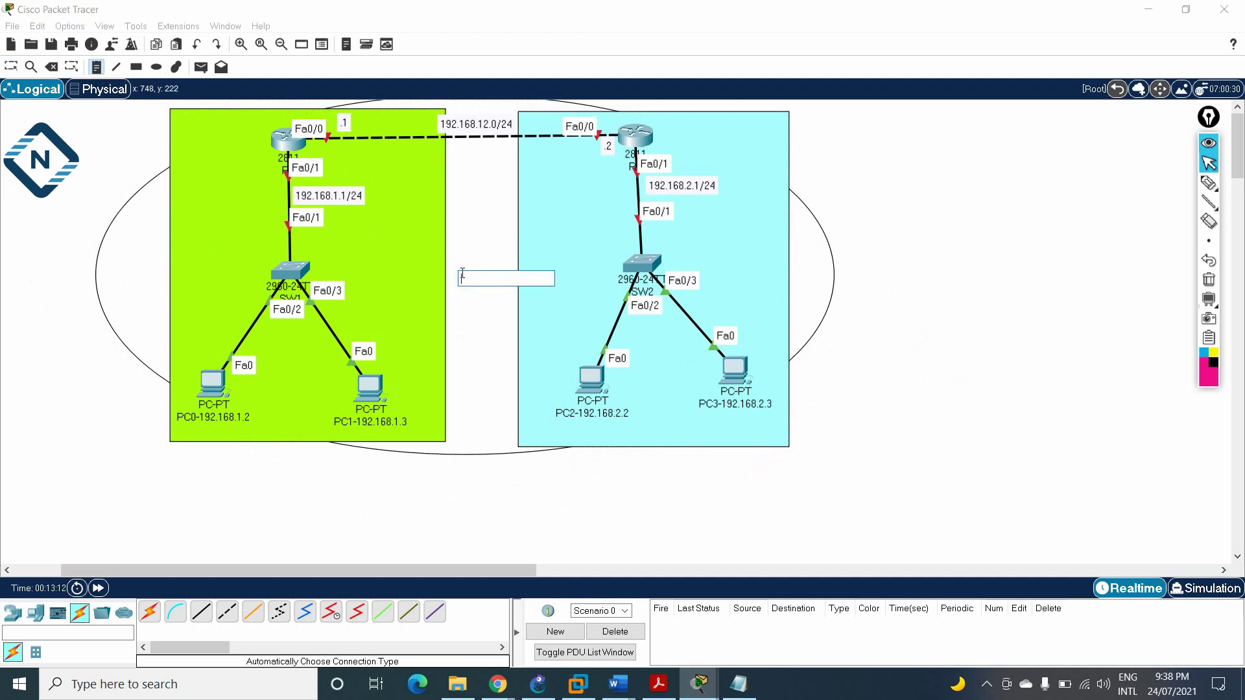
{"action": "type", "text": "ARea"}
{"action": "left_click", "coordinate": [956, 317]}
{"action": "left_click", "coordinate": [11, 67]}
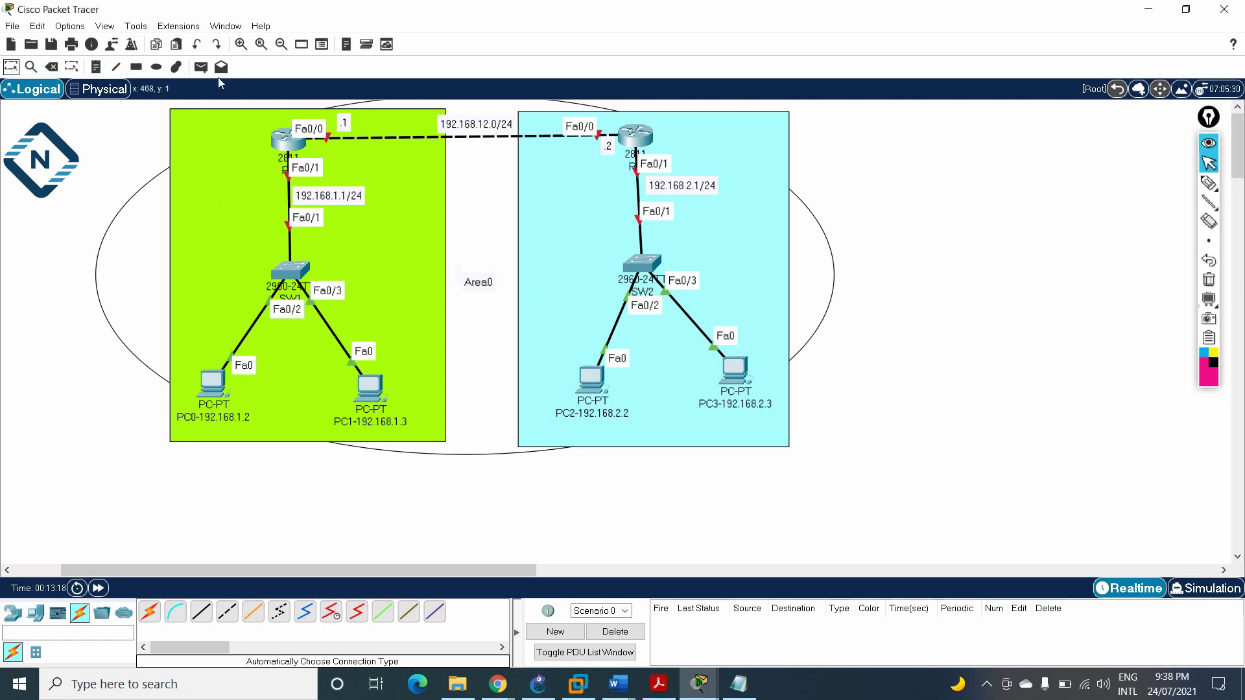
{"action": "left_click", "coordinate": [240, 43]}
{"action": "left_click", "coordinate": [241, 43]}
{"action": "left_click", "coordinate": [241, 44]}
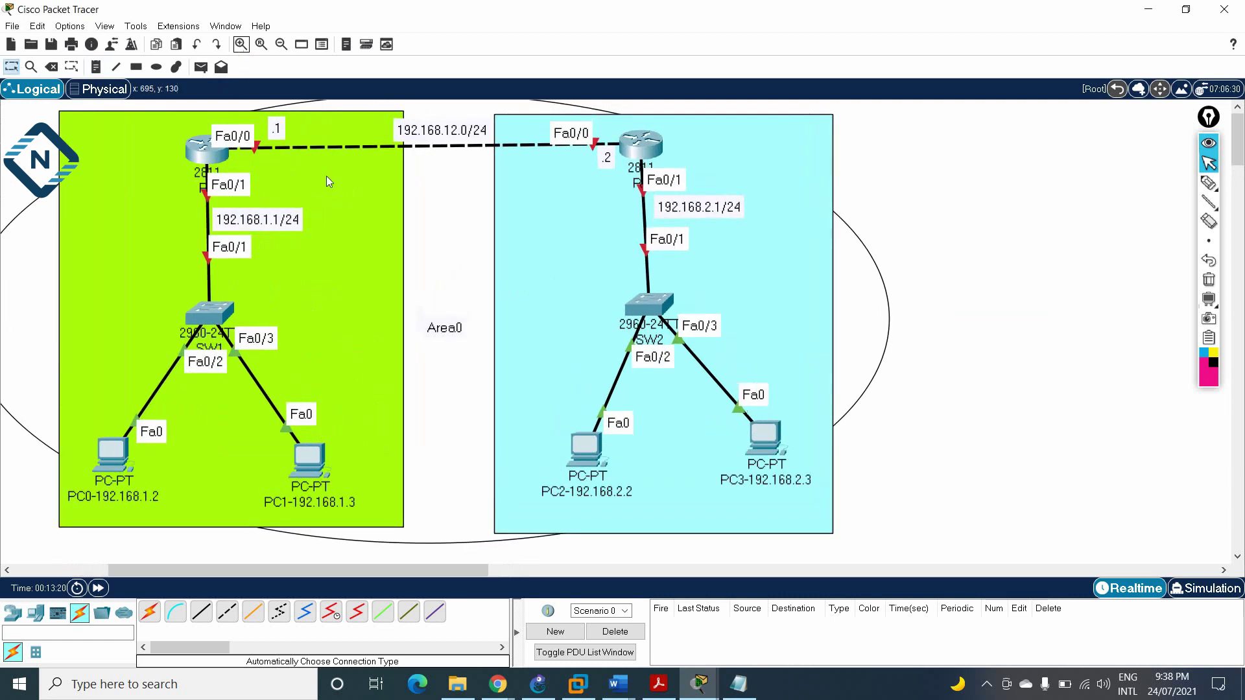
Copy R1's router ospf 1 block with its two network lines from Notepad and open router R1's command line.
{"action": "left_click", "coordinate": [738, 685]}
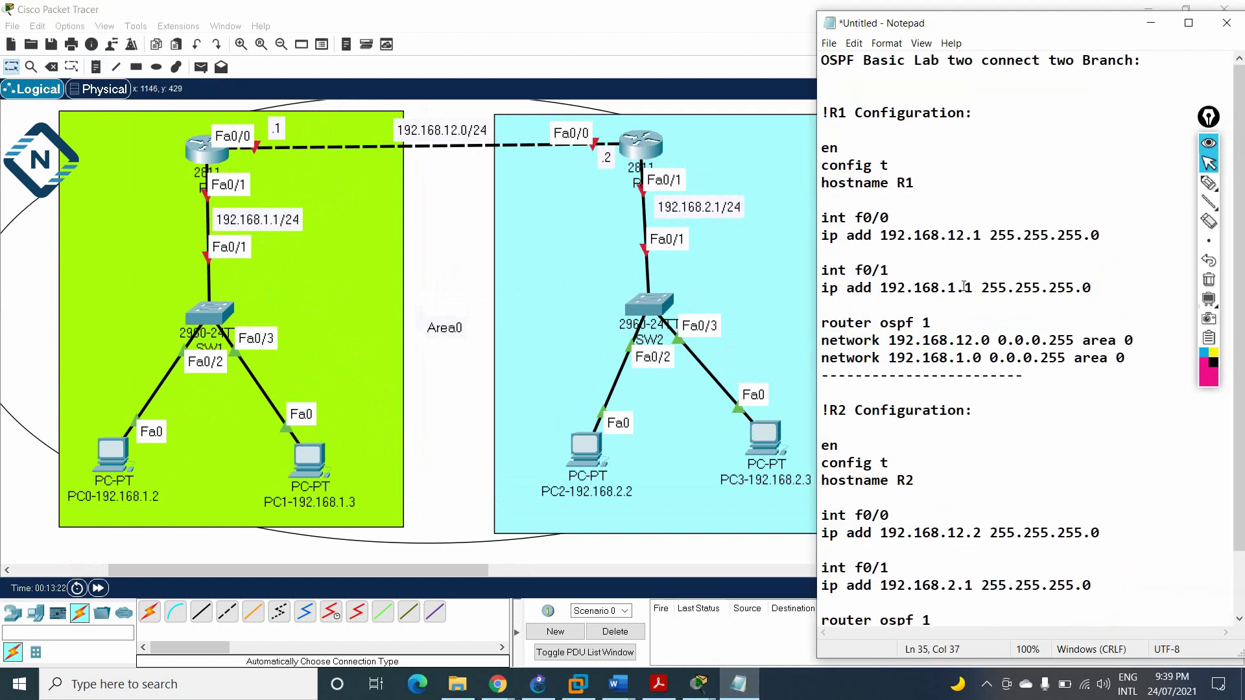
{"action": "left_click_drag", "start_coordinate": [1134, 360], "coordinate": [816, 318]}
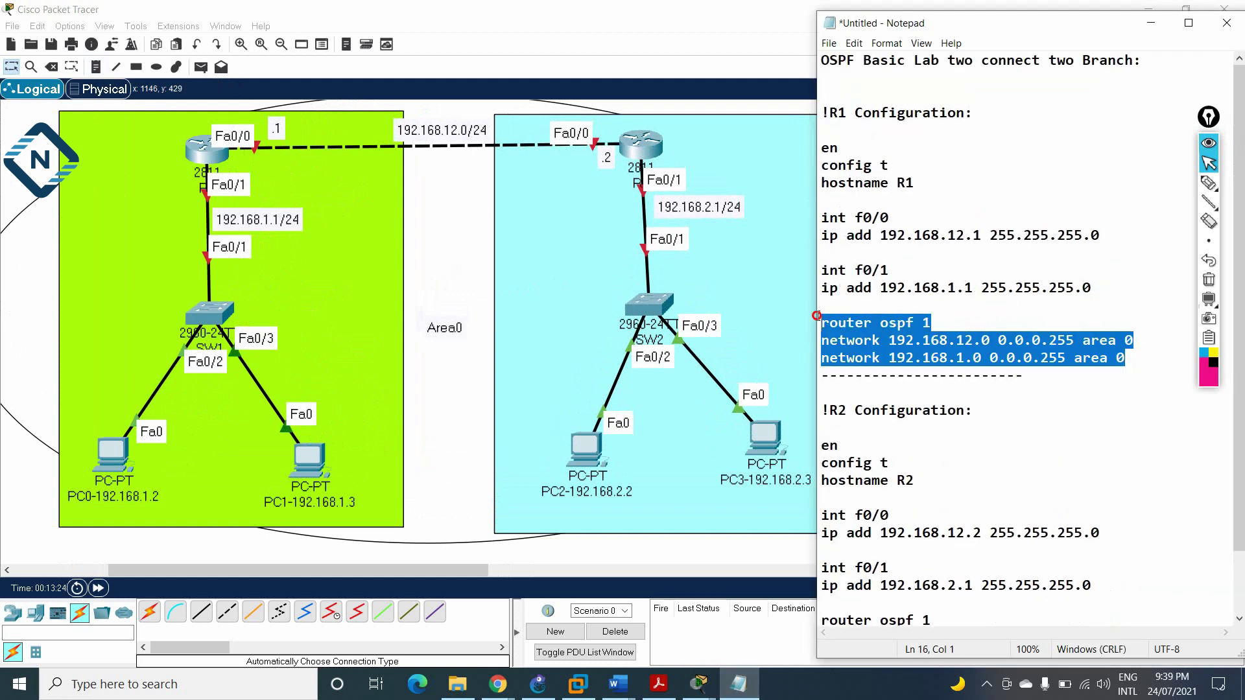
{"action": "right_click", "coordinate": [851, 327]}
{"action": "left_click", "coordinate": [802, 371]}
{"action": "left_click", "coordinate": [195, 151]}
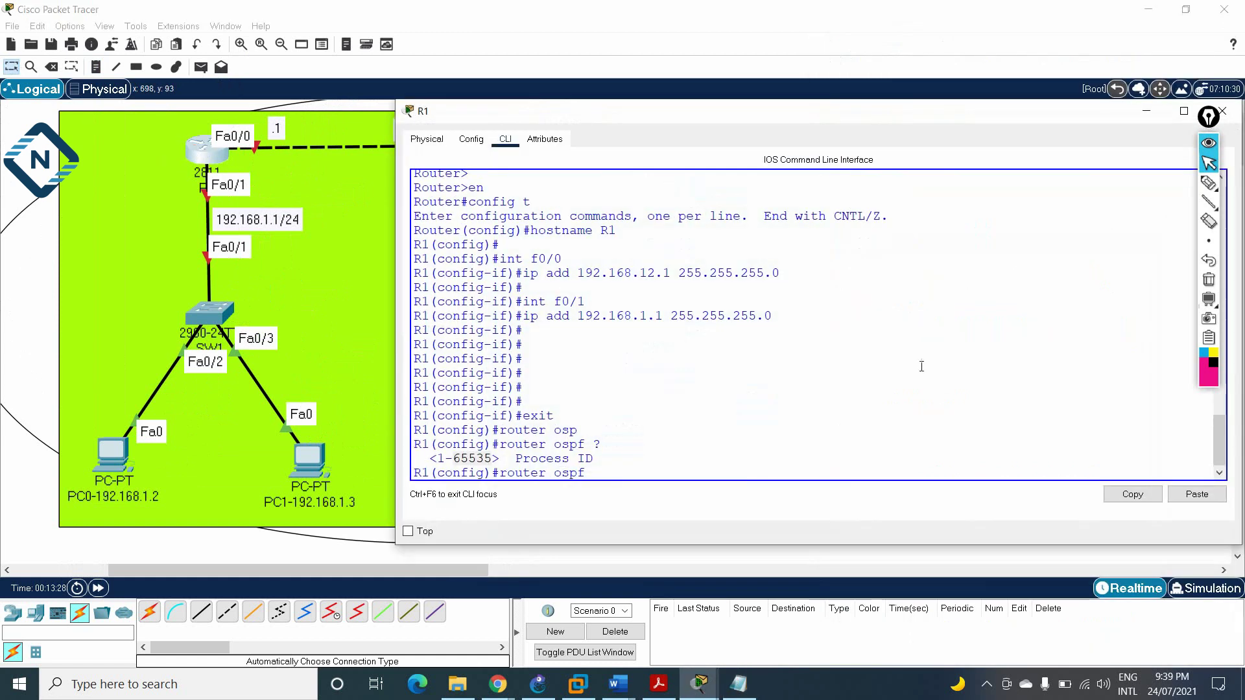
Get past the incomplete router ospf command to fresh R1 prompts, then paste and run the copied OSPF process 1 block.
{"action": "key", "text": "Return"}
{"action": "key", "text": "Return"}
{"action": "key", "text": "Return"}
{"action": "key", "text": "Return"}
{"action": "key", "text": "Return"}
{"action": "key", "text": "Return"}
{"action": "key", "text": "Return"}
{"action": "key", "text": "Return"}
{"action": "key", "text": "Return"}
{"action": "key", "text": "Return"}
{"action": "key", "text": "Return"}
{"action": "key", "text": "Return"}
{"action": "key", "text": "Return"}
{"action": "key", "text": "Return"}
{"action": "key", "text": "Return"}
{"action": "key", "text": "Return"}
{"action": "key", "text": "Return"}
{"action": "key", "text": "Return"}
{"action": "key", "text": "Return"}
{"action": "key", "text": "Return"}
{"action": "key", "text": "Return"}
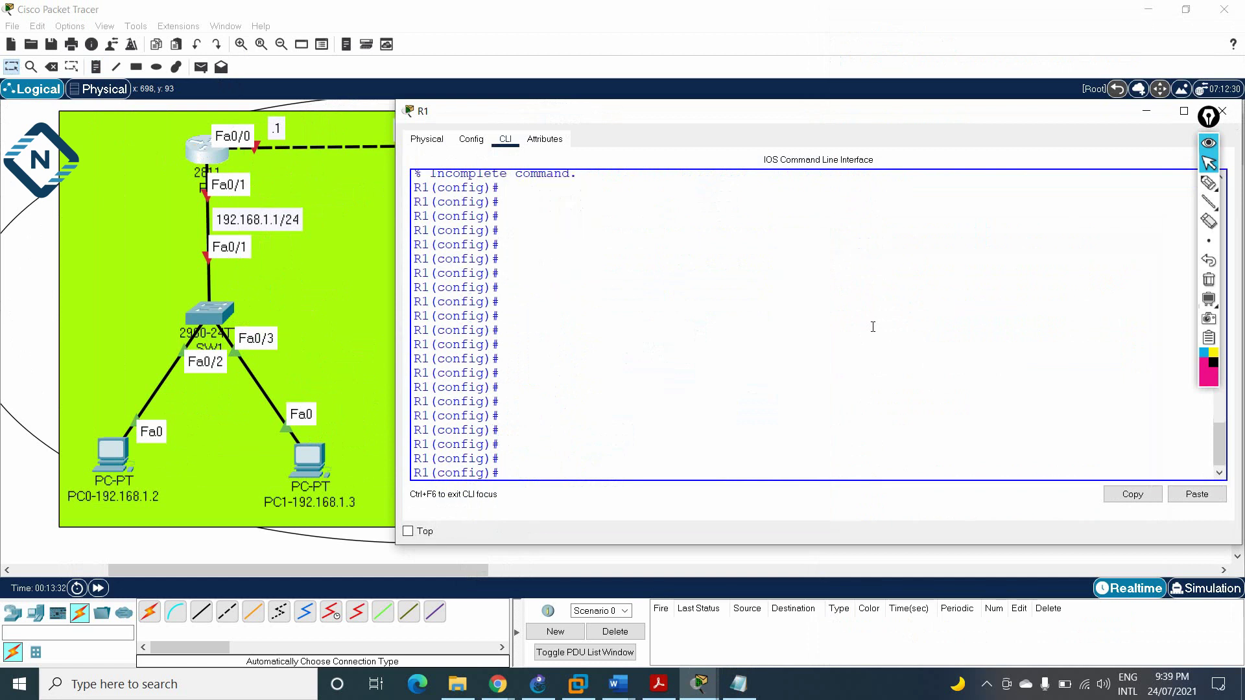
{"action": "right_click", "coordinate": [848, 310]}
{"action": "left_click", "coordinate": [867, 338]}
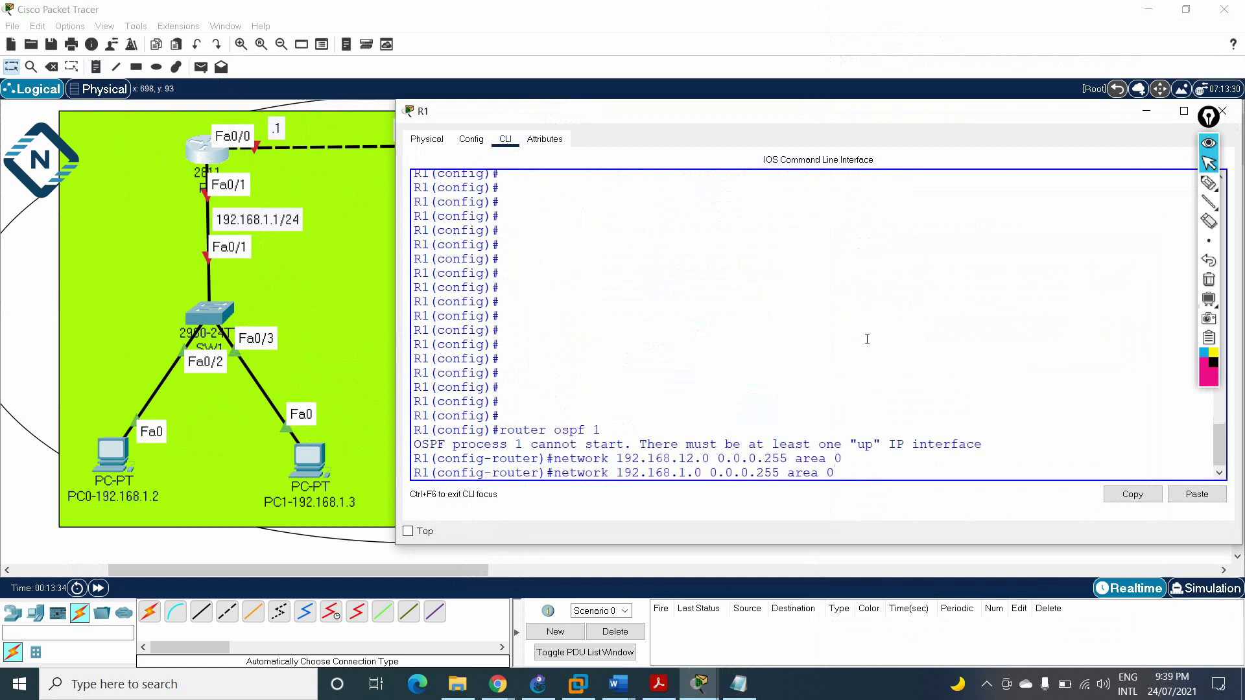
{"action": "key", "text": "Return"}
{"action": "key", "text": "Return"}
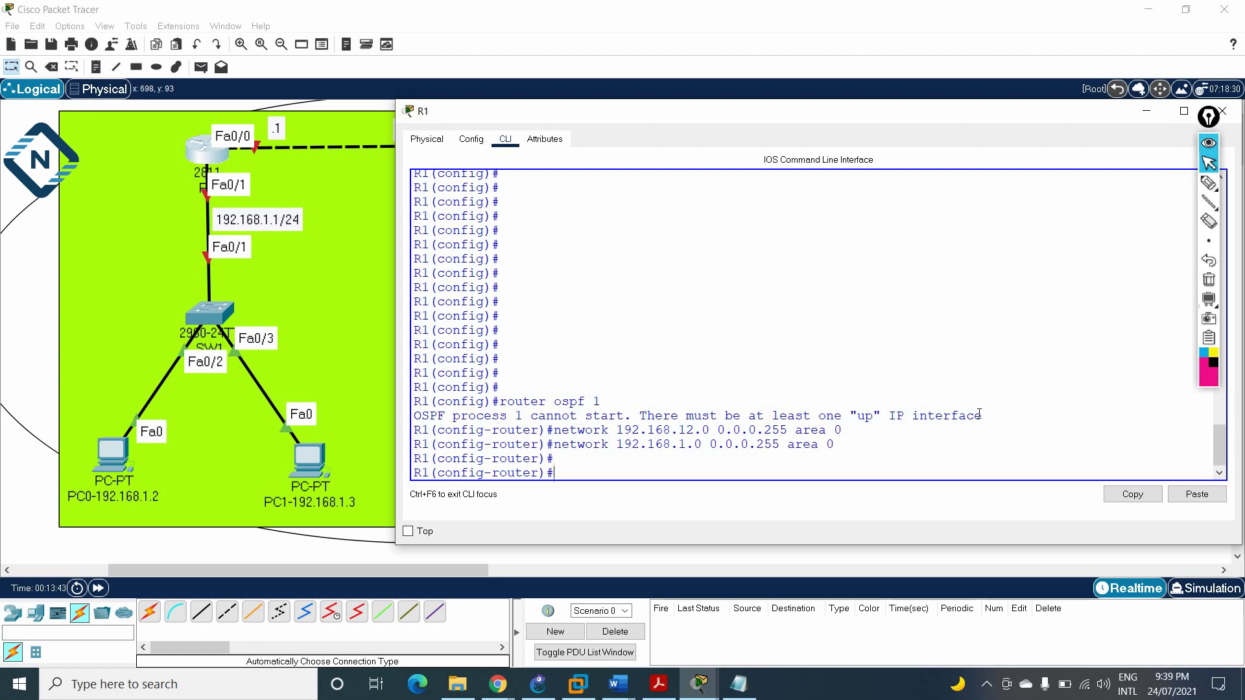
Switch to Notepad and add a no sh line under the f0/0 and f0/1 addresses in the R1 block.
{"action": "left_click", "coordinate": [738, 683]}
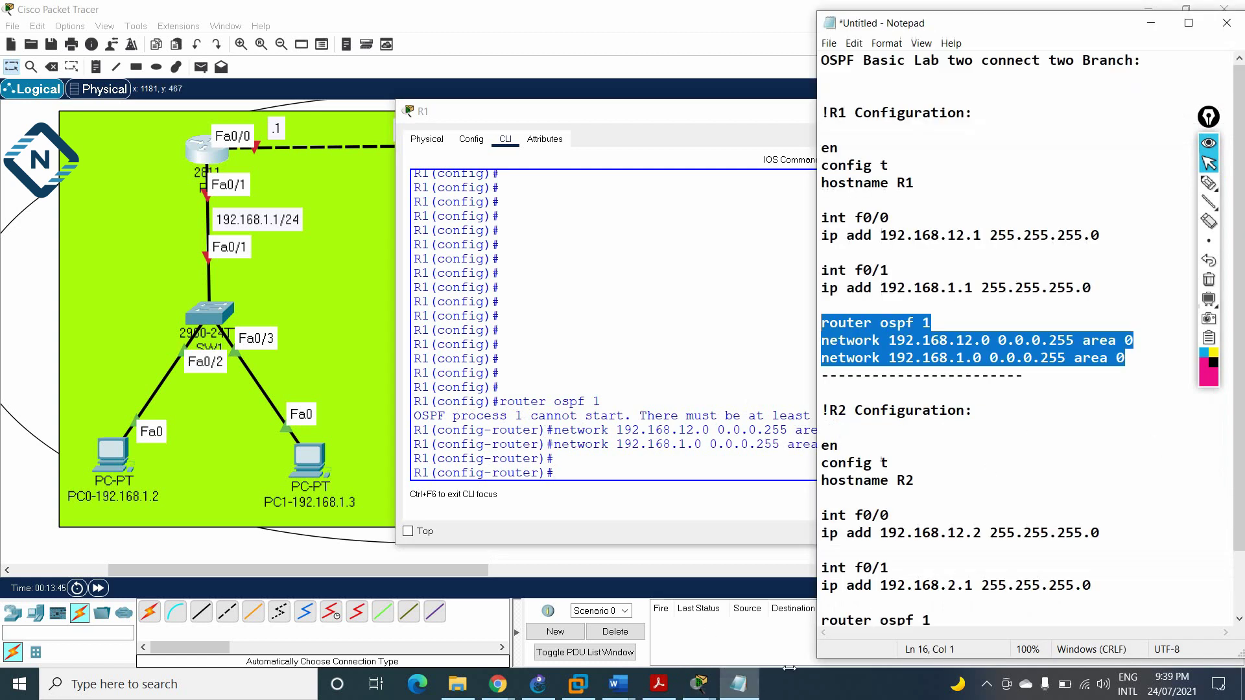
{"action": "left_click", "coordinate": [838, 253]}
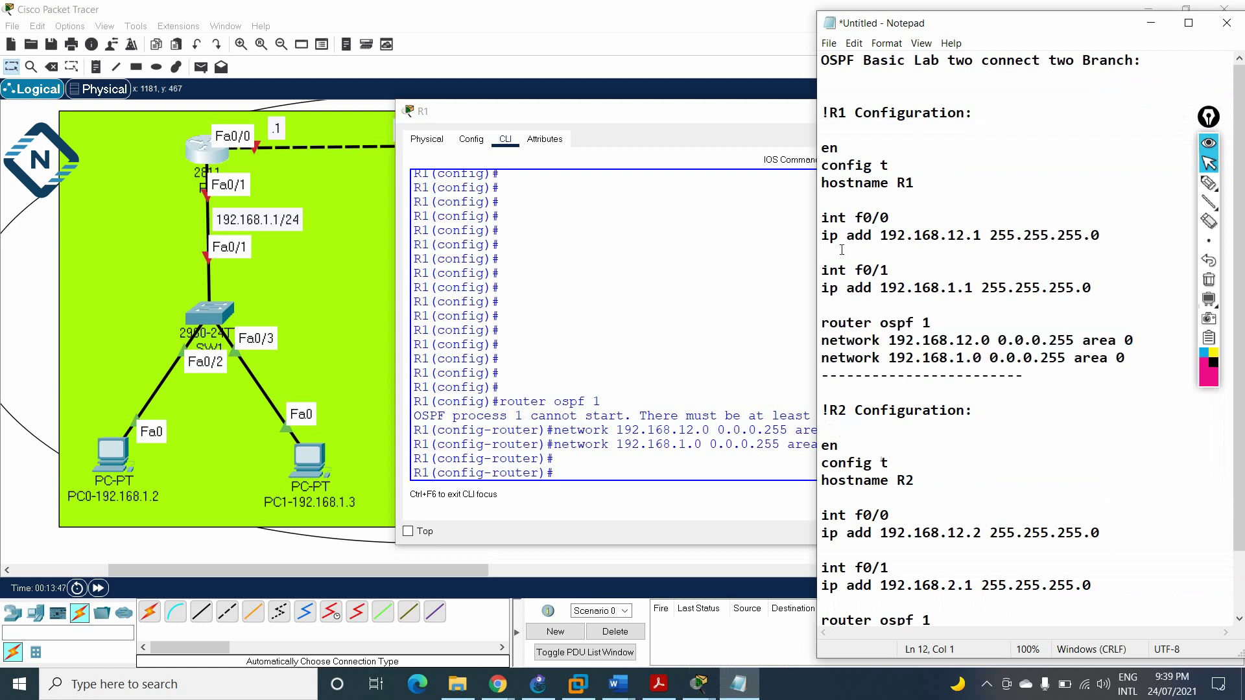
{"action": "type", "text": "no  sh"}
{"action": "key", "text": "Return"}
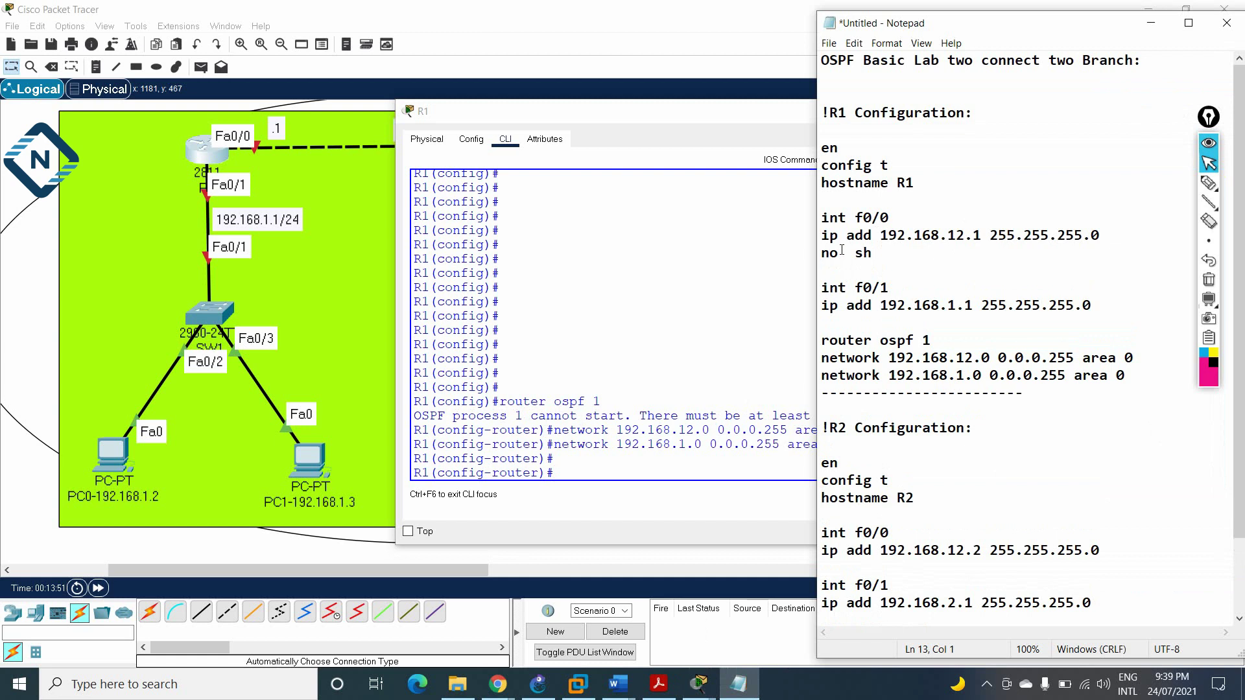
{"action": "type", "text": "no sh"}
{"action": "key", "text": "Return"}
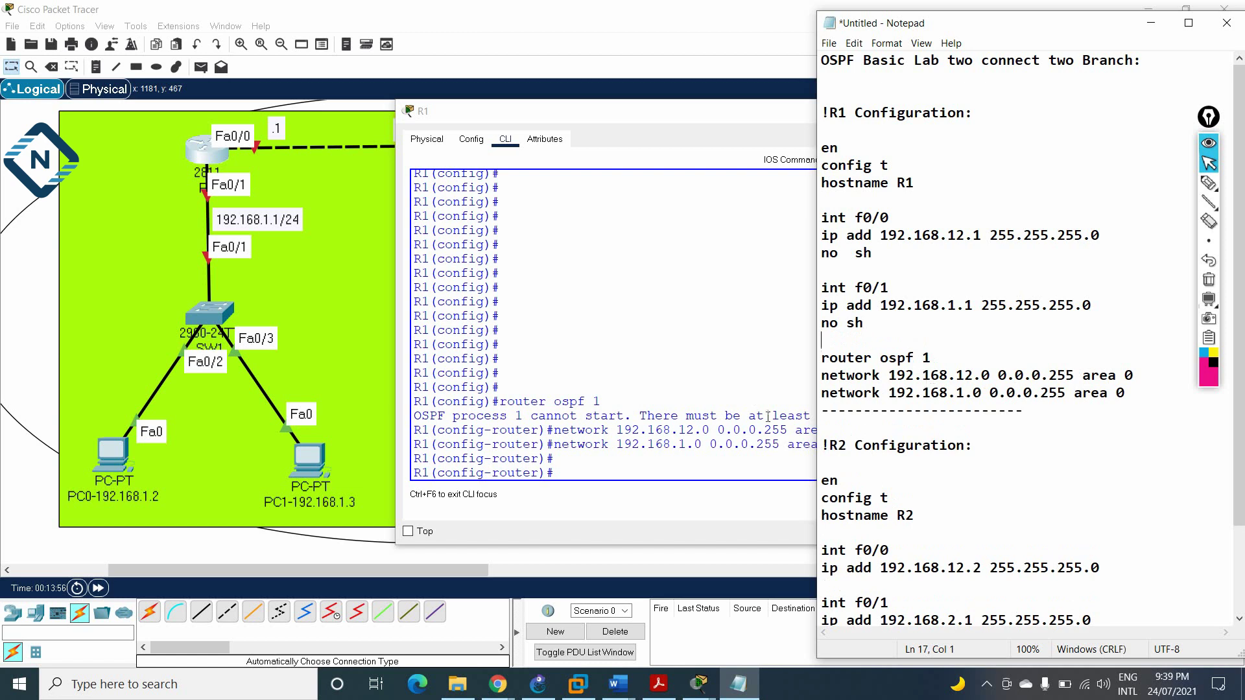
Add a no sh line under the f0/0 and f0/1 addresses in the R2 block.
{"action": "scroll", "coordinate": [901, 482], "scroll_direction": "down", "scroll_amount": 2}
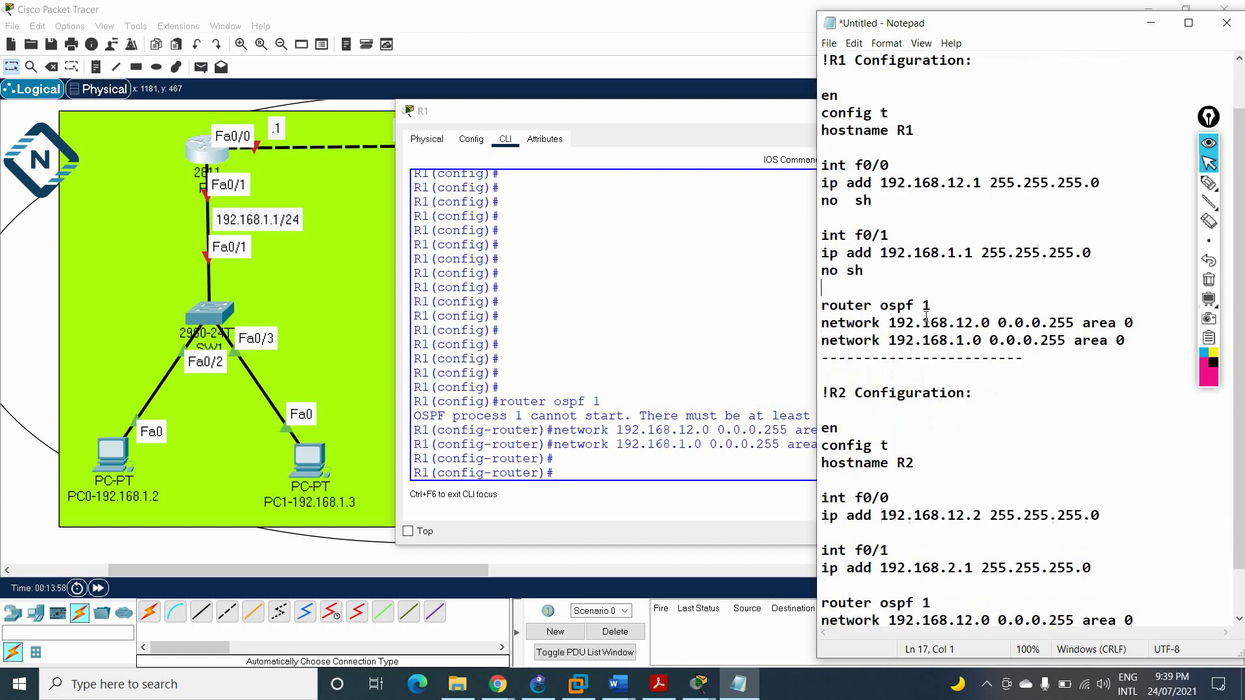
{"action": "type", "text": "no sh"}
{"action": "key", "text": "Return"}
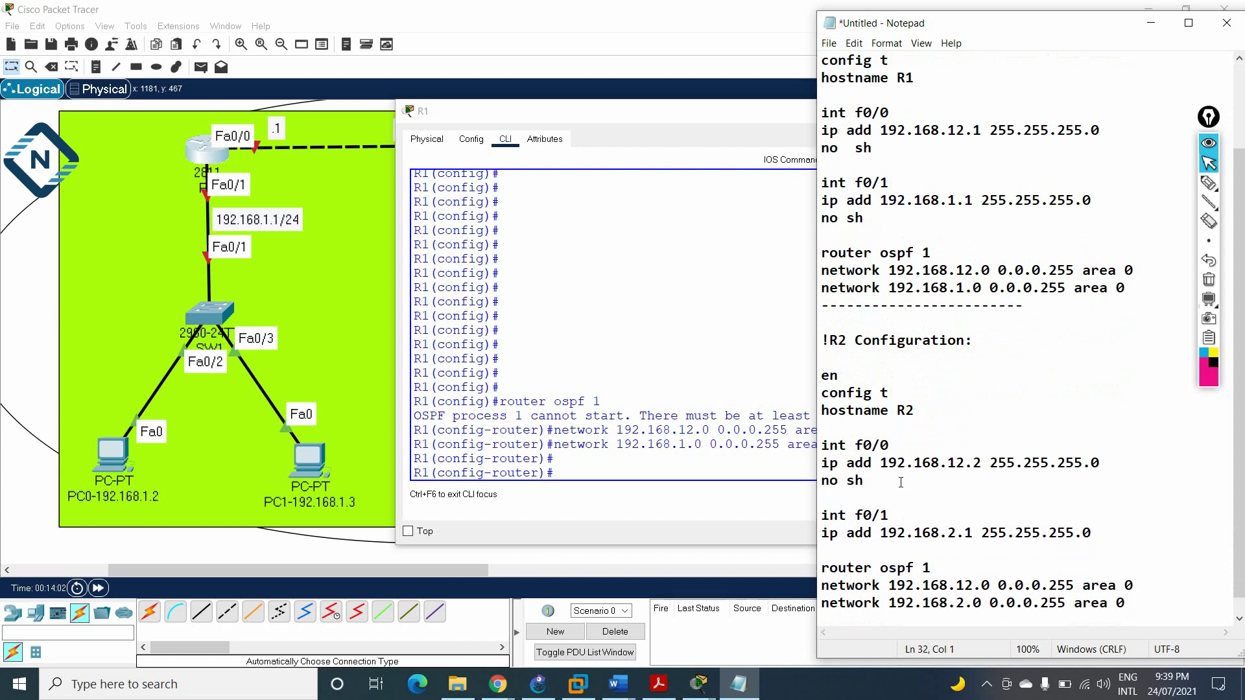
{"action": "left_click", "coordinate": [871, 551]}
{"action": "type", "text": "no sh"}
In R1's command line, leave OSPF router mode and enable interface f0/0 with no sh.
{"action": "left_click", "coordinate": [592, 357]}
{"action": "type", "text": "exit"}
{"action": "key", "text": "Return"}
{"action": "type", "text": "int f0/"}
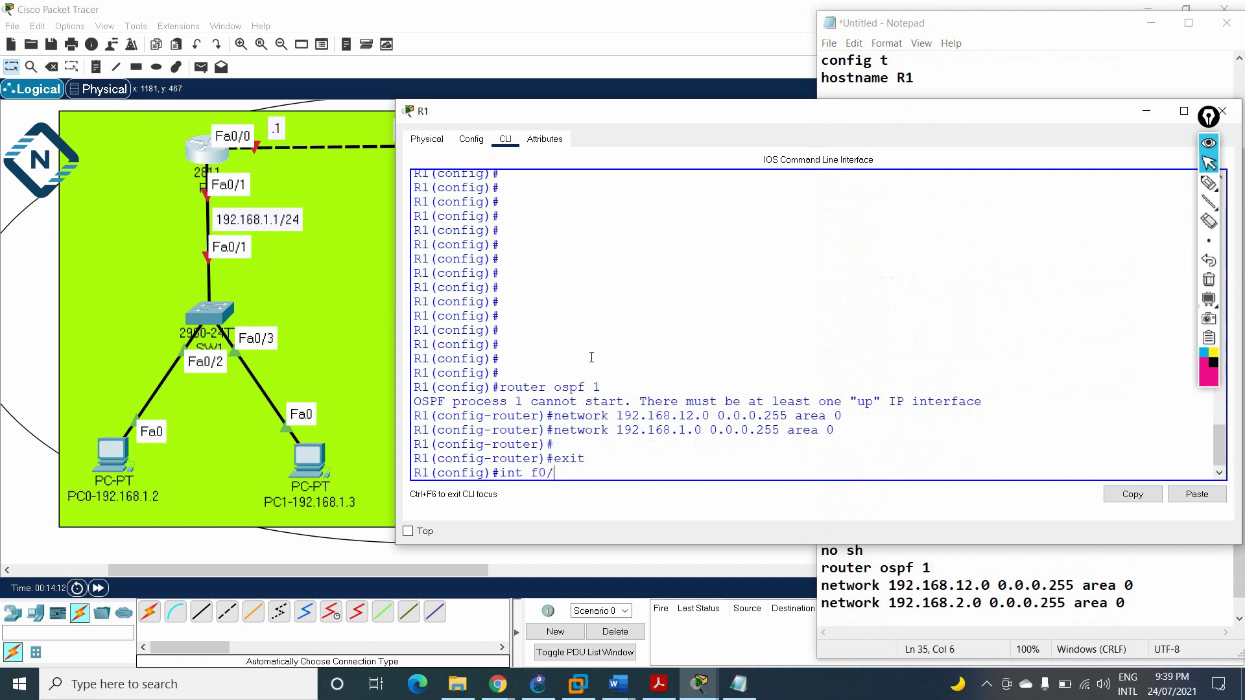
{"action": "type", "text": "0"}
{"action": "key", "text": "Return"}
{"action": "type", "text": "no sh"}
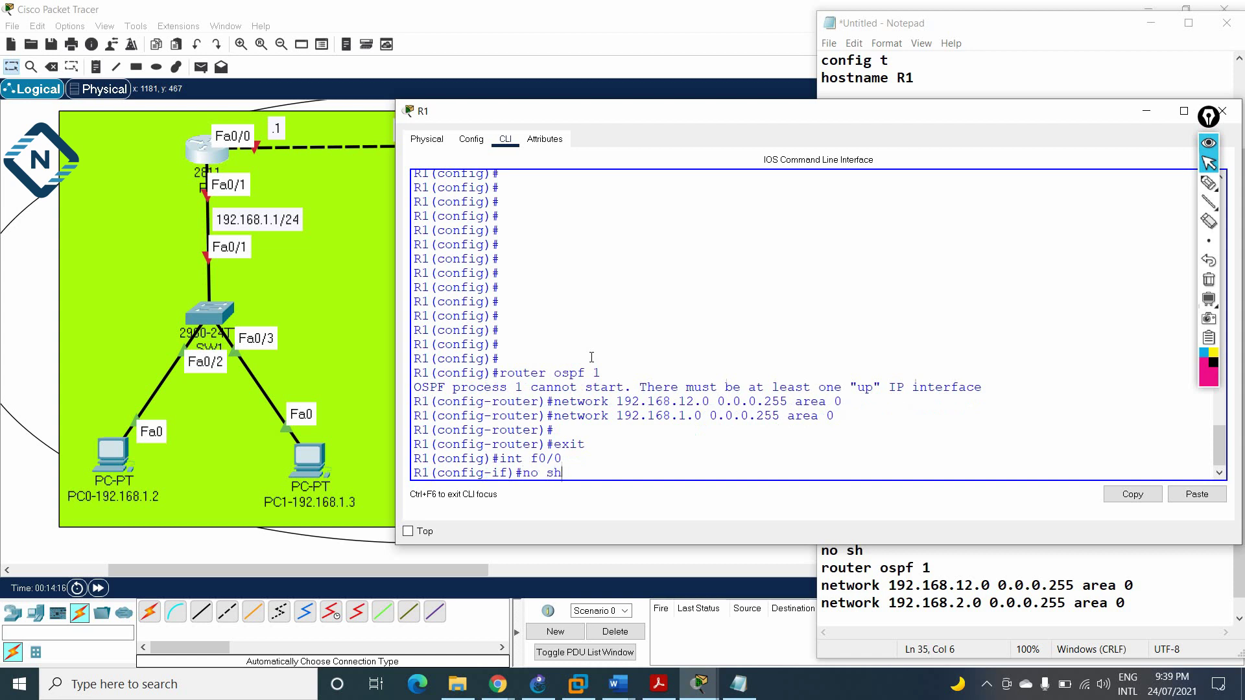
{"action": "key", "text": "Return"}
{"action": "key", "text": "Return"}
{"action": "key", "text": "Return"}
Enable R1's interface f0/1 with no sh.
{"action": "type", "text": "int f0"}
{"action": "key", "text": "Return"}
{"action": "type", "text": "no sh"}
{"action": "key", "text": "Return"}
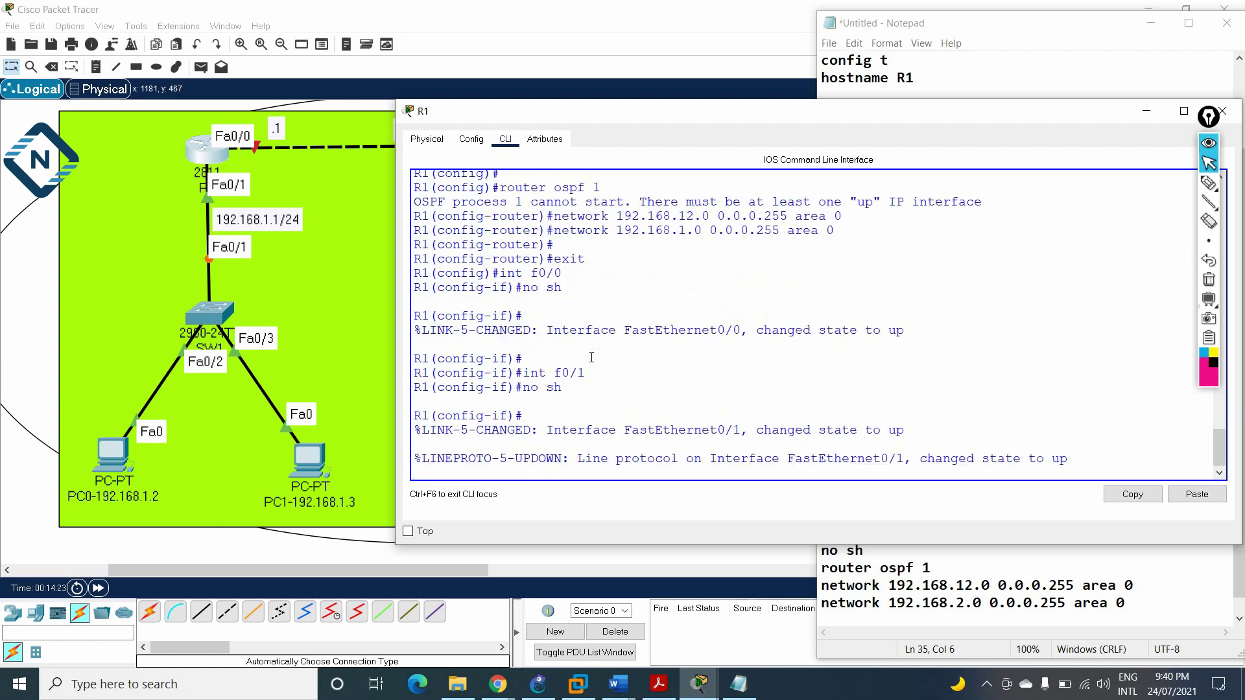
{"action": "key", "text": "Return"}
{"action": "key", "text": "Return"}
{"action": "key", "text": "Return"}
{"action": "key", "text": "Return"}
{"action": "key", "text": "Return"}
Exit R1's interface mode, run do sh ip int br, and highlight the f0/0 protocol status.
{"action": "type", "text": "exit"}
{"action": "key", "text": "Return"}
{"action": "key", "text": "Return"}
{"action": "key", "text": "Return"}
{"action": "key", "text": "Return"}
{"action": "type", "text": "do sh "}
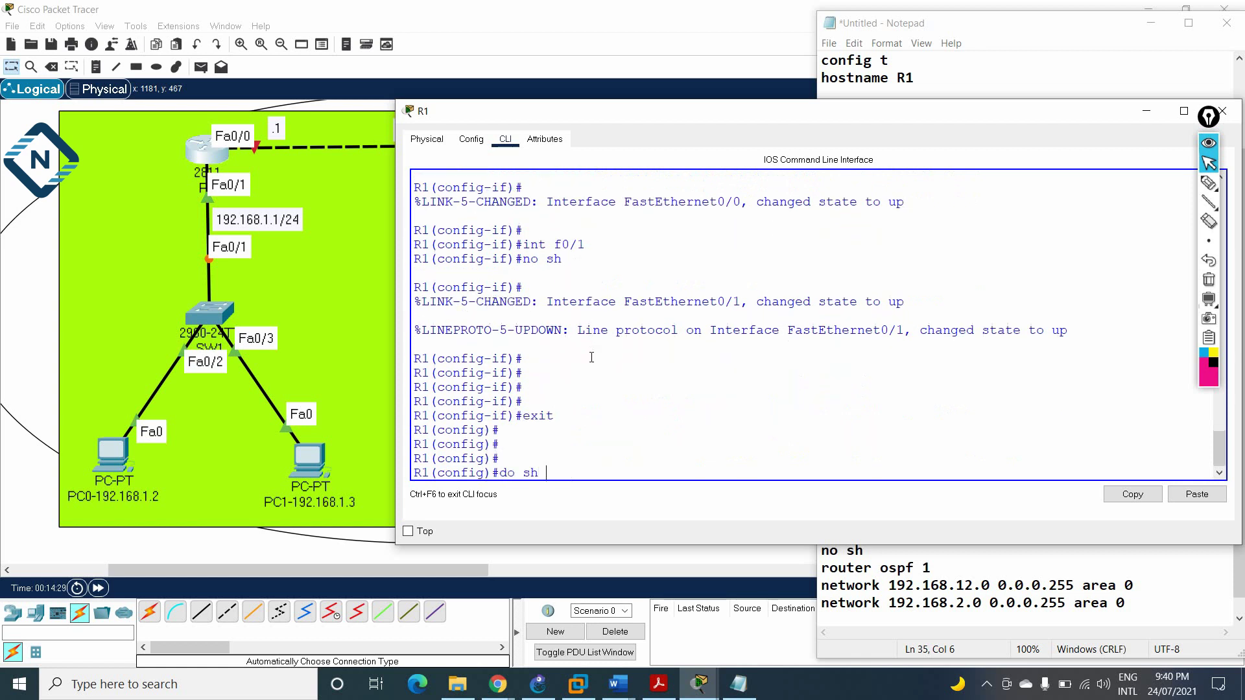
{"action": "type", "text": "ip int br"}
{"action": "key", "text": "Return"}
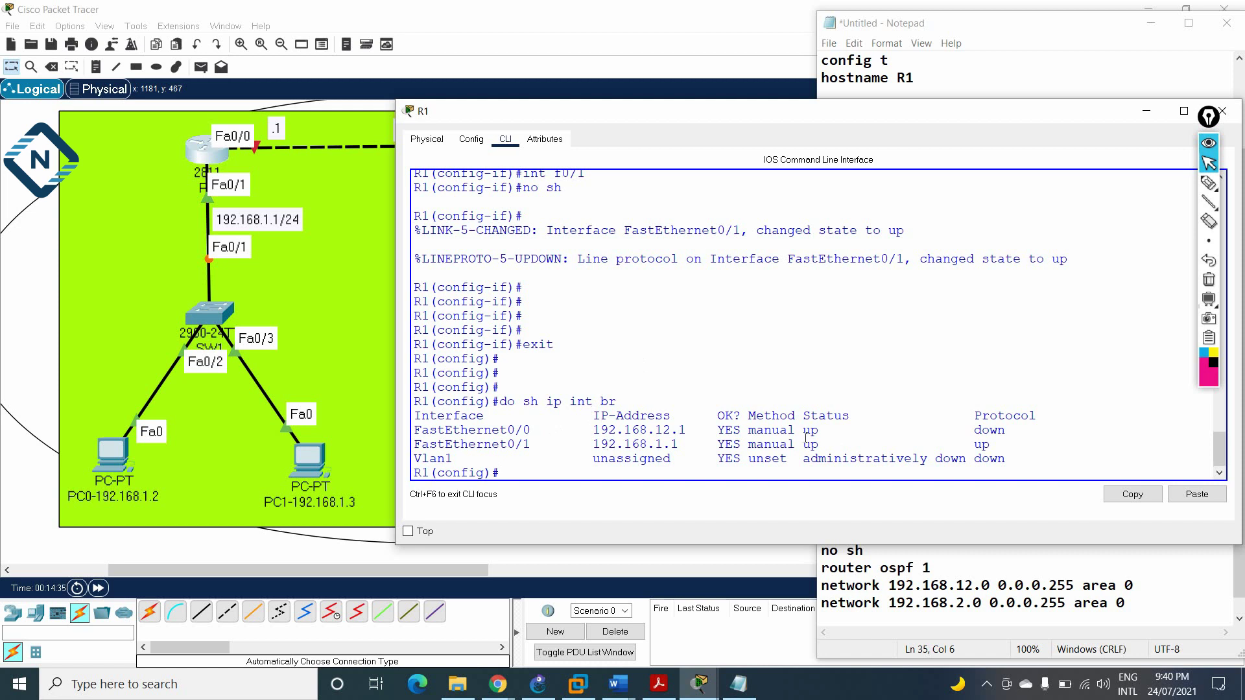
{"action": "left_click_drag", "start_coordinate": [1037, 431], "coordinate": [966, 431]}
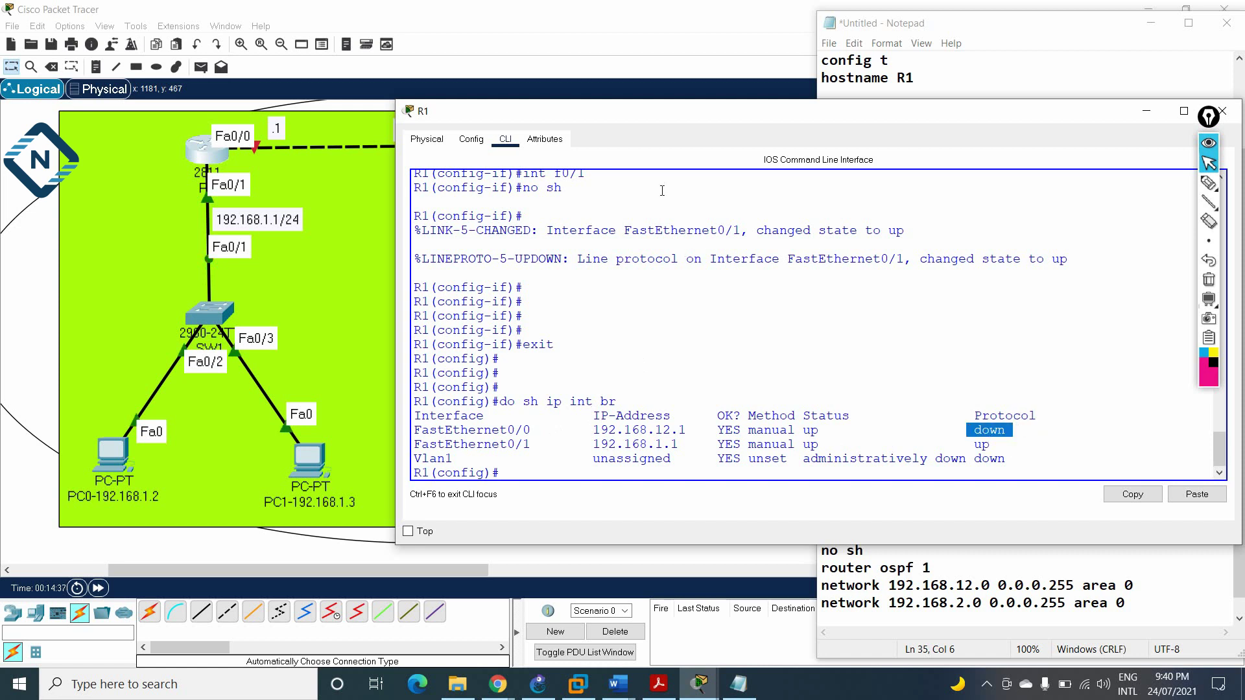
Put R1's window away, open router R2's command line, and enable its interface f0/1 with no sh.
{"action": "left_click", "coordinate": [1147, 111]}
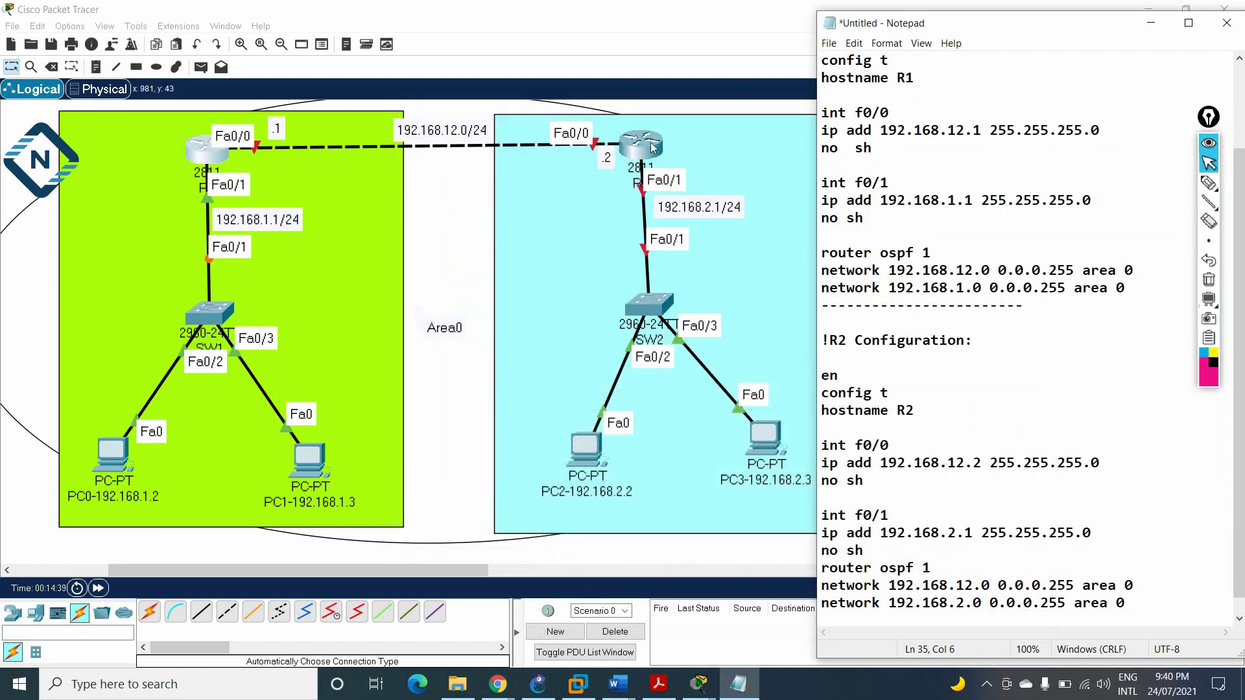
{"action": "left_click", "coordinate": [645, 176]}
{"action": "left_click", "coordinate": [841, 323]}
{"action": "type", "text": "no sh"}
{"action": "key", "text": "Return"}
{"action": "key", "text": "Return"}
{"action": "key", "text": "Return"}
Enable R2's interface f0/0 with no sh and save the configuration with do wr.
{"action": "type", "text": "int f0/0"}
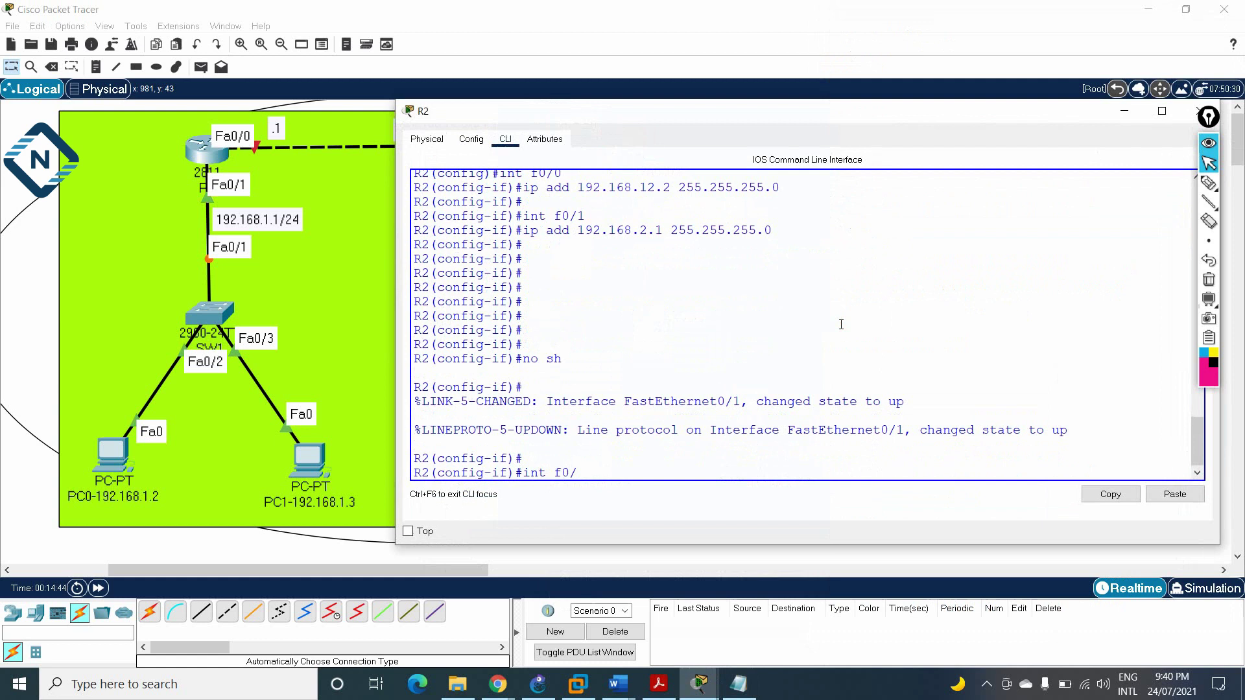
{"action": "key", "text": "Return"}
{"action": "type", "text": "no sh"}
{"action": "key", "text": "Return"}
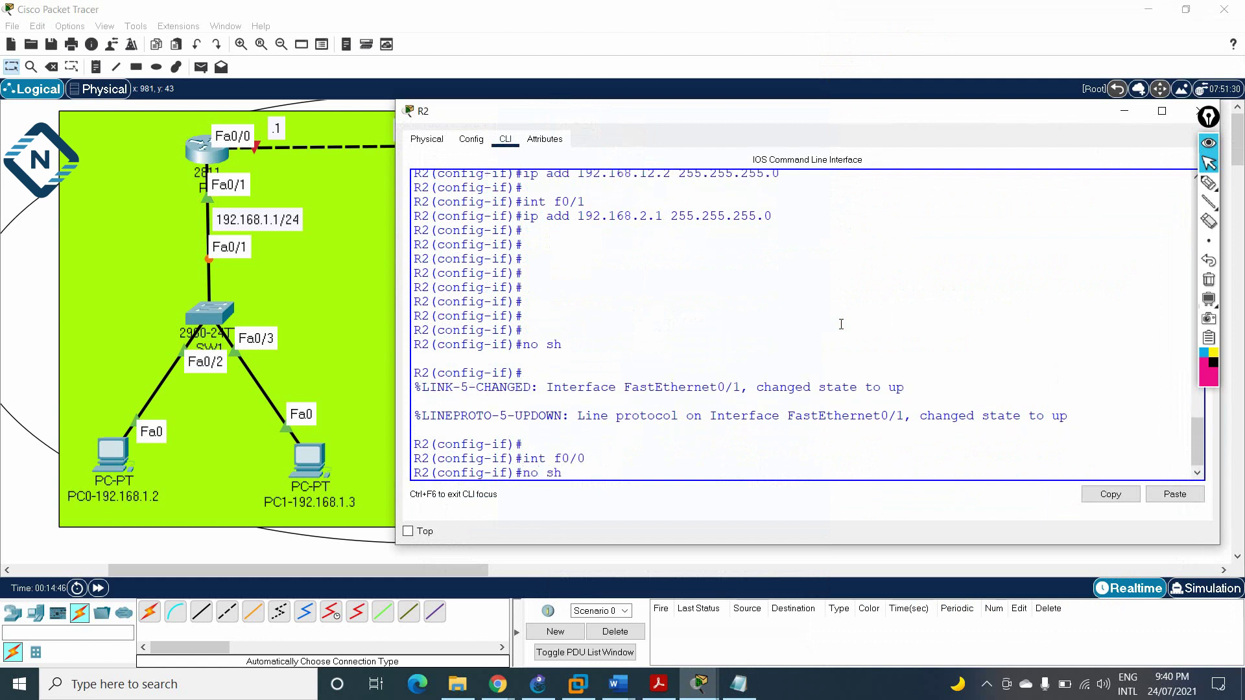
{"action": "key", "text": "Return"}
{"action": "type", "text": "do wr"}
{"action": "key", "text": "Return"}
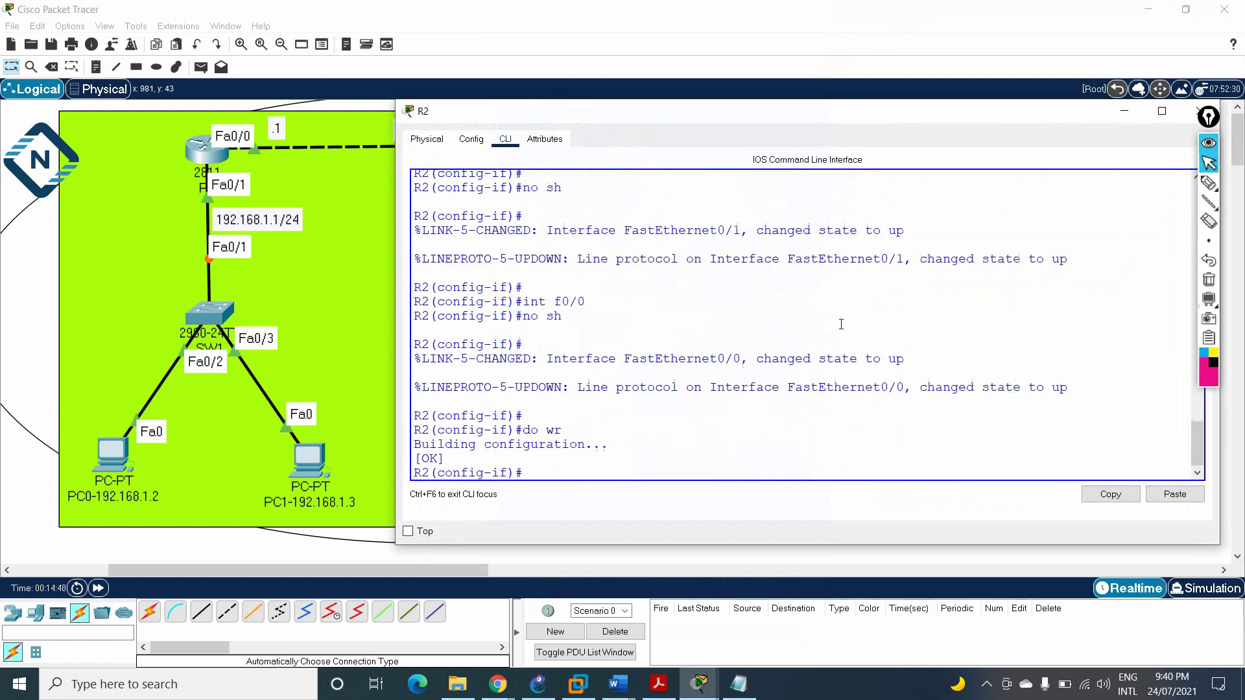
Exit R2's interface mode, check its interfaces with do sh ip int br, and put the R2 window away.
{"action": "type", "text": "exit"}
{"action": "key", "text": "Return"}
{"action": "key", "text": "Return"}
{"action": "key", "text": "Return"}
{"action": "key", "text": "Return"}
{"action": "key", "text": "Return"}
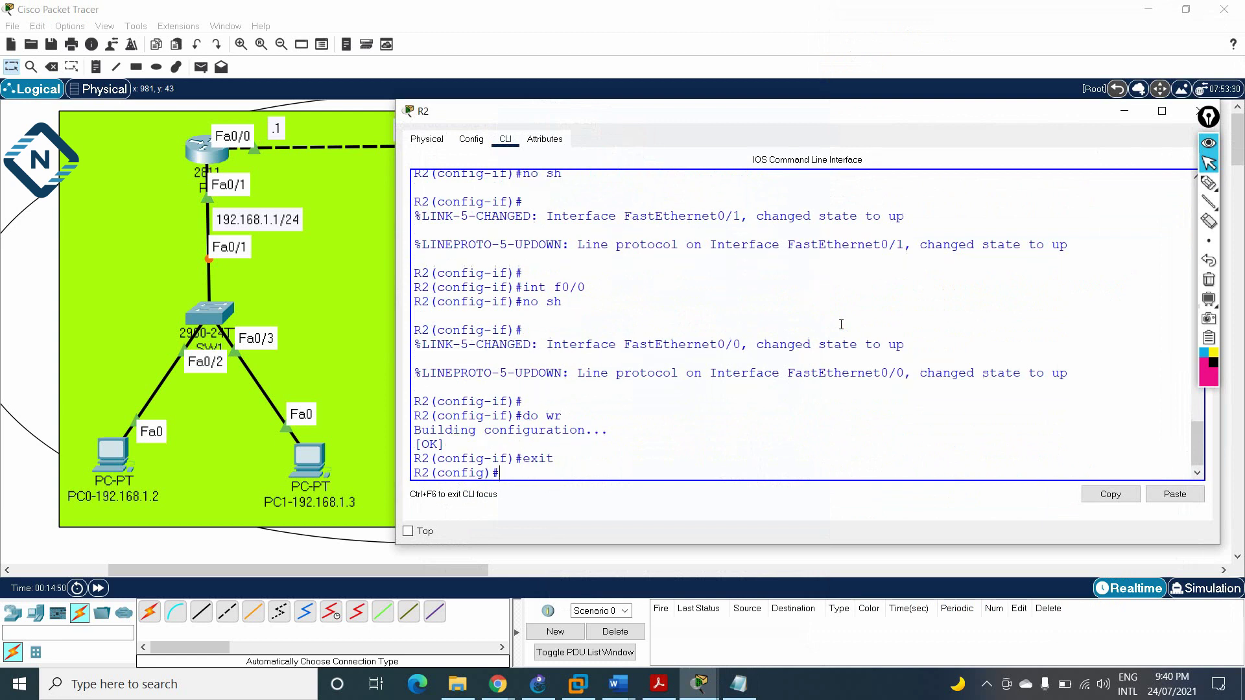
{"action": "type", "text": "do sh ip int br"}
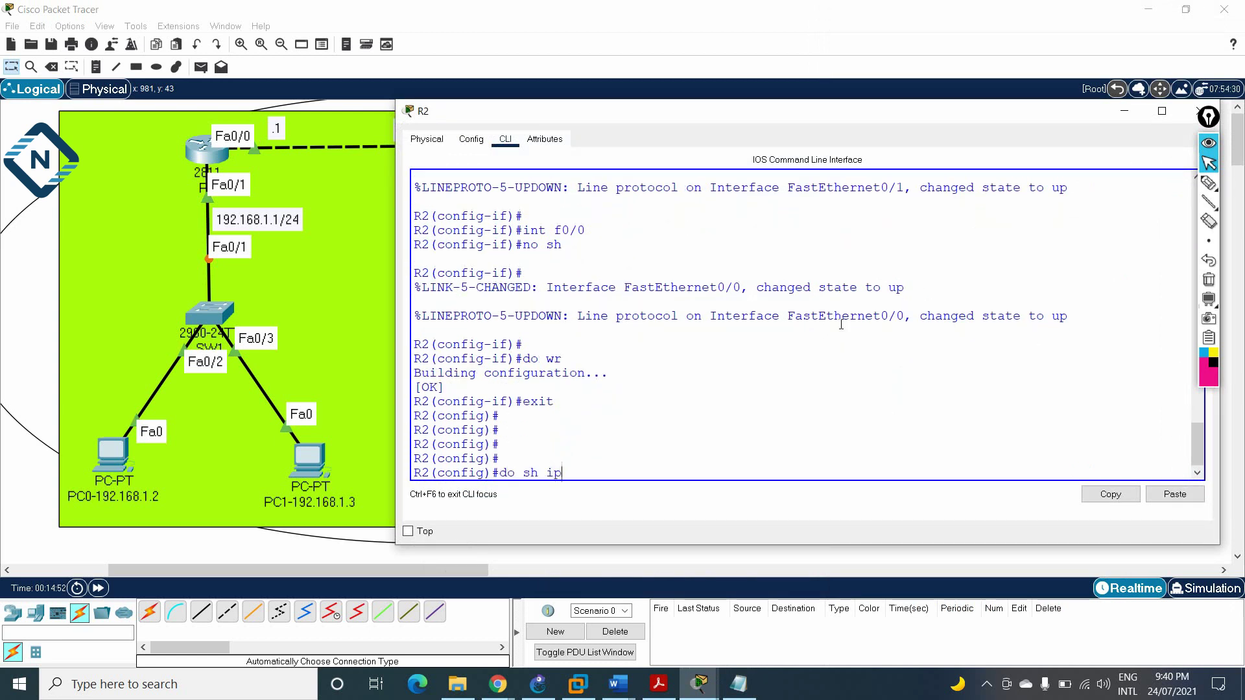
{"action": "key", "text": "Return"}
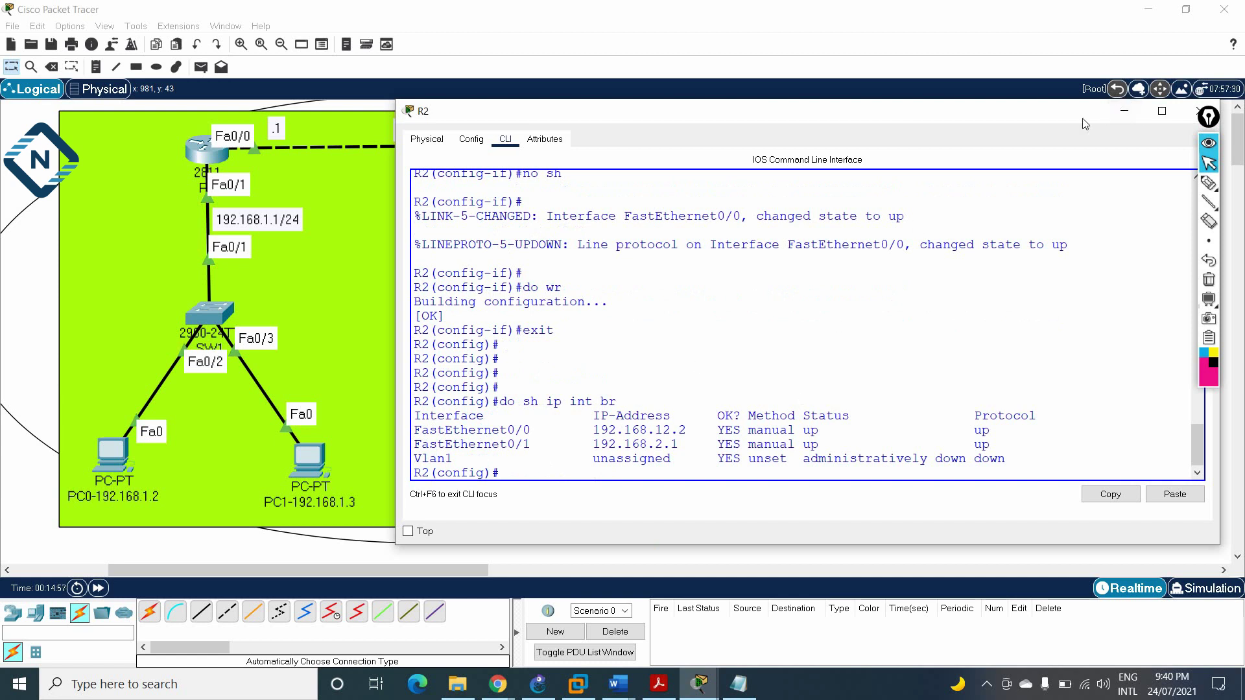
{"action": "left_click_drag", "start_coordinate": [1078, 112], "coordinate": [993, 103]}
{"action": "left_click", "coordinate": [1115, 103]}
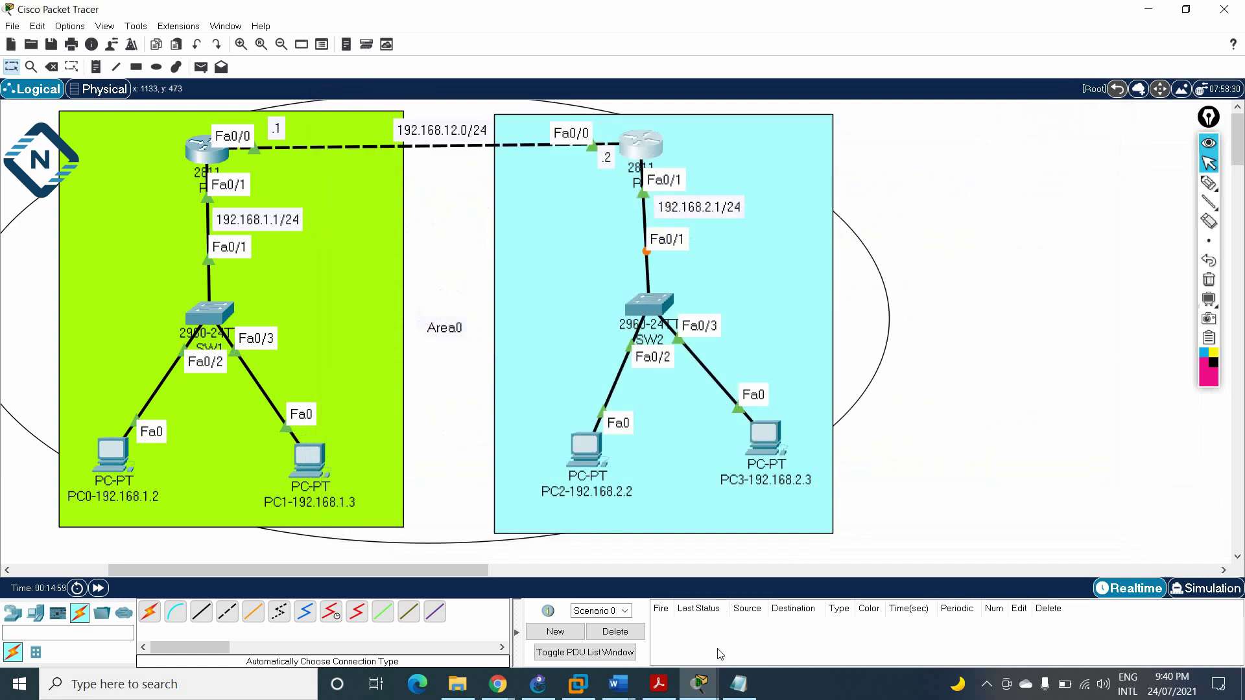
Switch to Notepad and copy R1's router ospf 1 block with its 192.168.12.0 and 192.168.1.0 network lines.
{"action": "left_click", "coordinate": [738, 686]}
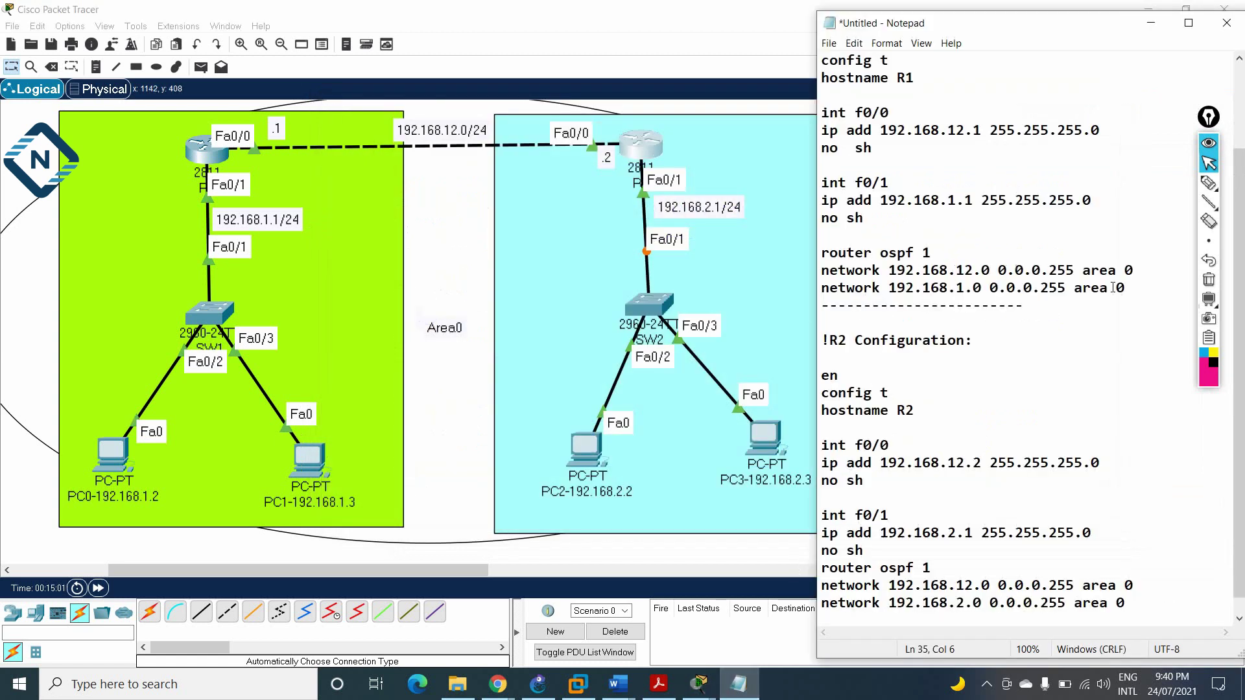
{"action": "left_click_drag", "start_coordinate": [1128, 288], "coordinate": [811, 253]}
{"action": "right_click", "coordinate": [855, 260]}
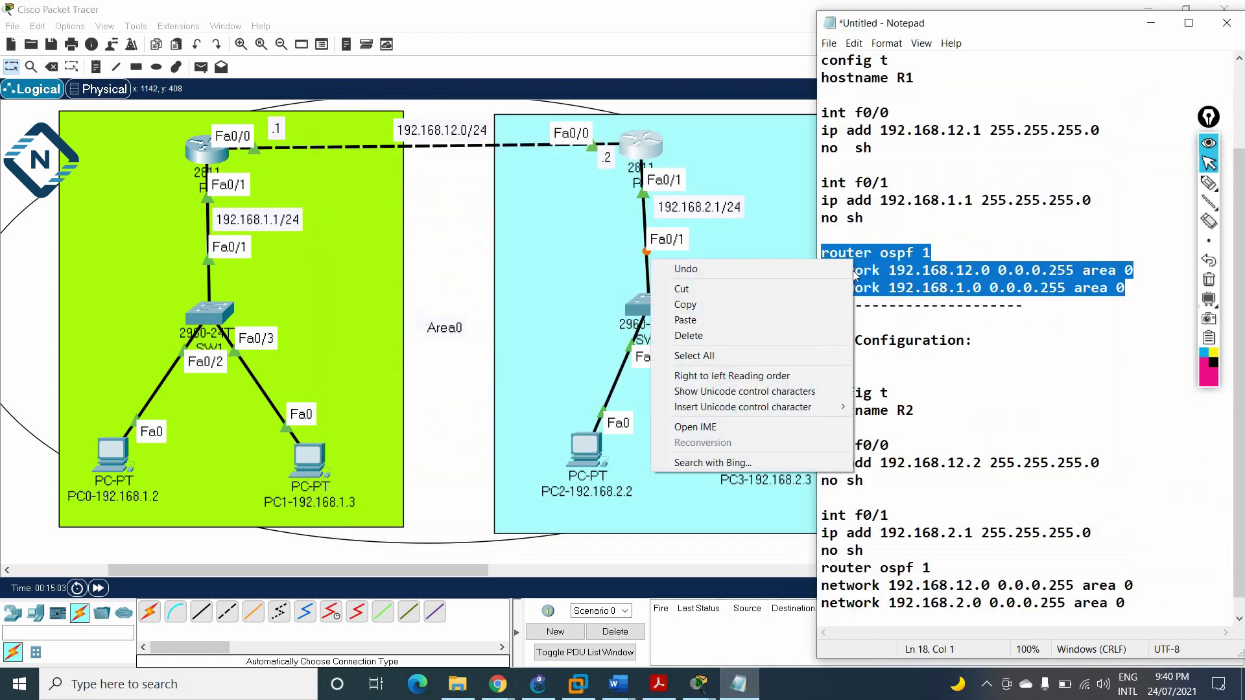
{"action": "left_click", "coordinate": [816, 302]}
Open R1's command line, get to fresh config prompts, then paste and run the copied OSPF process 1 block.
{"action": "left_click", "coordinate": [217, 156]}
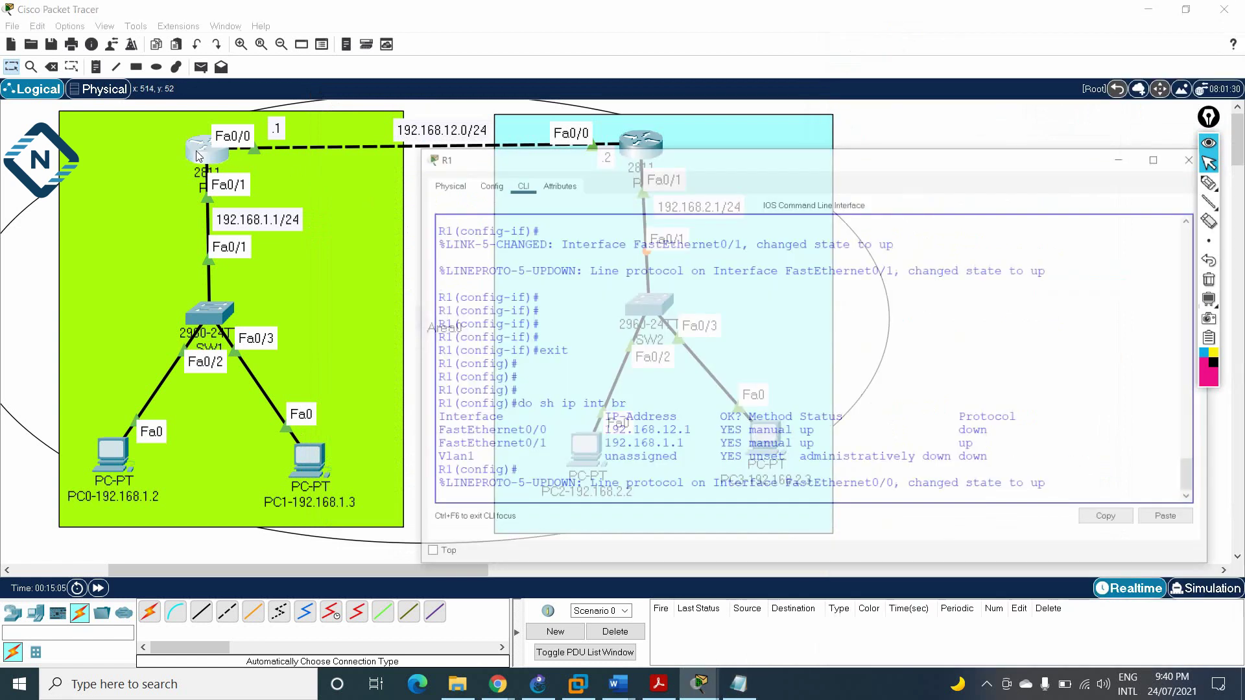
{"action": "key", "text": "Return"}
{"action": "key", "text": "Return"}
{"action": "key", "text": "Return"}
{"action": "key", "text": "Return"}
{"action": "key", "text": "Return"}
{"action": "key", "text": "Return"}
{"action": "key", "text": "Return"}
{"action": "key", "text": "Return"}
{"action": "key", "text": "Return"}
{"action": "key", "text": "Return"}
{"action": "key", "text": "Return"}
{"action": "key", "text": "Return"}
{"action": "key", "text": "Return"}
{"action": "key", "text": "Return"}
{"action": "key", "text": "Return"}
{"action": "key", "text": "Return"}
{"action": "key", "text": "Return"}
{"action": "key", "text": "Return"}
{"action": "key", "text": "Return"}
{"action": "key", "text": "Return"}
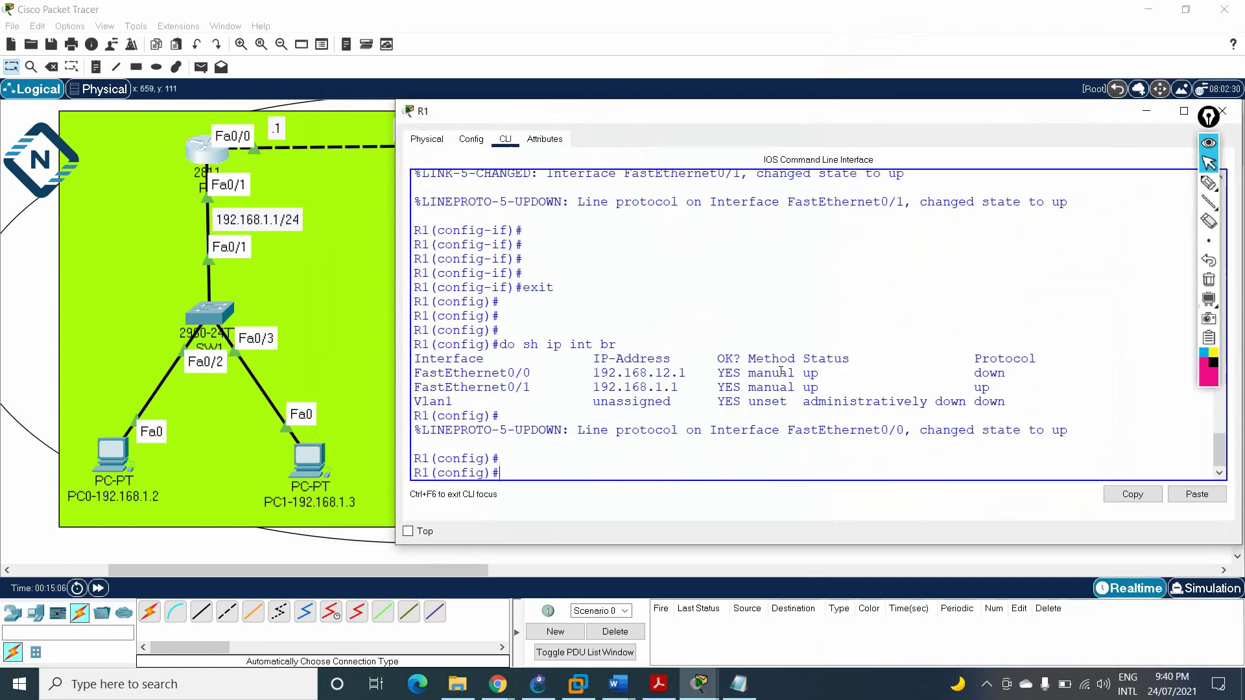
{"action": "right_click", "coordinate": [781, 372]}
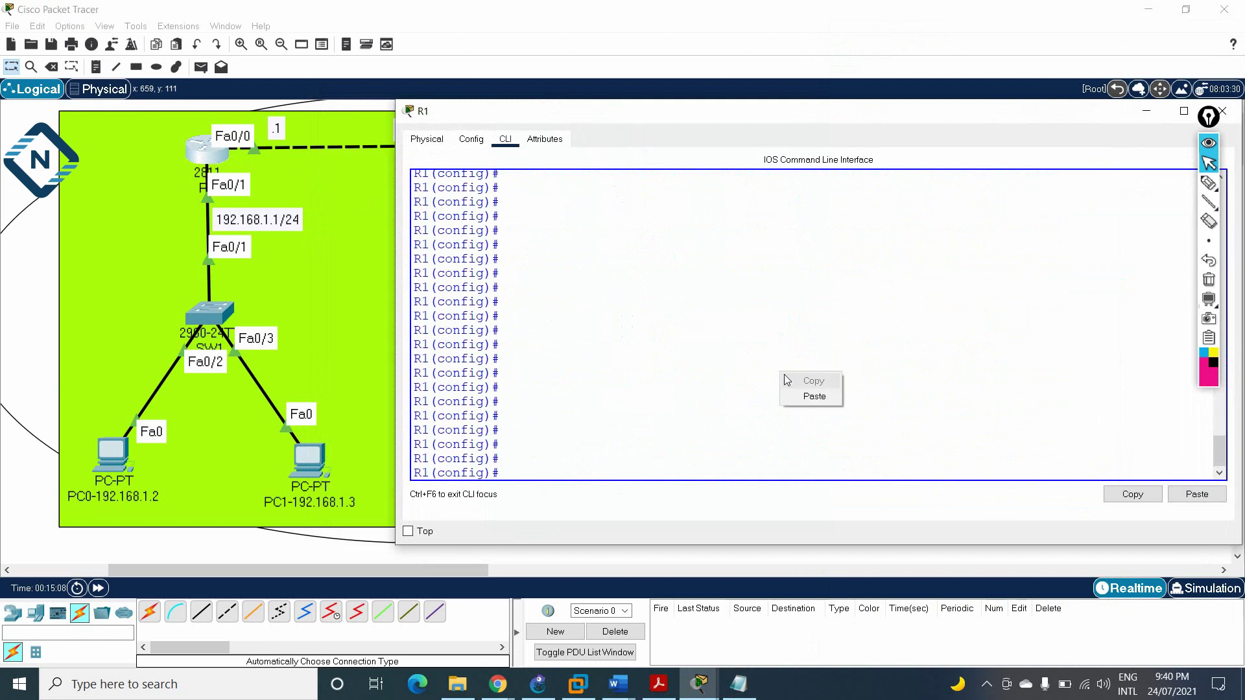
{"action": "left_click", "coordinate": [804, 393]}
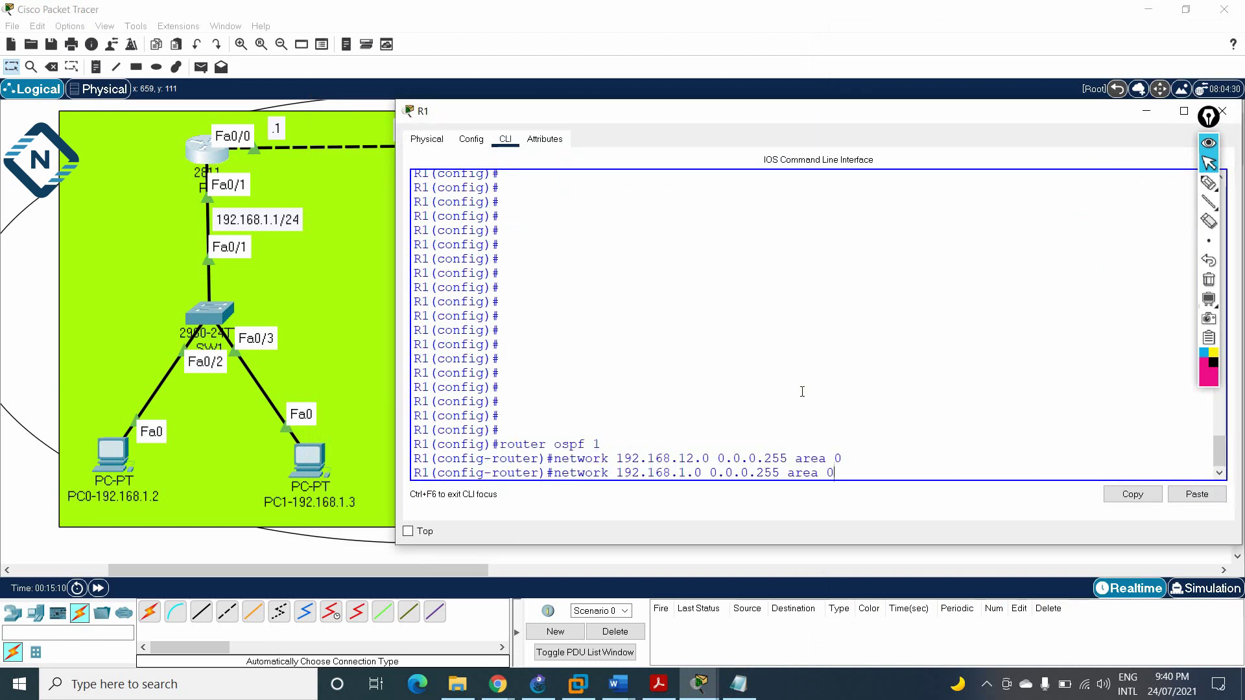
{"action": "key", "text": "Return"}
{"action": "key", "text": "Return"}
{"action": "key", "text": "Return"}
{"action": "key", "text": "Return"}
{"action": "key", "text": "Return"}
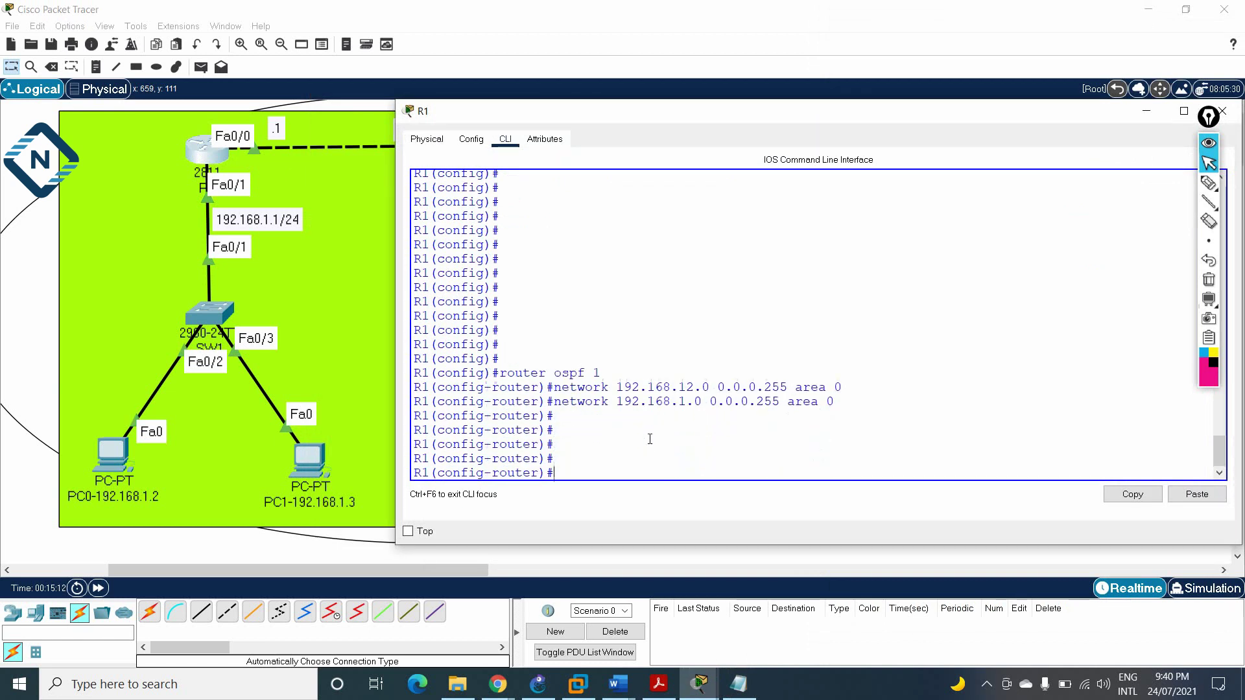
{"action": "key", "text": "Return"}
In Notepad, copy R2's router ospf 1 block with both network lines and insert a blank line above it.
{"action": "left_click", "coordinate": [738, 684]}
{"action": "scroll", "coordinate": [982, 407], "scroll_direction": "down", "scroll_amount": 1}
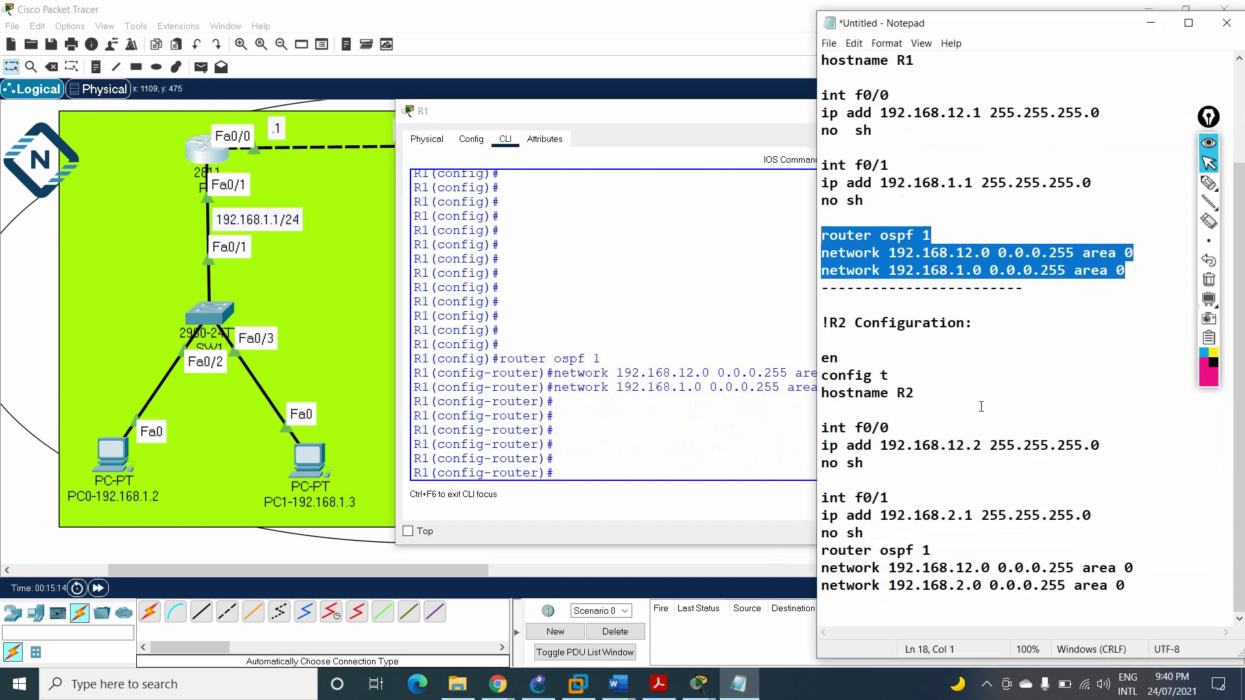
{"action": "left_click_drag", "start_coordinate": [1124, 589], "coordinate": [804, 561]}
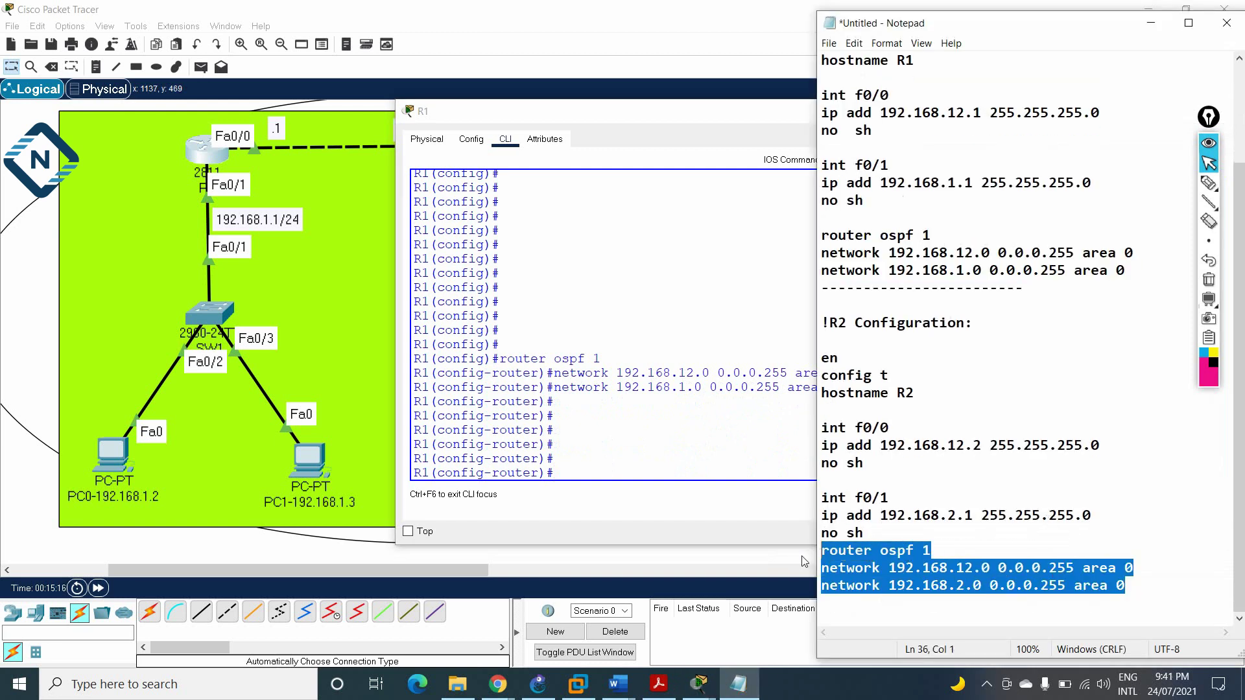
{"action": "left_click", "coordinate": [959, 531]}
{"action": "key", "text": "Return"}
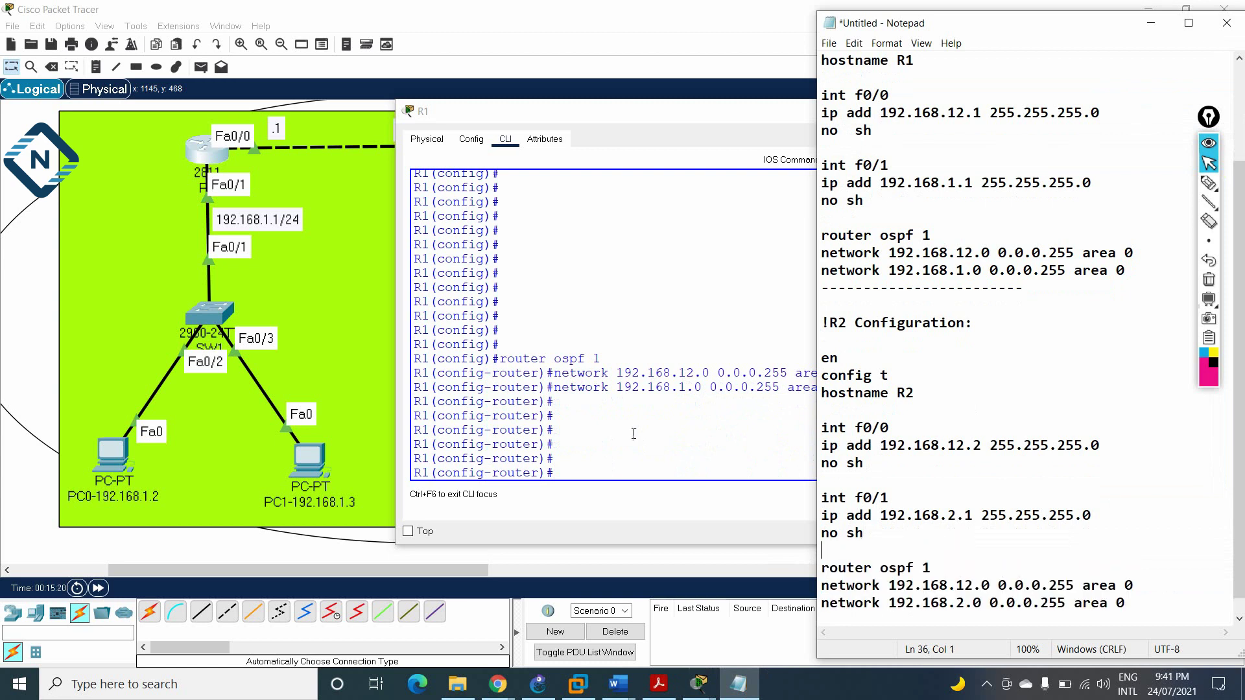
Put R1's window away, open R2's command line, then widen and reposition its window.
{"action": "left_click", "coordinate": [566, 216]}
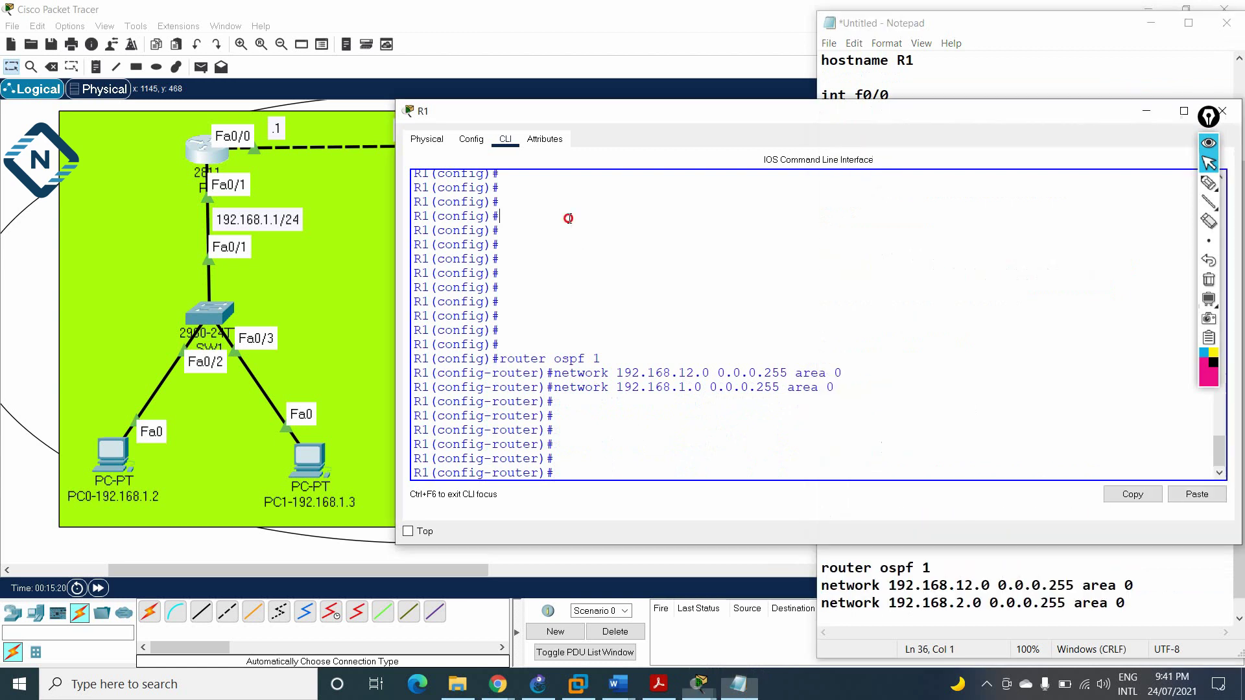
{"action": "left_click", "coordinate": [1156, 115]}
{"action": "left_click", "coordinate": [655, 142]}
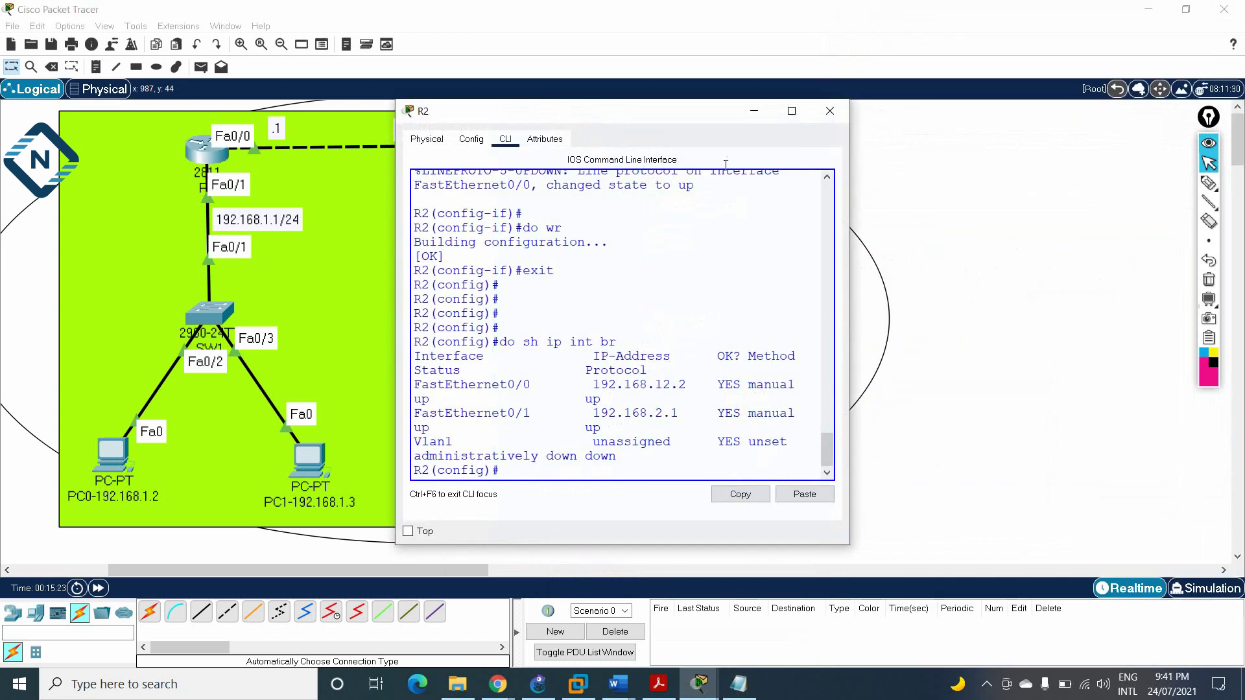
{"action": "left_click_drag", "start_coordinate": [850, 228], "coordinate": [1157, 228]}
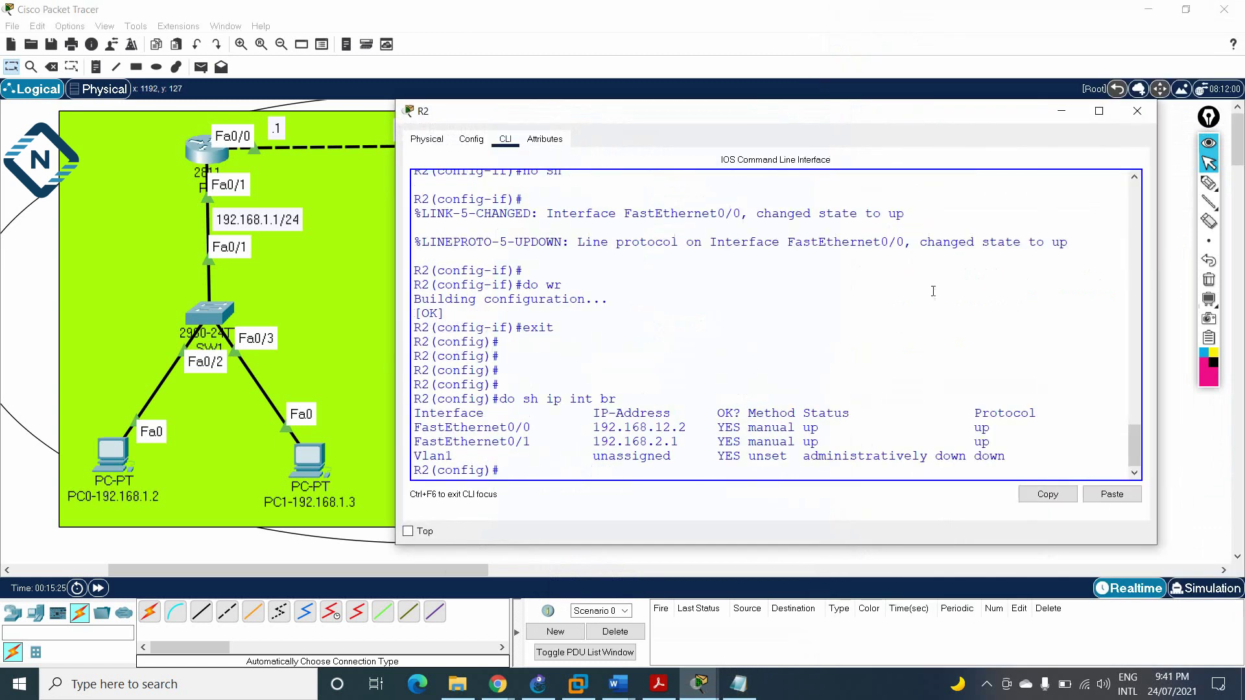
{"action": "left_click_drag", "start_coordinate": [908, 121], "coordinate": [823, 118]}
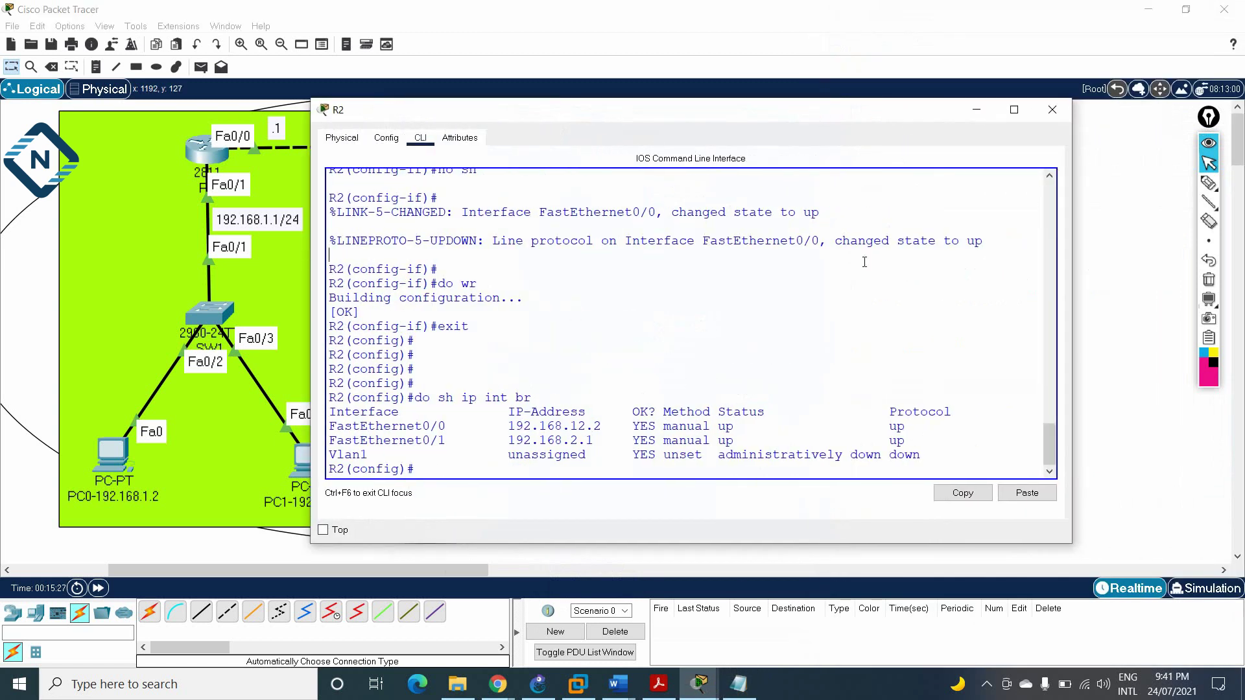
Get to fresh R2 config prompts, then paste and run router ospf 1 with networks 192.168.12.0 and 192.168.2.0 in area 0.
{"action": "key", "text": "Return"}
{"action": "key", "text": "Return"}
{"action": "key", "text": "Return"}
{"action": "key", "text": "Return"}
{"action": "key", "text": "Return"}
{"action": "key", "text": "Return"}
{"action": "key", "text": "Return"}
{"action": "key", "text": "Return"}
{"action": "key", "text": "Return"}
{"action": "key", "text": "Return"}
{"action": "key", "text": "Return"}
{"action": "key", "text": "Return"}
{"action": "key", "text": "Return"}
{"action": "key", "text": "Return"}
{"action": "key", "text": "Return"}
{"action": "key", "text": "Return"}
{"action": "key", "text": "Return"}
{"action": "key", "text": "Return"}
{"action": "key", "text": "Return"}
{"action": "key", "text": "Return"}
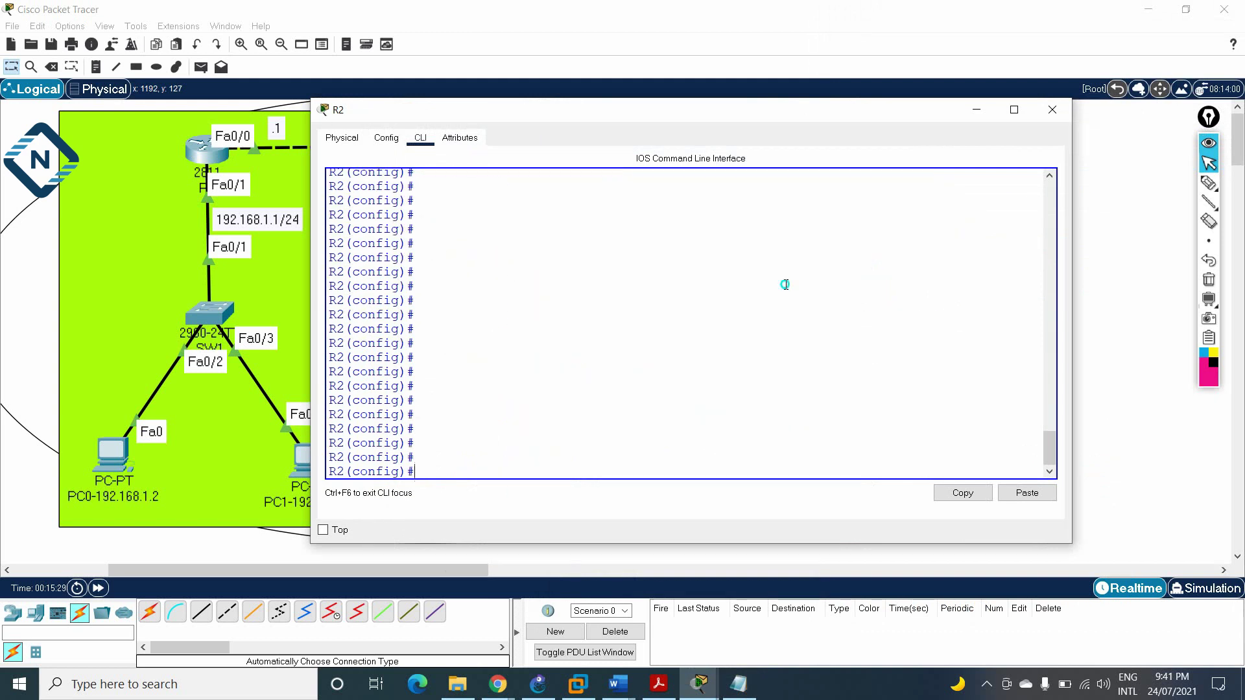
{"action": "left_click", "coordinate": [826, 315]}
{"action": "key", "text": "Return"}
{"action": "key", "text": "Return"}
{"action": "key", "text": "Return"}
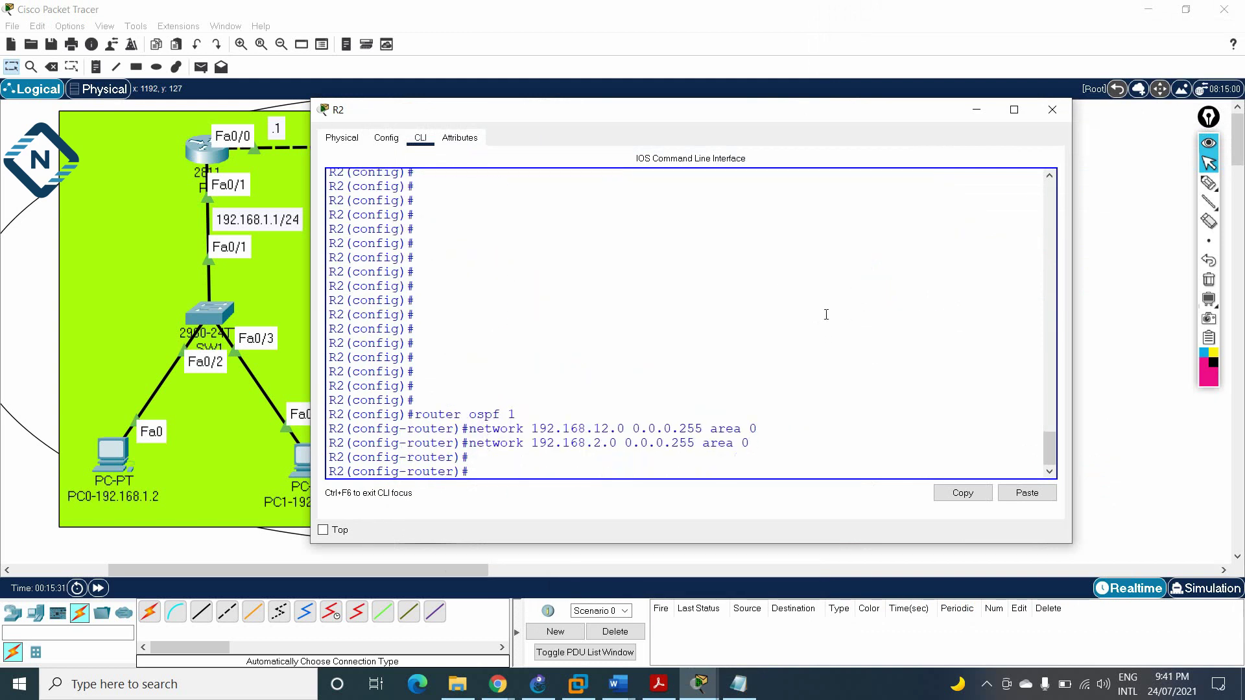
Close the R2 window, reopen R1's command line, and return it from OSPF router mode to privileged EXEC mode.
{"action": "left_click", "coordinate": [1051, 112]}
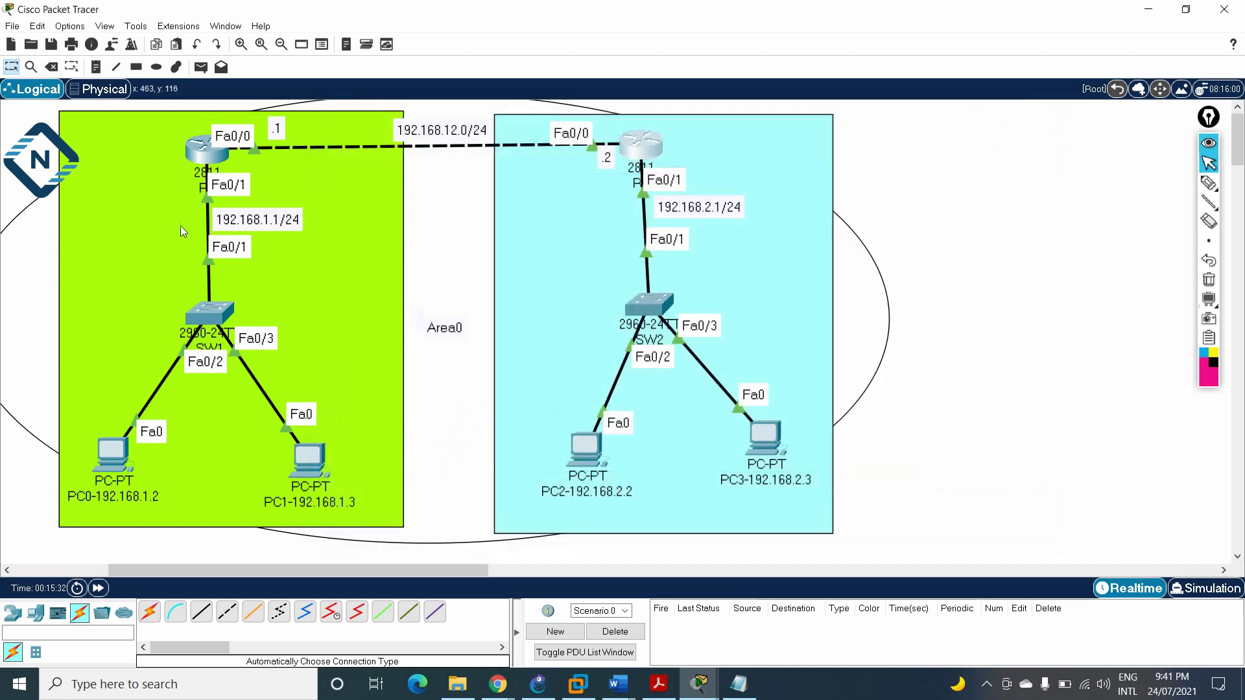
{"action": "left_click", "coordinate": [206, 149]}
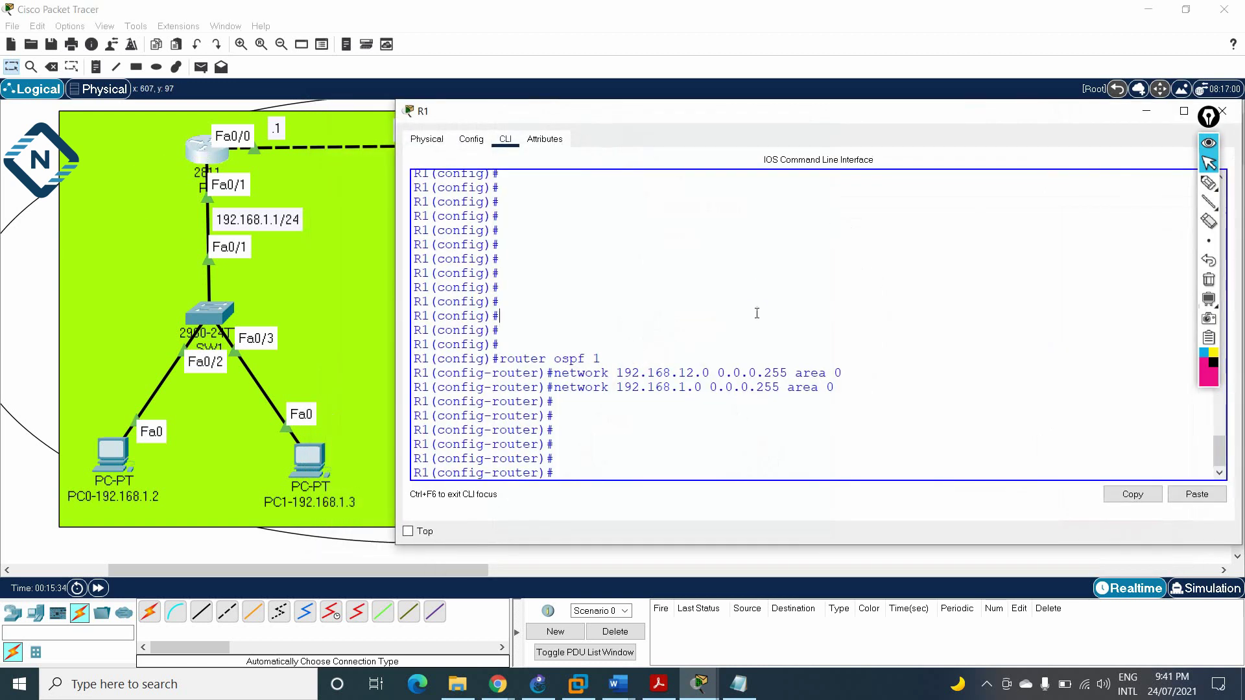
{"action": "key", "text": "ctrl+z"}
{"action": "key", "text": "Return"}
{"action": "key", "text": "Return"}
{"action": "key", "text": "Return"}
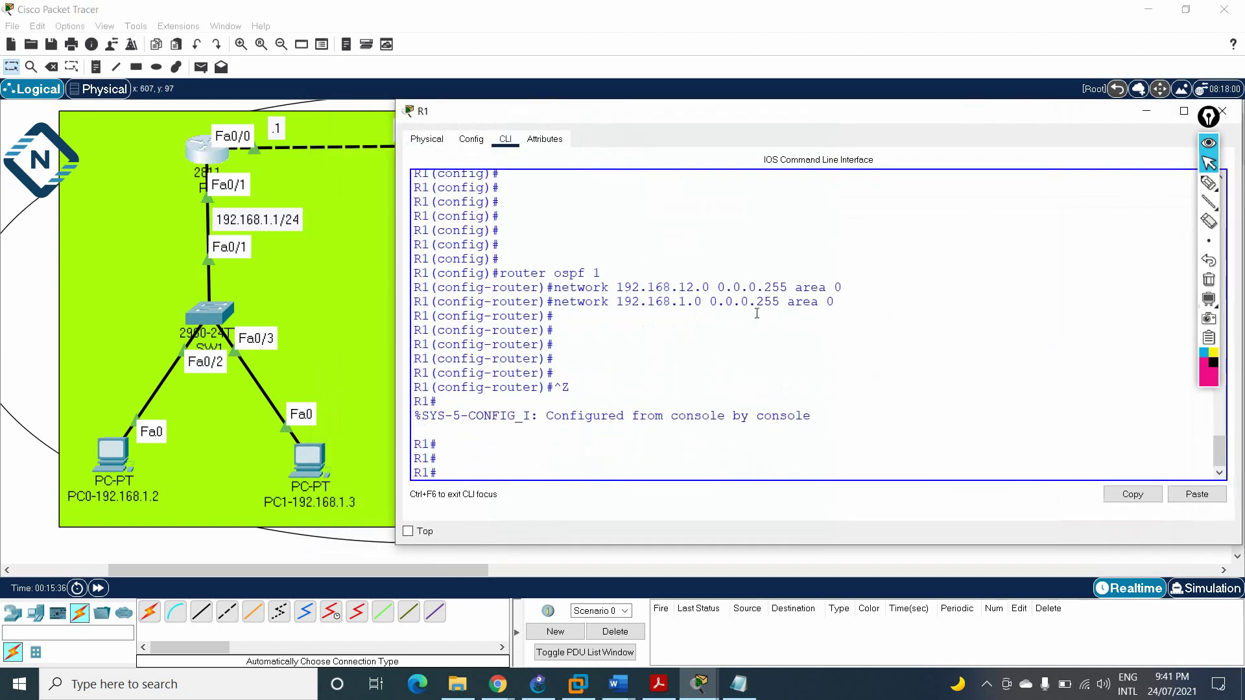
Display R1's routing table with sh ip route and highlight the OSPF adjacency message below it.
{"action": "type", "text": "sh ip rou"}
{"action": "key", "text": "Tab"}
{"action": "key", "text": "Return"}
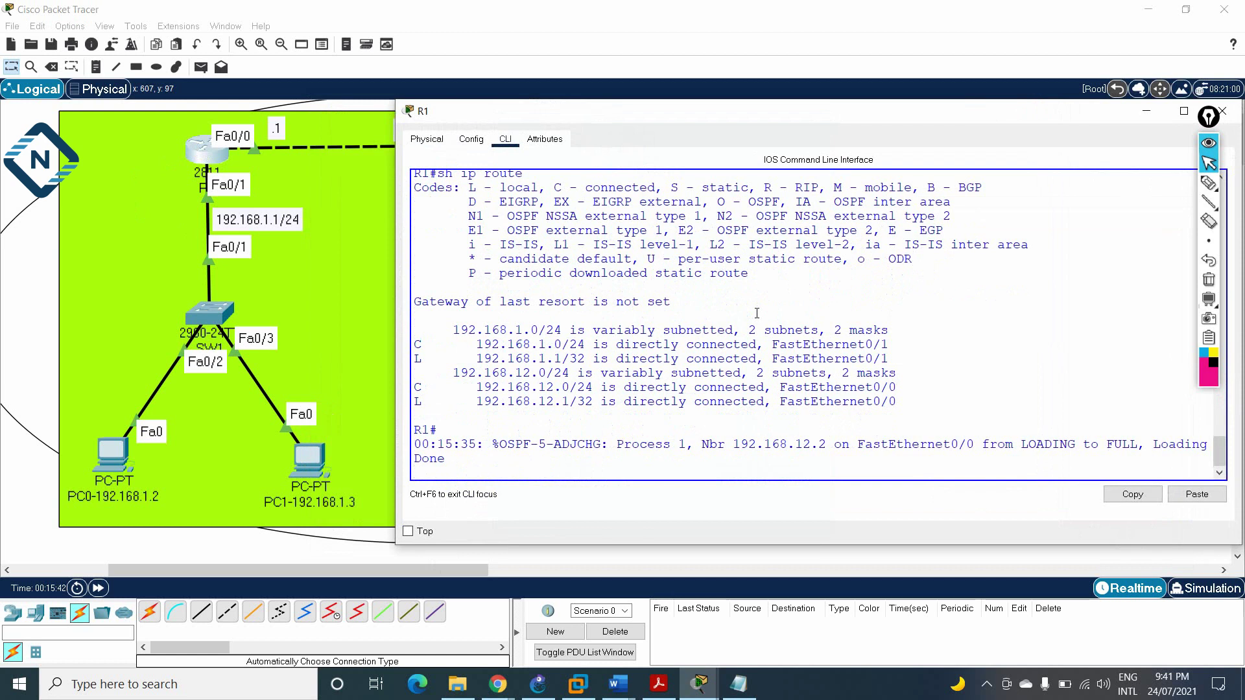
{"action": "left_click_drag", "start_coordinate": [493, 445], "coordinate": [446, 460]}
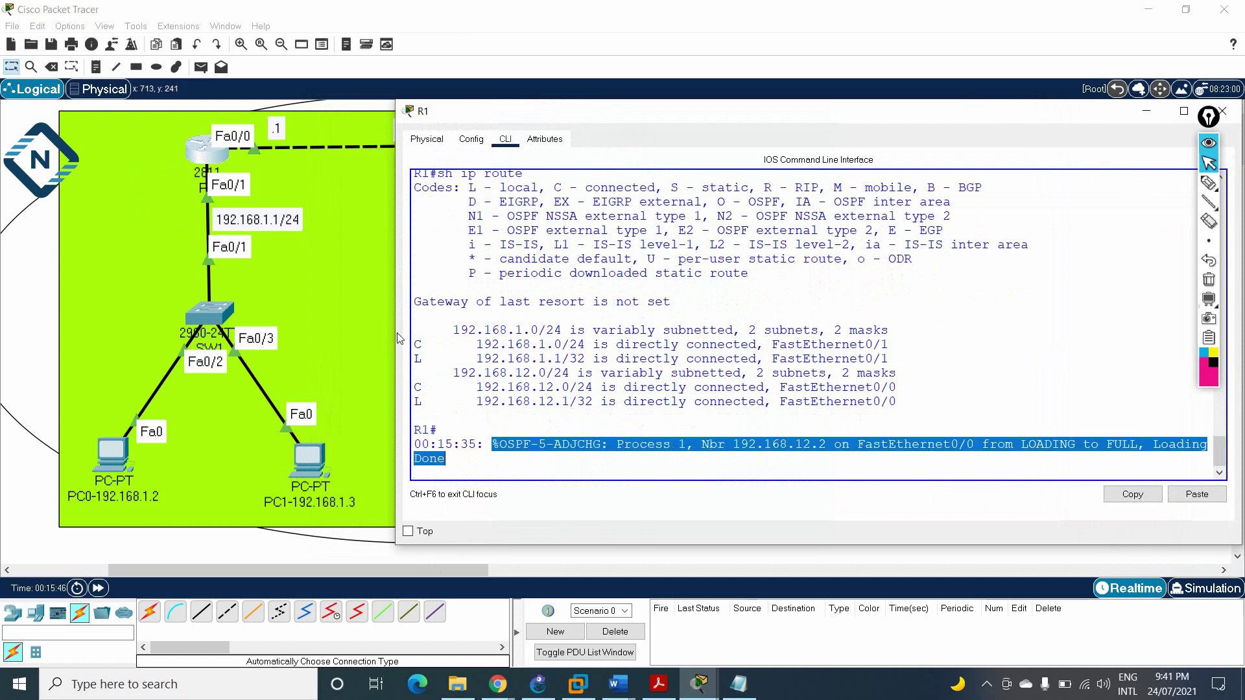
Widen R1's window and highlight the LOADING to FULL part of the OSPF adjacency message.
{"action": "left_click_drag", "start_coordinate": [397, 336], "coordinate": [215, 320]}
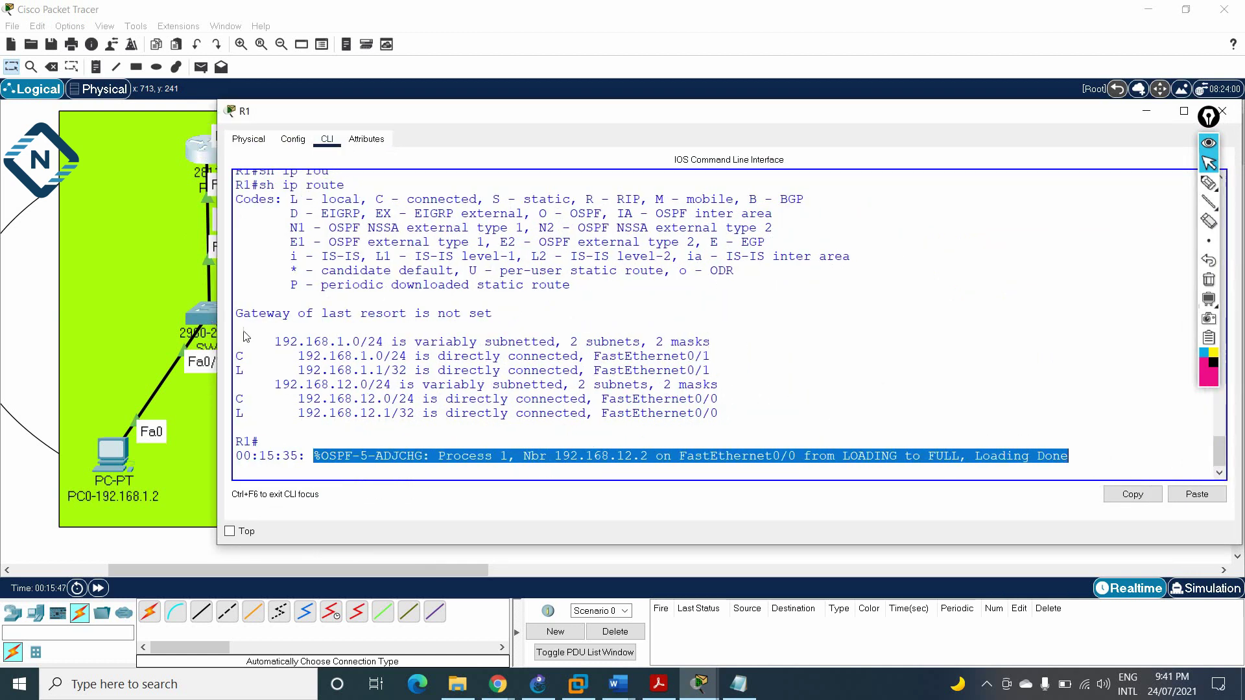
{"action": "left_click", "coordinate": [928, 433]}
{"action": "left_click_drag", "start_coordinate": [1076, 457], "coordinate": [958, 462]}
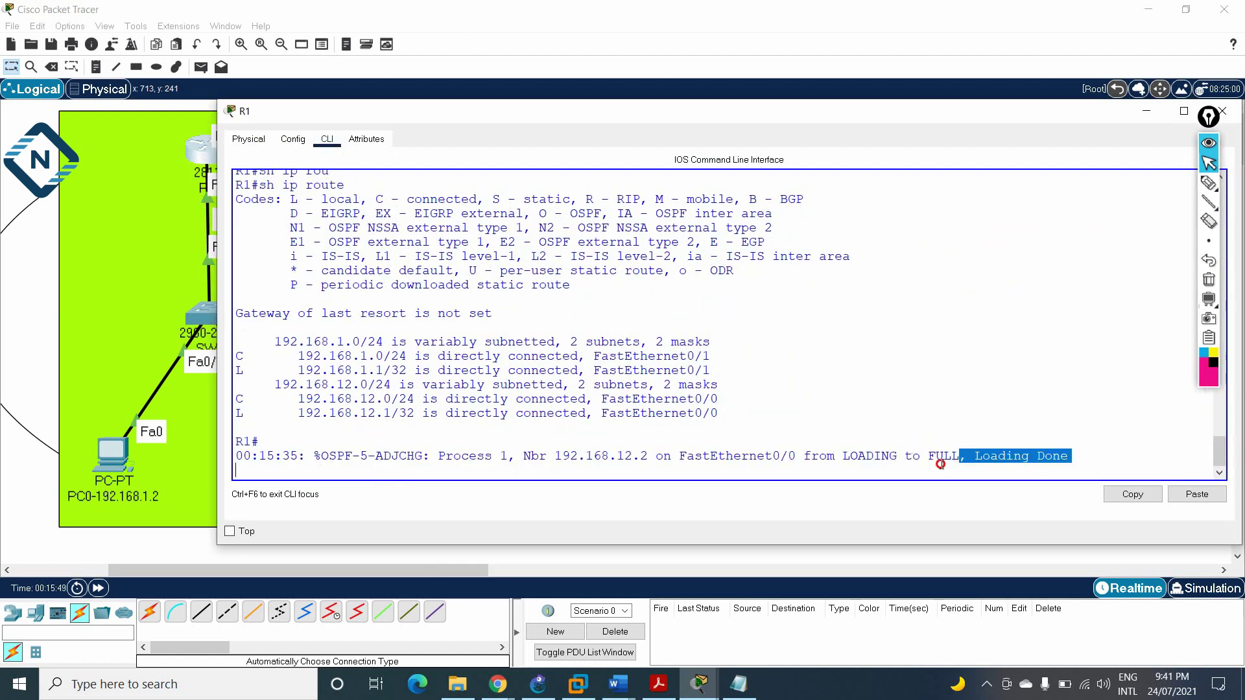
{"action": "left_click_drag", "start_coordinate": [1090, 463], "coordinate": [836, 459]}
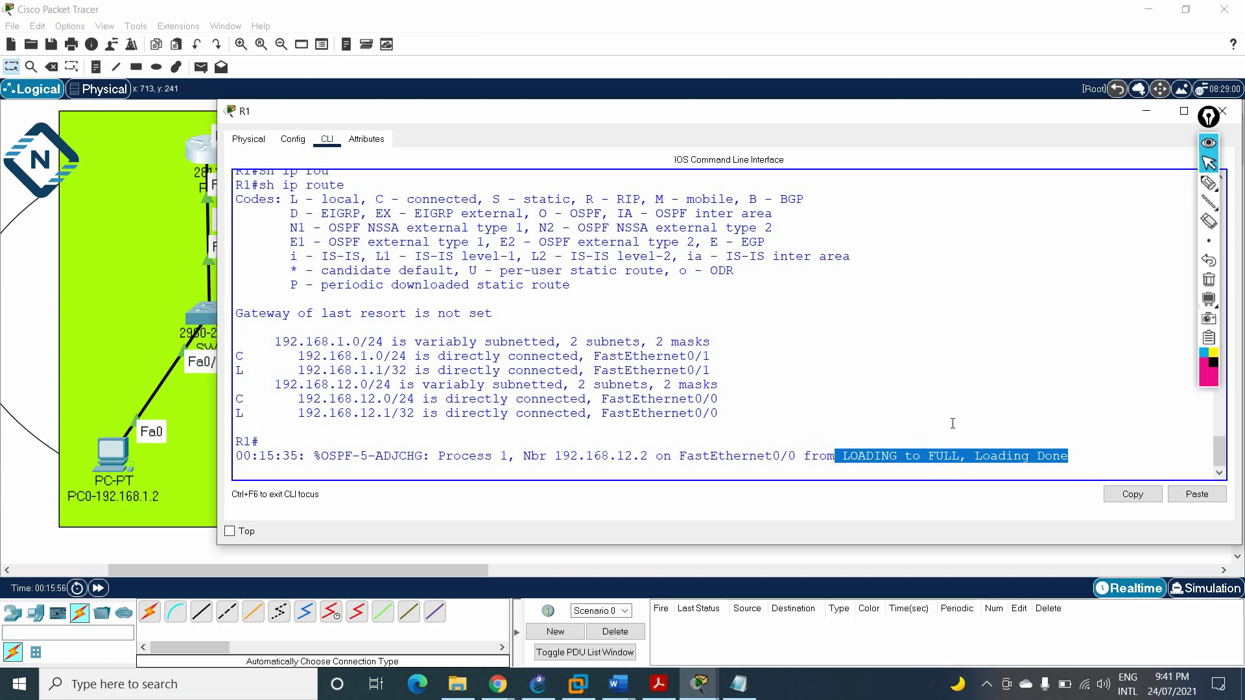
Display R1's routing table again with sh ip route, then highlight the O route marker and its O - OSPF legend entry.
{"action": "key", "text": "Return"}
{"action": "key", "text": "Return"}
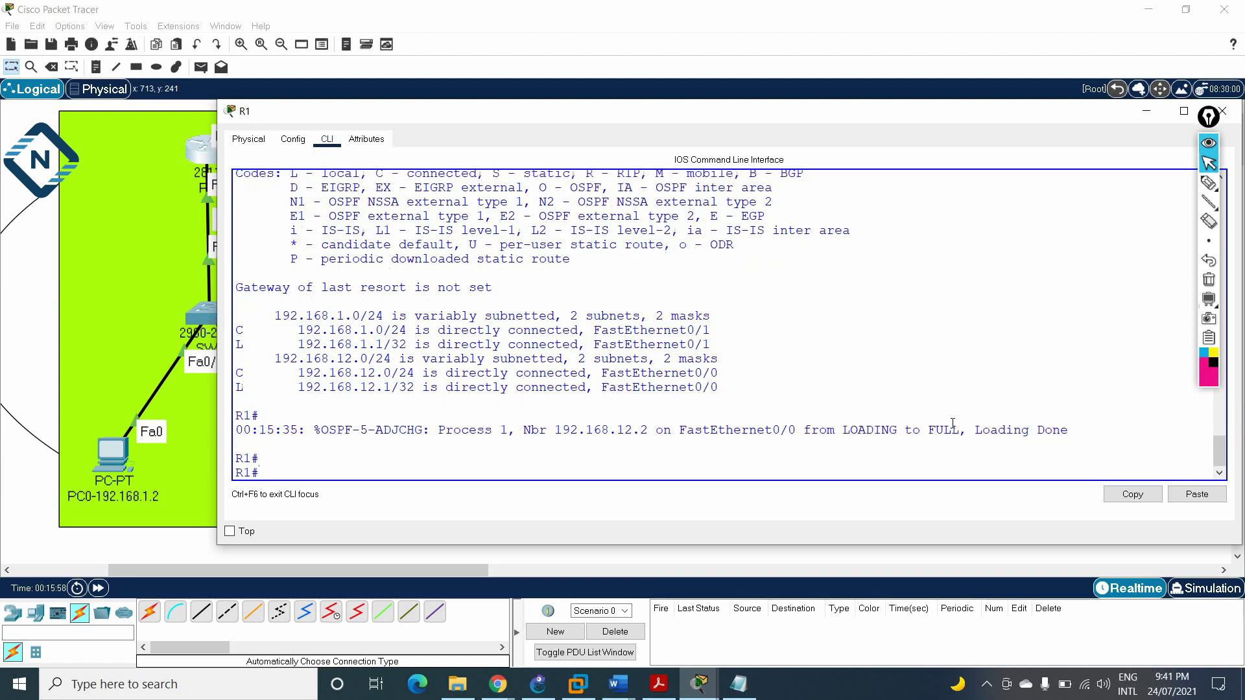
{"action": "key", "text": "Up"}
{"action": "key", "text": "Return"}
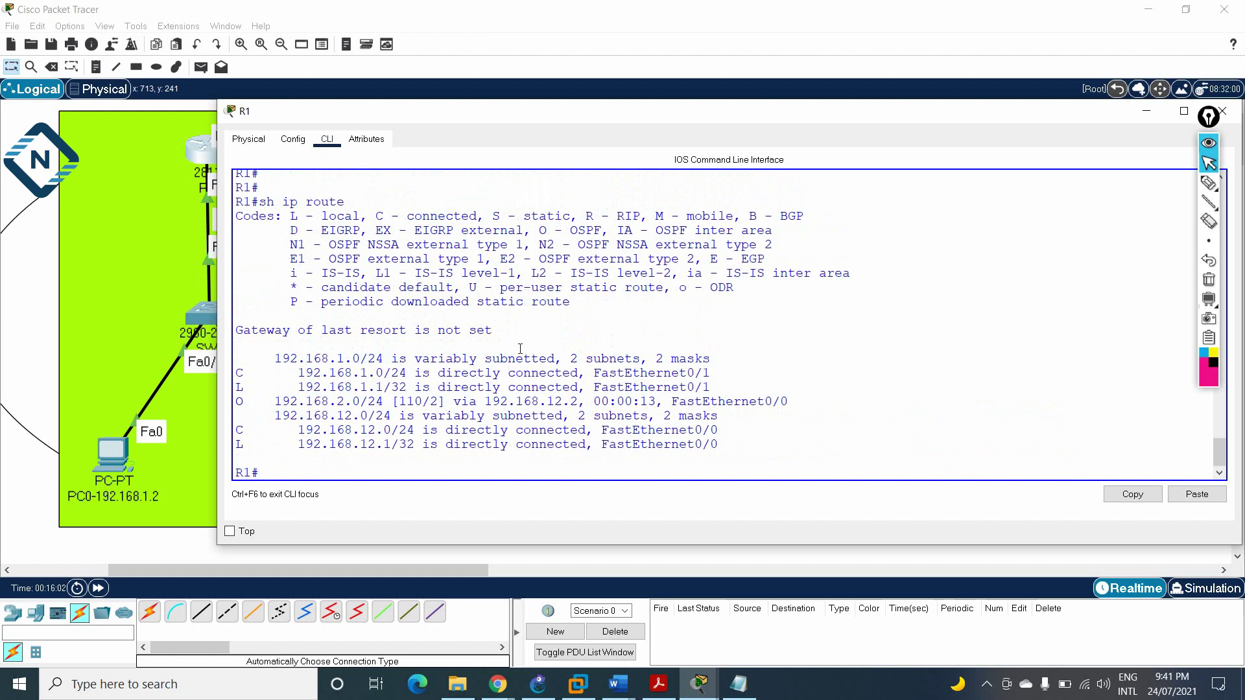
{"action": "left_click_drag", "start_coordinate": [235, 405], "coordinate": [249, 401]}
{"action": "left_click_drag", "start_coordinate": [538, 231], "coordinate": [601, 232]}
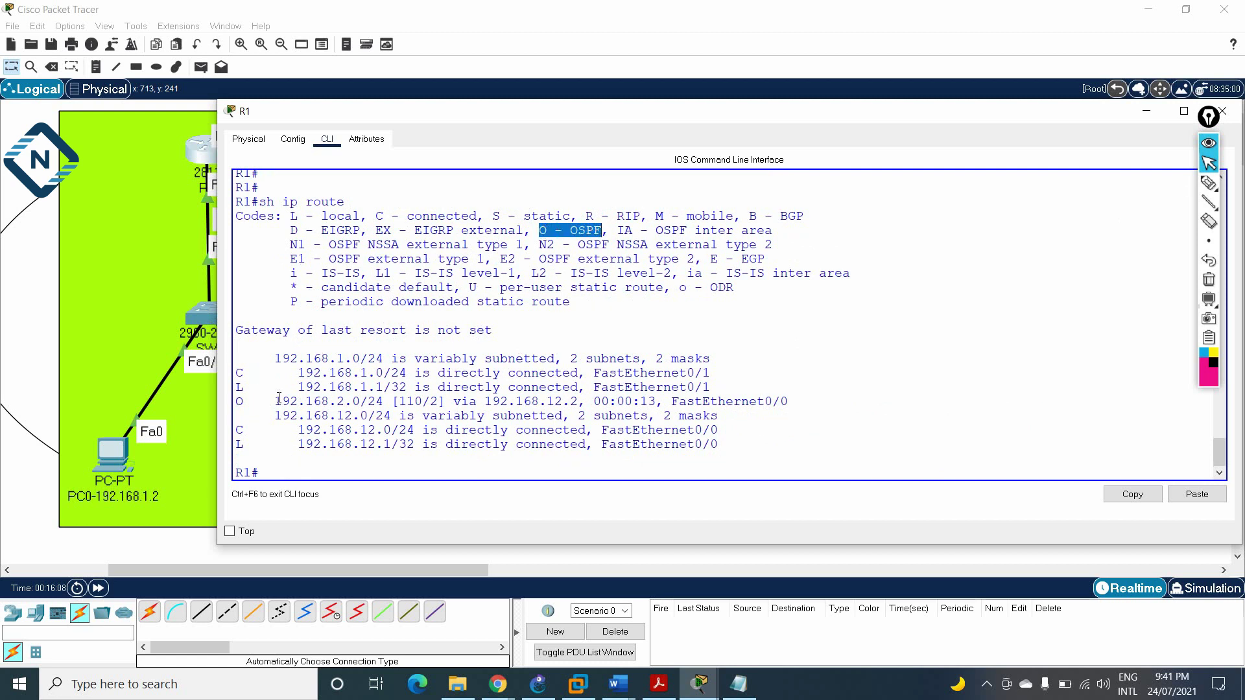
Examine the OSPF route's destination network, next hop, exit interface, age, and administrative distance and metric by highlighting each part.
{"action": "left_click_drag", "start_coordinate": [276, 401], "coordinate": [385, 402]}
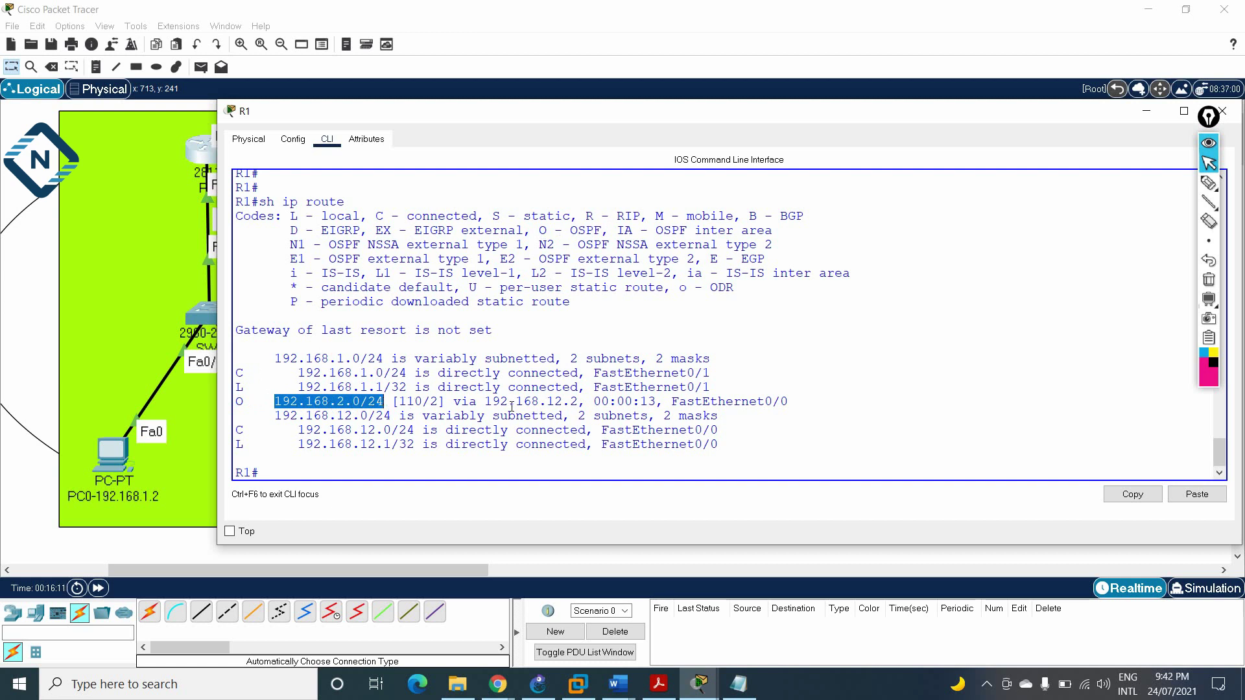
{"action": "left_click_drag", "start_coordinate": [491, 402], "coordinate": [578, 403]}
{"action": "left_click_drag", "start_coordinate": [673, 401], "coordinate": [788, 402]}
{"action": "left_click", "coordinate": [663, 401]}
{"action": "left_click_drag", "start_coordinate": [664, 401], "coordinate": [594, 397]}
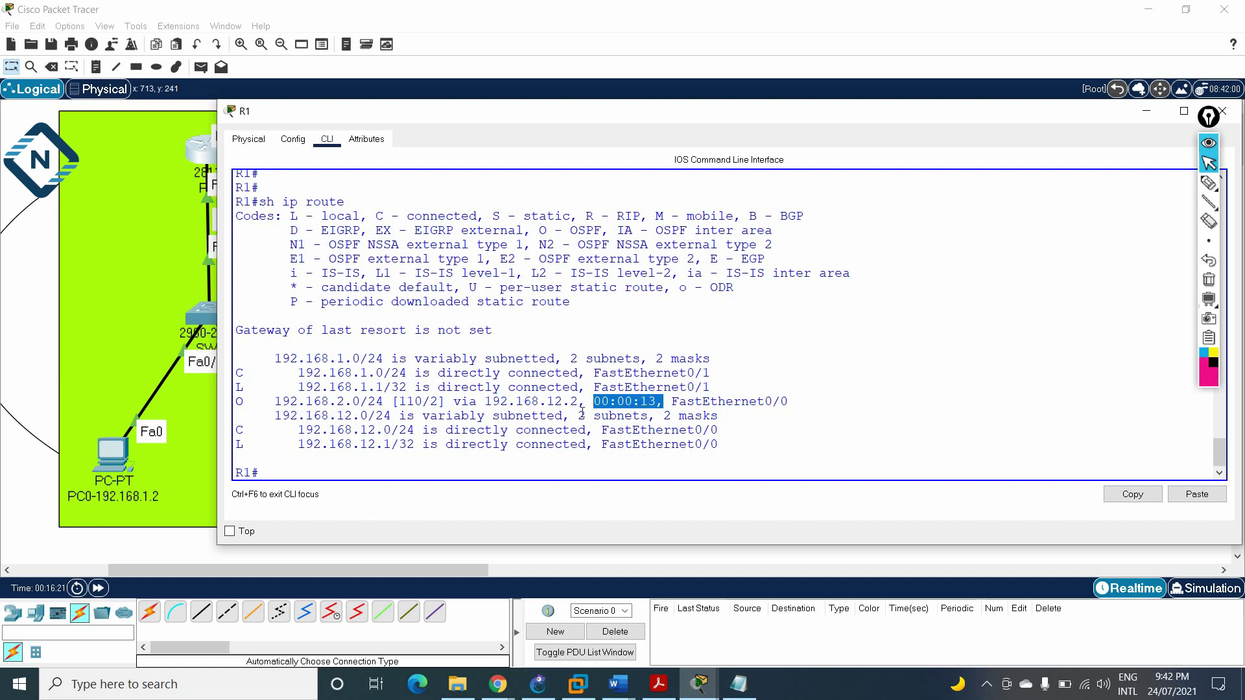
{"action": "mouse_move", "coordinate": [423, 402]}
{"action": "left_mouse_down"}
{"action": "mouse_move", "coordinate": [399, 400]}
{"action": "mouse_move", "coordinate": [428, 400]}
{"action": "left_mouse_up"}
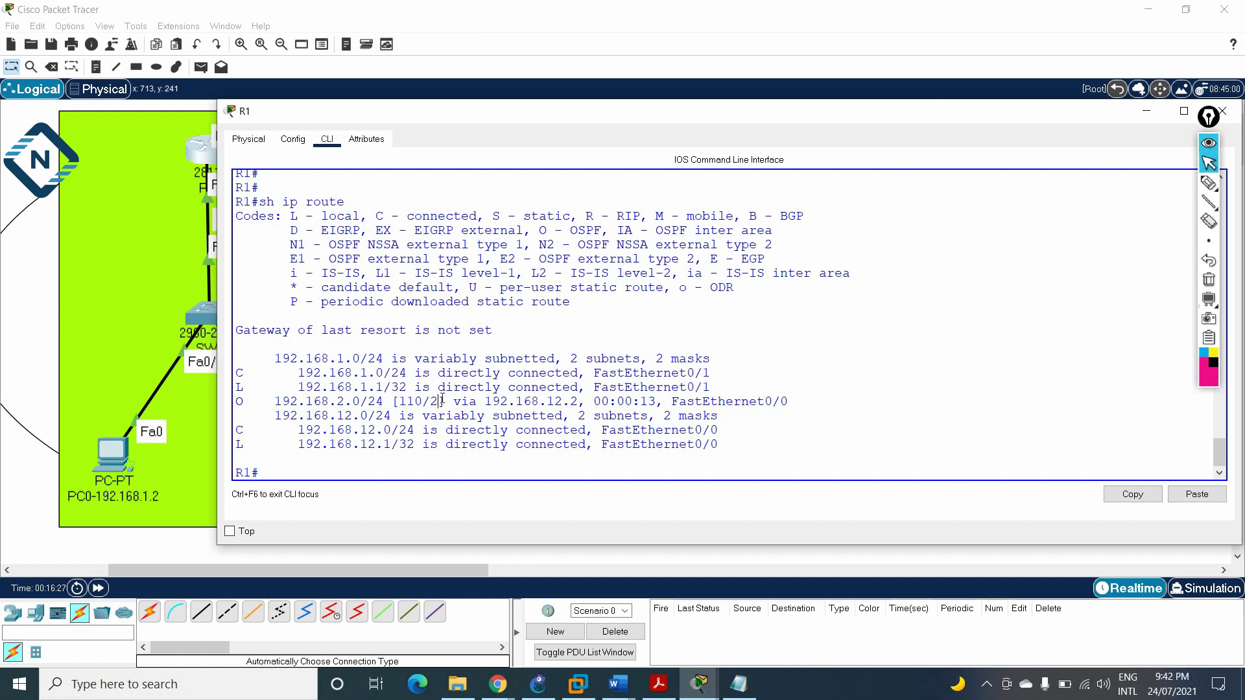
{"action": "left_click", "coordinate": [441, 406]}
{"action": "left_click_drag", "start_coordinate": [433, 401], "coordinate": [398, 402]}
Display only R1's OSPF routes with sh ip route ospf and highlight the listed route.
{"action": "left_click", "coordinate": [635, 435]}
{"action": "key", "text": "Up"}
{"action": "type", "text": "osp"}
{"action": "key", "text": "Tab"}
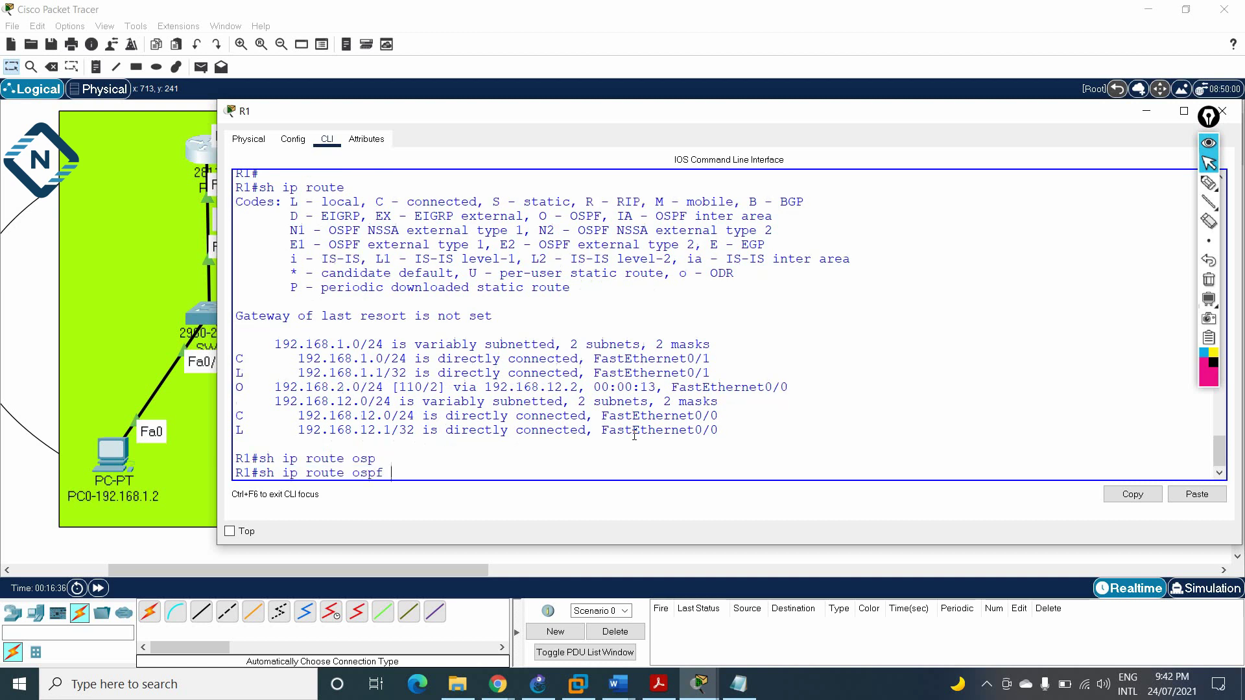
{"action": "key", "text": "Return"}
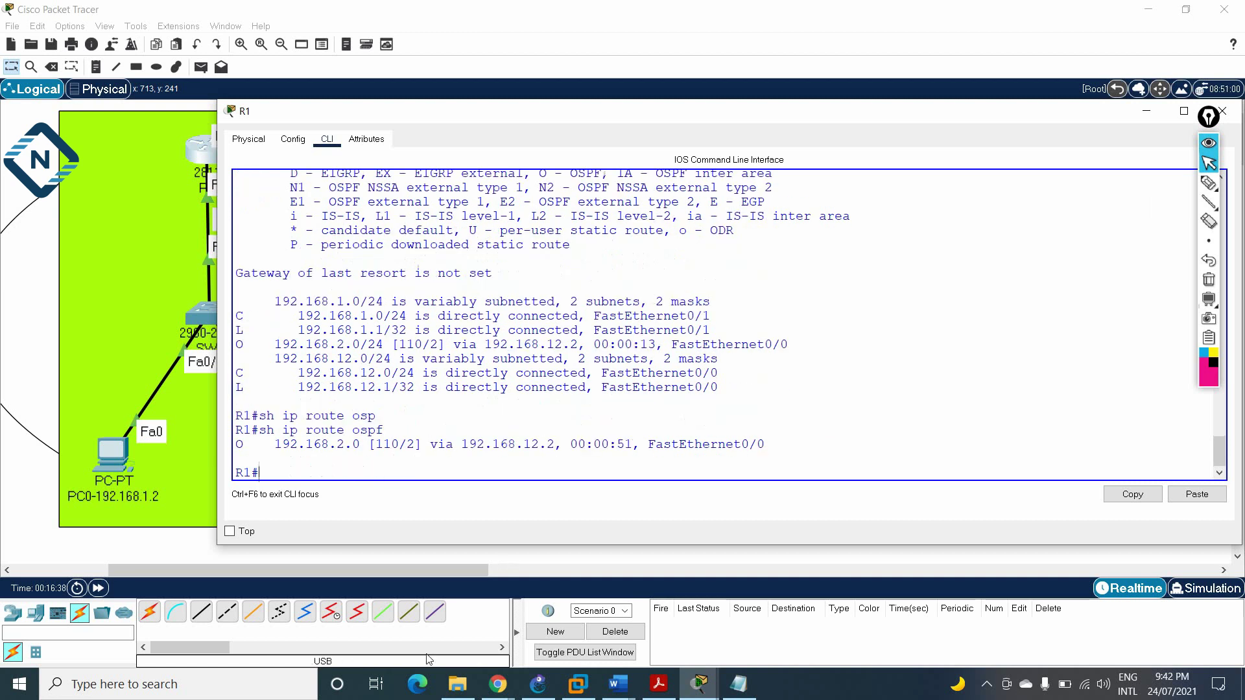
{"action": "left_click_drag", "start_coordinate": [275, 447], "coordinate": [645, 455]}
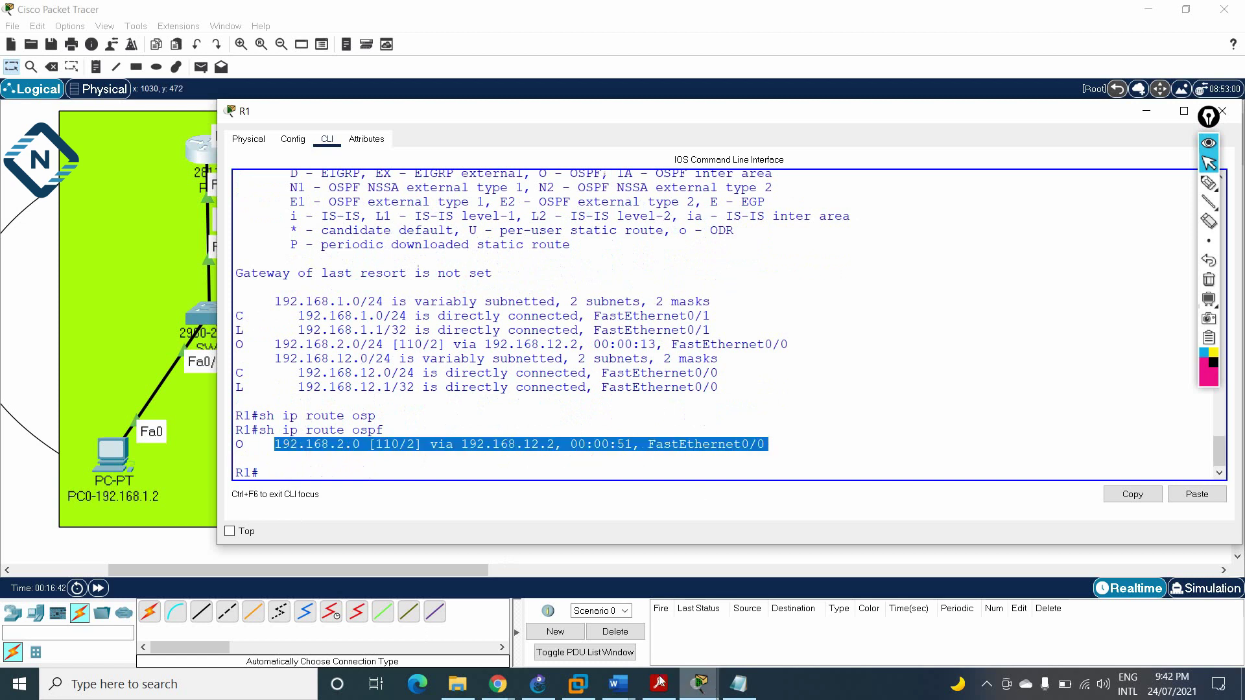
Put R1's window away, open PC0's Command Prompt, widen its window, and ping 192.168.2.2.
{"action": "left_click", "coordinate": [1143, 113]}
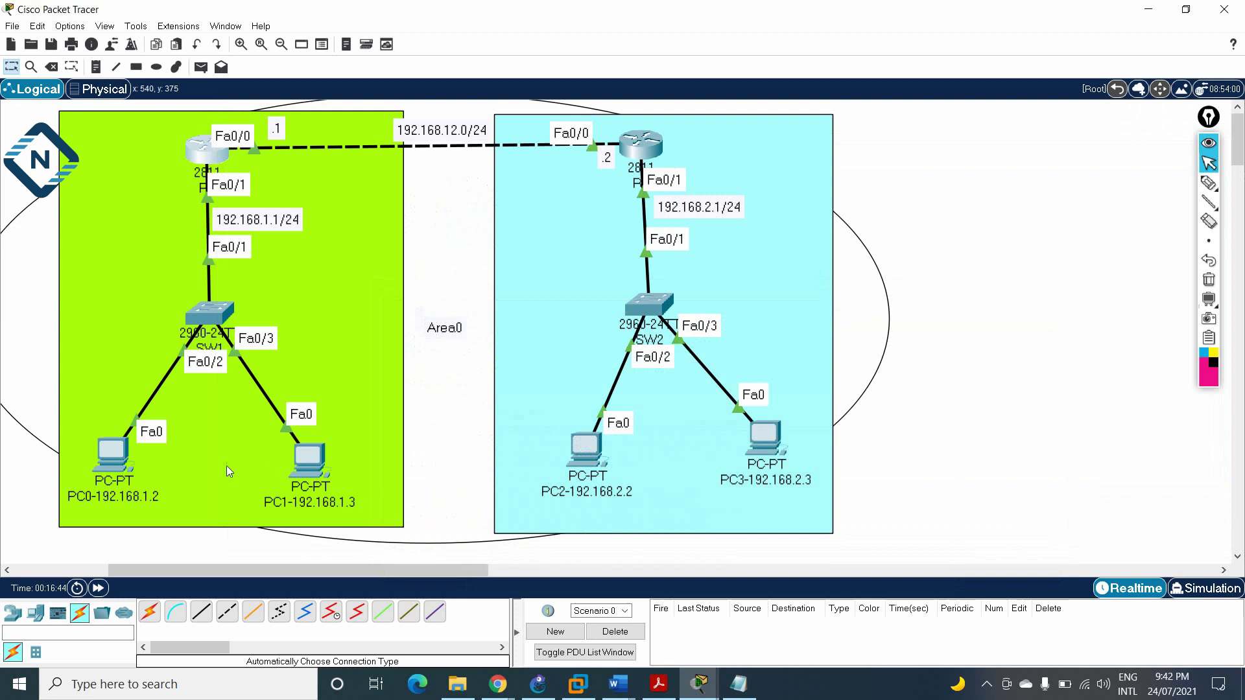
{"action": "left_click", "coordinate": [111, 454]}
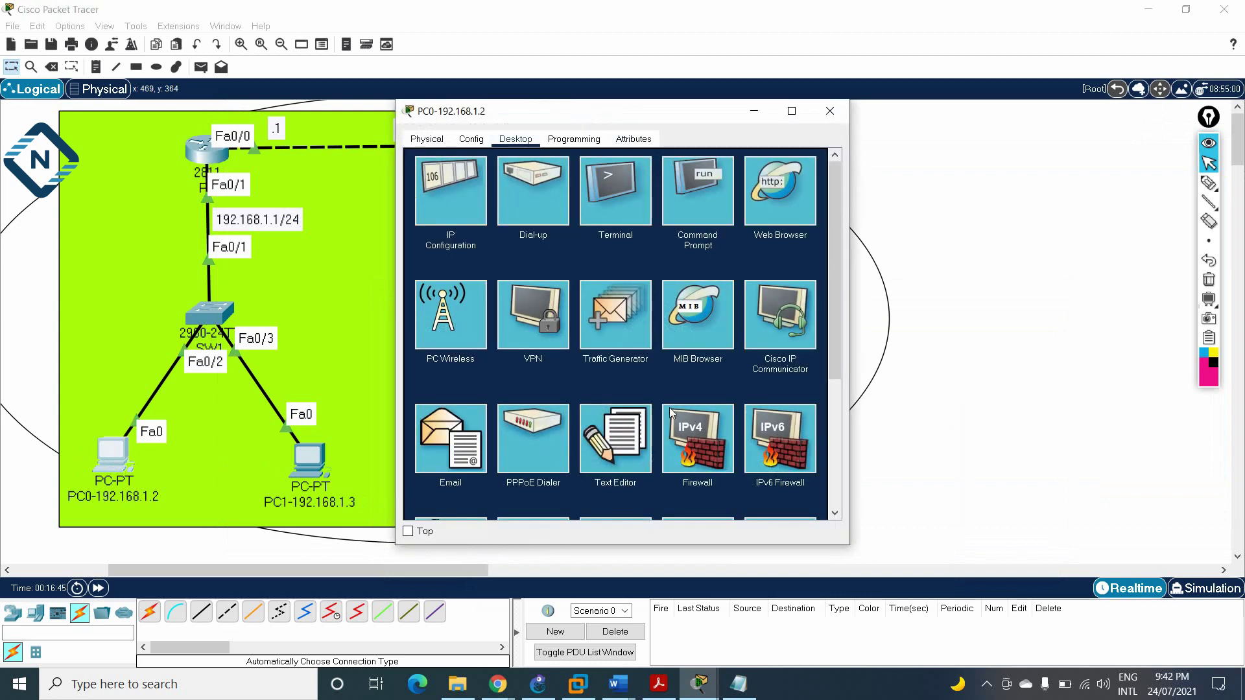
{"action": "left_click", "coordinate": [710, 216]}
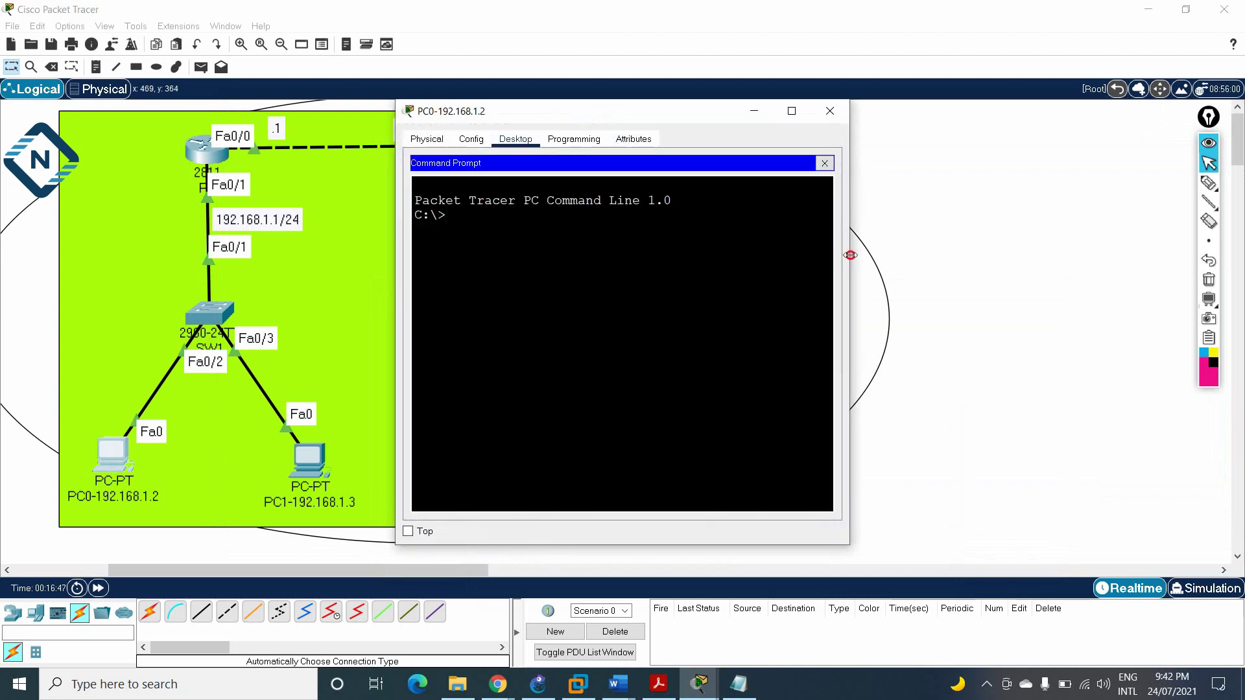
{"action": "left_click_drag", "start_coordinate": [849, 259], "coordinate": [1128, 298]}
{"action": "type", "text": "ping 19"}
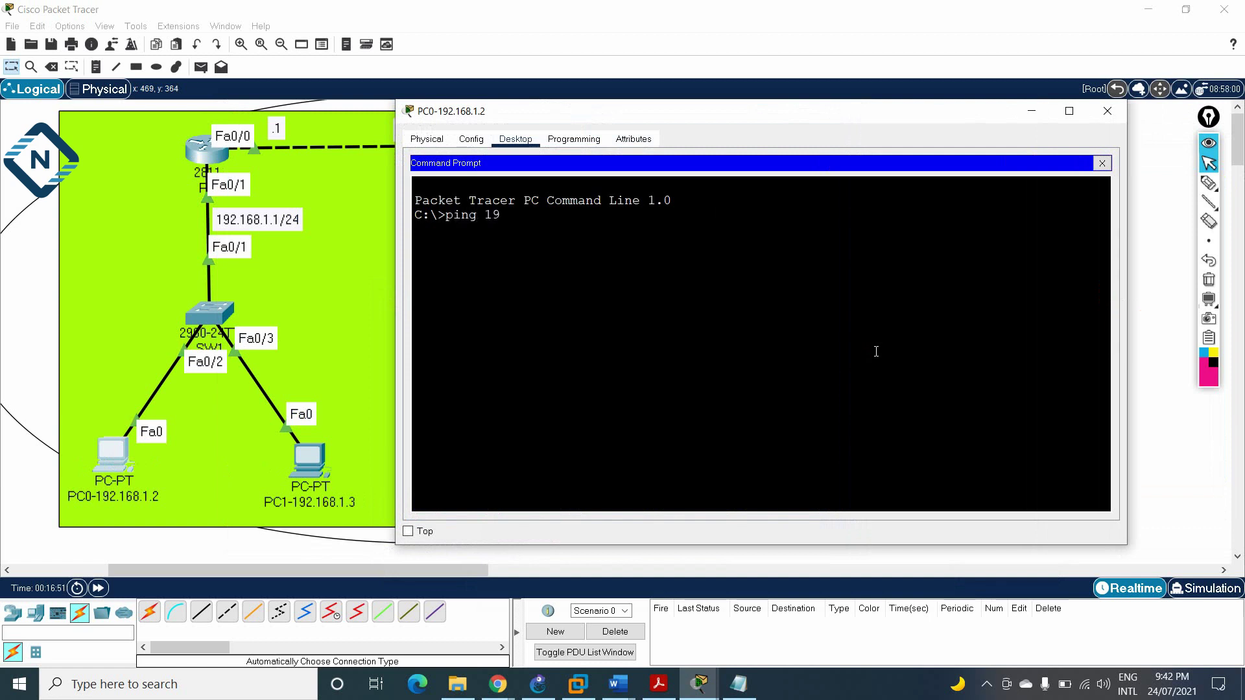
{"action": "type", "text": "2.168.2.2"}
{"action": "key", "text": "Return"}
Check the topology behind PC0's window, highlight the ping results, and ping 192.168.2.2 again.
{"action": "left_click_drag", "start_coordinate": [840, 113], "coordinate": [821, 527]}
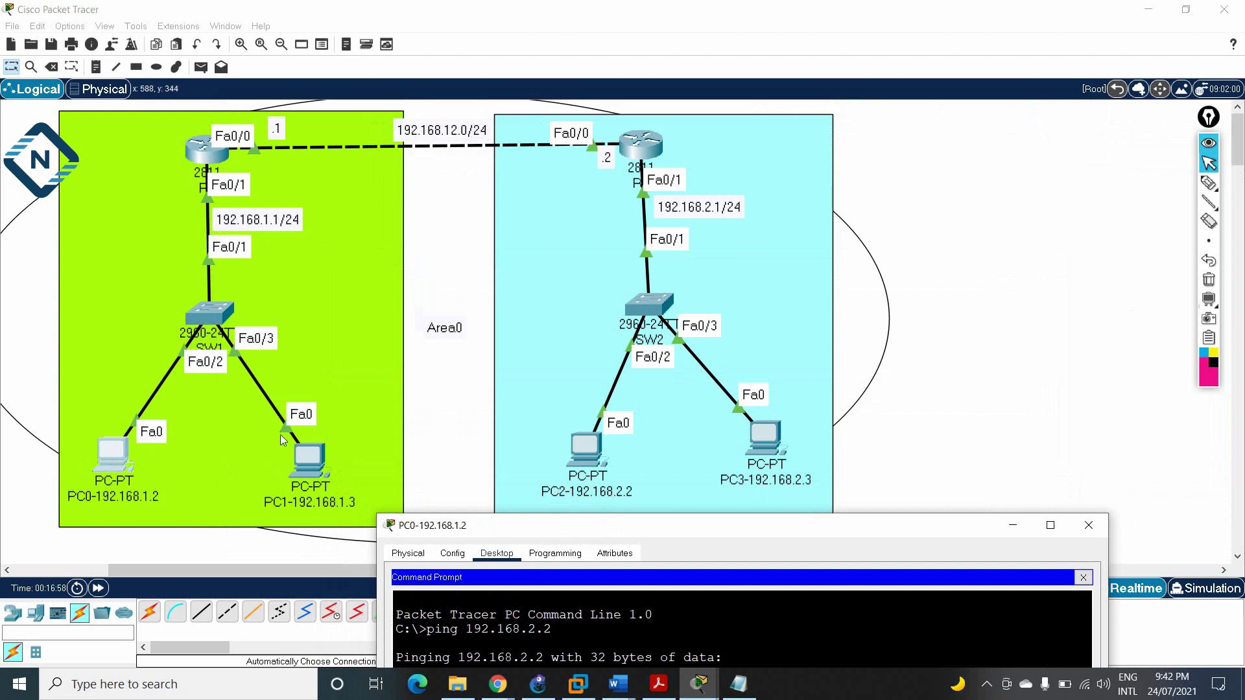
{"action": "left_click_drag", "start_coordinate": [639, 532], "coordinate": [638, 104]}
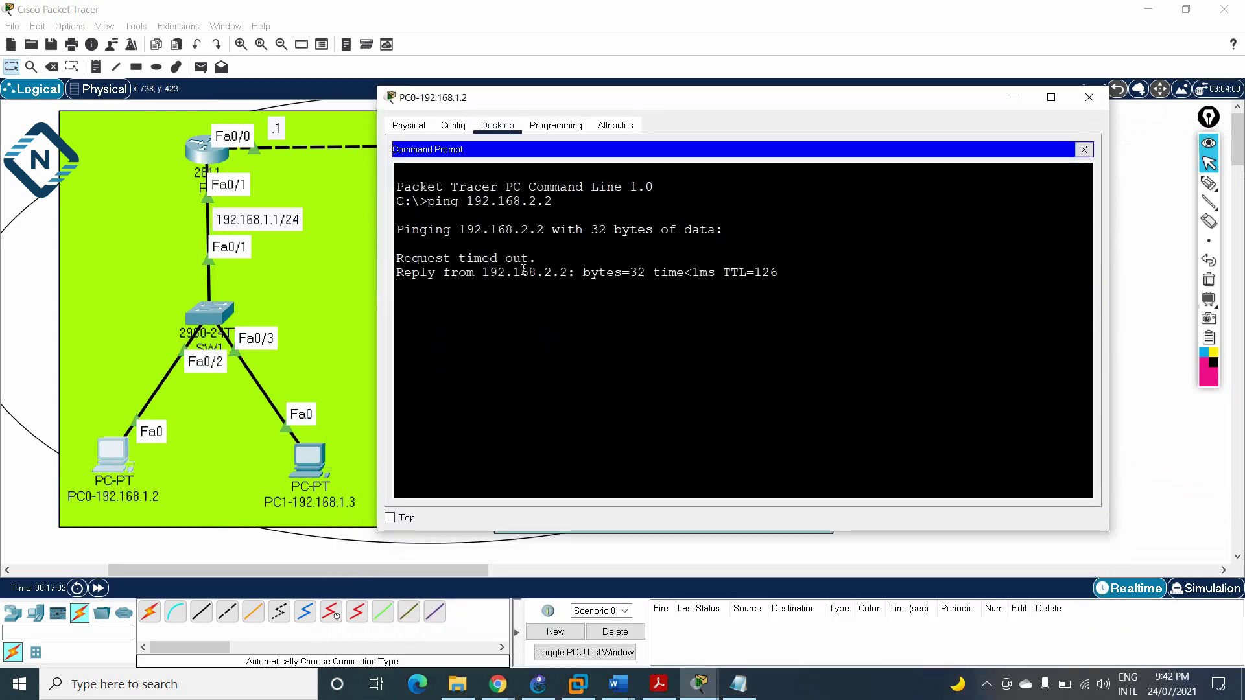
{"action": "left_click_drag", "start_coordinate": [536, 258], "coordinate": [335, 260]}
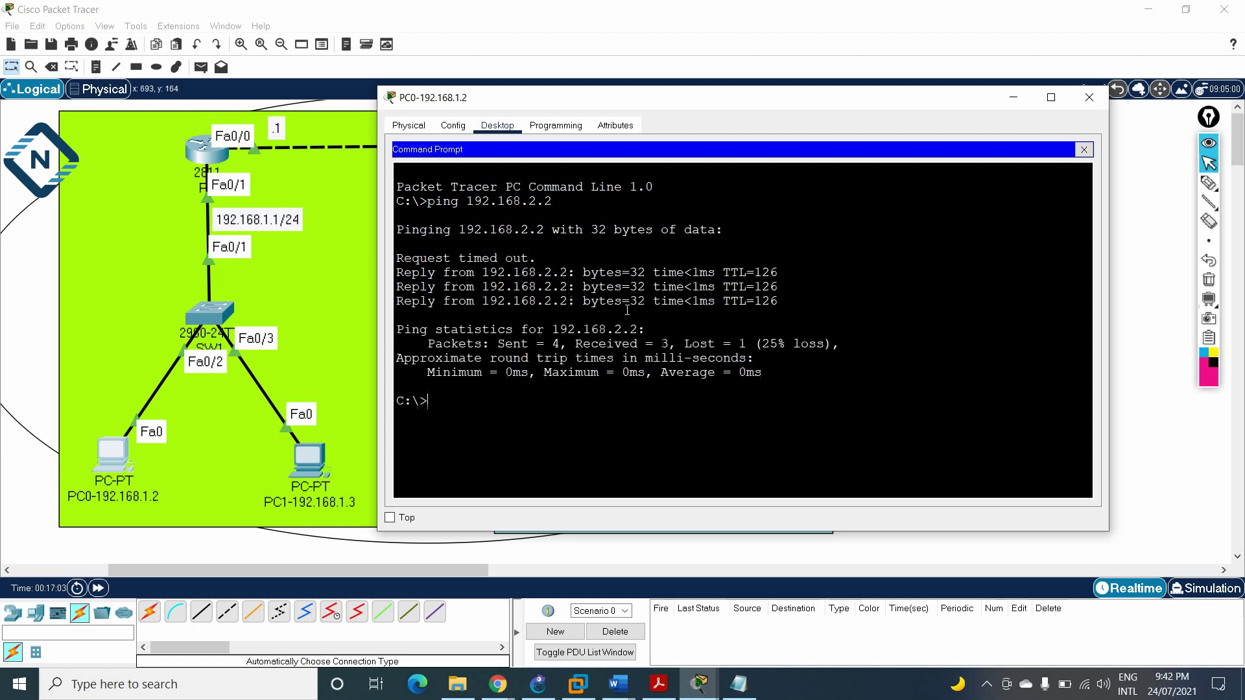
{"action": "left_click_drag", "start_coordinate": [788, 315], "coordinate": [516, 273]}
{"action": "key", "text": "Up"}
{"action": "key", "text": "Return"}
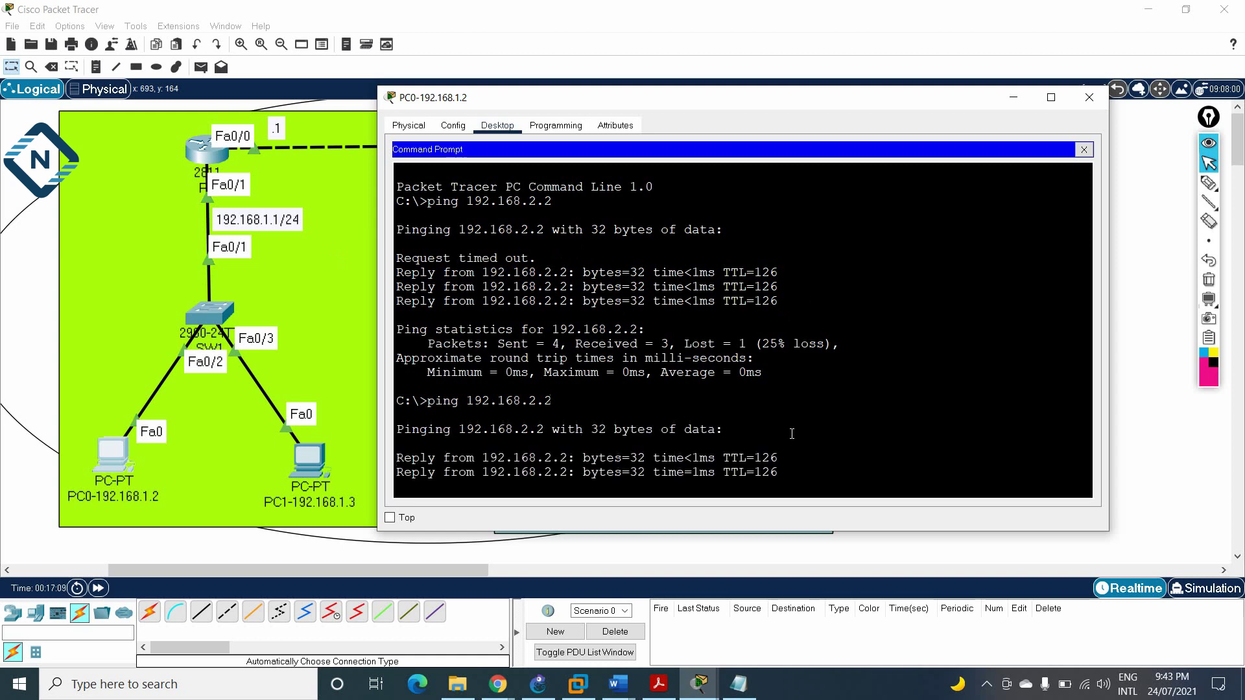
Put PC0's window away, reopen R1's command line, and get fresh privileged EXEC prompts.
{"action": "left_click", "coordinate": [1018, 98]}
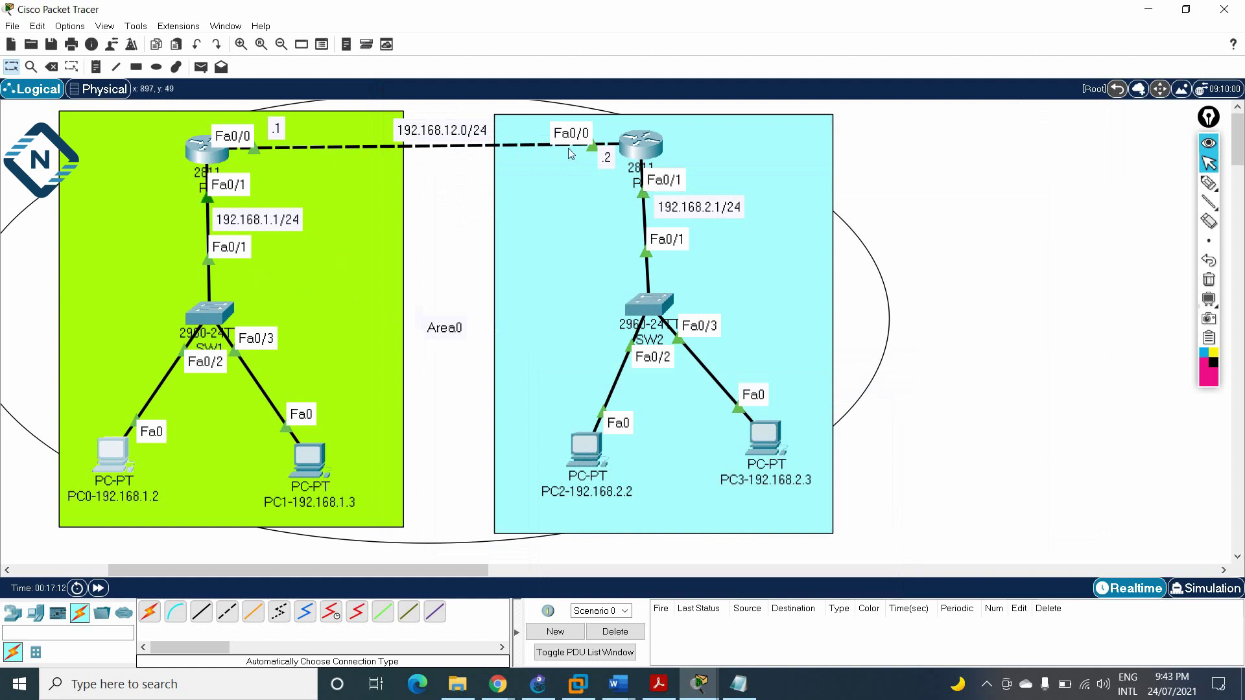
{"action": "left_click", "coordinate": [212, 152]}
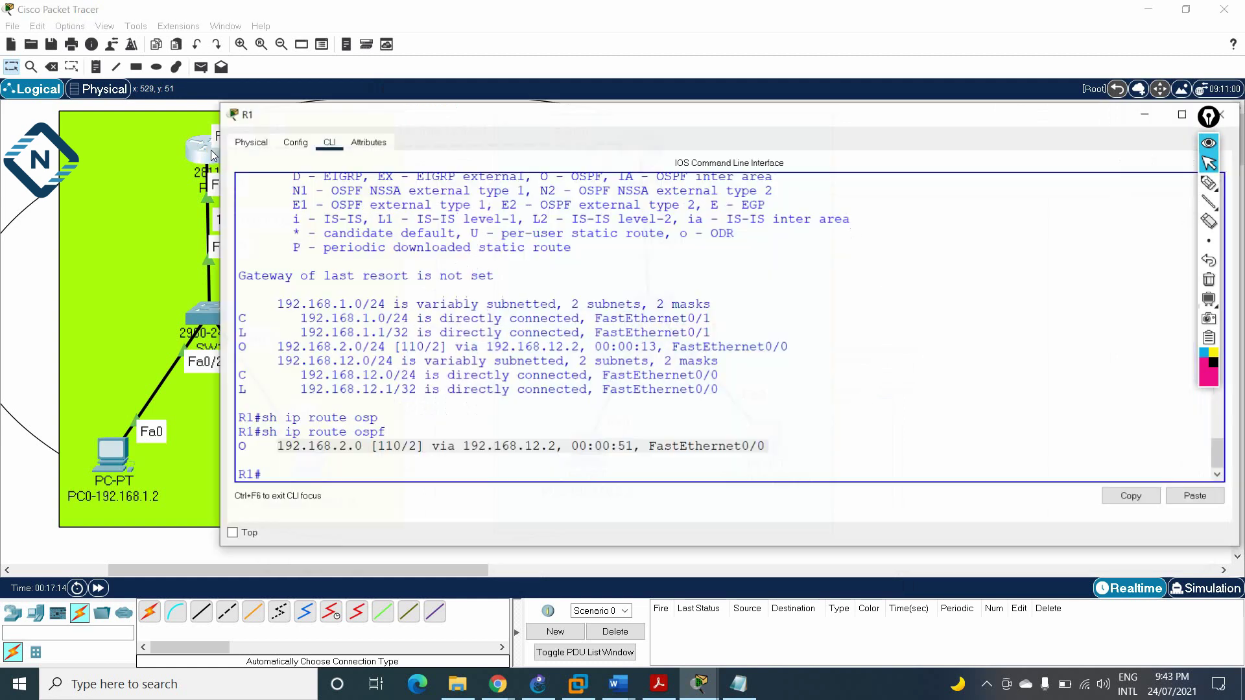
{"action": "left_click", "coordinate": [803, 278]}
{"action": "key", "text": "Return"}
{"action": "key", "text": "Return"}
{"action": "key", "text": "Return"}
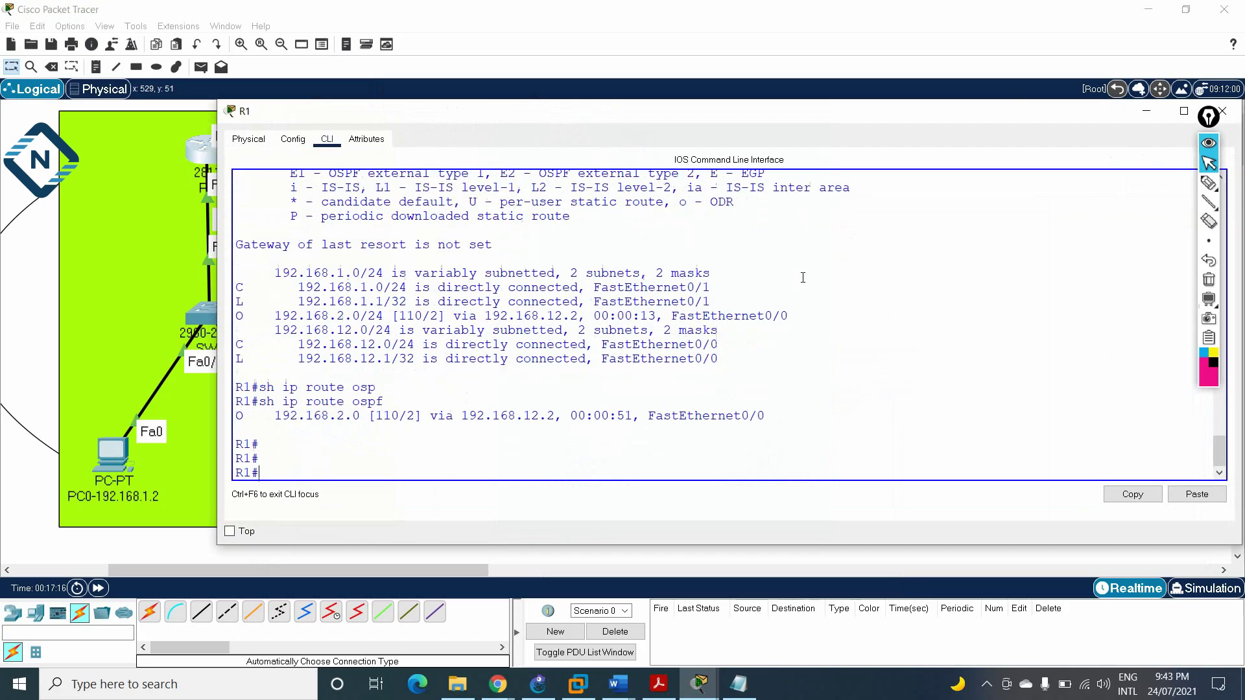